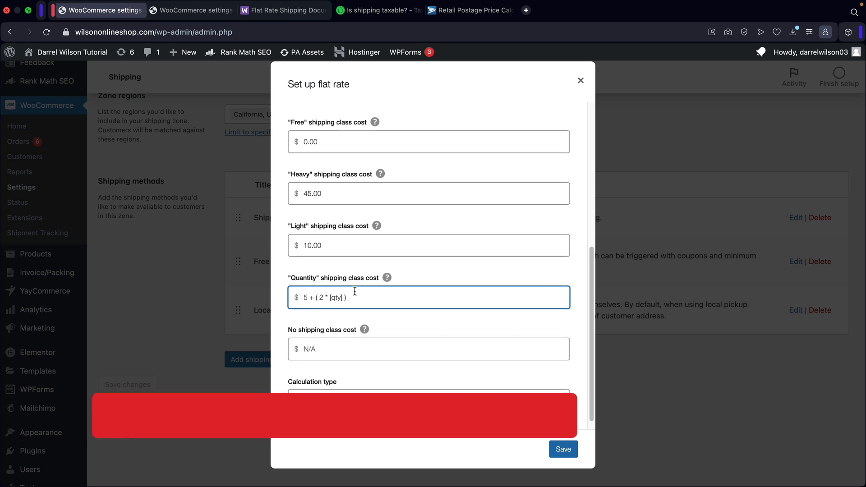
# Activate the "Fee" shipping class cost for editing in the flat rate setup.
pyautogui.scroll(3, 355, 291)
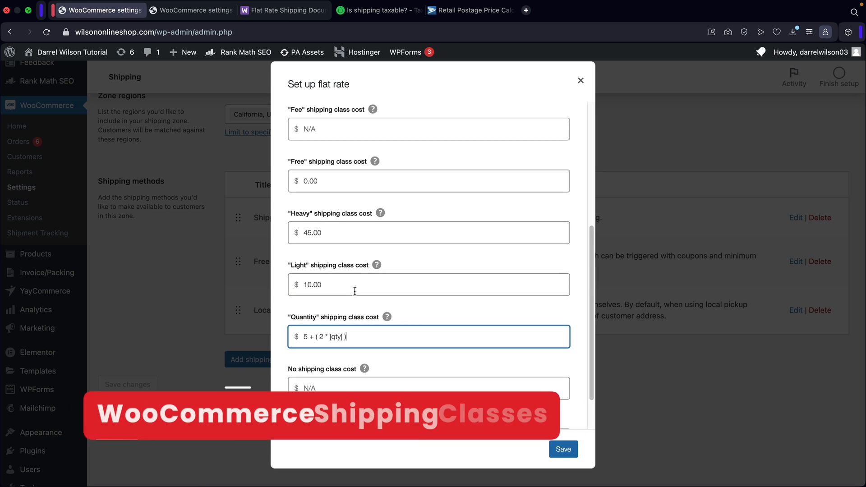
pyautogui.click(347, 157)
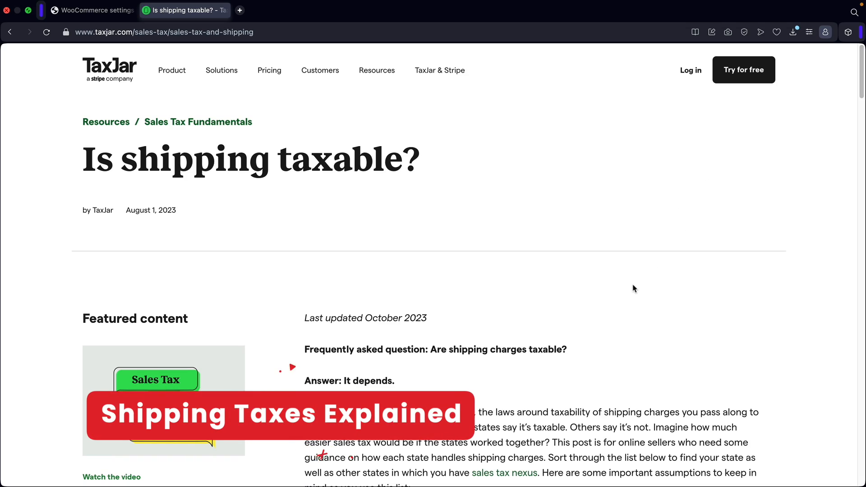
# Read the TaxJar article on shipping taxability, focusing on the list of states where shipping is taxable.
pyautogui.scroll(-4, 633, 286)
pyautogui.scroll(-12, 633, 289)
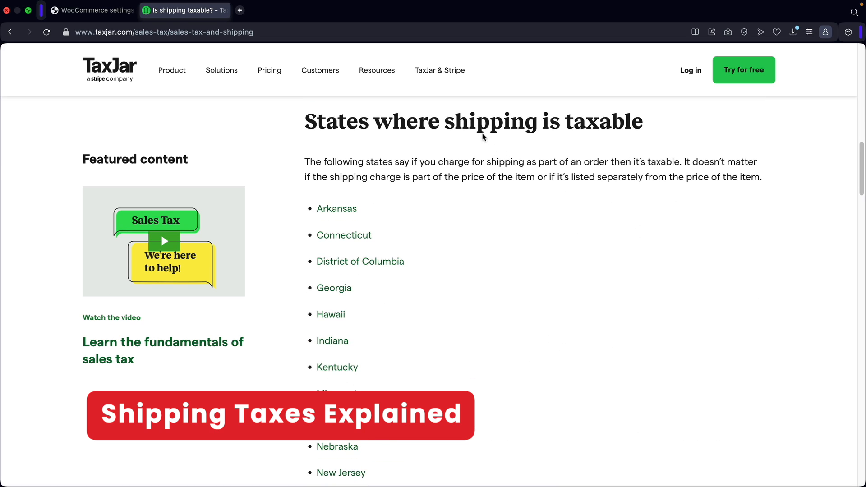
pyautogui.moveTo(316, 120); pyautogui.dragTo(650, 127)
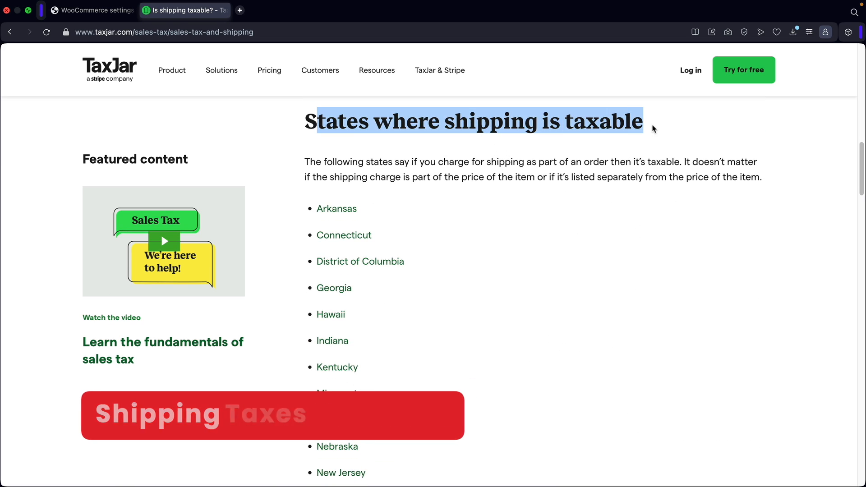
pyautogui.scroll(-2, 404, 285)
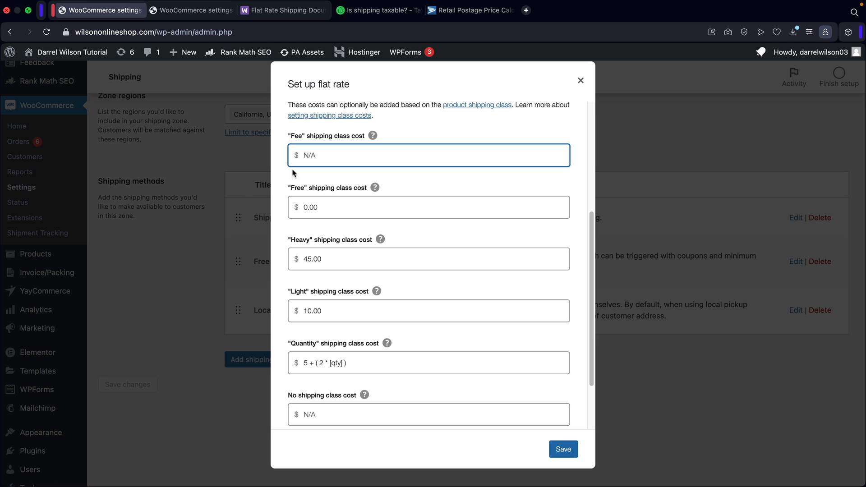
# Set the "Fee" shipping class cost to 10 + [fee percent="20"] and save the flat rate.
pyautogui.rightClick(323, 157)
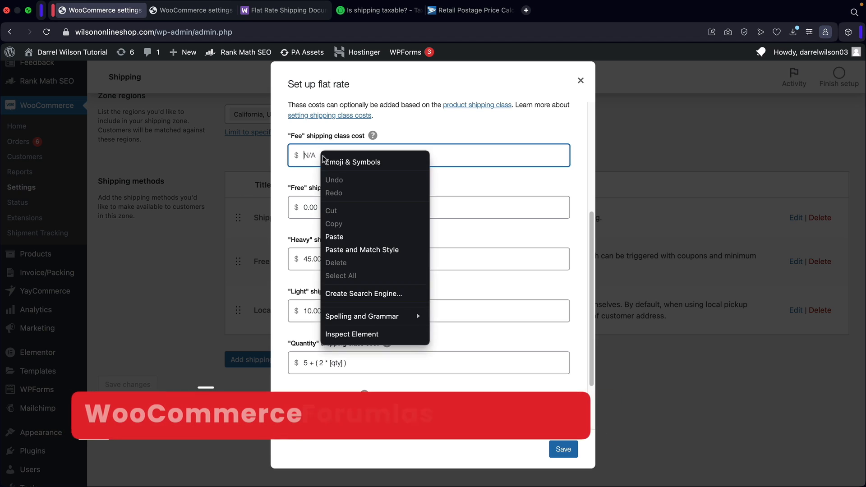
pyautogui.click(340, 235)
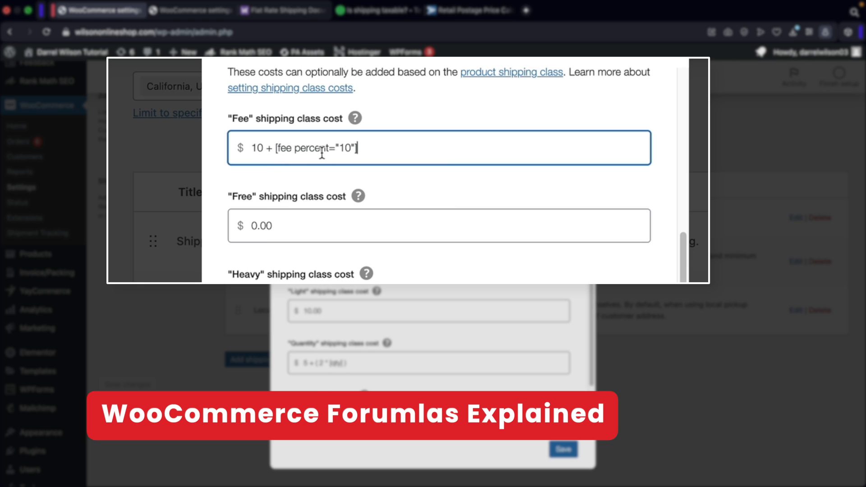
pyautogui.click(345, 148)
pyautogui.press('BackSpace')
pyautogui.press('BackSpace')
pyautogui.write('2')
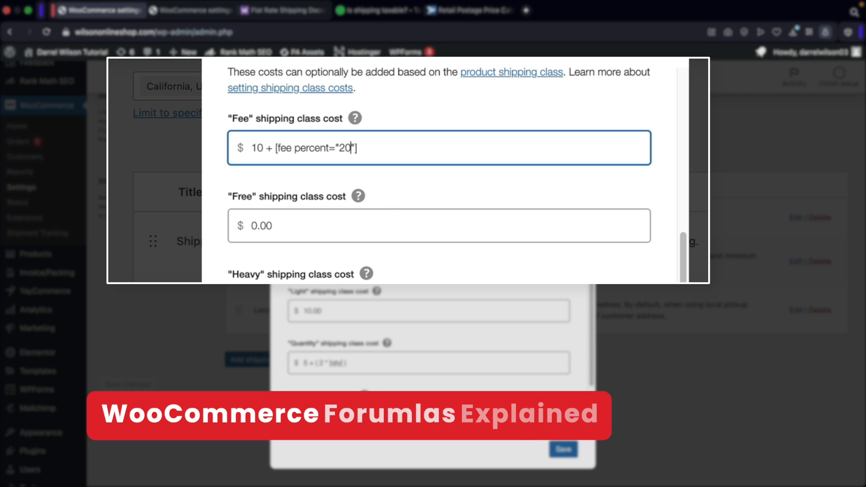
pyautogui.click(563, 449)
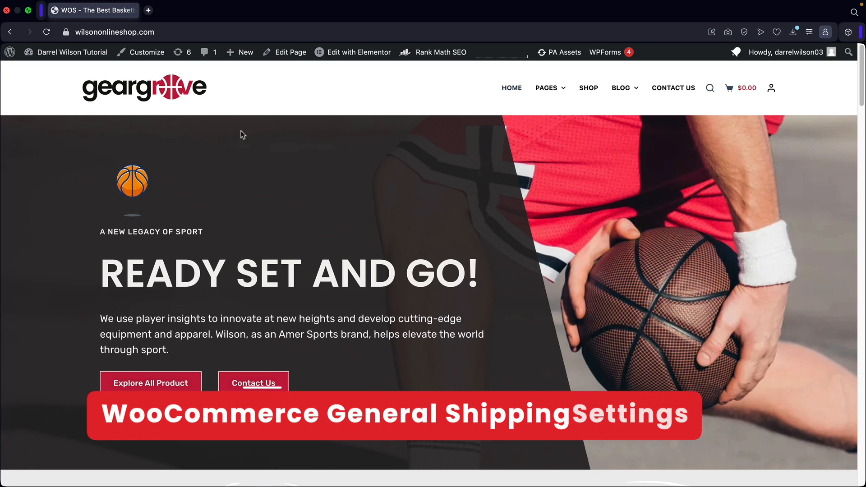
# Go to the site's WordPress dashboard and search the plugins available to add for woocommerce.
pyautogui.moveTo(68, 53)
pyautogui.click(60, 77)
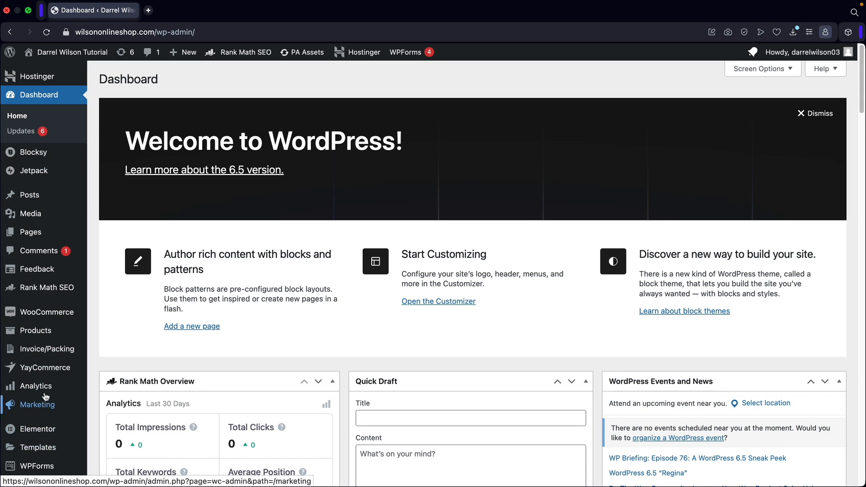
pyautogui.moveTo(70, 324)
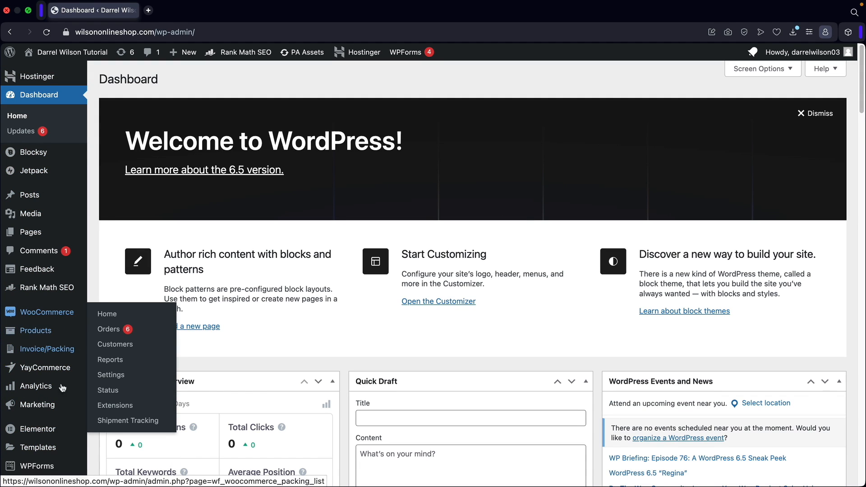
pyautogui.scroll(-2, 46, 422)
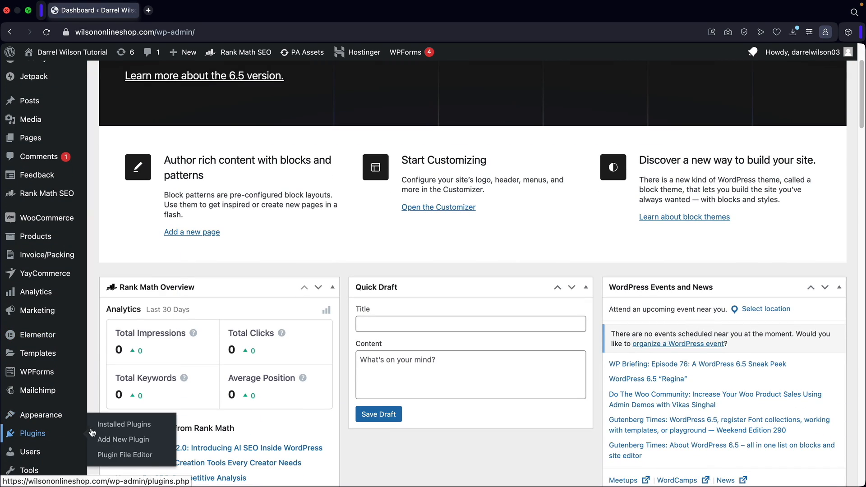
pyautogui.click(106, 440)
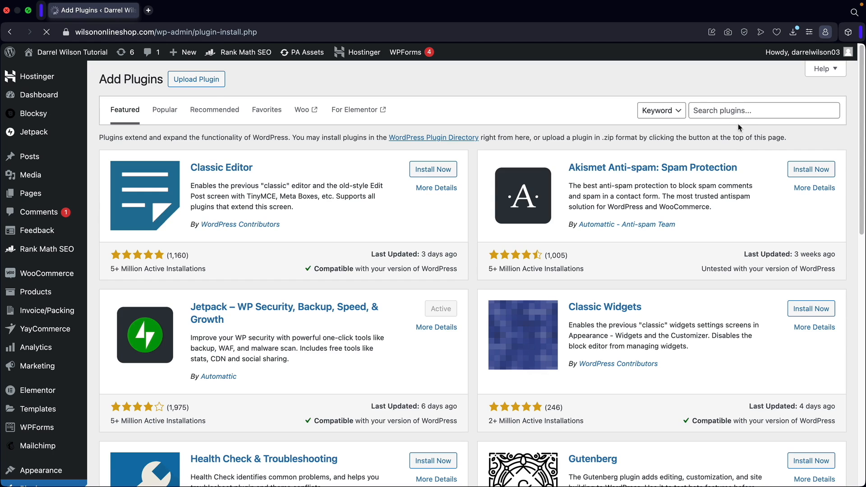
pyautogui.click(740, 110)
pyautogui.write('woocomme')
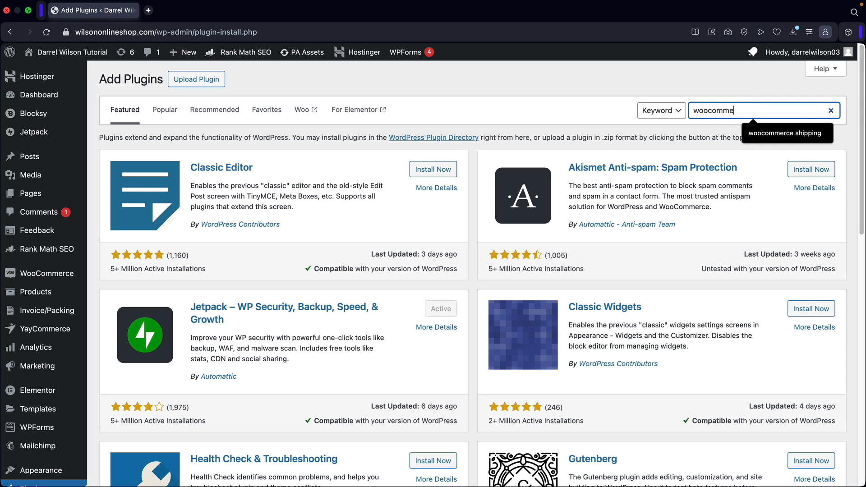
pyautogui.press('Return')
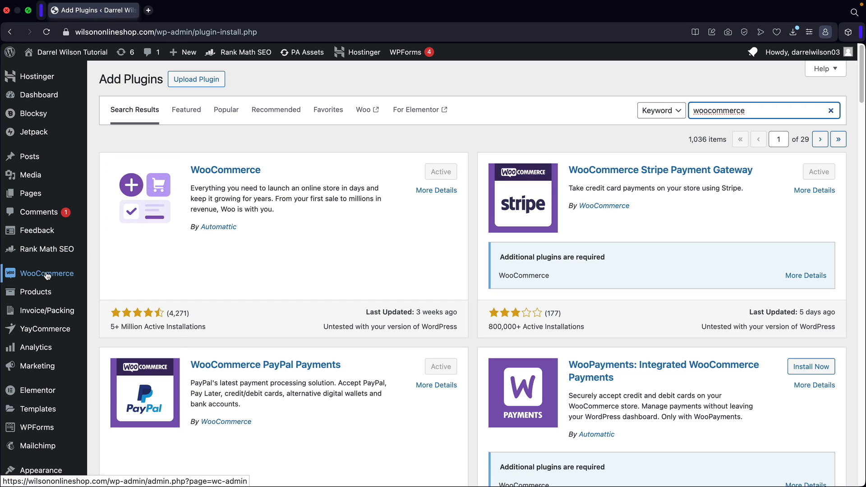
# Open the general WooCommerce settings and review the store address and the selling and shipping locations.
pyautogui.moveTo(72, 274)
pyautogui.click(112, 338)
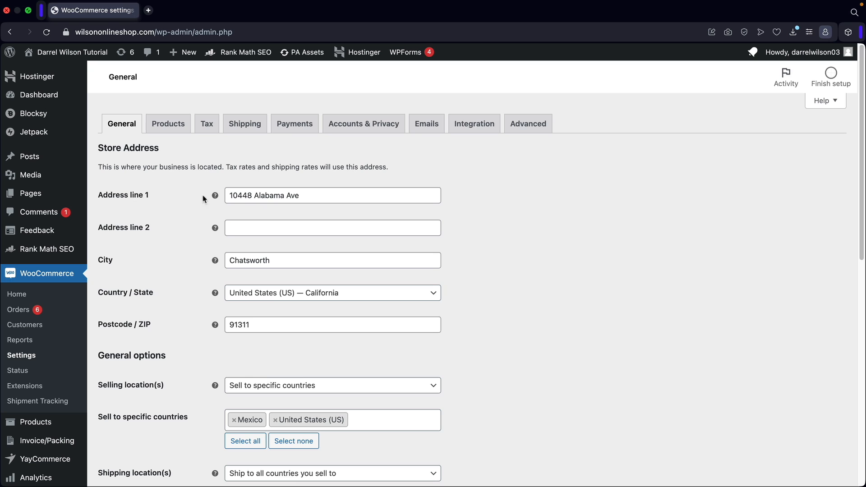
pyautogui.moveTo(314, 194); pyautogui.dragTo(252, 196)
pyautogui.click(517, 200)
pyautogui.scroll(-2, 284, 200)
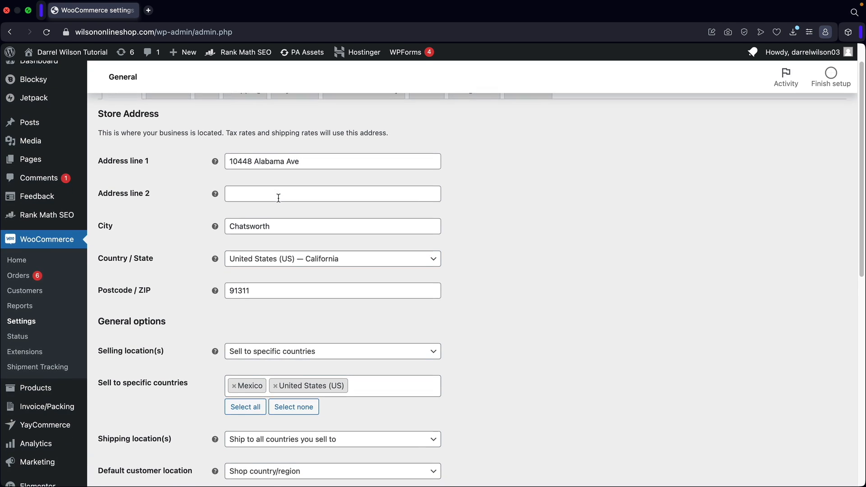
pyautogui.scroll(-2, 278, 223)
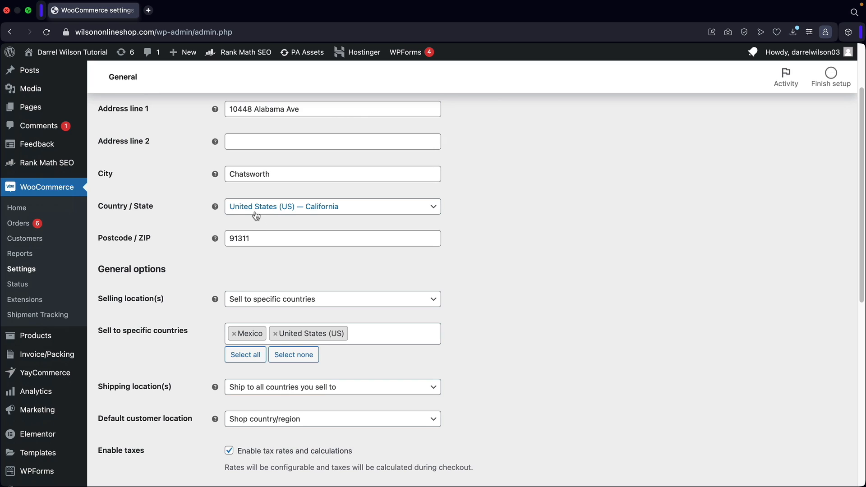
pyautogui.scroll(-4, 134, 240)
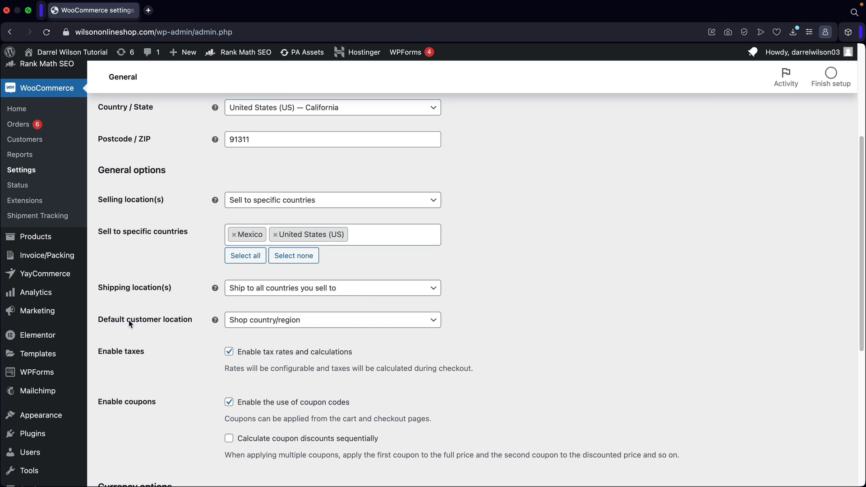
# Choose Shop country/region as the default customer location, review the tax, coupon and currency options, and save the general settings.
pyautogui.click(270, 321)
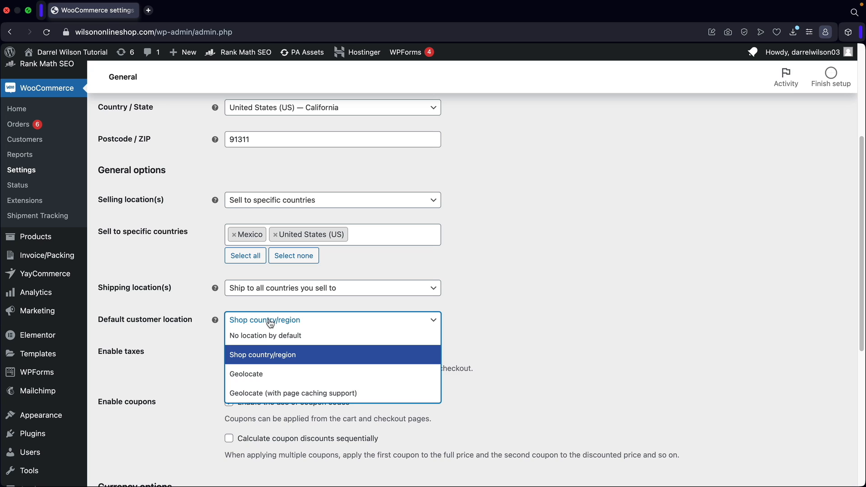
pyautogui.click(271, 356)
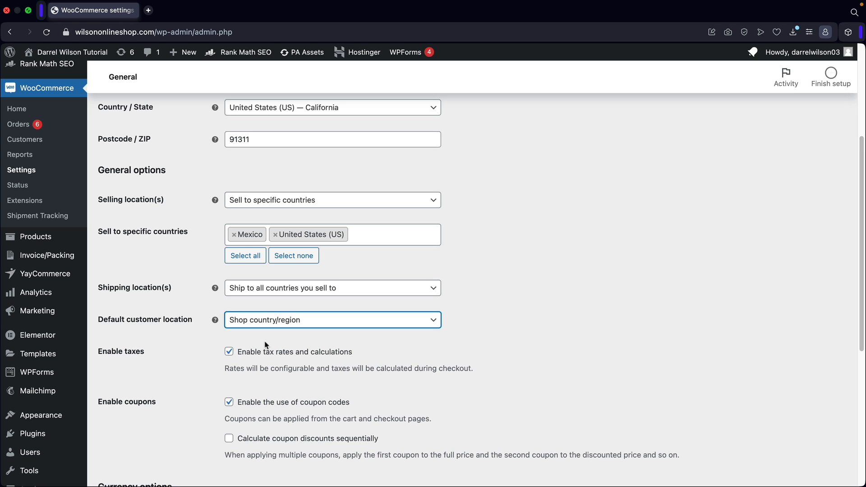
pyautogui.scroll(-2, 534, 337)
pyautogui.click(508, 310)
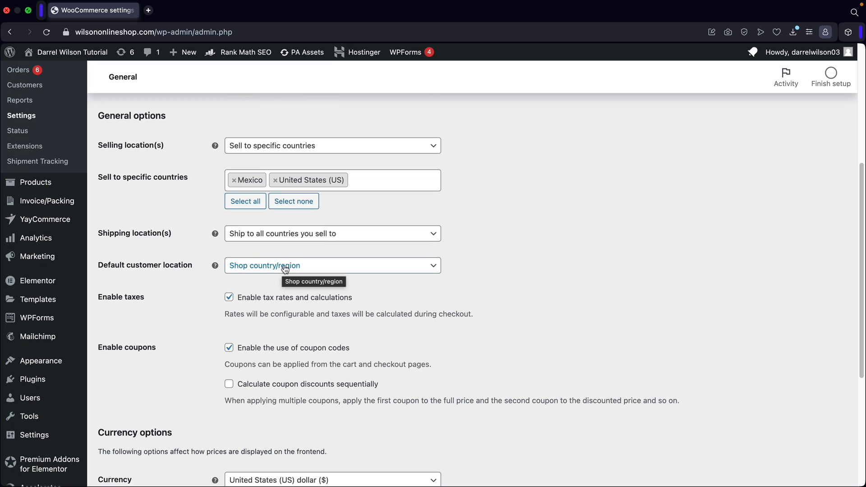
pyautogui.scroll(-3, 277, 266)
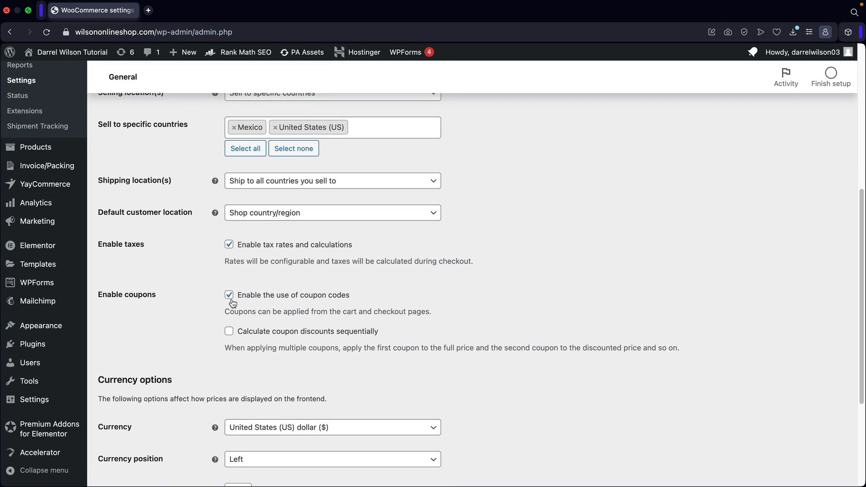
pyautogui.scroll(-8, 165, 285)
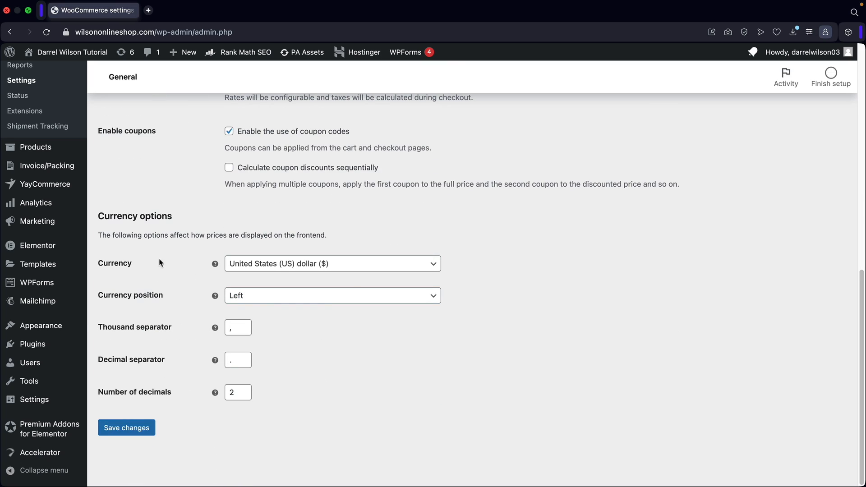
pyautogui.click(139, 433)
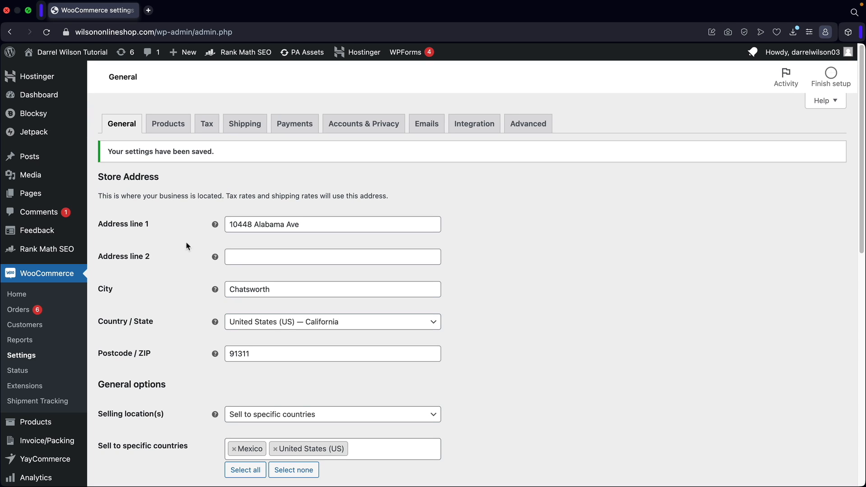
# Open the shipping settings and turn off hiding shipping costs until an address is entered.
pyautogui.click(252, 126)
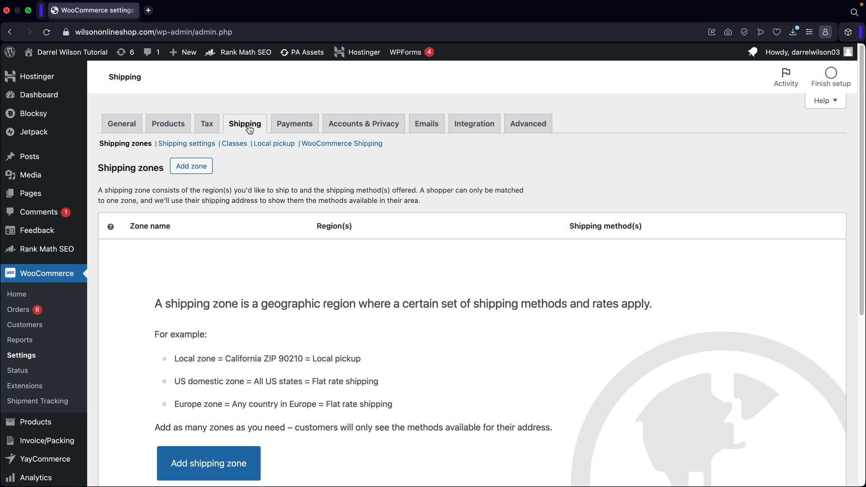
pyautogui.click(189, 144)
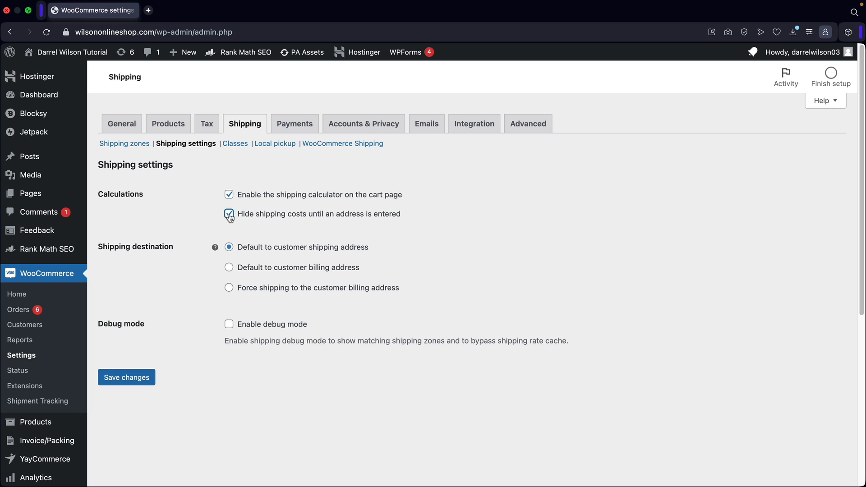
pyautogui.moveTo(242, 219); pyautogui.dragTo(423, 216)
pyautogui.click(423, 216)
# Compare the shipping destination options, keep the default to customer shipping address, and save the shipping settings.
pyautogui.moveTo(180, 251); pyautogui.dragTo(121, 250)
pyautogui.click(105, 251)
pyautogui.moveTo(267, 251); pyautogui.dragTo(377, 252)
pyautogui.moveTo(267, 270); pyautogui.dragTo(342, 270)
pyautogui.click(371, 272)
pyautogui.moveTo(307, 266); pyautogui.dragTo(367, 267)
pyautogui.moveTo(312, 249); pyautogui.dragTo(368, 248)
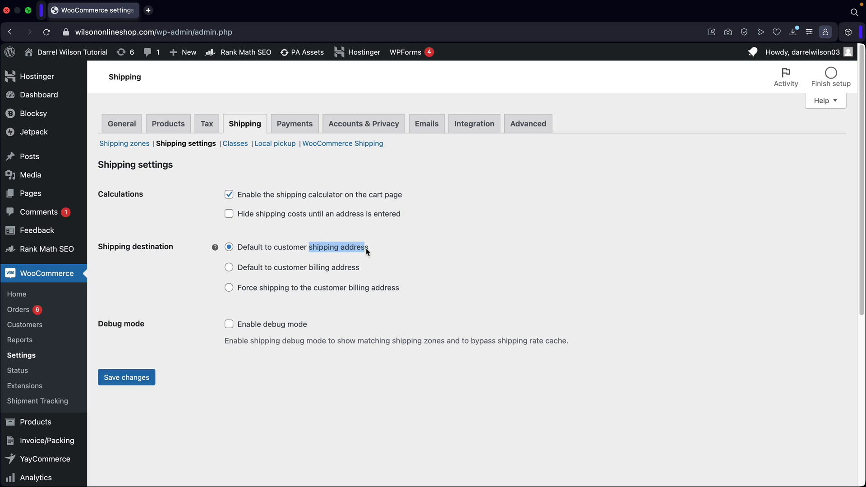
pyautogui.click(372, 251)
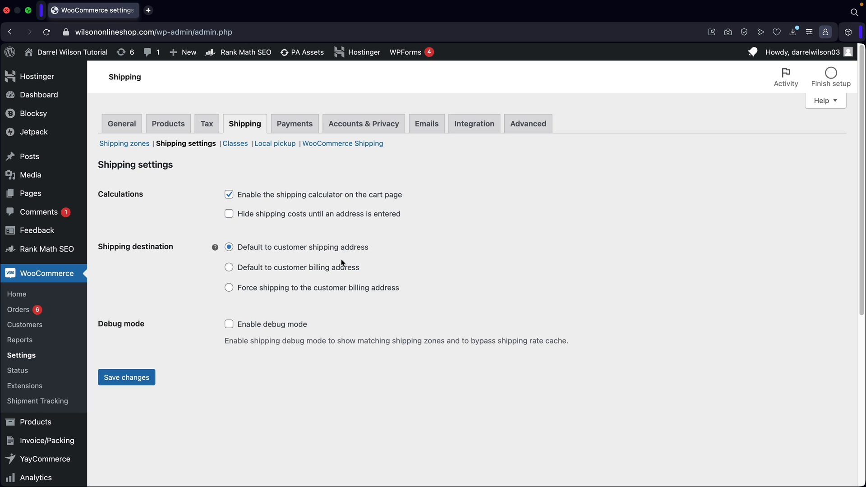
pyautogui.moveTo(263, 247); pyautogui.dragTo(386, 254)
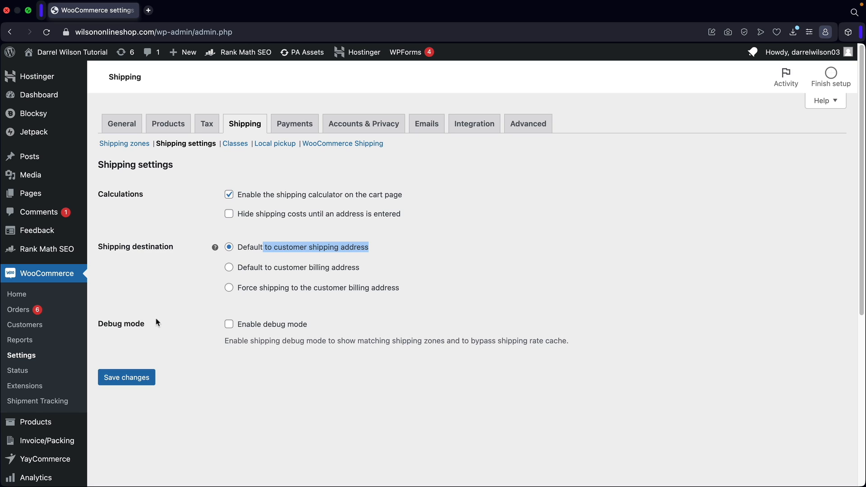
pyautogui.click(172, 258)
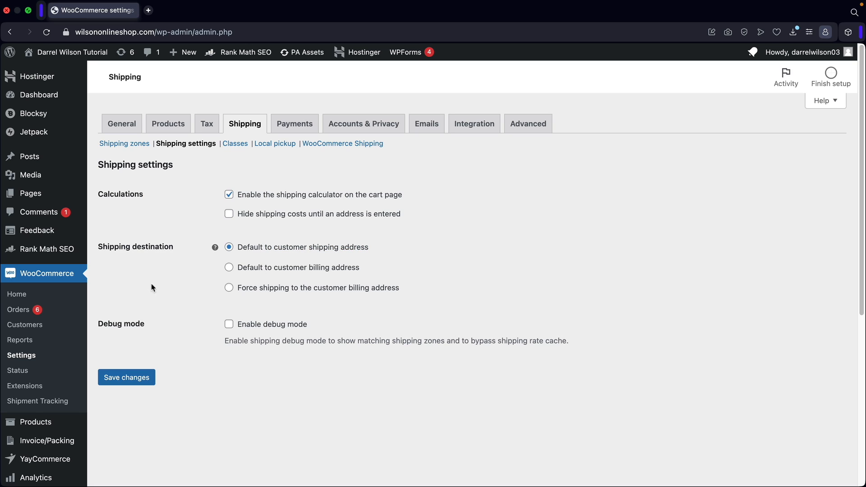
pyautogui.click(125, 379)
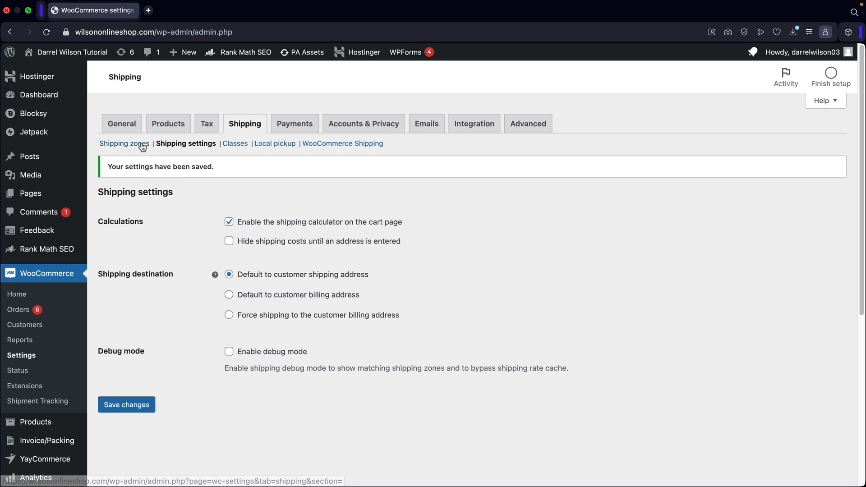
# Open the local pickup settings and enable local pickup, keeping the title Local Pickup.
pyautogui.click(279, 146)
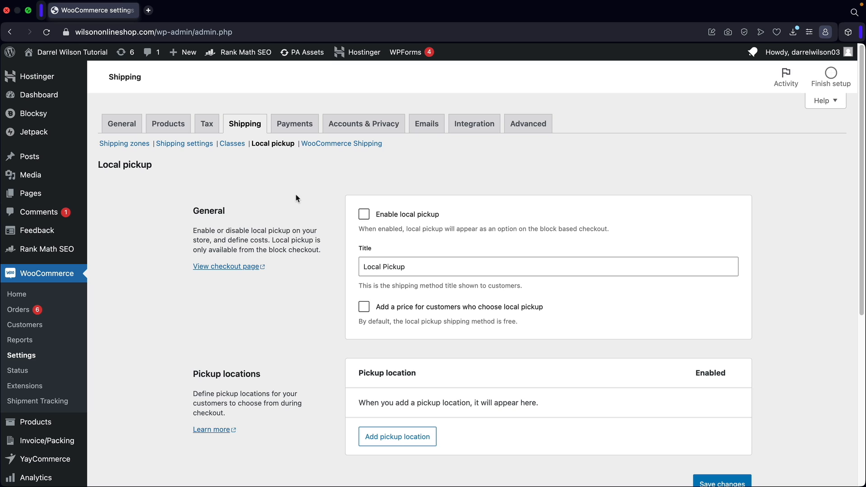
pyautogui.scroll(-2, 297, 193)
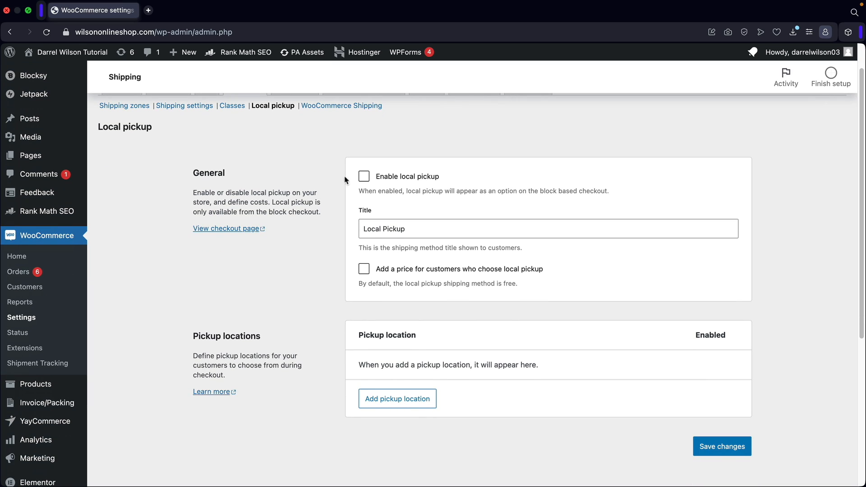
pyautogui.click(365, 179)
pyautogui.moveTo(407, 228); pyautogui.dragTo(357, 231)
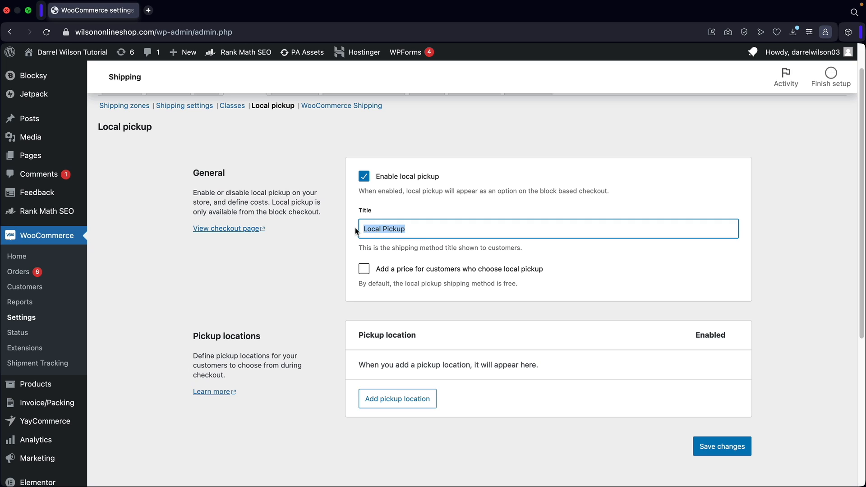
pyautogui.click(364, 271)
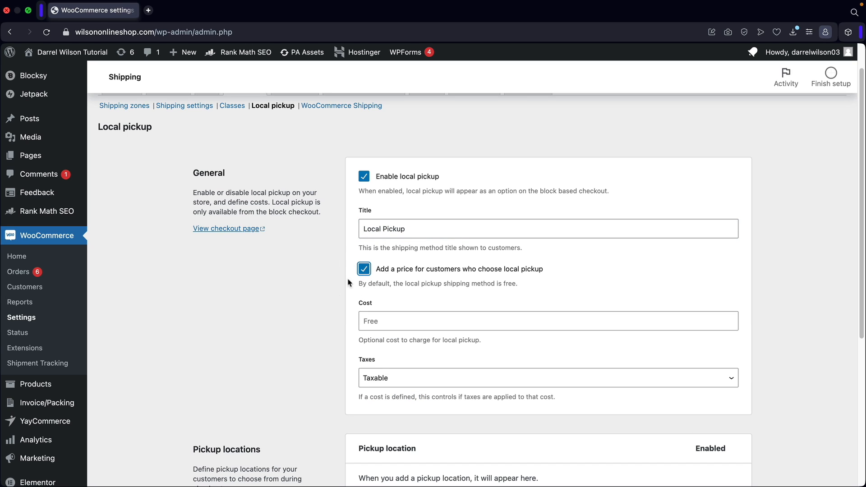
pyautogui.click(371, 320)
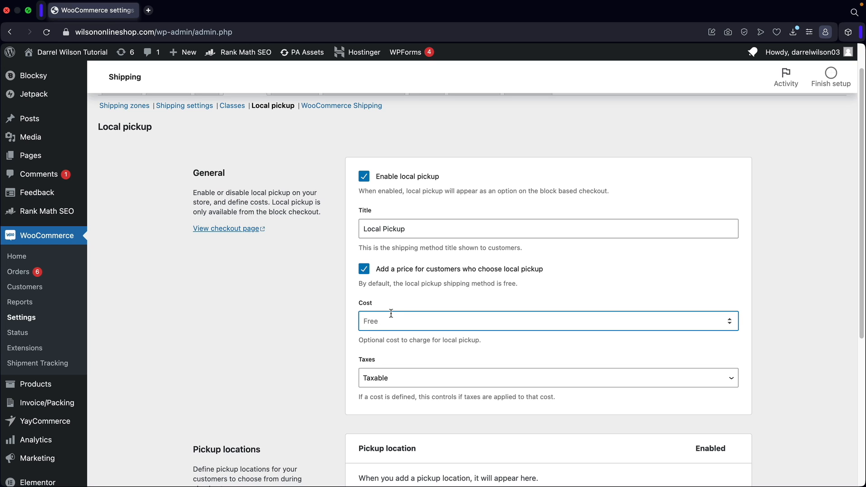
pyautogui.click(365, 269)
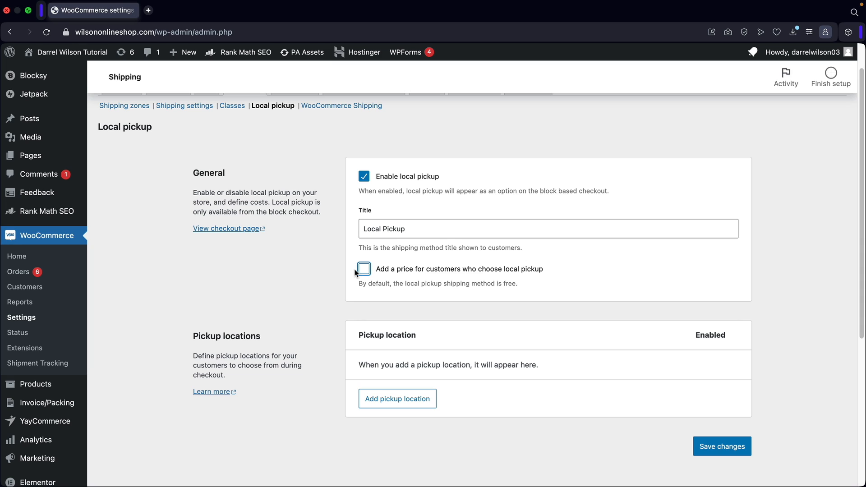
# Add the pickup location WilsonOnlineShop with the store's address and pickup details "Come To Back And Pick Up Your Junk", and save the local pickup settings.
pyautogui.scroll(-2, 338, 274)
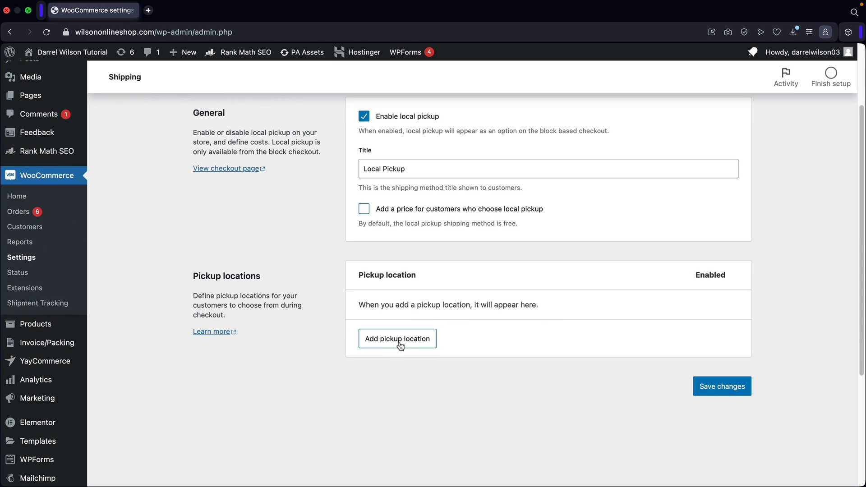
pyautogui.click(399, 340)
pyautogui.click(378, 177)
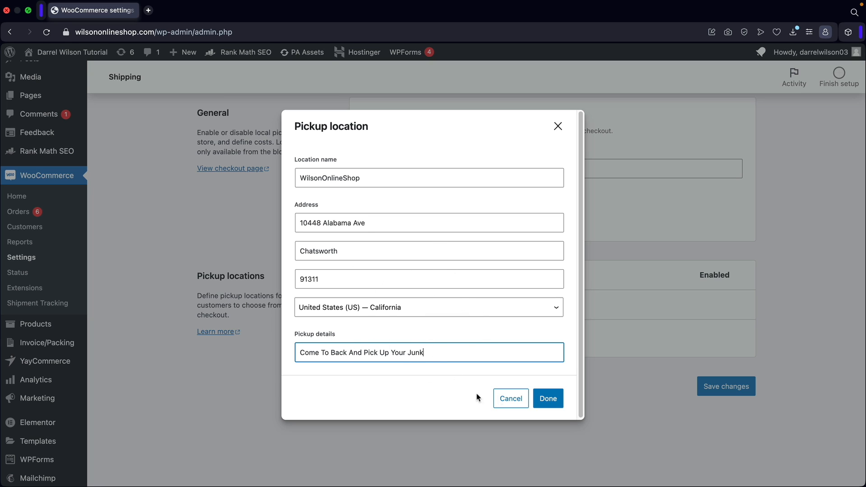
pyautogui.click(554, 400)
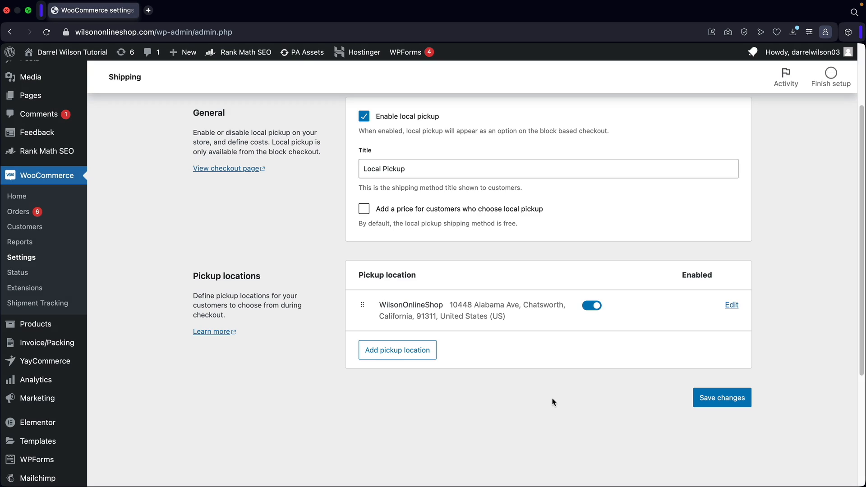
pyautogui.click(717, 399)
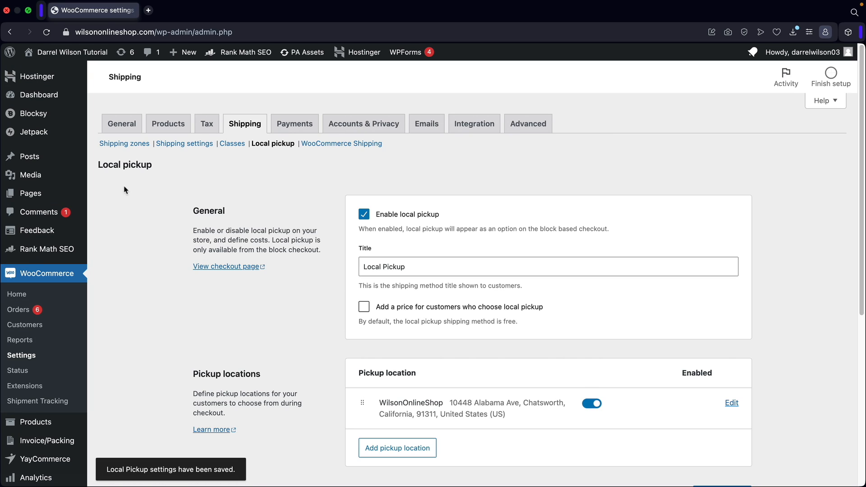
# Open the shipping zones and add a new zone named California.
pyautogui.click(121, 144)
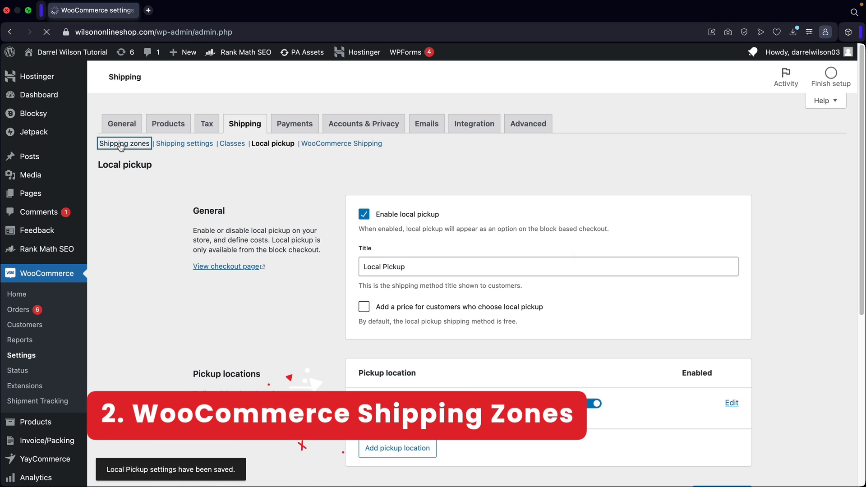
pyautogui.scroll(-3, 260, 212)
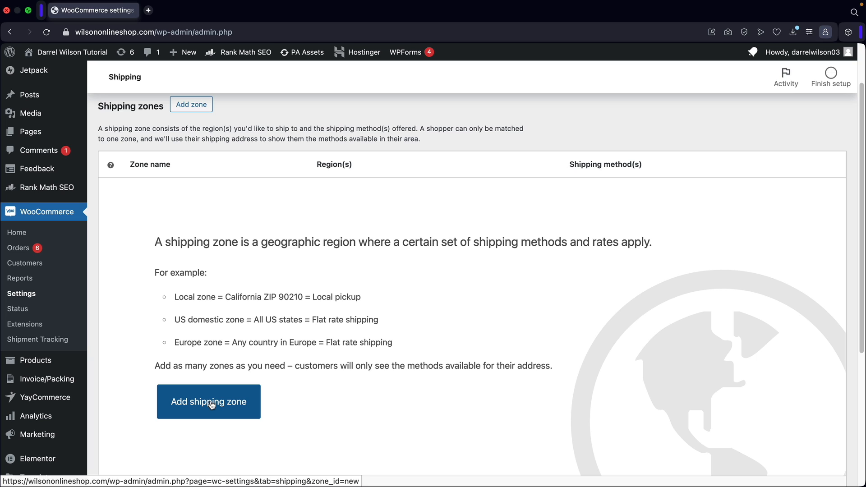
pyautogui.click(209, 402)
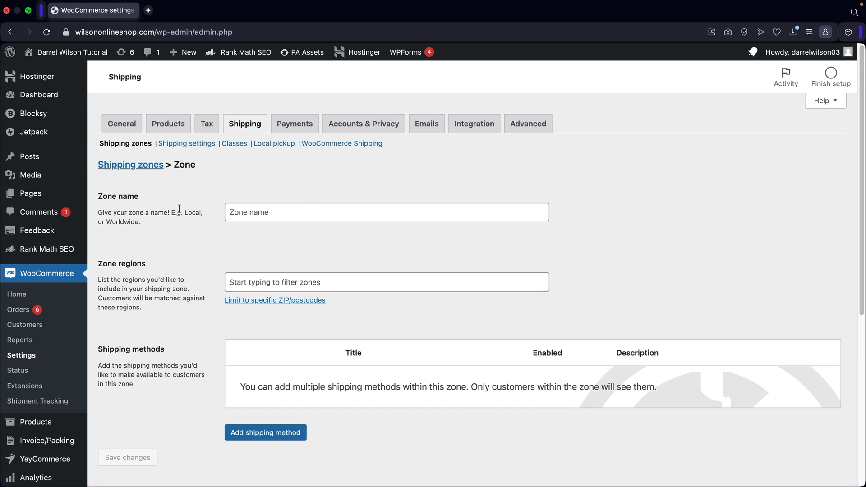
pyautogui.click(270, 212)
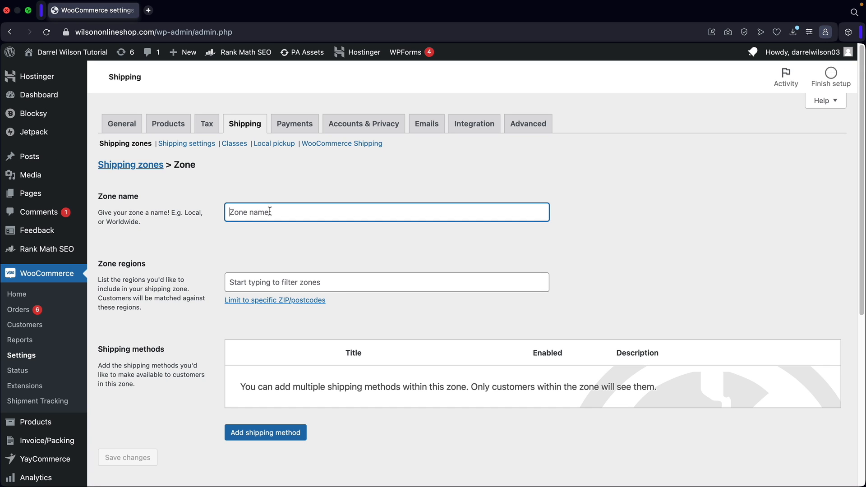
pyautogui.write('California')
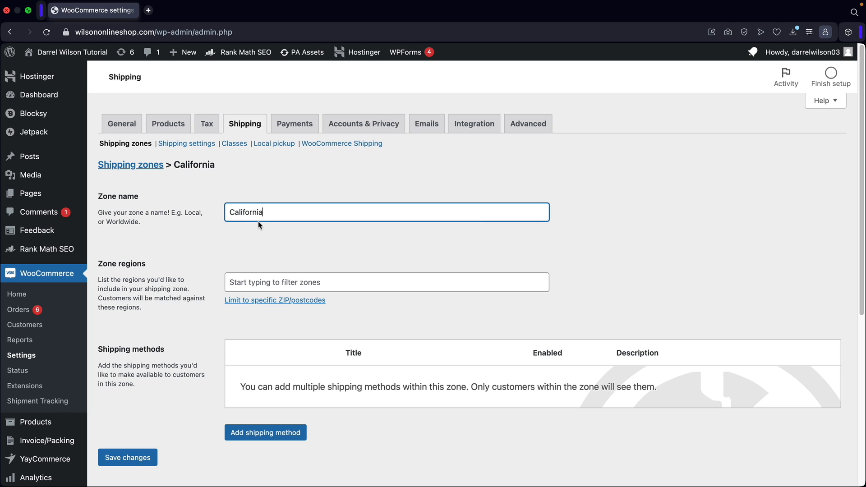
# Browse the United States regions for the zone and select California, United States (US) as its only region.
pyautogui.click(283, 284)
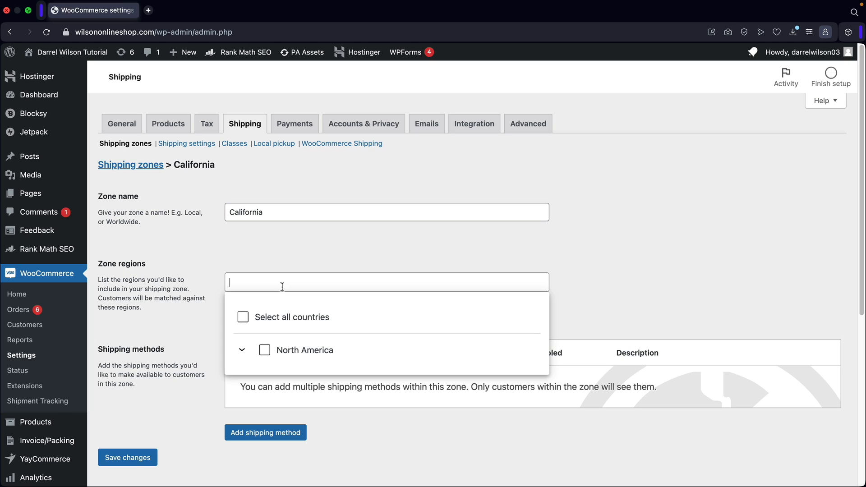
pyautogui.click(242, 350)
pyautogui.scroll(-3, 327, 348)
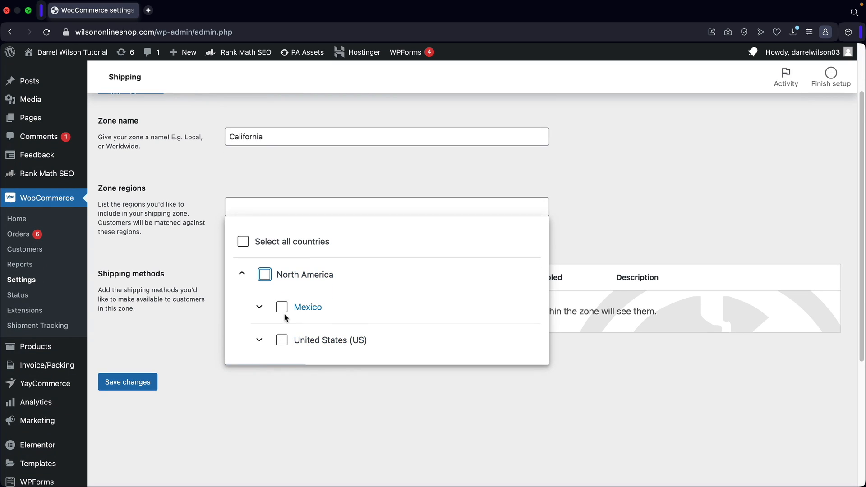
pyautogui.click(261, 342)
pyautogui.scroll(-2, 312, 339)
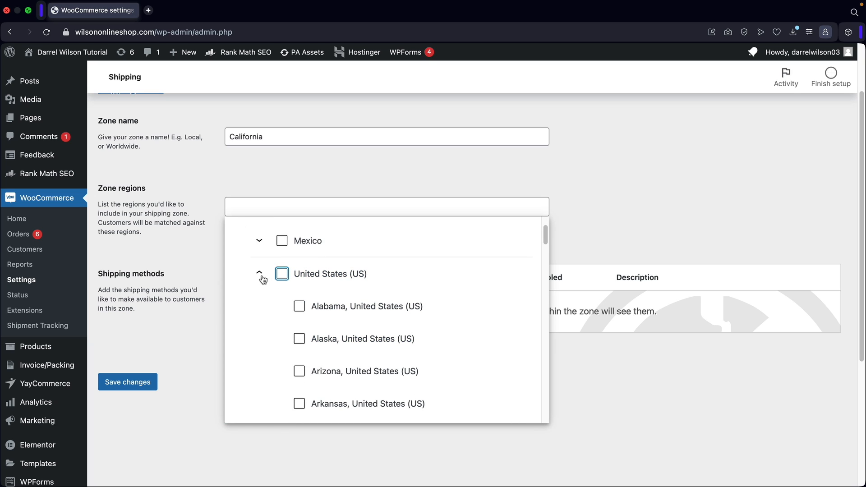
pyautogui.scroll(-10, 374, 333)
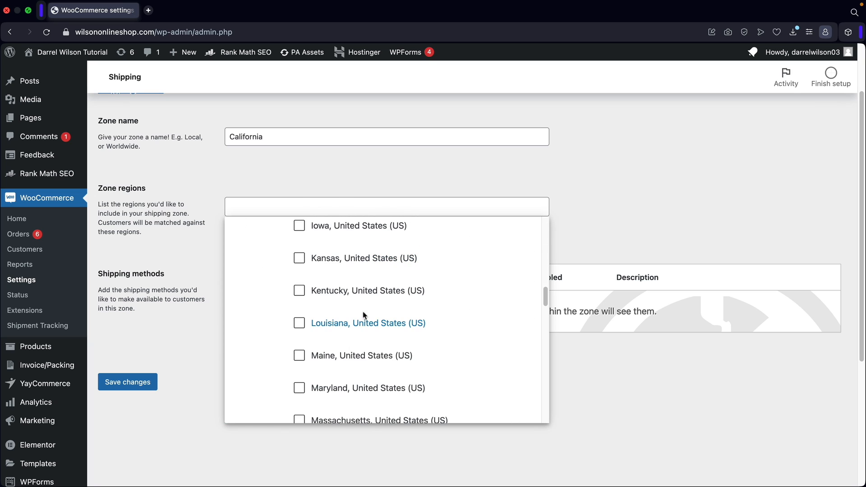
pyautogui.scroll(-12, 374, 323)
pyautogui.scroll(20, 370, 315)
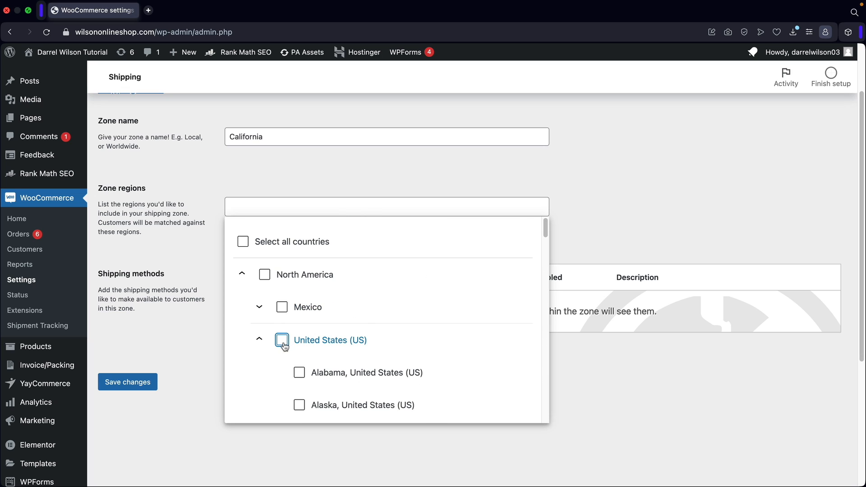
pyautogui.click(283, 341)
pyautogui.click(283, 341)
pyautogui.scroll(-5, 401, 320)
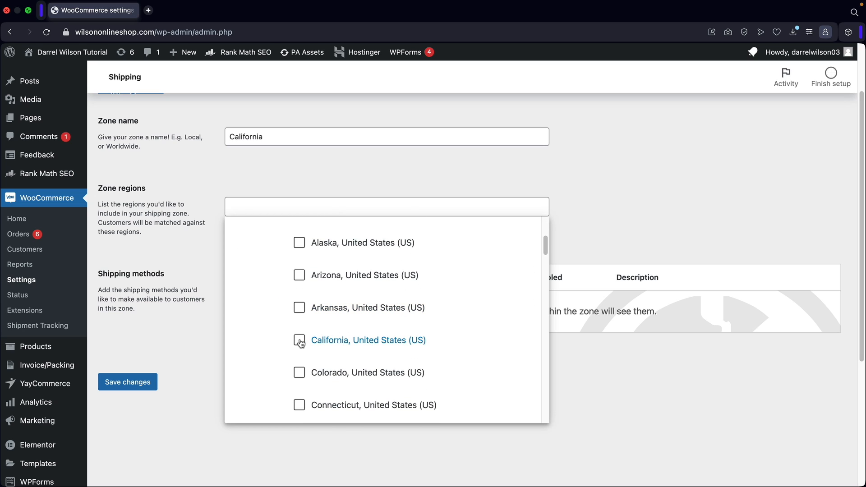
pyautogui.click(301, 343)
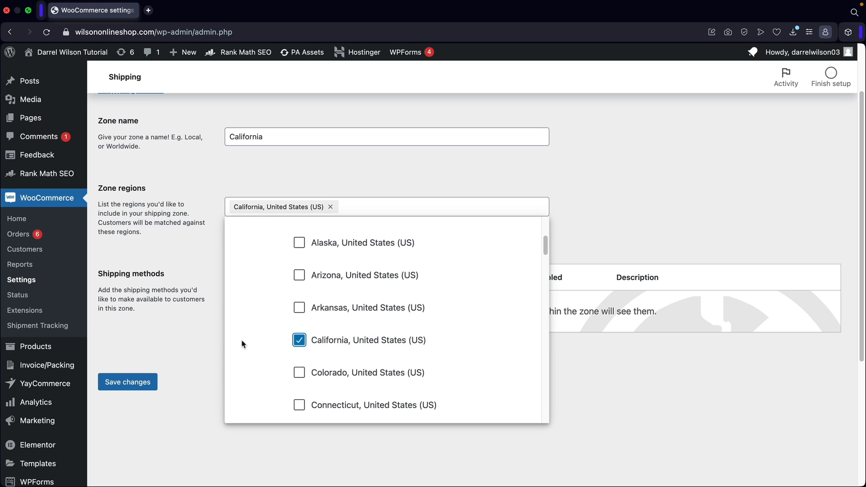
pyautogui.click(172, 341)
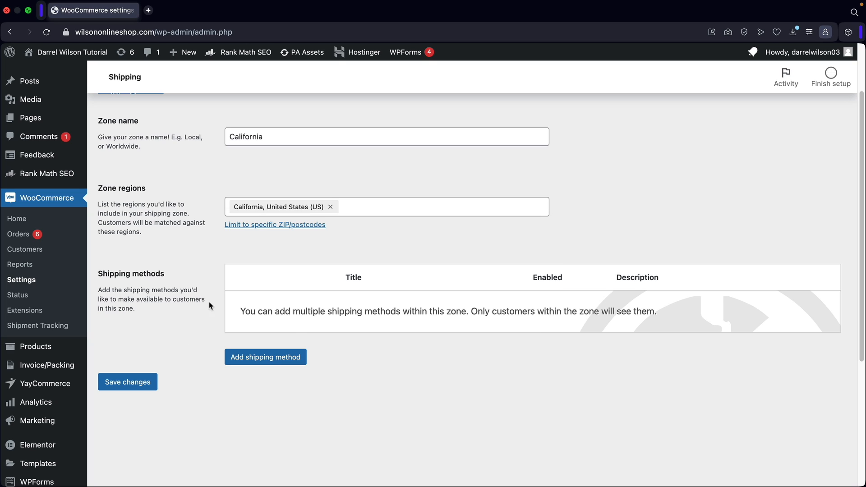
# Start a new Flat rate shipping method for the California zone and continue to its setup.
pyautogui.click(264, 359)
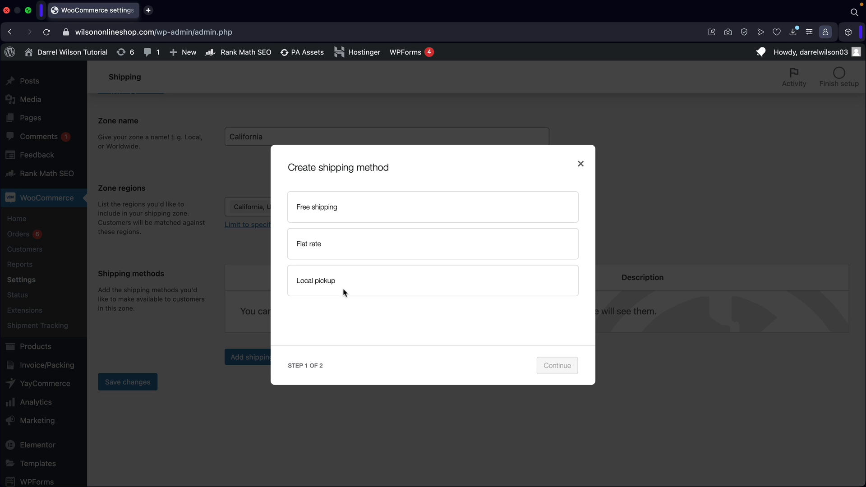
pyautogui.click(345, 245)
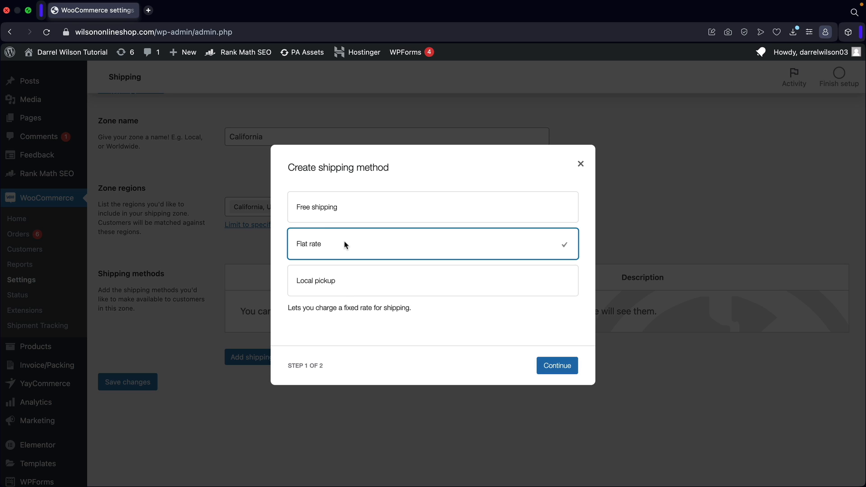
pyautogui.click(557, 366)
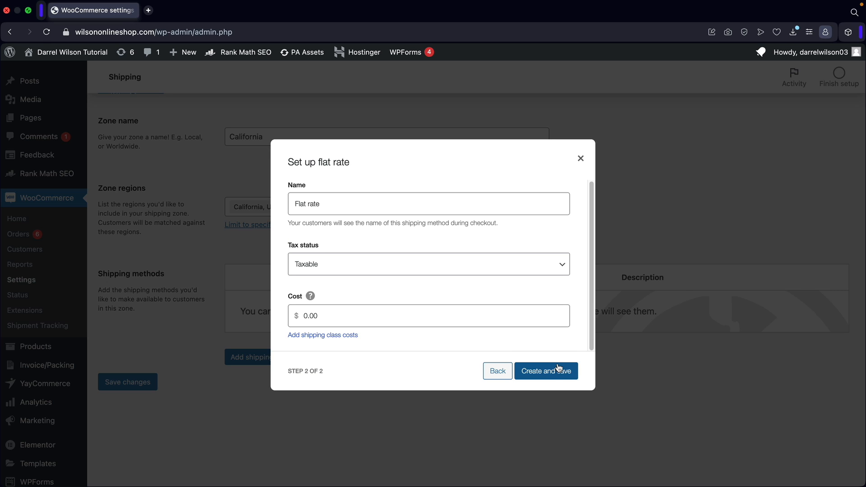
# Name the flat rate method Shipping Cost and set its tax status to None.
pyautogui.click(379, 206)
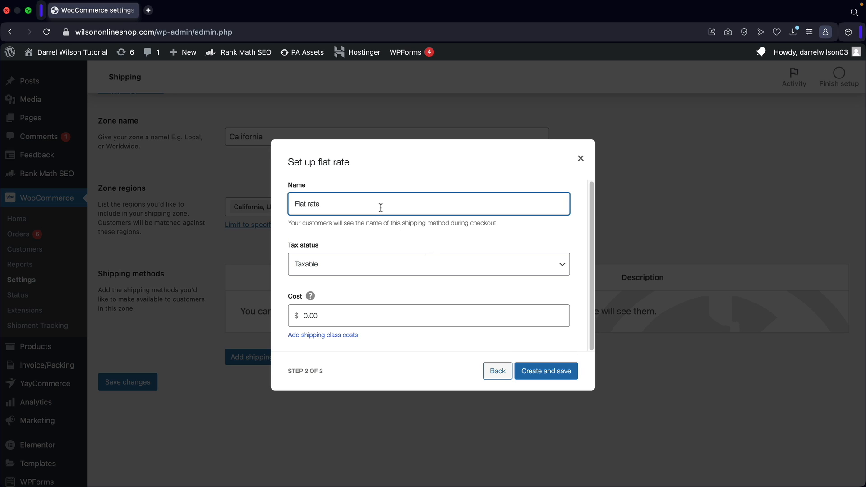
pyautogui.press('BackSpace')
pyautogui.press('BackSpace')
pyautogui.press('BackSpace')
pyautogui.press('BackSpace')
pyautogui.press('BackSpace')
pyautogui.press('BackSpace')
pyautogui.press('BackSpace')
pyautogui.press('BackSpace')
pyautogui.press('BackSpace')
pyautogui.write('Shipping Cost')
pyautogui.press('Tab')
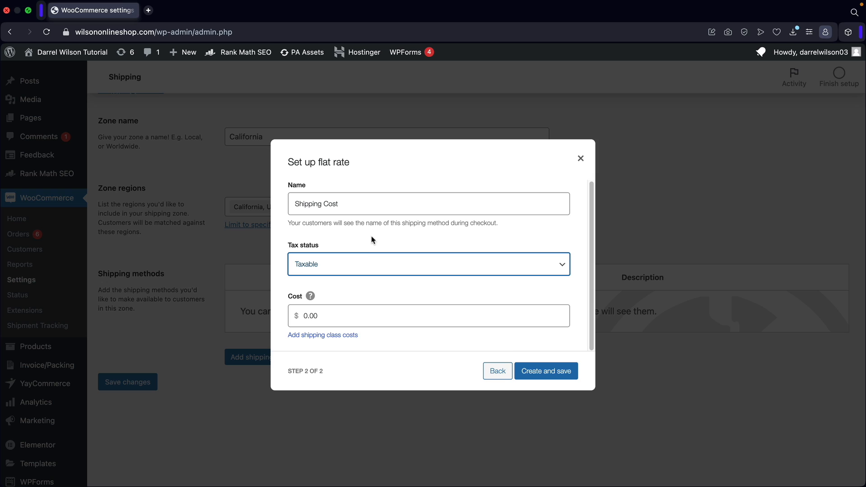
pyautogui.click(345, 266)
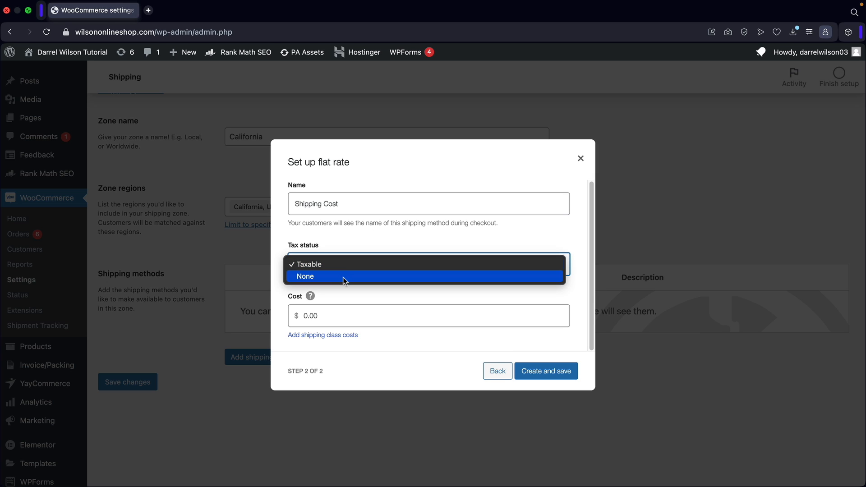
pyautogui.click(343, 277)
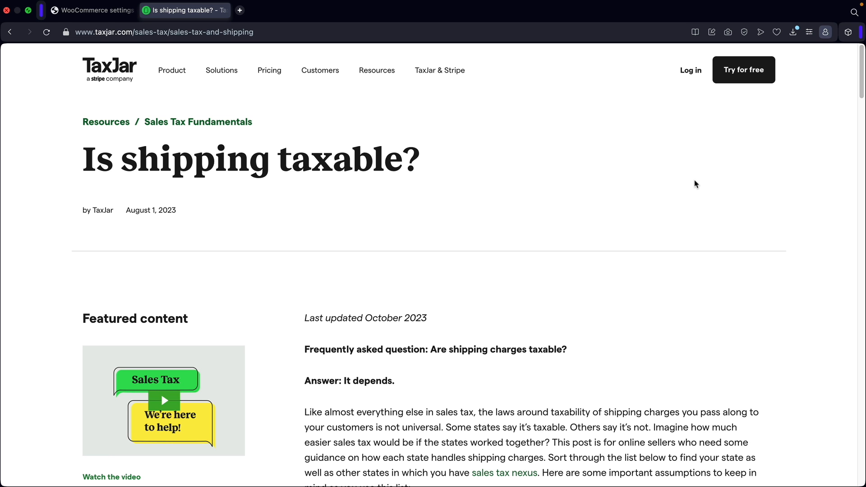
# Examine TaxJar's "Is shipping taxable?" article for the states where shipping charges are taxable.
pyautogui.scroll(-5, 634, 289)
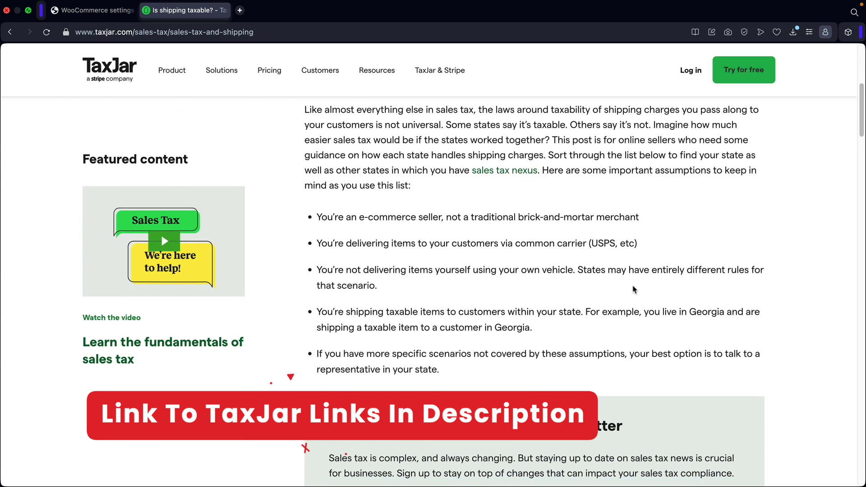
pyautogui.scroll(-10, 634, 289)
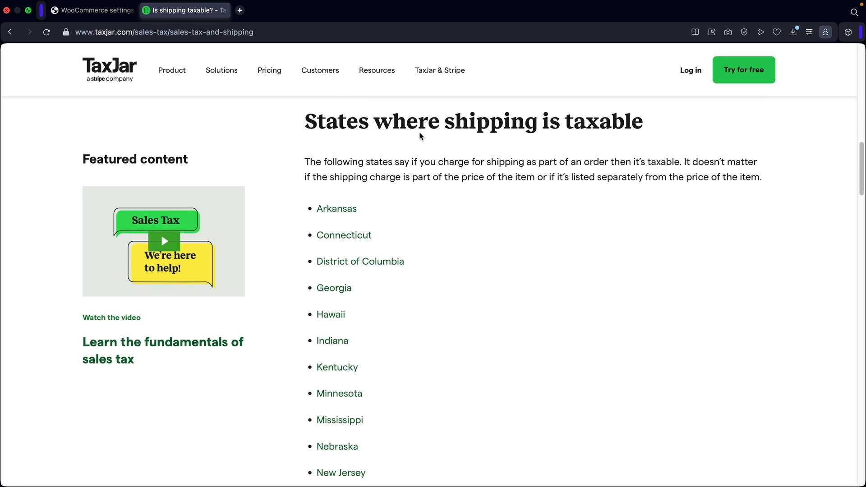
pyautogui.moveTo(317, 120); pyautogui.dragTo(651, 129)
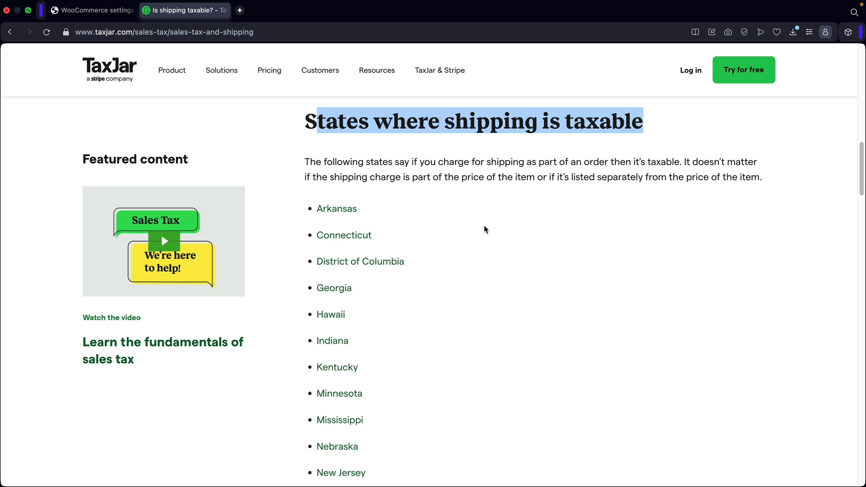
pyautogui.scroll(-2, 407, 290)
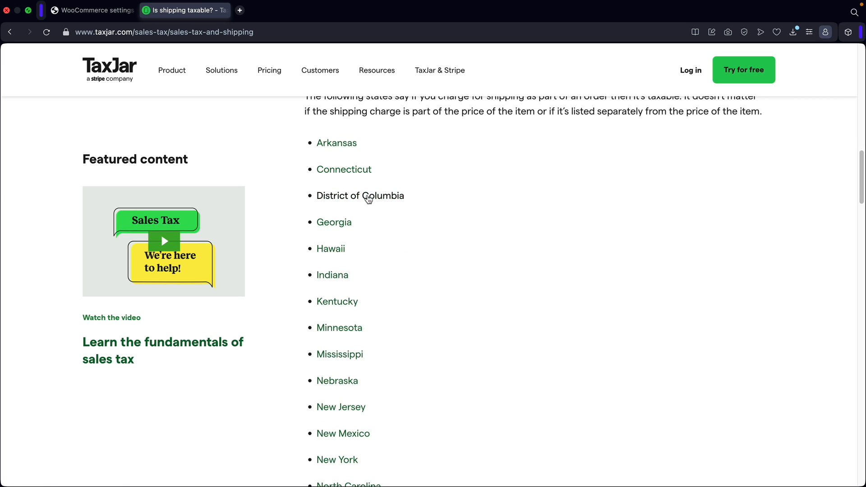
pyautogui.scroll(-4, 352, 217)
pyautogui.scroll(-6, 351, 216)
pyautogui.scroll(-5, 351, 212)
pyautogui.scroll(8, 381, 271)
pyautogui.scroll(6, 400, 273)
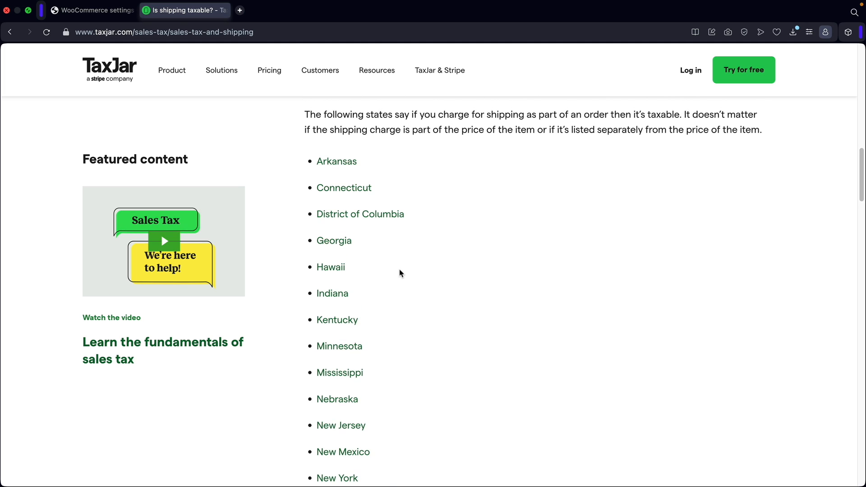
# Return to the WooCommerce settings, set the flat rate cost to $4.95 and create the method.
pyautogui.click(89, 13)
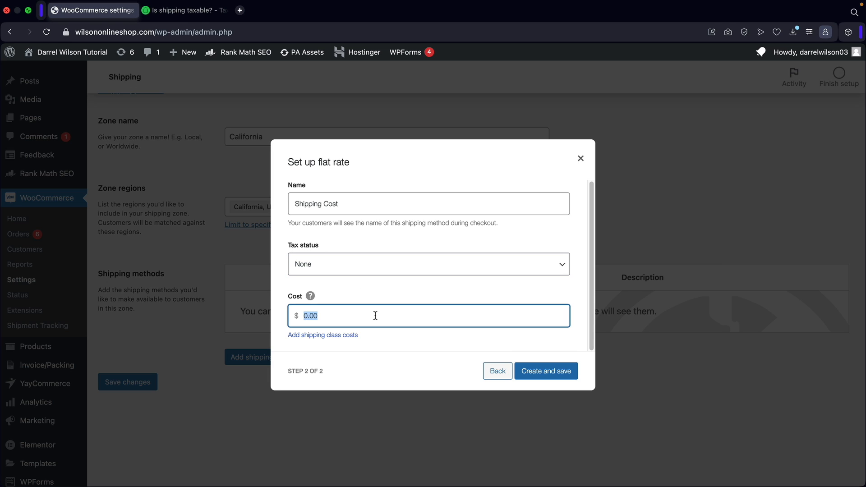
pyautogui.write('4.95')
pyautogui.click(561, 375)
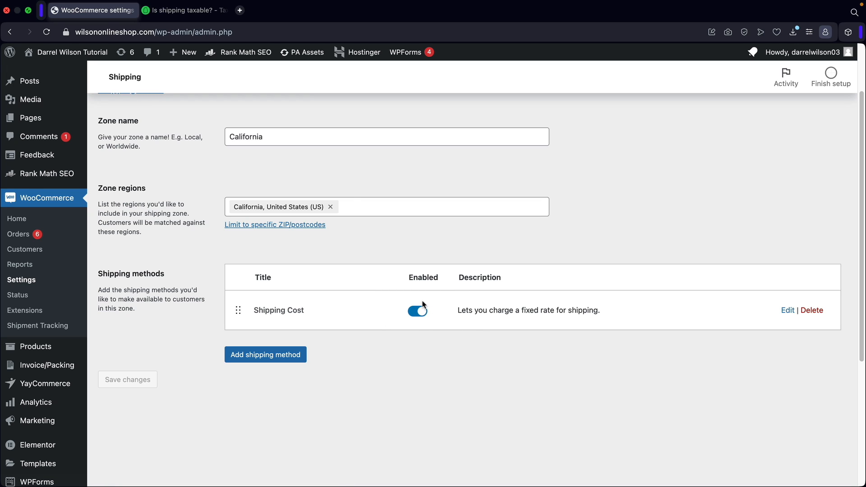
# Add a Free shipping method to the California zone and make it require a minimum order amount.
pyautogui.click(291, 356)
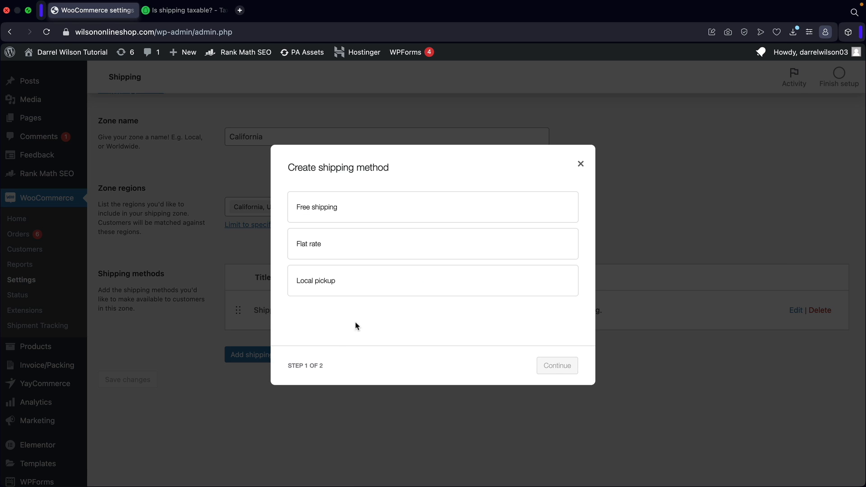
pyautogui.click(348, 208)
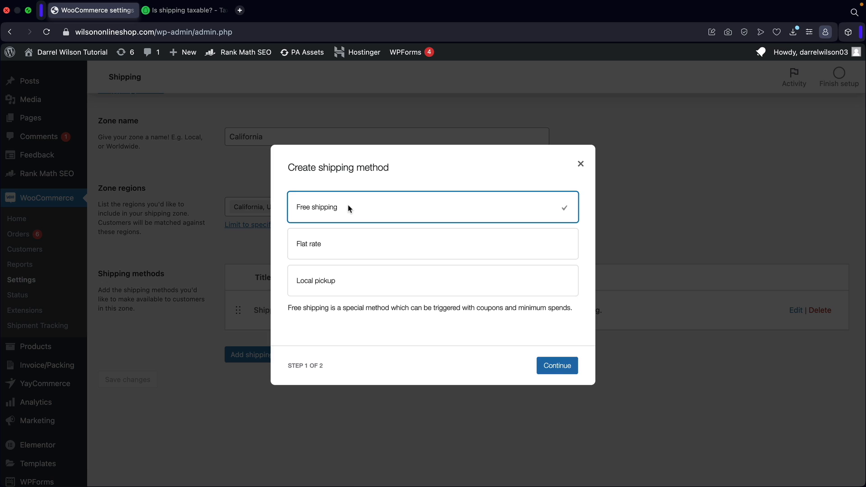
pyautogui.click(556, 367)
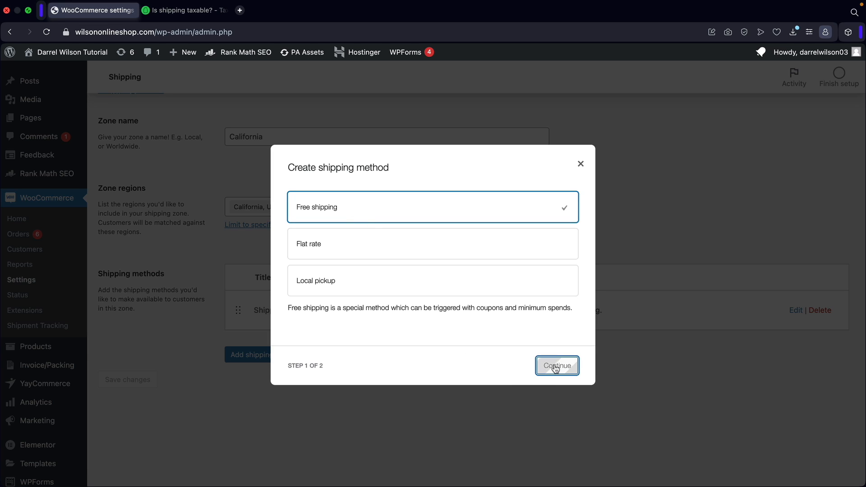
pyautogui.click(391, 291)
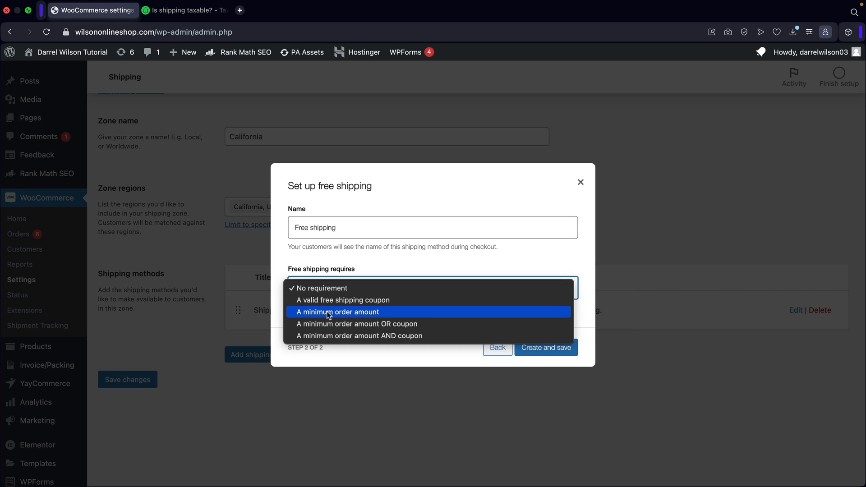
pyautogui.click(352, 312)
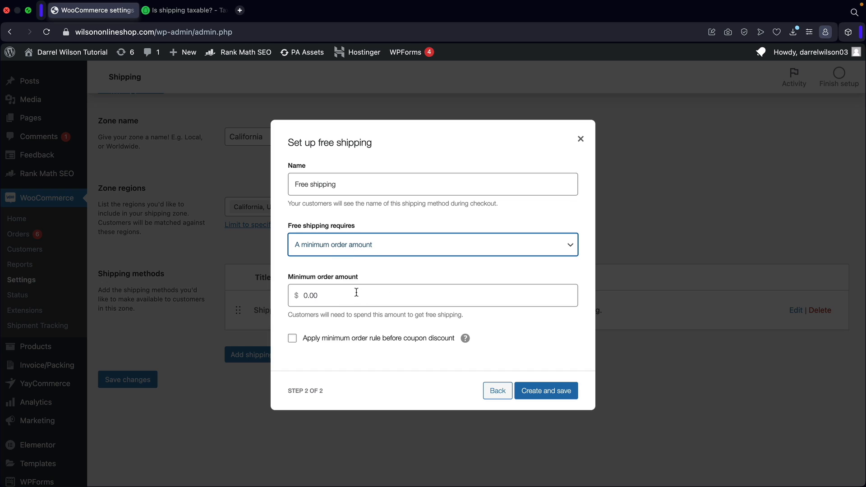
# Set the minimum order amount to $100, leave the rule before coupon discount off, and create the free shipping method.
pyautogui.click(356, 293)
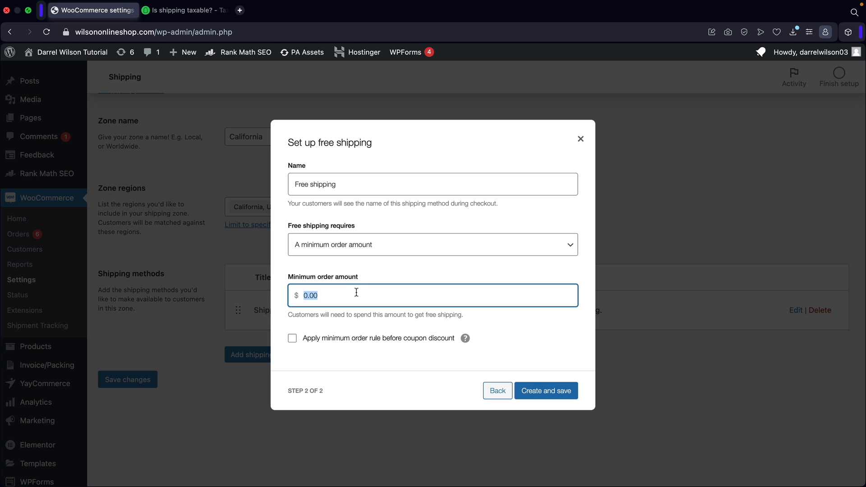
pyautogui.write('100')
pyautogui.click(340, 326)
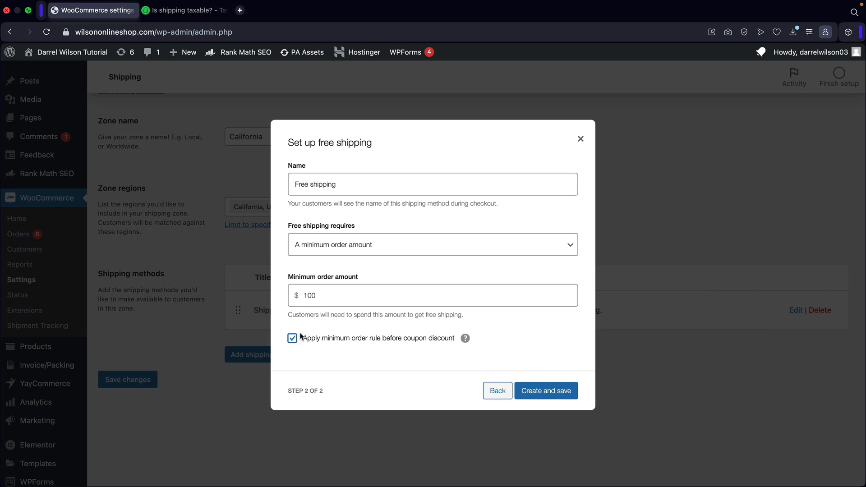
pyautogui.click(318, 299)
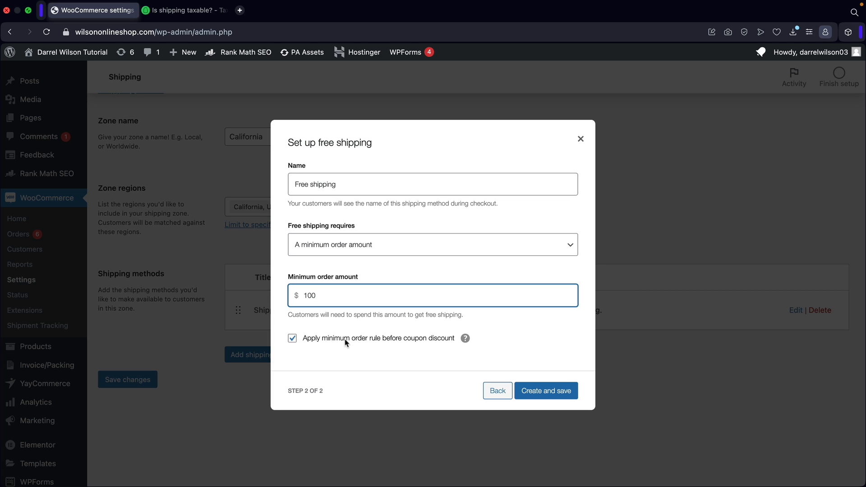
pyautogui.click(293, 339)
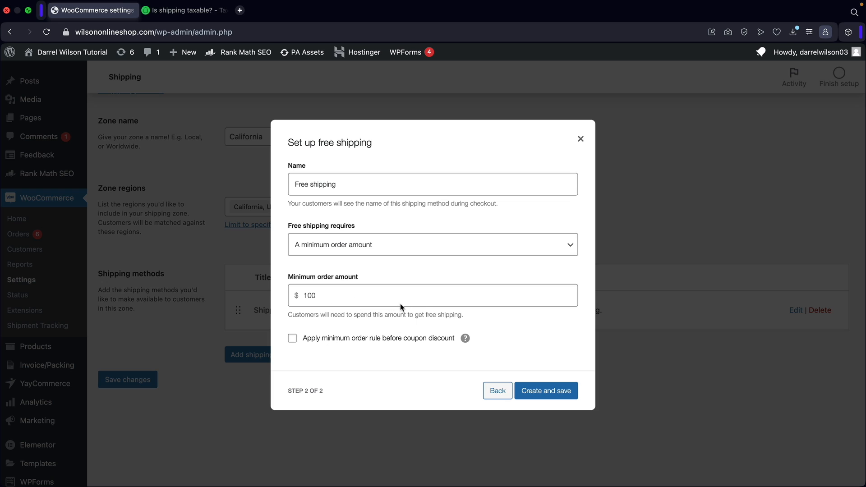
pyautogui.click(560, 392)
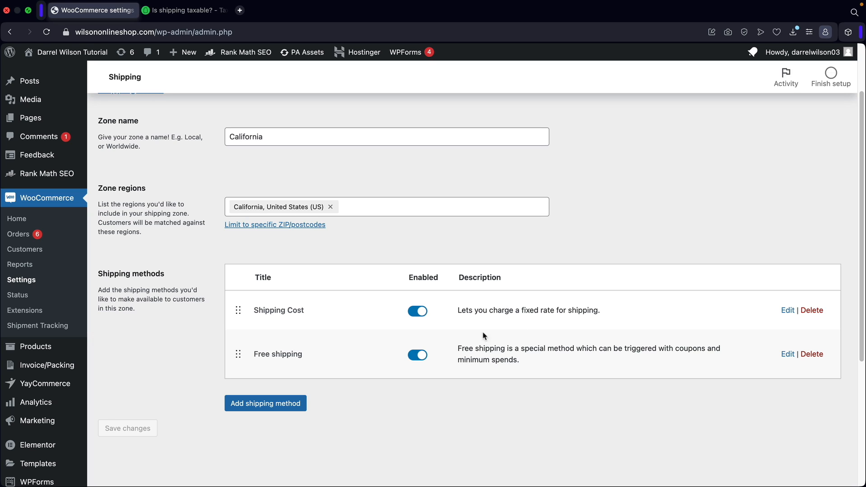
# Add a Local pickup method to the California zone with tax status None and save it.
pyautogui.moveTo(459, 346); pyautogui.dragTo(553, 365)
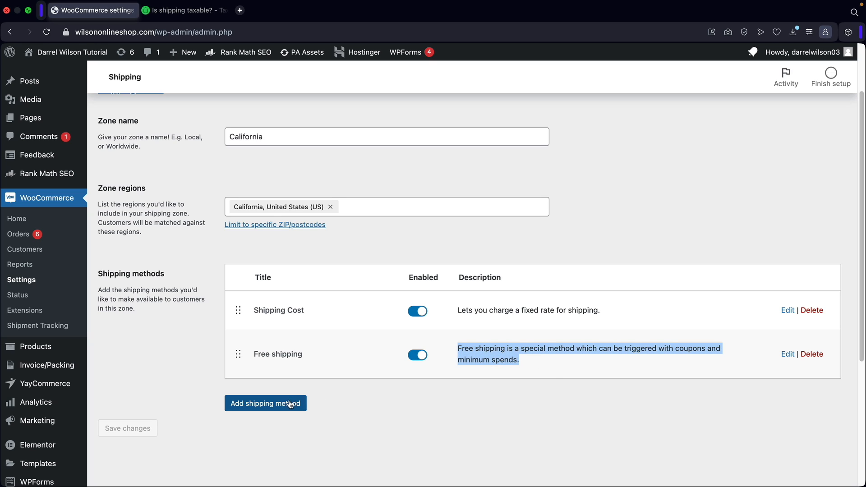
pyautogui.click(532, 361)
pyautogui.click(269, 407)
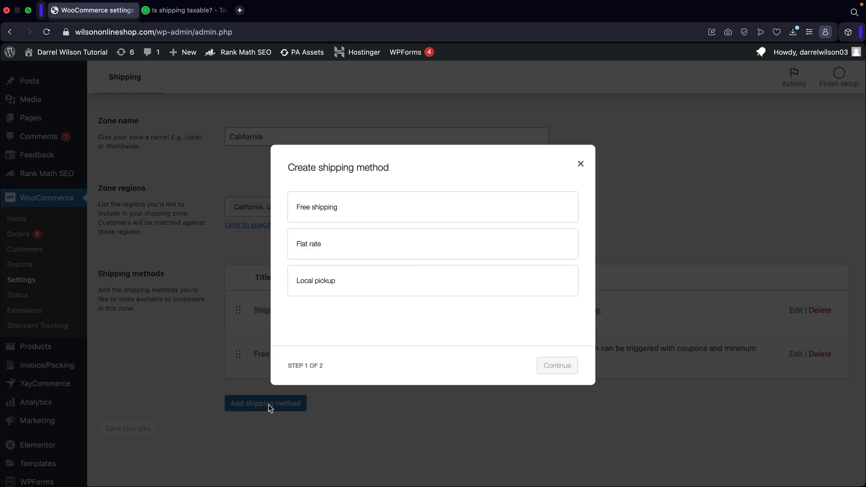
pyautogui.click(375, 282)
pyautogui.click(559, 367)
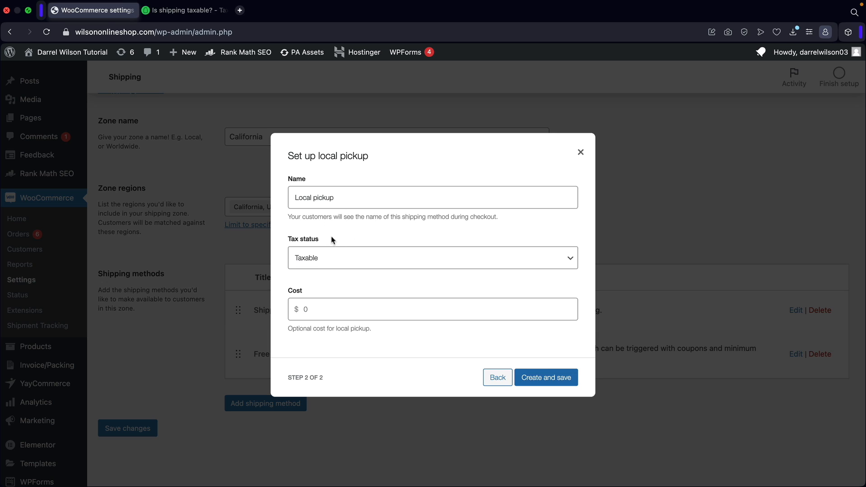
pyautogui.click(319, 258)
pyautogui.click(320, 268)
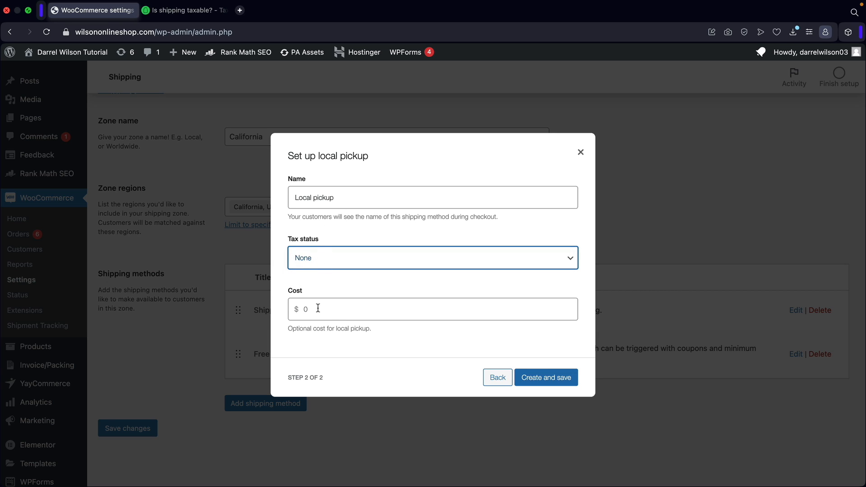
pyautogui.click(556, 377)
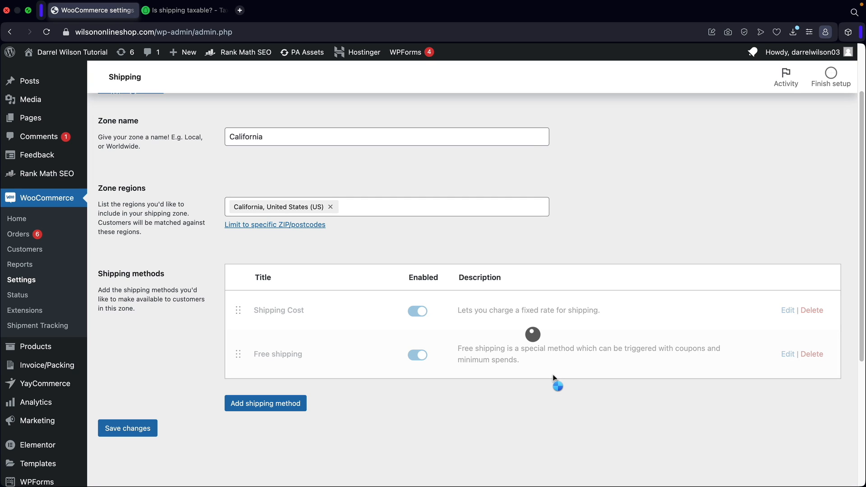
# Review the settings of the Shipping Cost, Free shipping and Local pickup methods, closing each without changes.
pyautogui.scroll(-1, 555, 379)
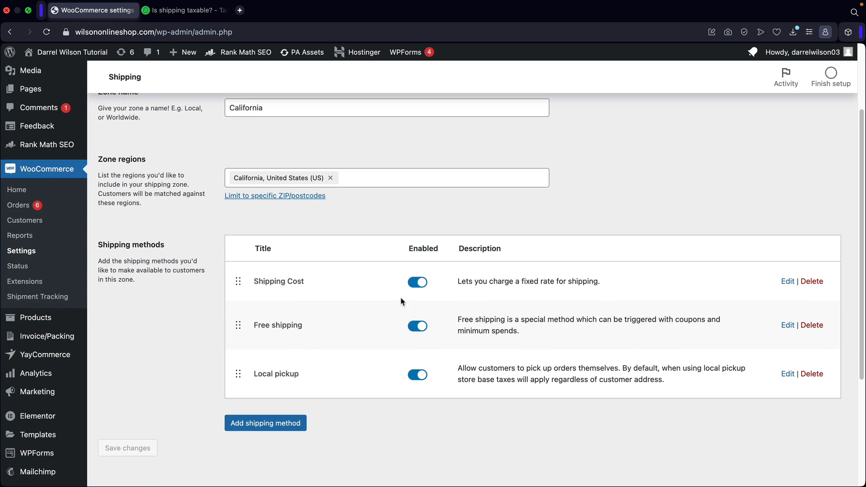
pyautogui.scroll(1, 333, 258)
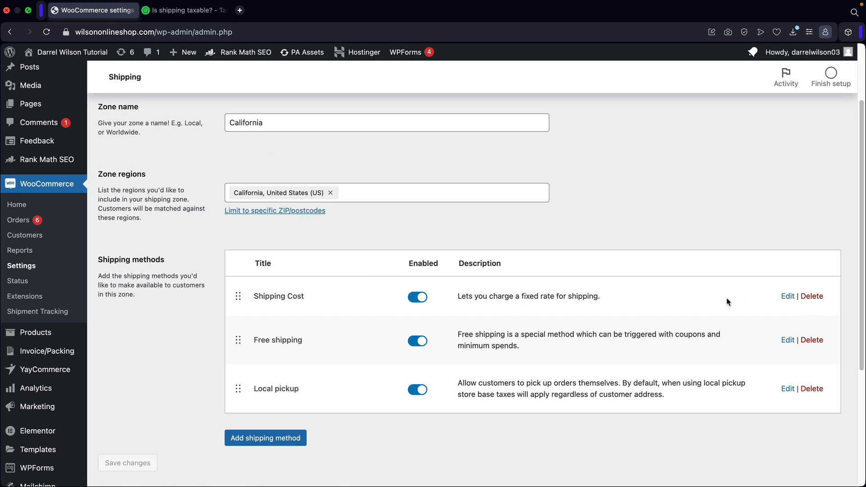
pyautogui.click(790, 301)
pyautogui.click(328, 313)
pyautogui.click(581, 160)
pyautogui.click(787, 341)
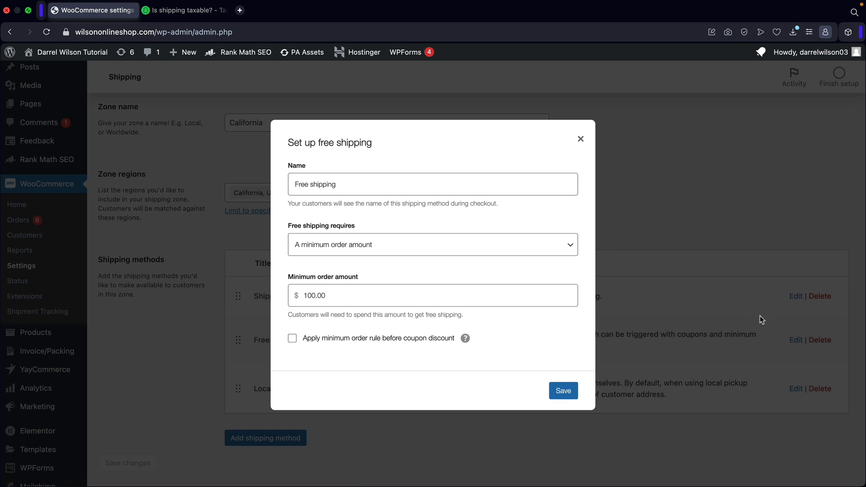
pyautogui.click(298, 293)
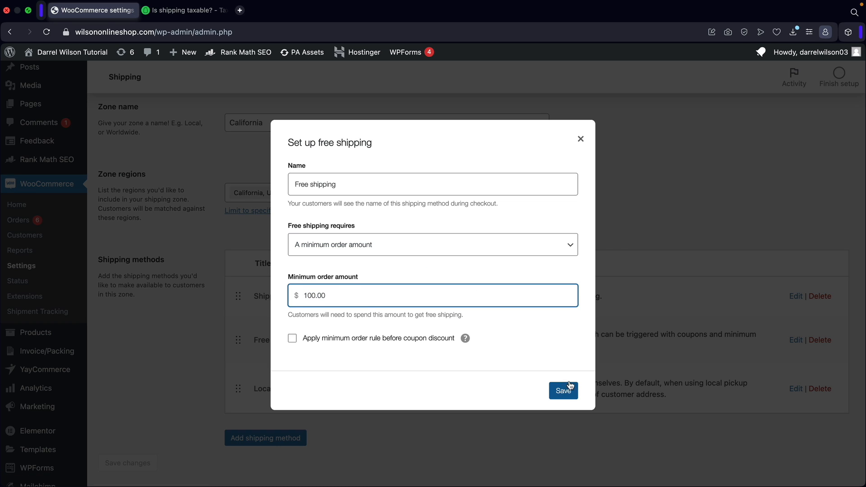
pyautogui.click(581, 139)
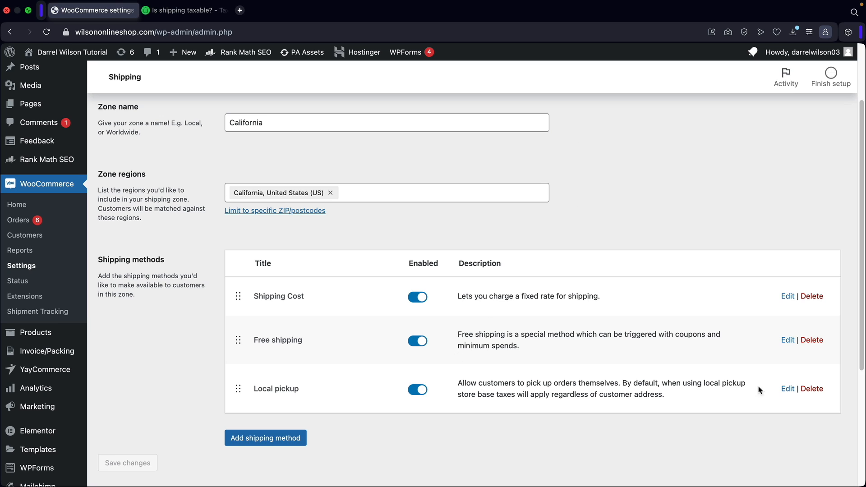
pyautogui.click(788, 388)
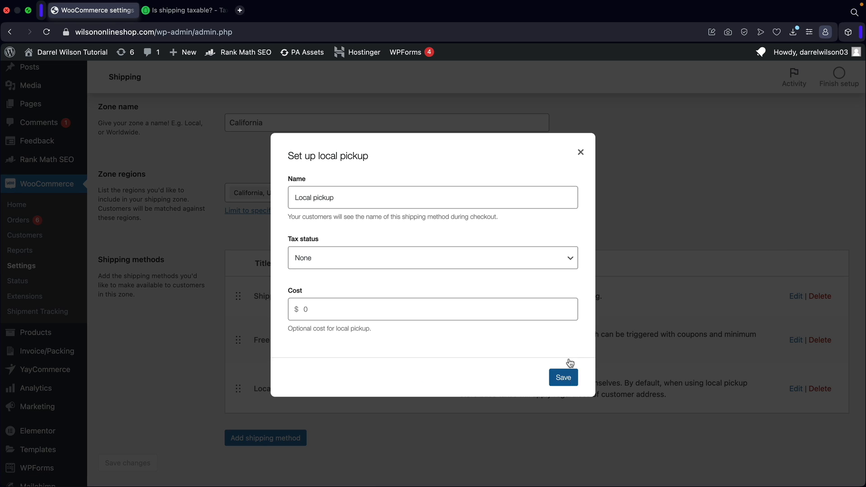
pyautogui.click(580, 152)
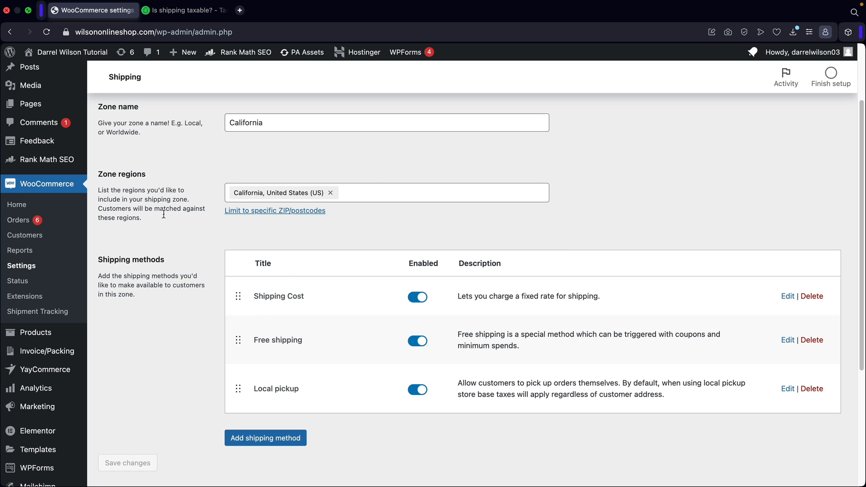
# Visit the storefront's shop page, add Based Running Shoes to the cart and view the cart.
pyautogui.moveTo(49, 52)
pyautogui.click(66, 72)
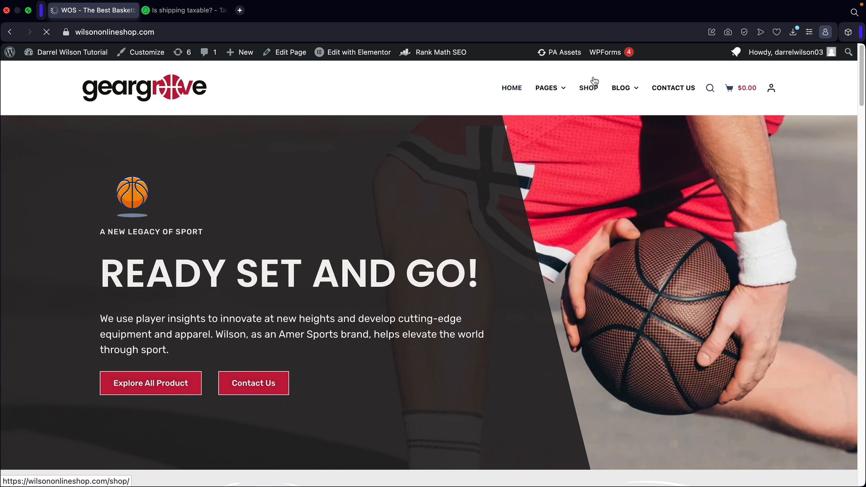
pyautogui.click(591, 90)
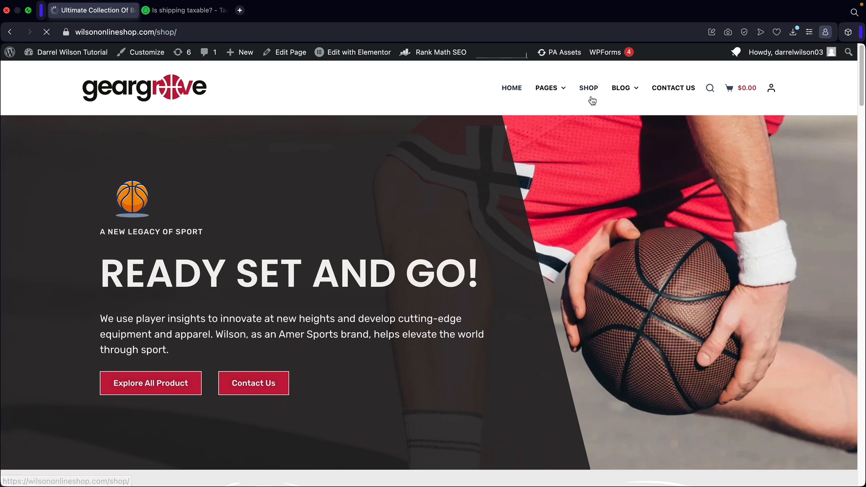
pyautogui.scroll(-1, 549, 208)
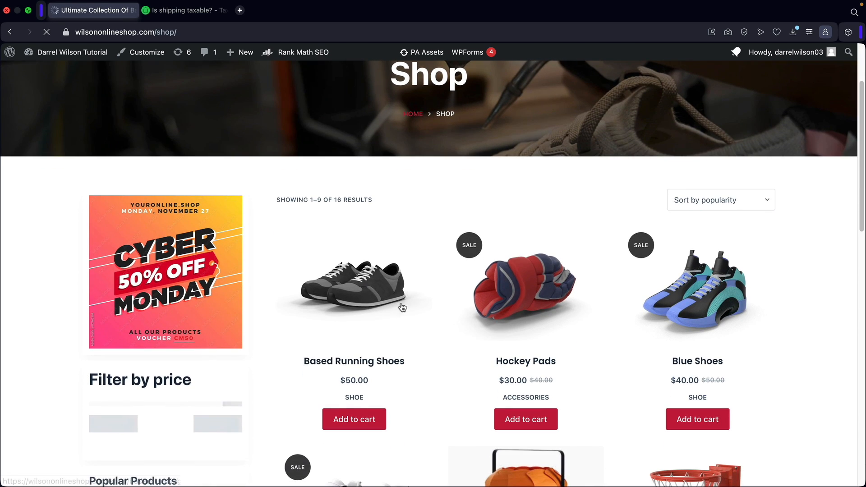
pyautogui.click(359, 420)
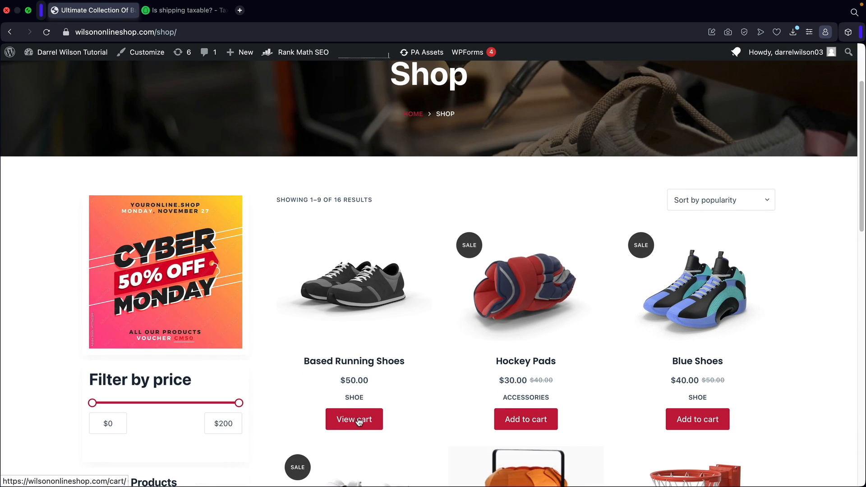
pyautogui.click(365, 420)
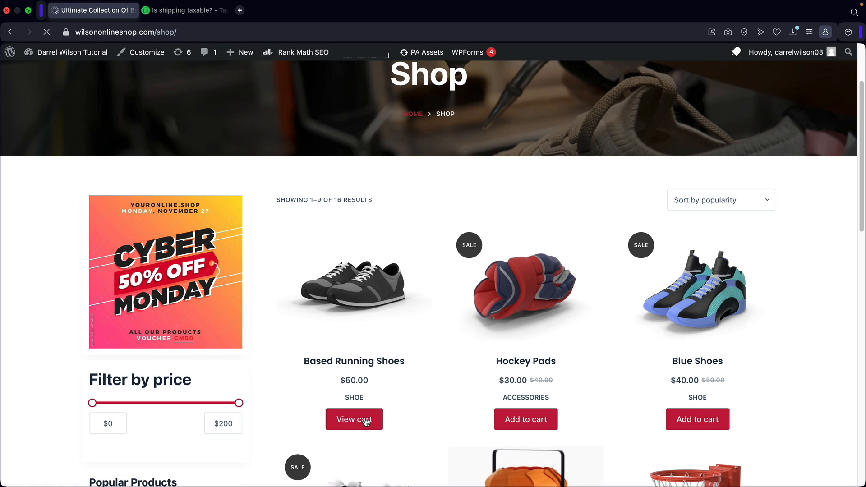
# Increase the Based Running Shoes quantity to 2 and select Free shipping for the order.
pyautogui.scroll(-3, 499, 267)
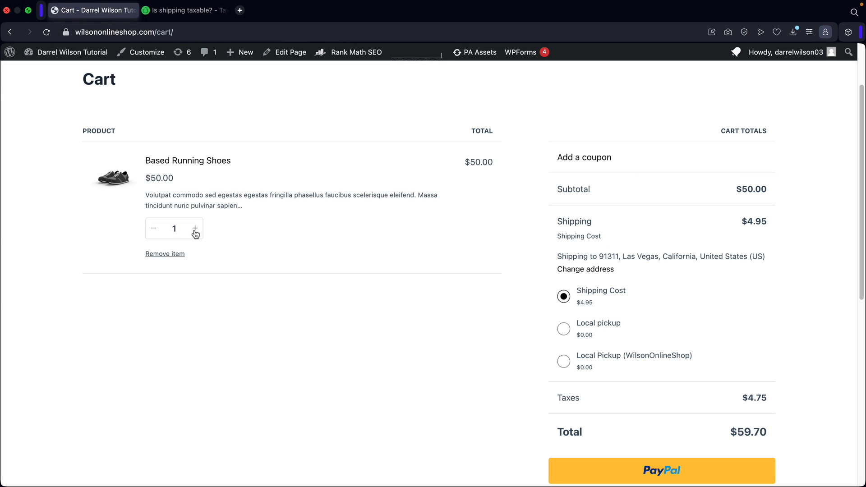
pyautogui.click(194, 231)
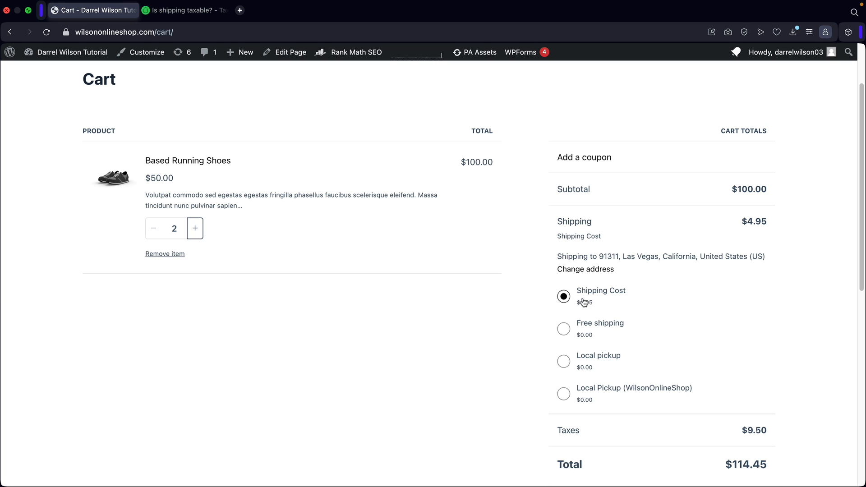
pyautogui.click(563, 329)
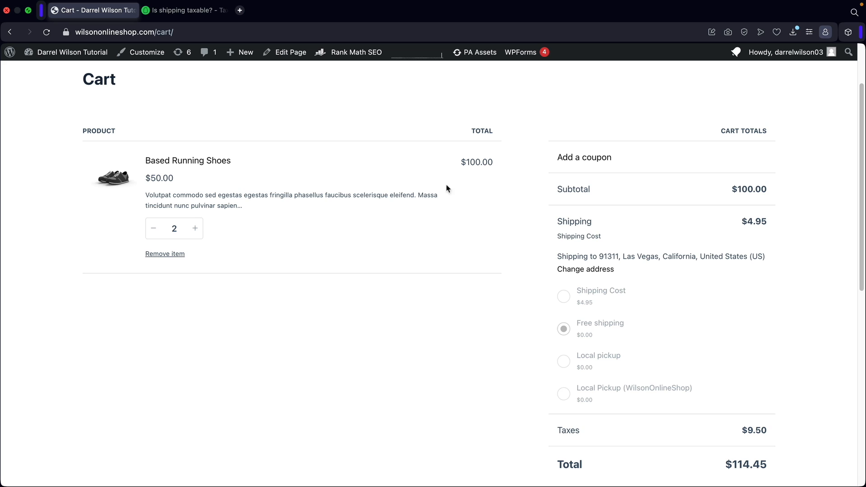
pyautogui.moveTo(461, 161); pyautogui.dragTo(506, 163)
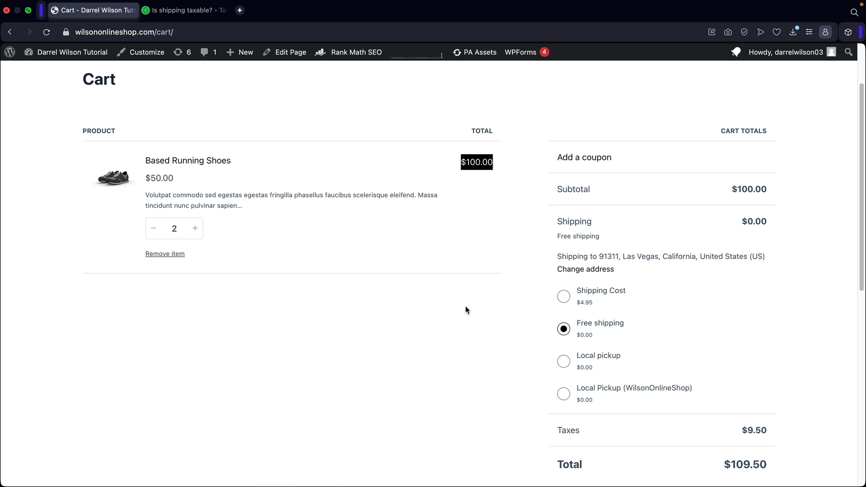
pyautogui.click(483, 296)
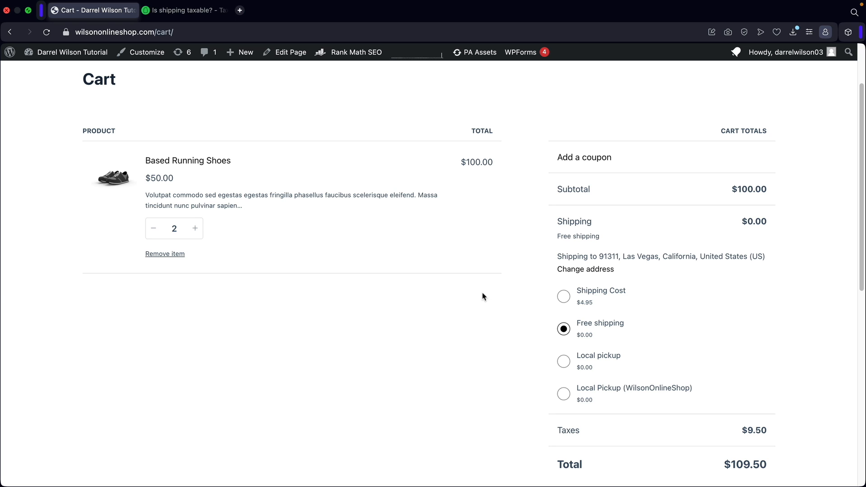
# Leave the storefront cart for the admin dashboard and open WooCommerce's shipping zone settings.
pyautogui.moveTo(63, 53)
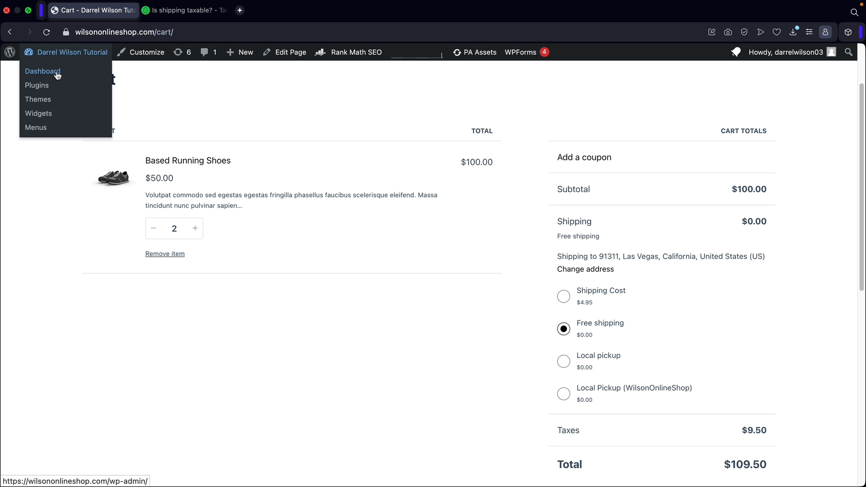
pyautogui.click(58, 75)
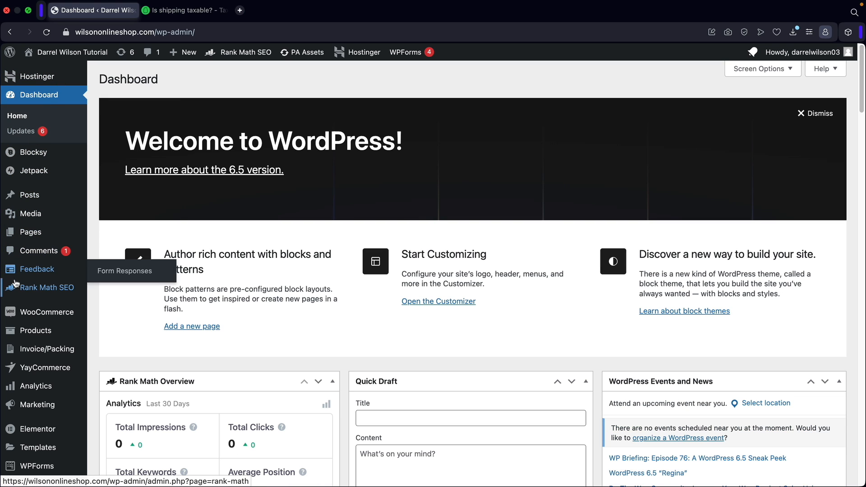
pyautogui.moveTo(18, 314)
pyautogui.click(120, 376)
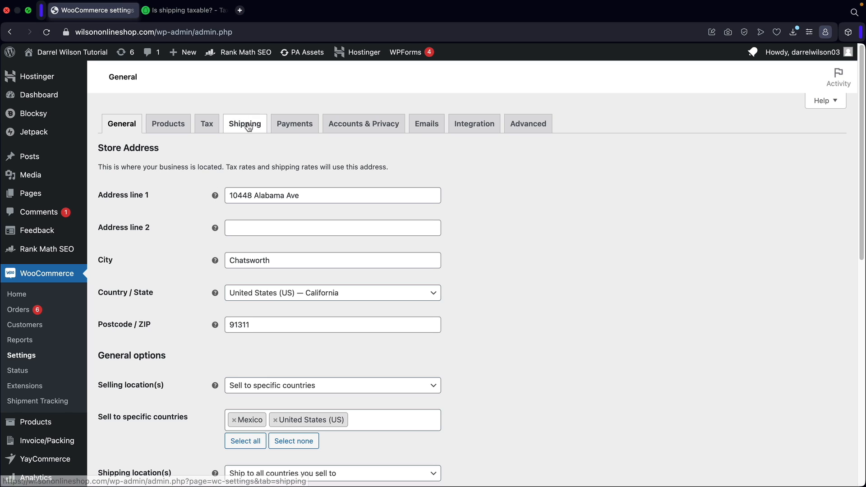
pyautogui.click(248, 125)
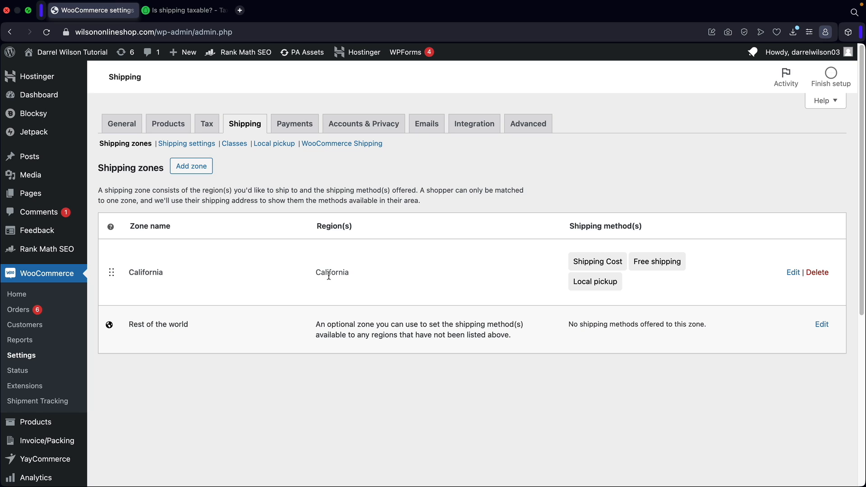
# Add a shipping zone named United States with the regions North America and United States (US).
pyautogui.click(191, 167)
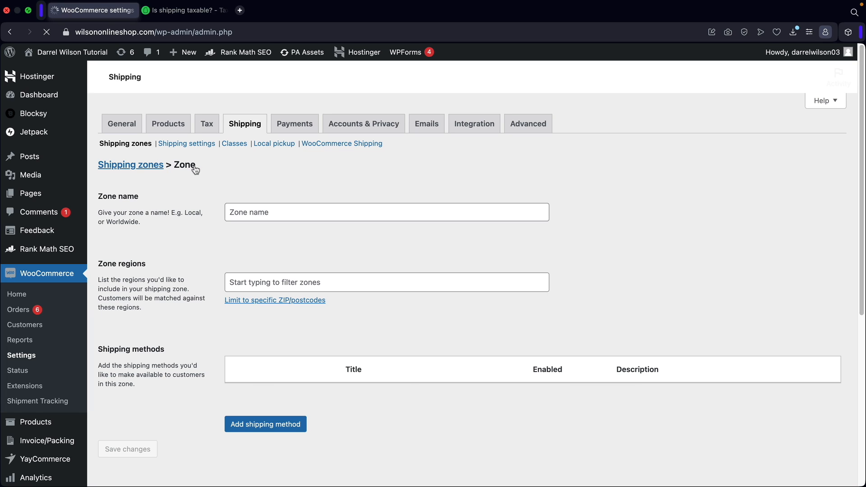
pyautogui.click(261, 209)
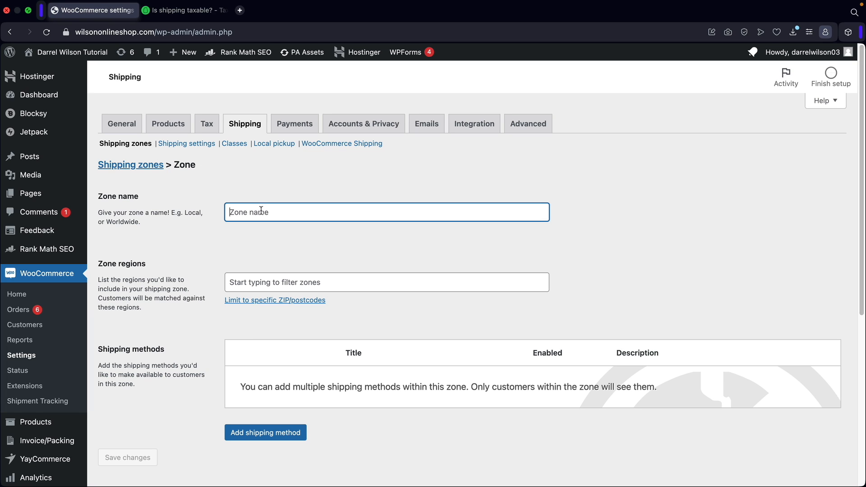
pyautogui.write('United States')
pyautogui.press('Tab')
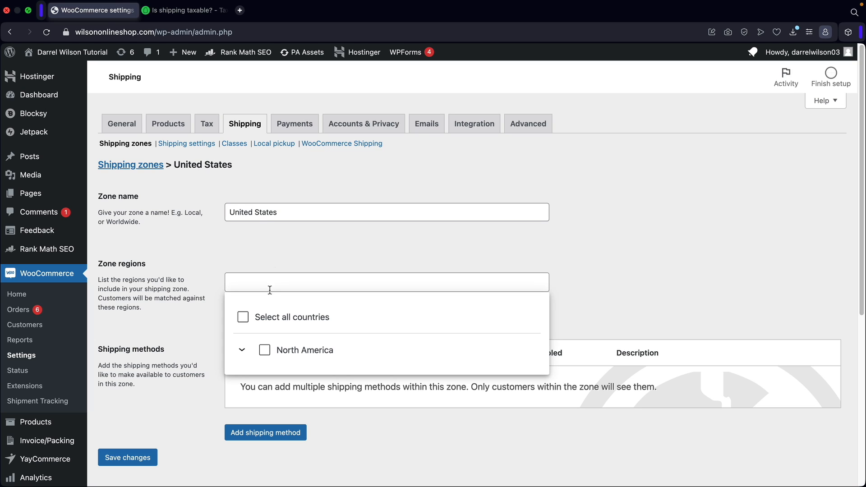
pyautogui.click(262, 351)
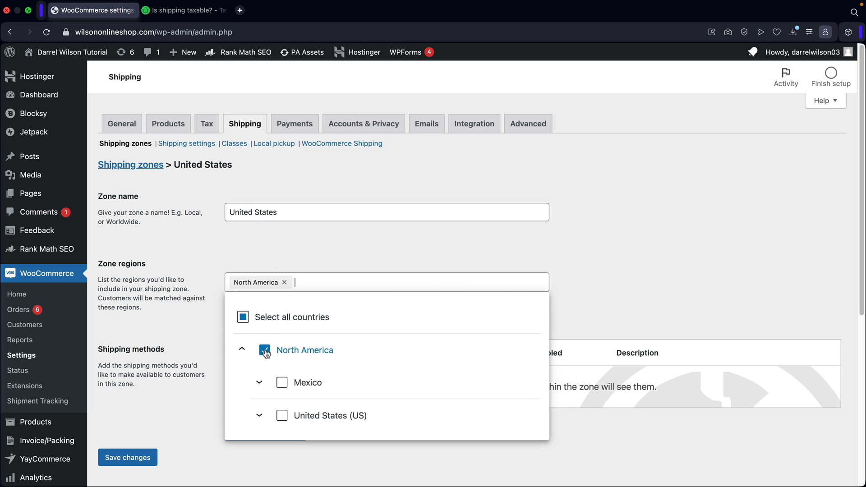
pyautogui.click(290, 416)
pyautogui.scroll(-2, 620, 253)
pyautogui.click(613, 215)
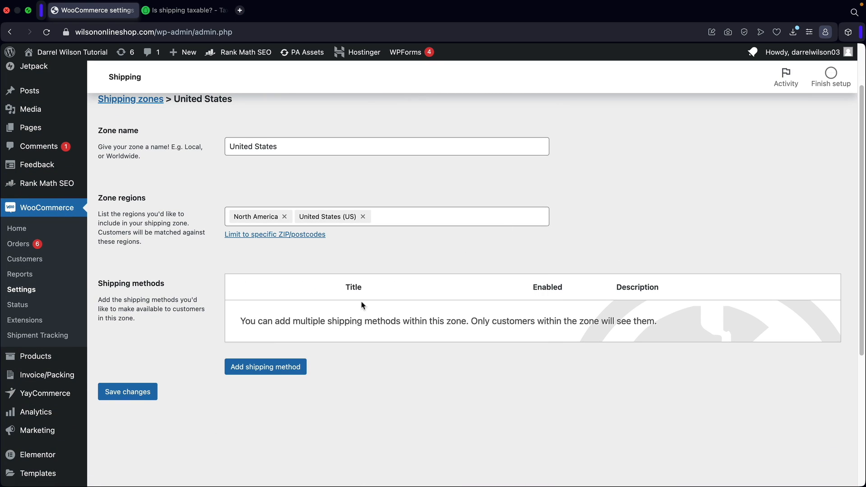
# Add a Flat rate method to the United States zone with tax status None and a cost of $14, and save it.
pyautogui.click(277, 373)
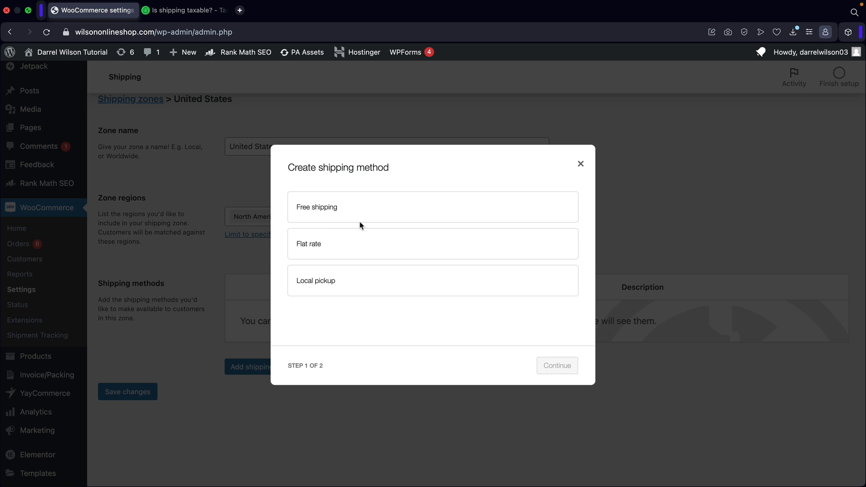
pyautogui.click(367, 247)
pyautogui.click(557, 366)
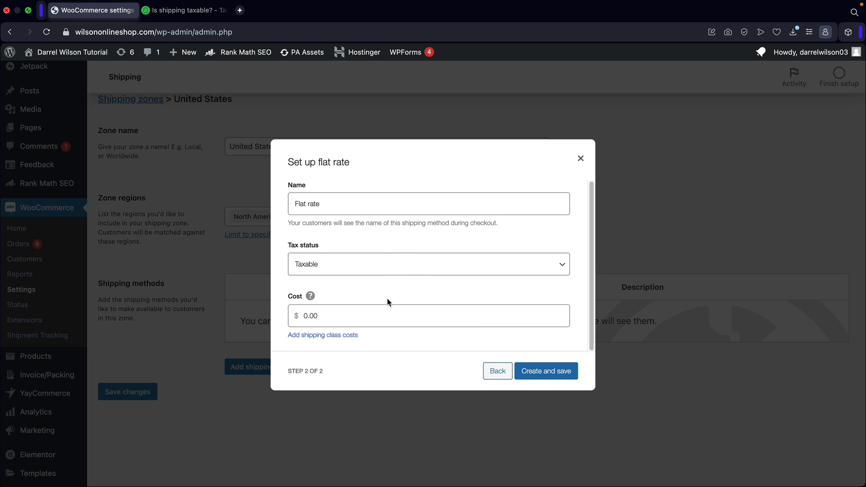
pyautogui.click(381, 264)
pyautogui.click(380, 276)
pyautogui.click(365, 319)
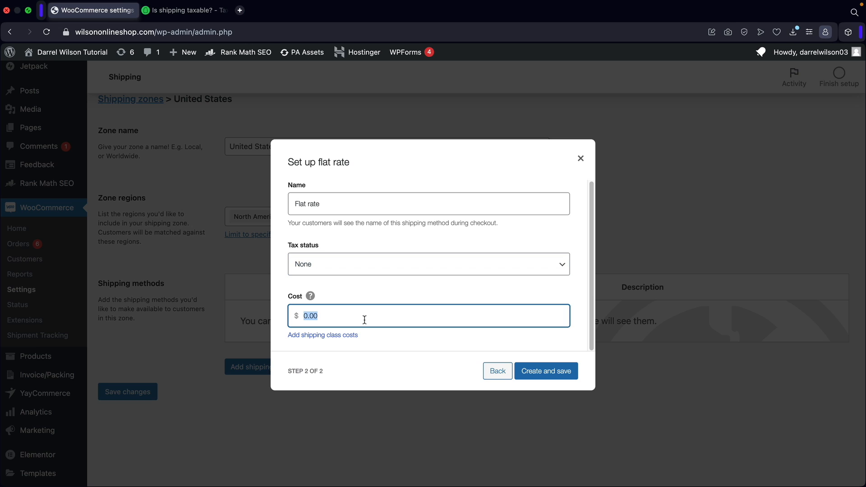
pyautogui.write('14.')
pyautogui.click(556, 373)
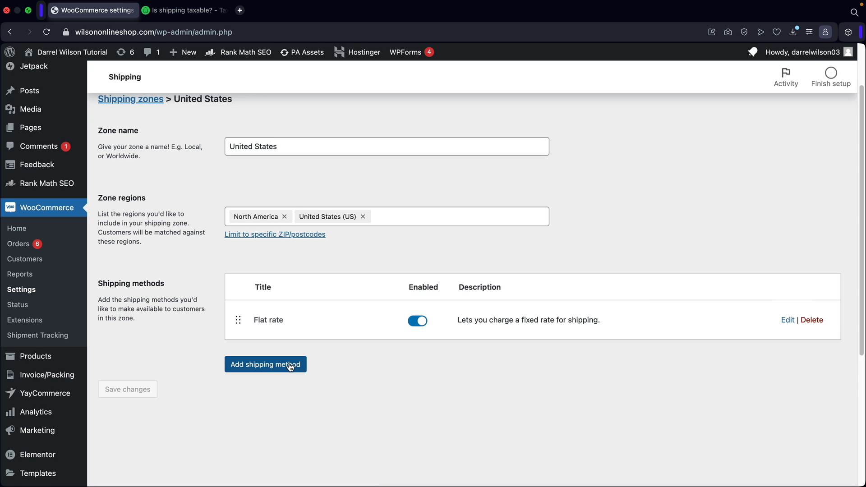
# Add a Free shipping method to the United States zone requiring a minimum order amount of $200, and save it.
pyautogui.click(291, 365)
pyautogui.click(366, 211)
pyautogui.click(554, 366)
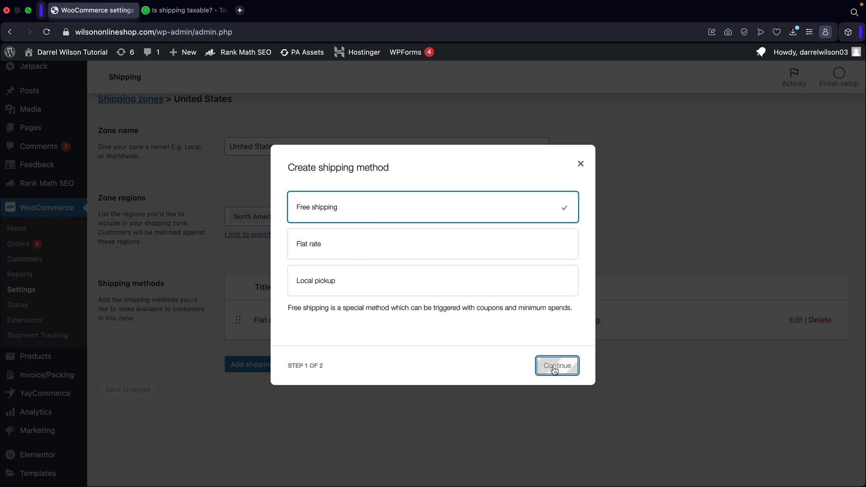
pyautogui.click(424, 290)
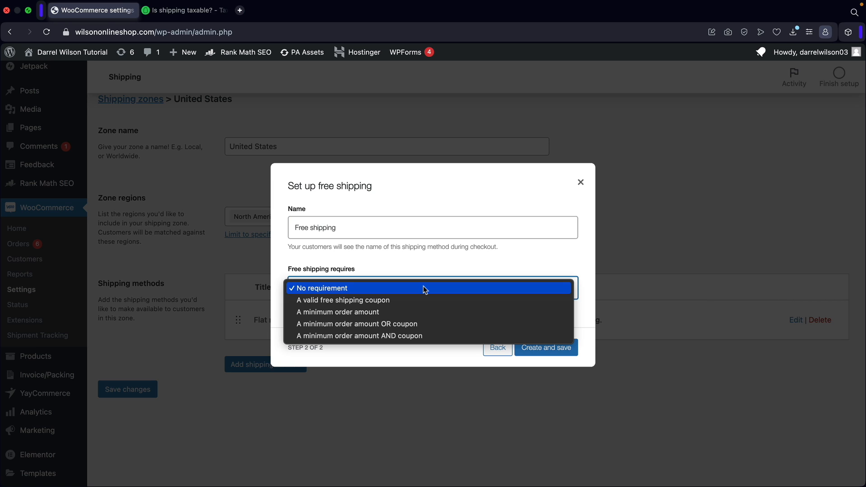
pyautogui.click(420, 316)
pyautogui.doubleClick(402, 300)
pyautogui.click(299, 300)
pyautogui.doubleClick(316, 297)
pyautogui.write('200')
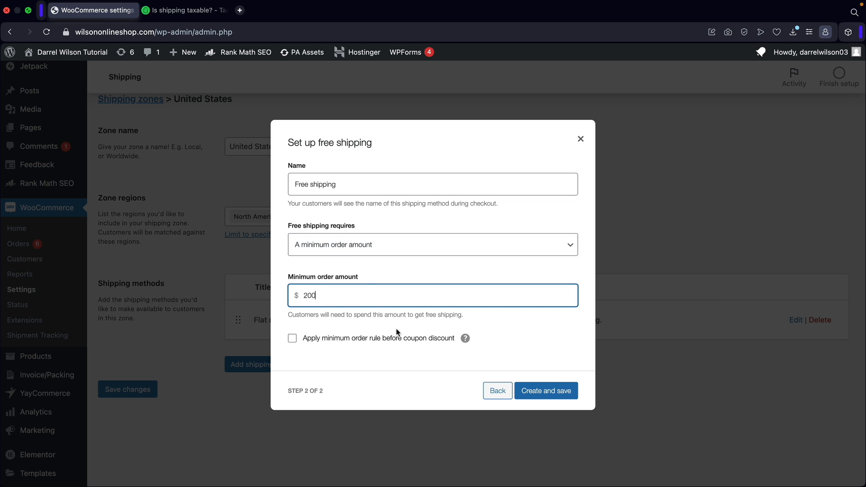
pyautogui.click(546, 391)
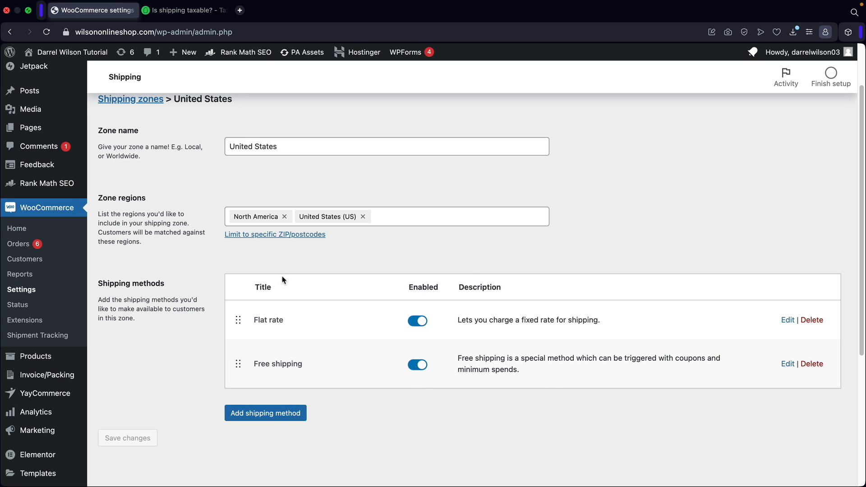
# Remove North America from the United States zone's regions and save the zone.
pyautogui.click(284, 217)
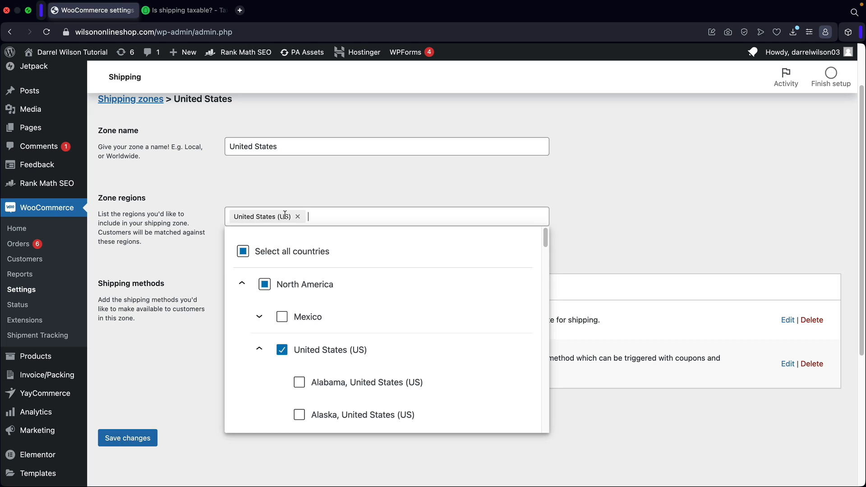
pyautogui.click(521, 223)
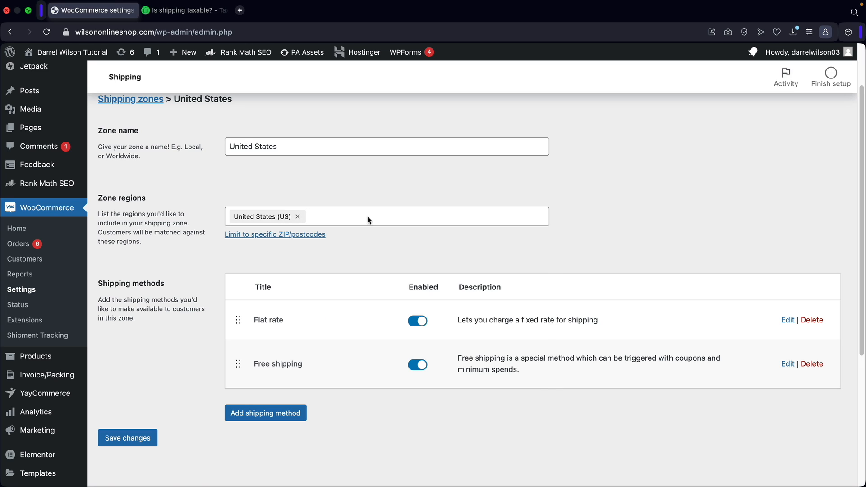
pyautogui.click(130, 437)
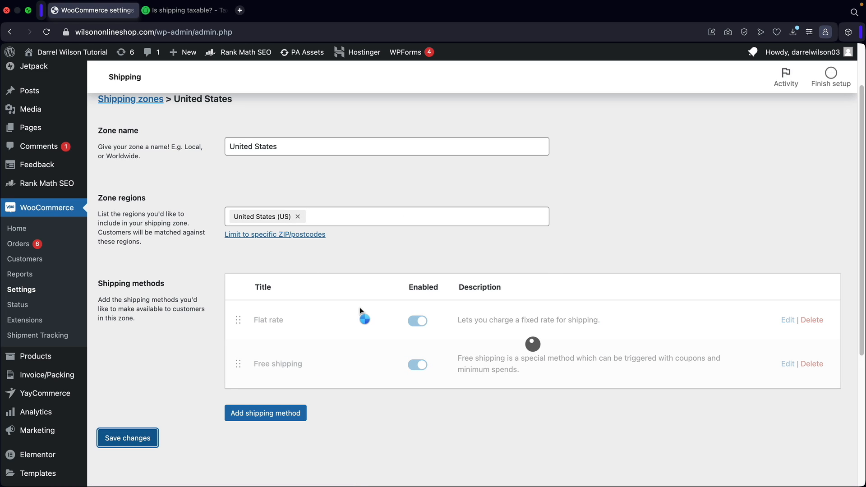
# Return to the shipping zones list and add a zone named Mexico with the region Mexico.
pyautogui.scroll(1, 364, 309)
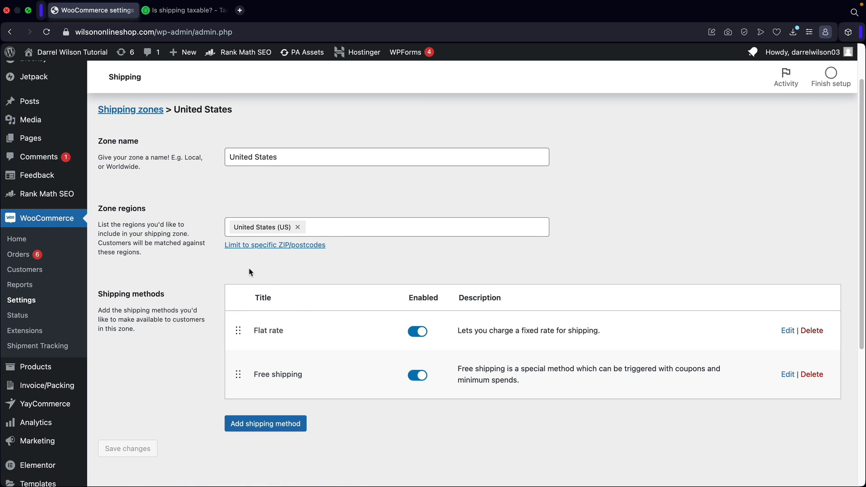
pyautogui.scroll(3, 248, 286)
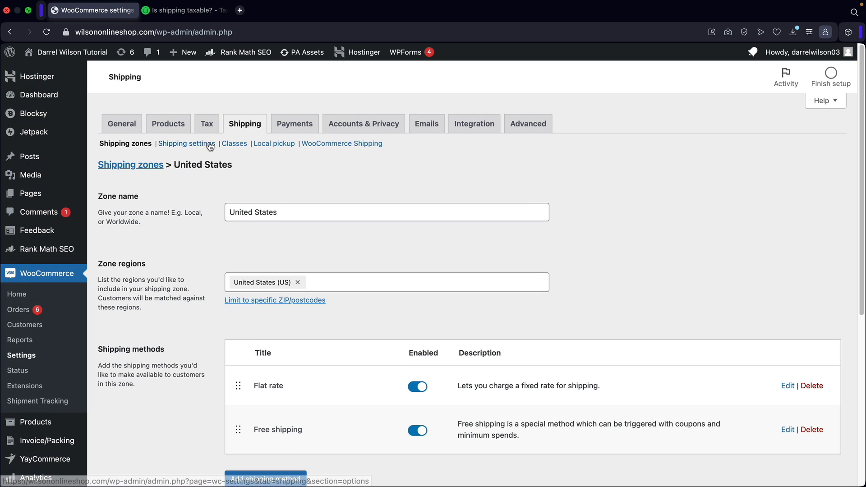
pyautogui.click(130, 144)
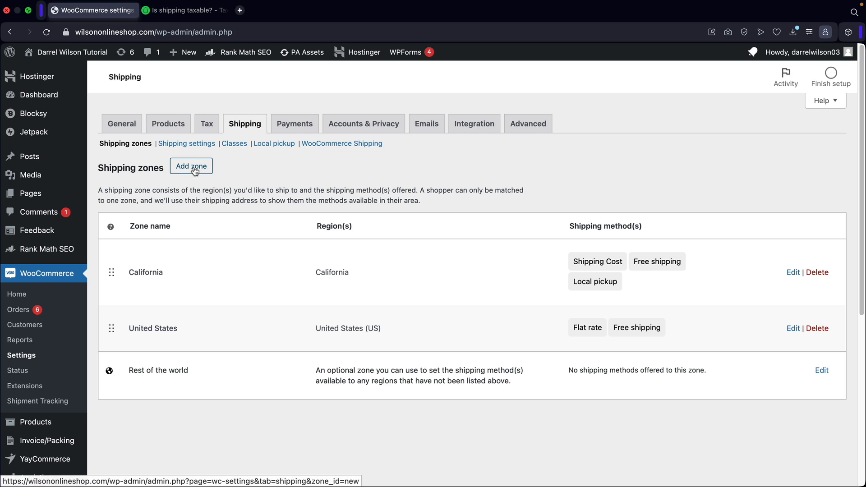
pyautogui.click(193, 167)
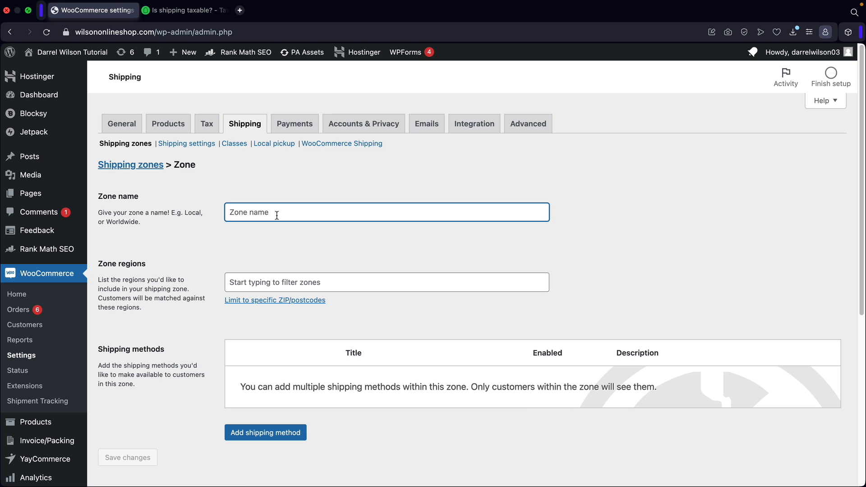
pyautogui.write('Mexico')
pyautogui.press('Tab')
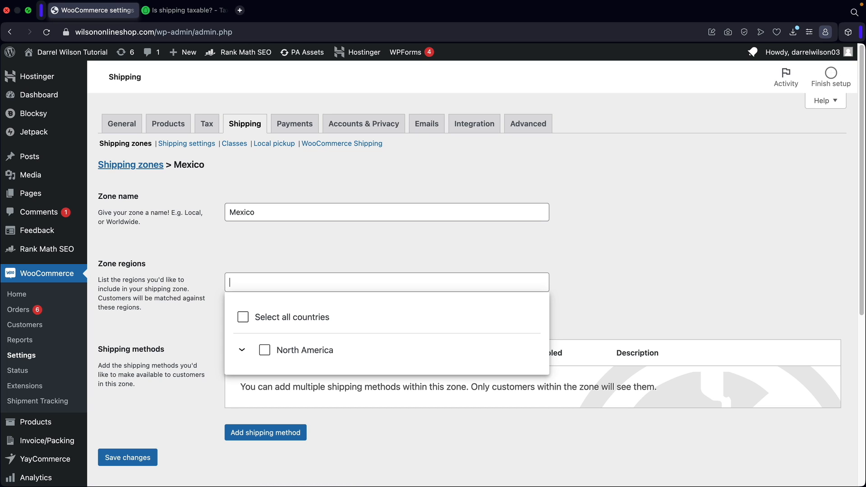
pyautogui.write('Mexico')
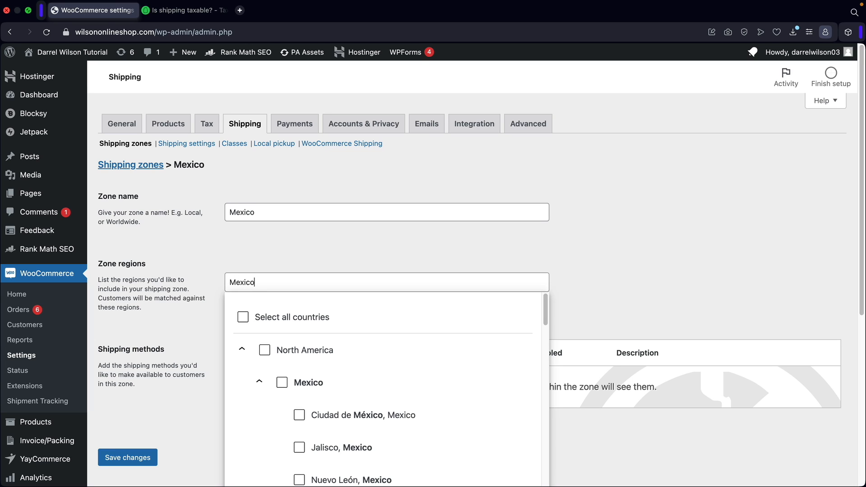
pyautogui.click(282, 383)
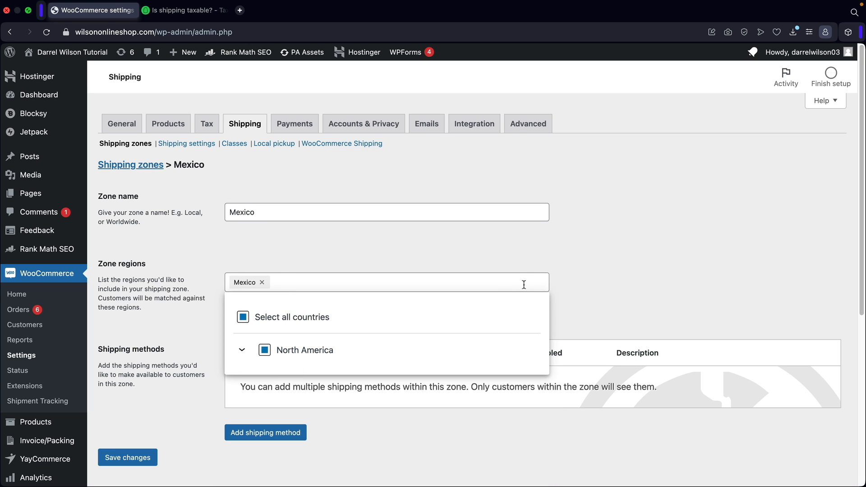
pyautogui.click(485, 244)
# Add a Flat rate method to the Mexico zone with tax status None and a cost of $20, and save it.
pyautogui.scroll(-1, 262, 290)
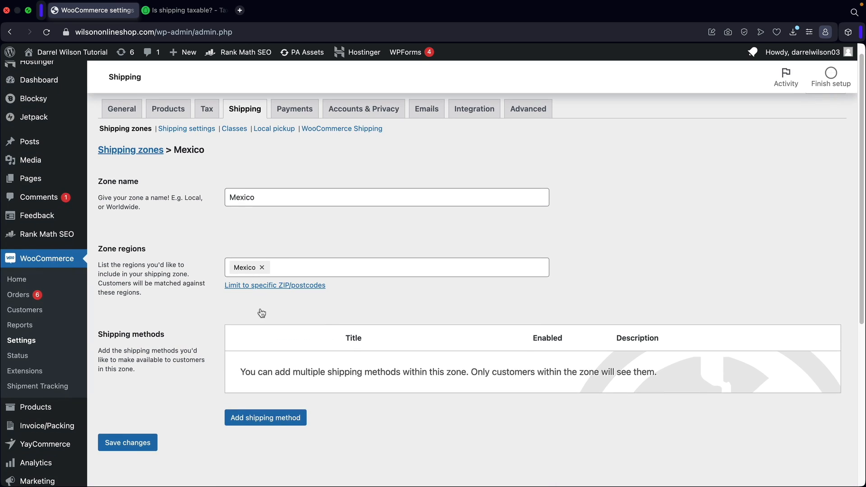
pyautogui.click(277, 420)
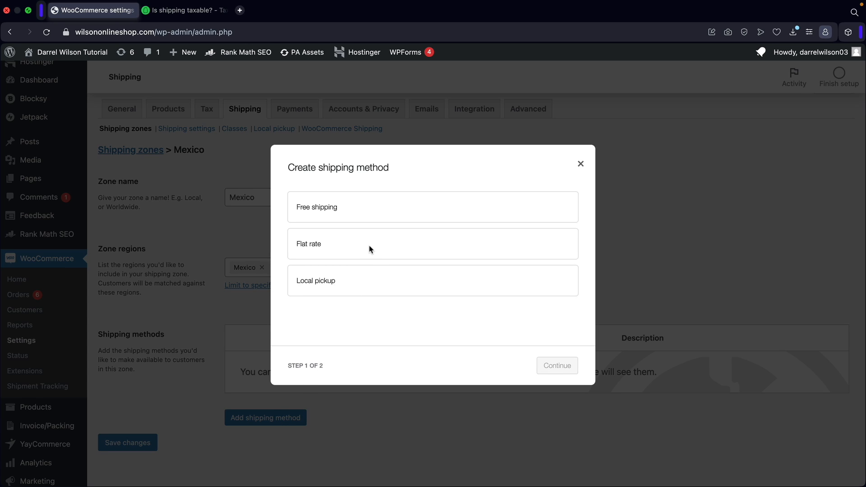
pyautogui.click(356, 252)
pyautogui.click(539, 368)
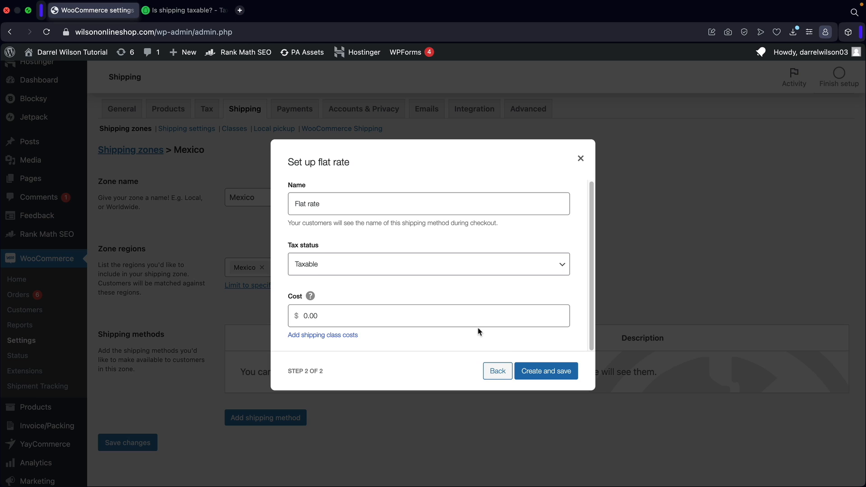
pyautogui.scroll(-1, 446, 319)
pyautogui.click(385, 265)
pyautogui.click(384, 311)
pyautogui.doubleClick(384, 312)
pyautogui.write('20')
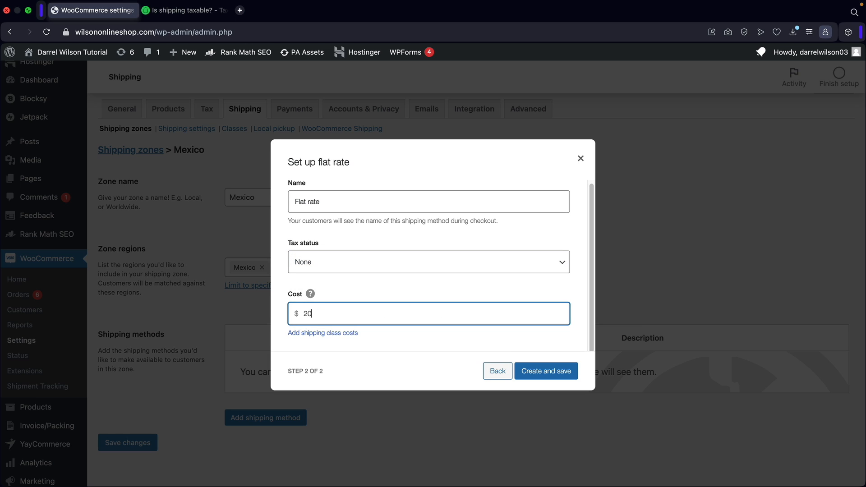
pyautogui.click(536, 373)
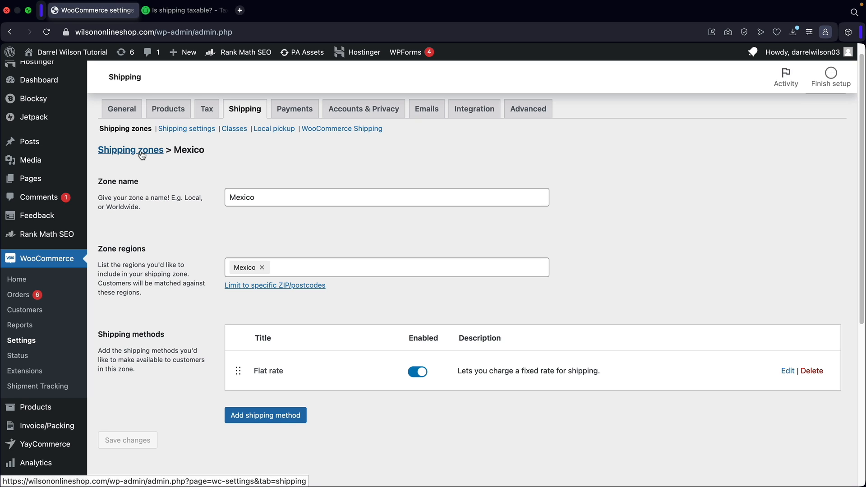
# Return to the shipping zones list and open the Rest of the world zone for editing.
pyautogui.click(185, 131)
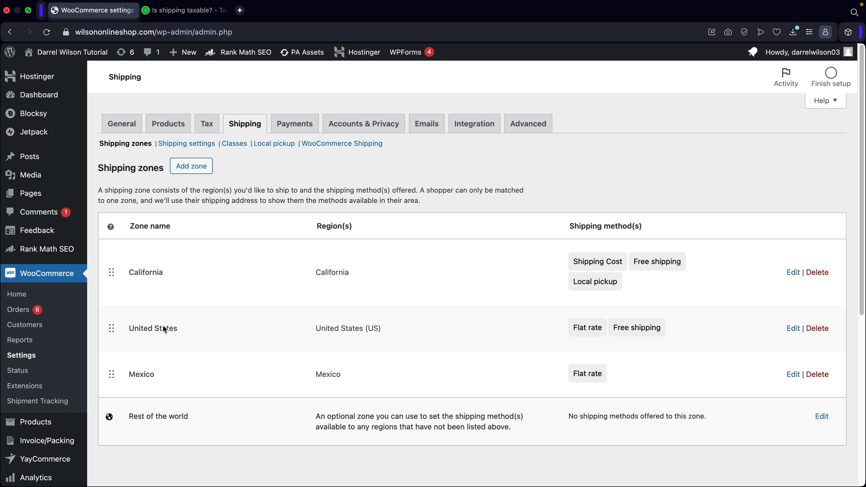
pyautogui.scroll(-5, 163, 331)
pyautogui.scroll(4, 164, 334)
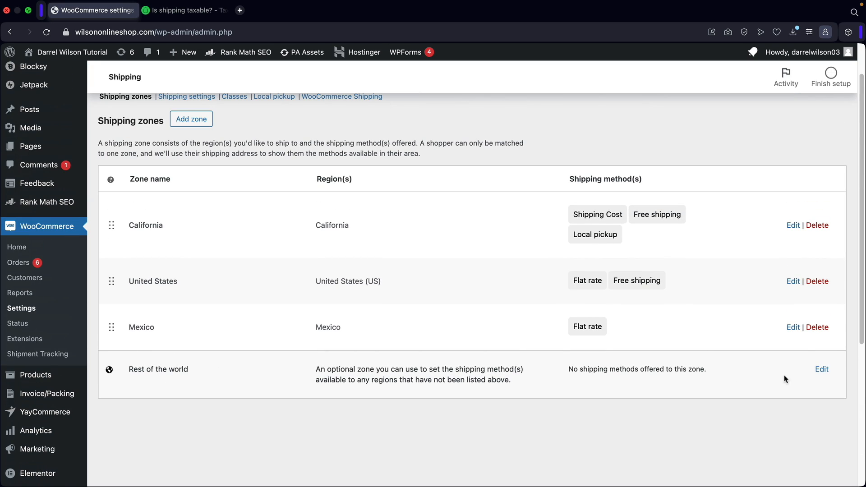
pyautogui.click(822, 370)
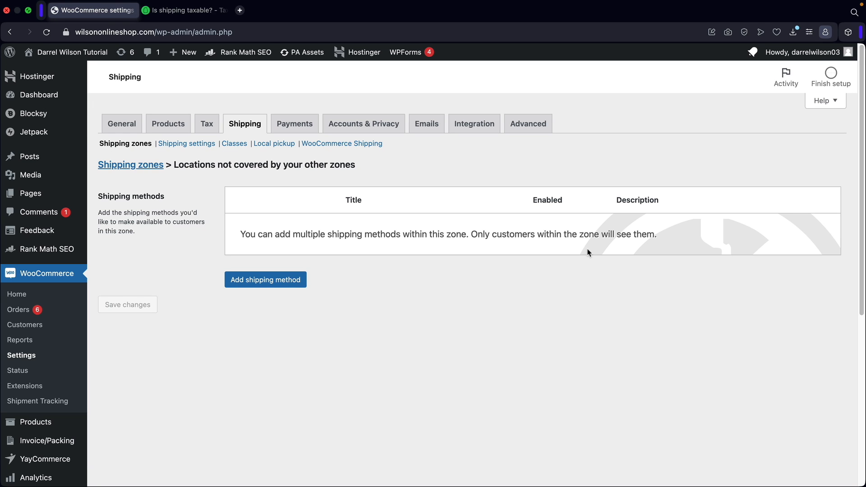
# Add a Flat rate method to the Rest of the world zone with tax status None and a cost of 25, and save it.
pyautogui.click(275, 282)
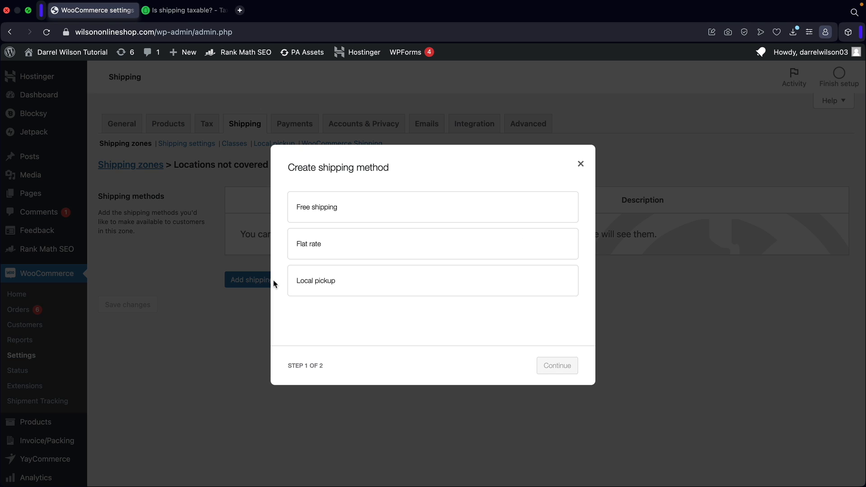
pyautogui.click(355, 246)
pyautogui.click(567, 370)
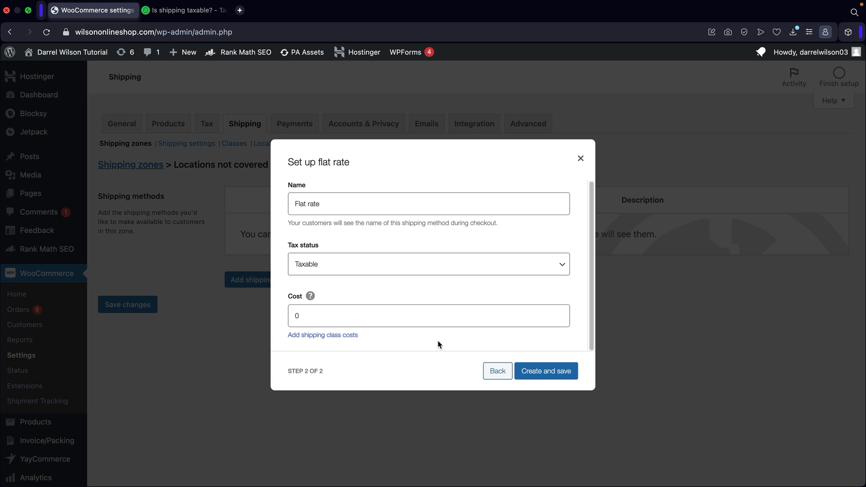
pyautogui.click(434, 266)
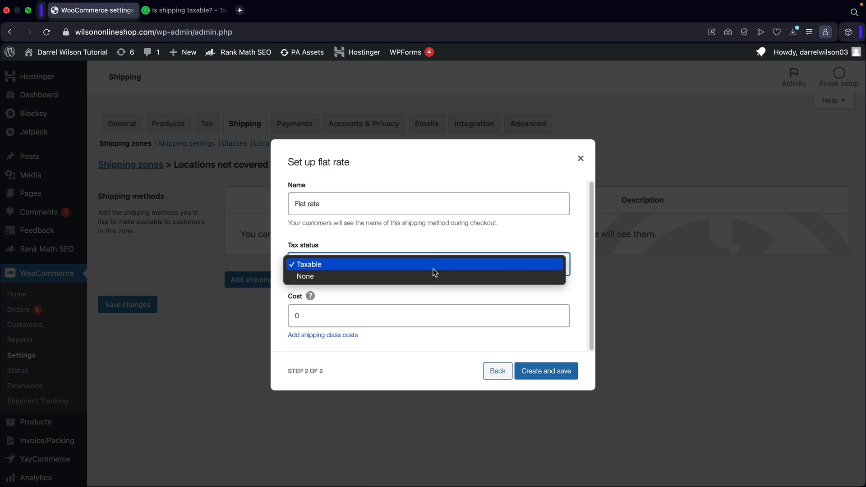
pyautogui.click(430, 285)
pyautogui.doubleClick(413, 317)
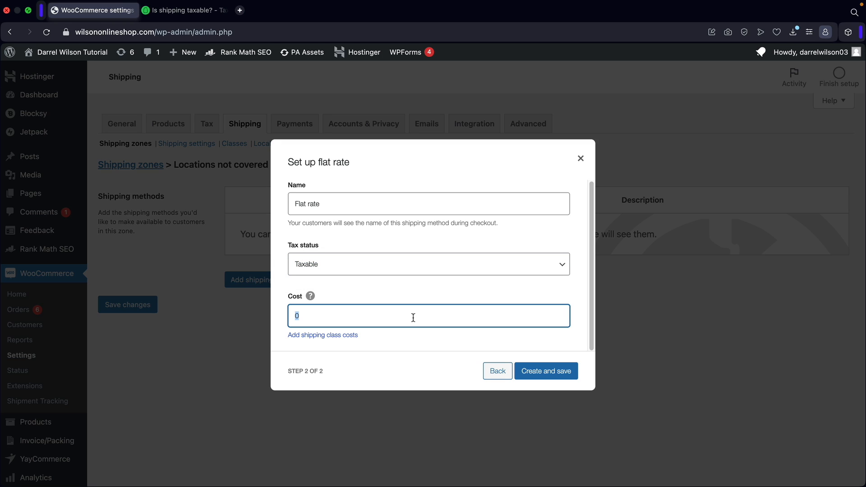
pyautogui.write('25')
pyautogui.click(353, 264)
pyautogui.click(350, 273)
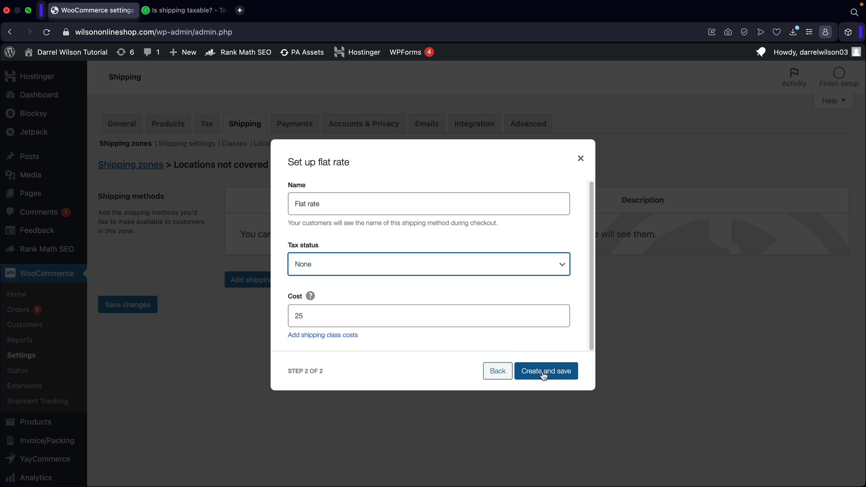
pyautogui.click(544, 372)
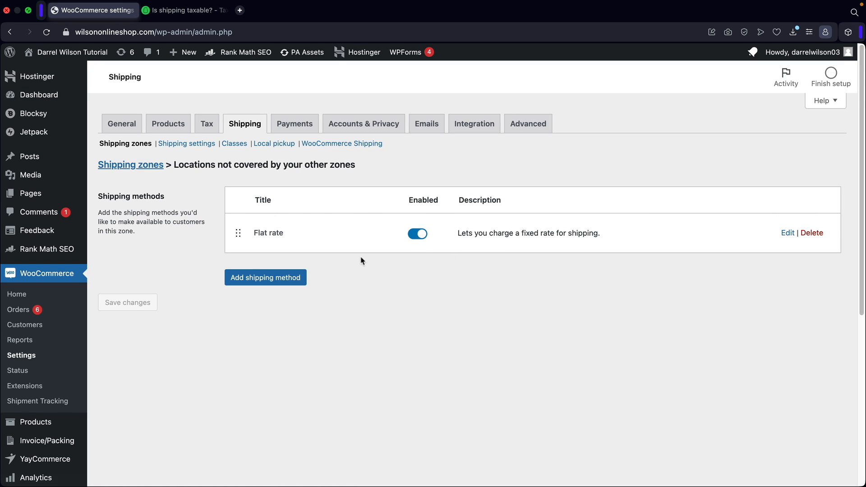
# Return to the shipping zones list and review the United States, Mexico and Rest of the world zones.
pyautogui.click(119, 144)
pyautogui.moveTo(148, 328); pyautogui.dragTo(166, 327)
pyautogui.moveTo(135, 374); pyautogui.dragTo(151, 374)
pyautogui.scroll(-1, 154, 375)
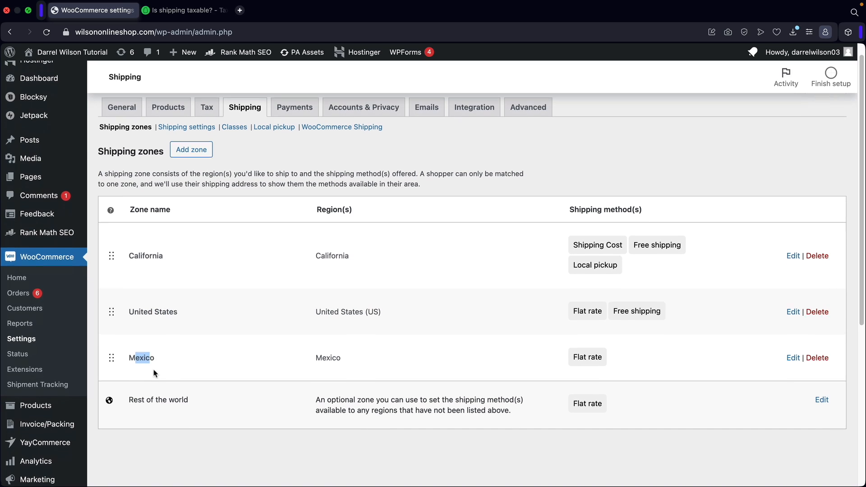
pyautogui.click(142, 401)
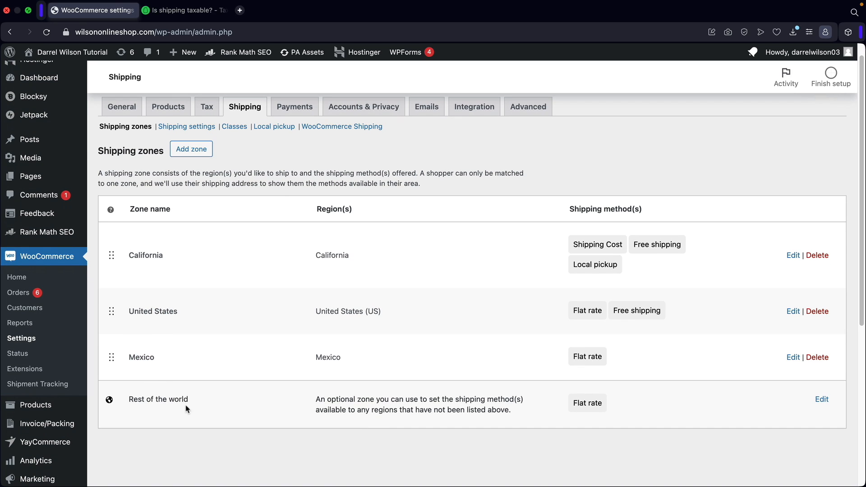
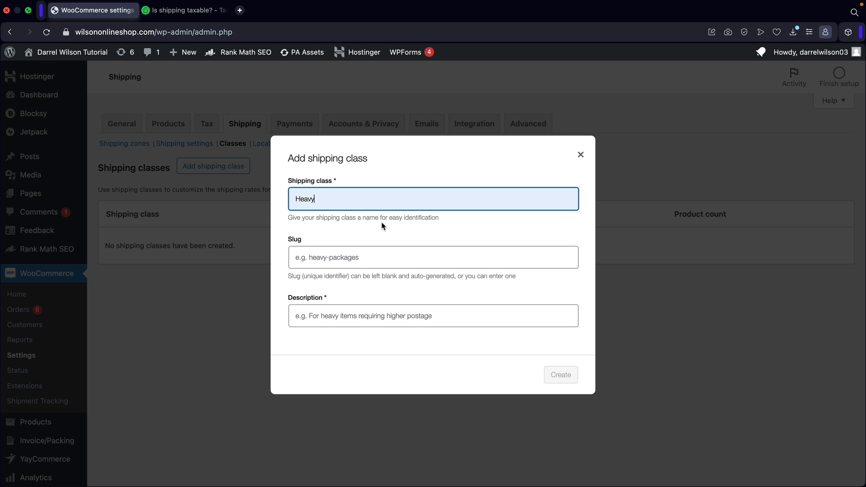
# Complete the Heavy shipping class with the slug Heavy-packages and the description "This is for big products", and create it.
pyautogui.press('Tab')
pyautogui.write('Heavy')
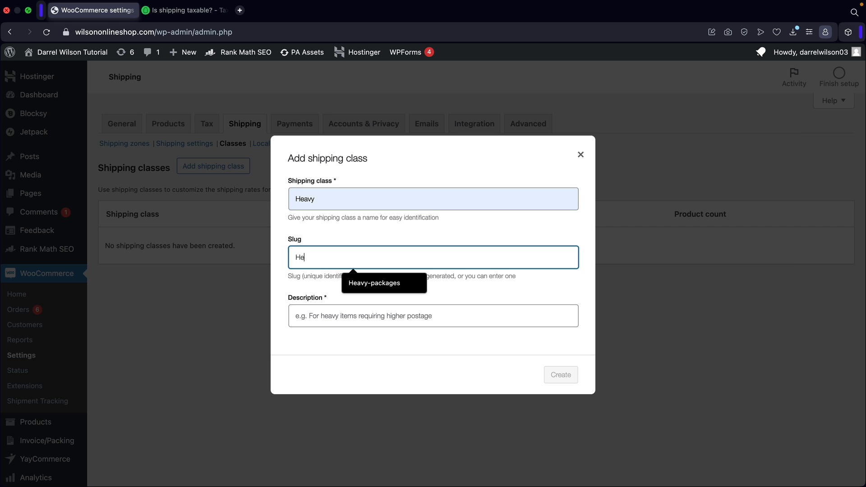
pyautogui.click(383, 283)
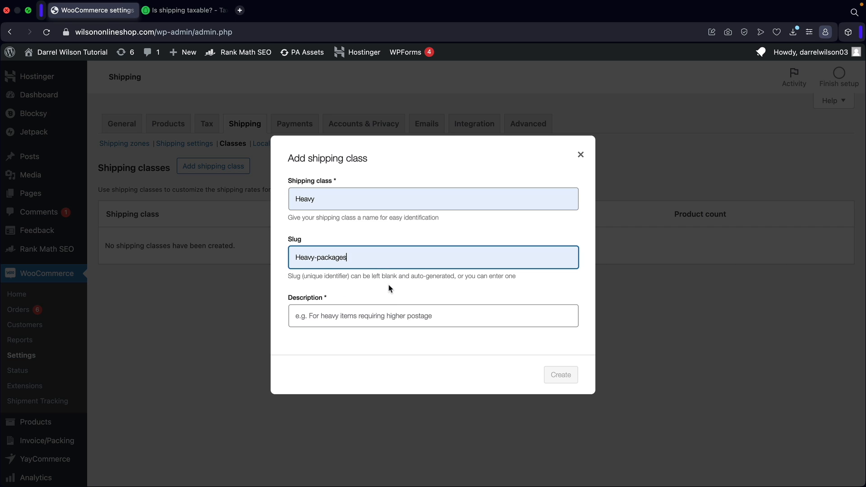
pyautogui.click(387, 314)
pyautogui.click(384, 343)
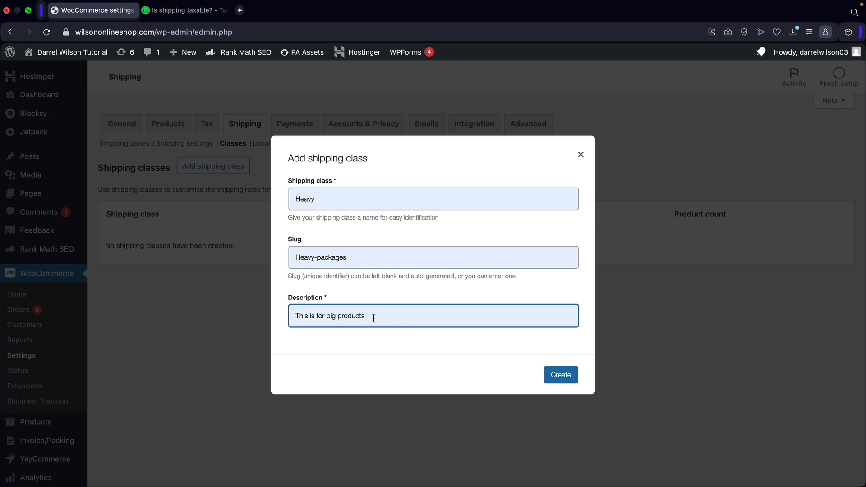
pyautogui.click(562, 376)
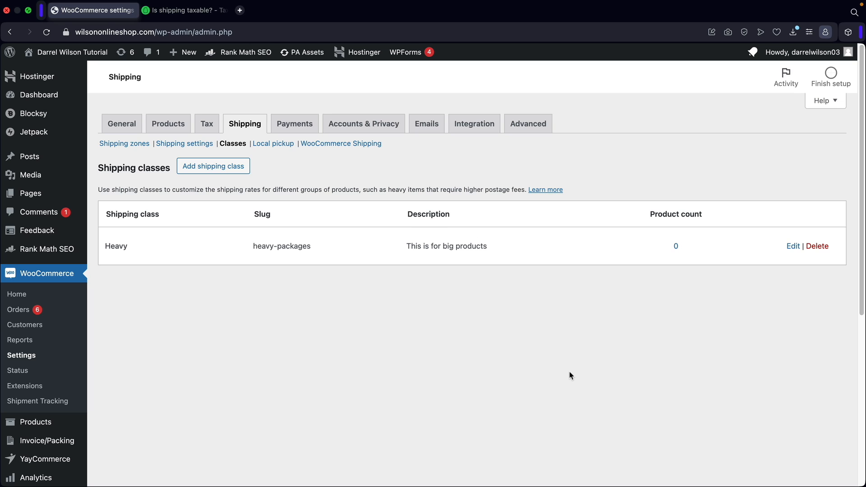
# Create a shipping class named Light with the slug Light Packages and the description "For Light Products".
pyautogui.click(223, 168)
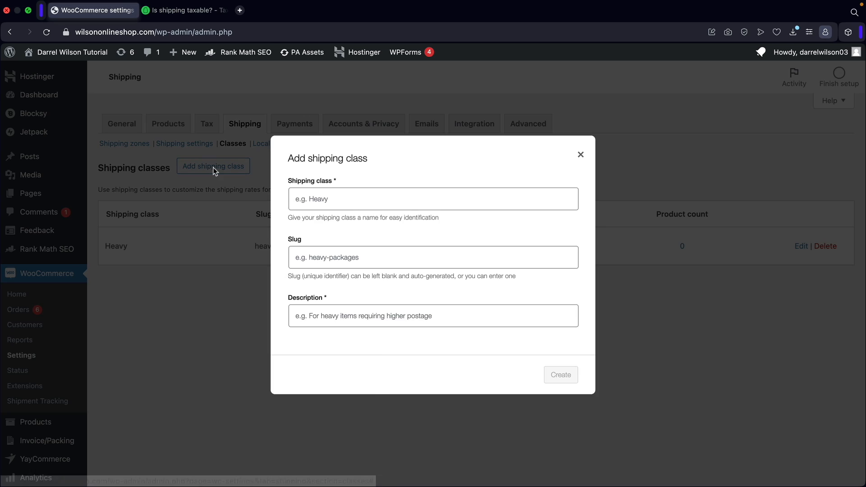
pyautogui.click(337, 200)
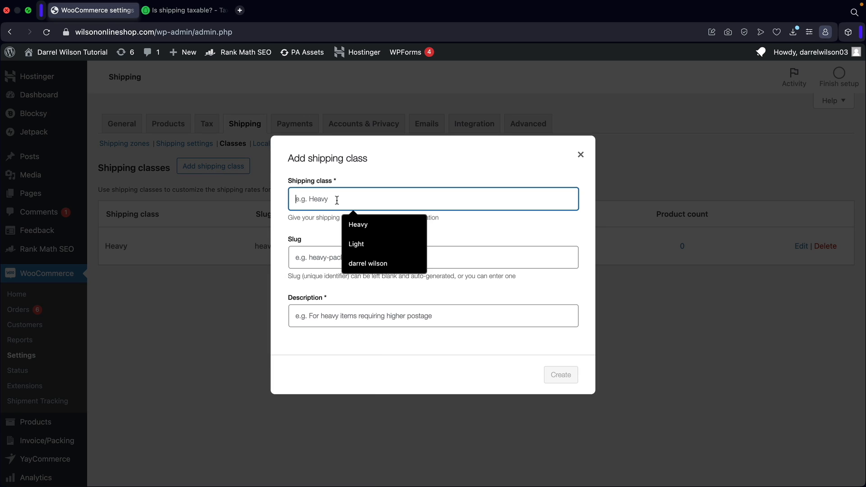
pyautogui.click(356, 245)
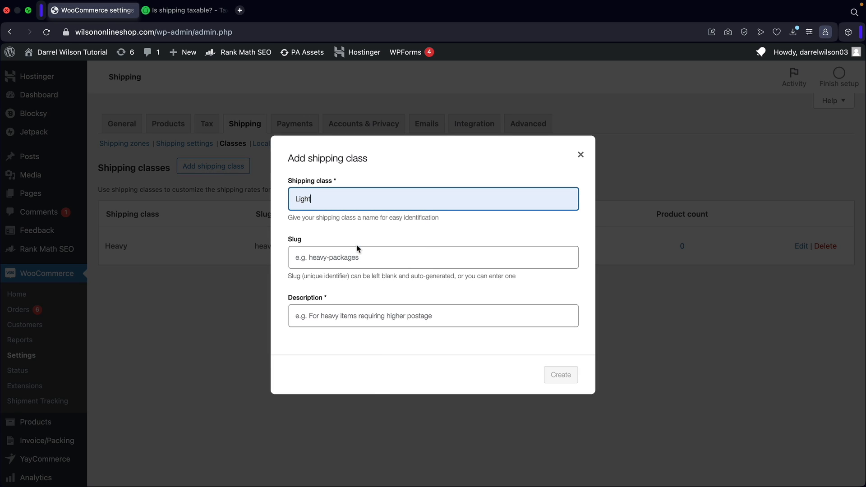
pyautogui.click(336, 263)
pyautogui.click(354, 300)
pyautogui.click(351, 311)
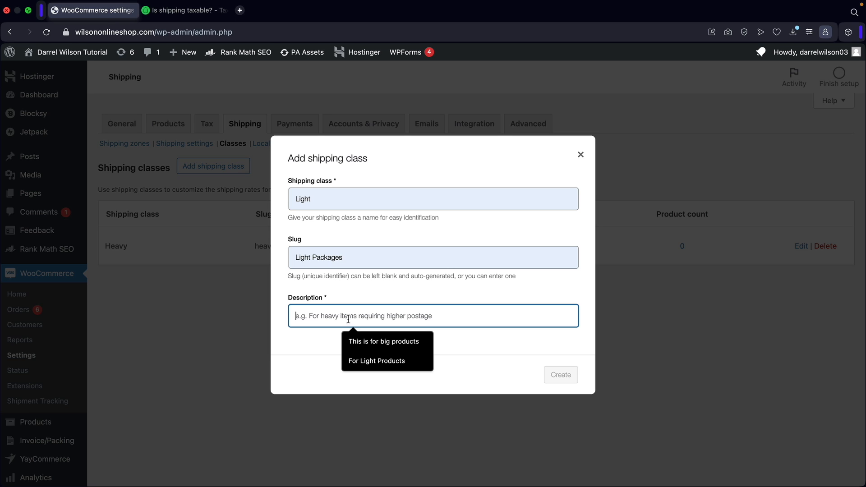
pyautogui.click(366, 356)
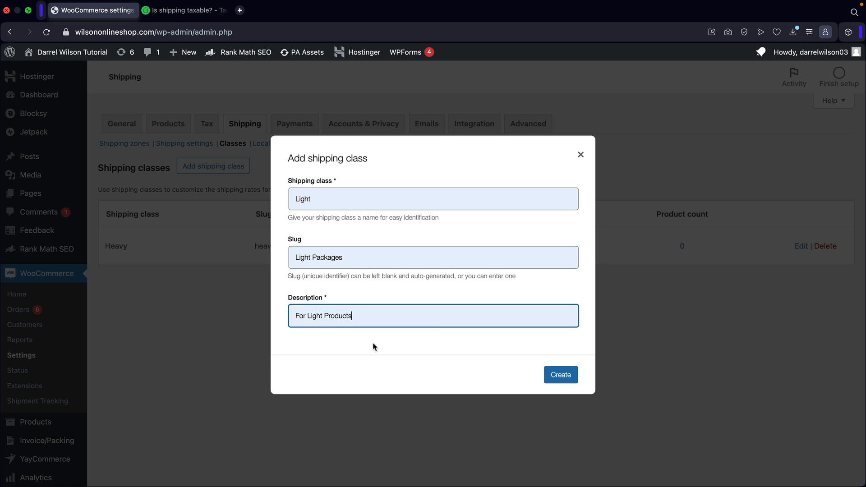
pyautogui.click(561, 374)
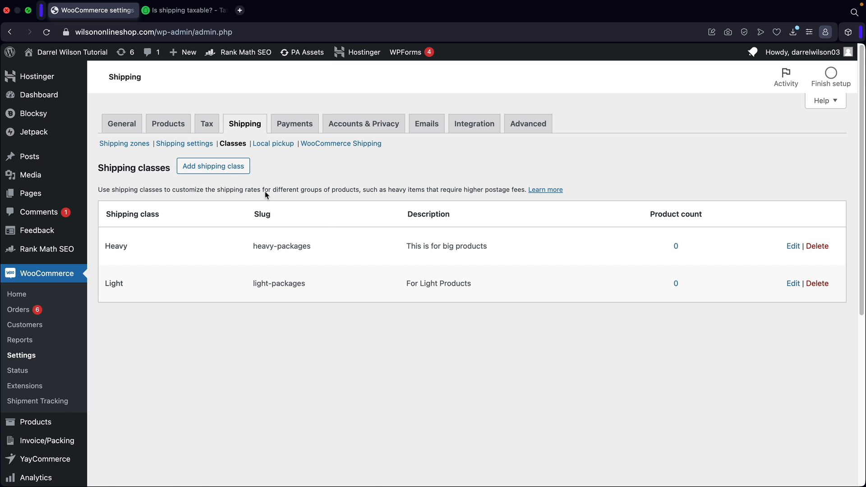
# Create a shipping class named Free with the slug Free and the description "This Is FREE!".
pyautogui.click(202, 169)
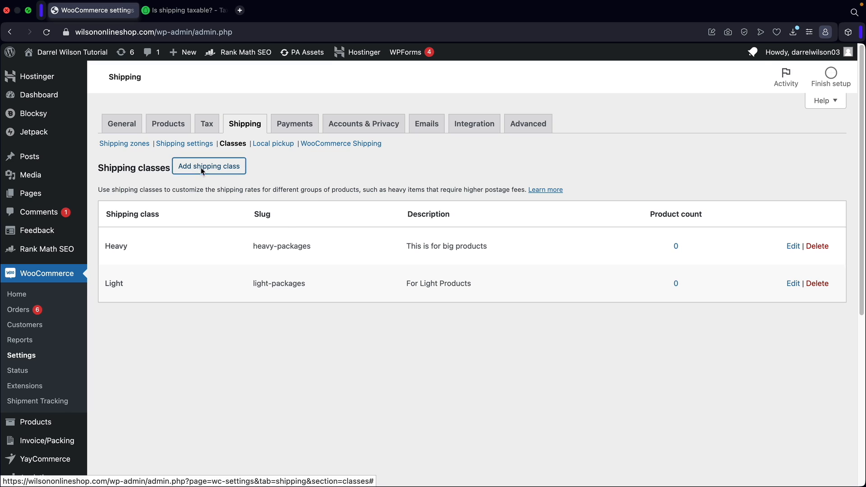
pyautogui.click(336, 198)
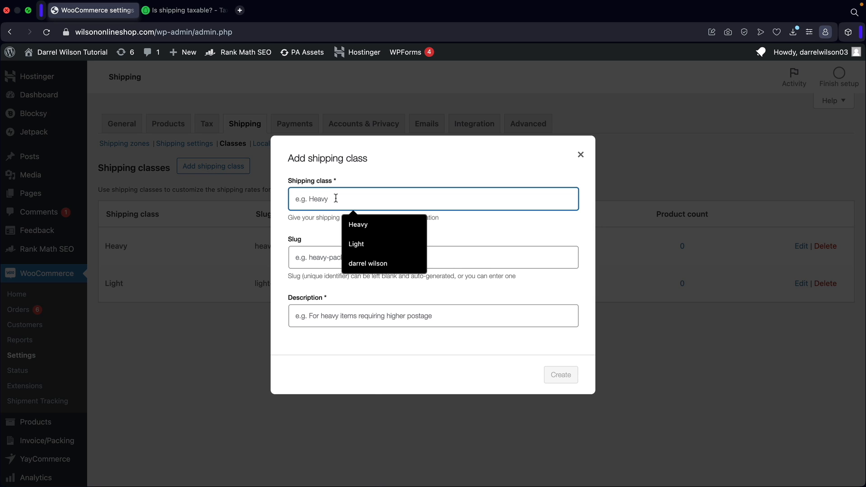
pyautogui.write('Free')
pyautogui.press('Tab')
pyautogui.write('F')
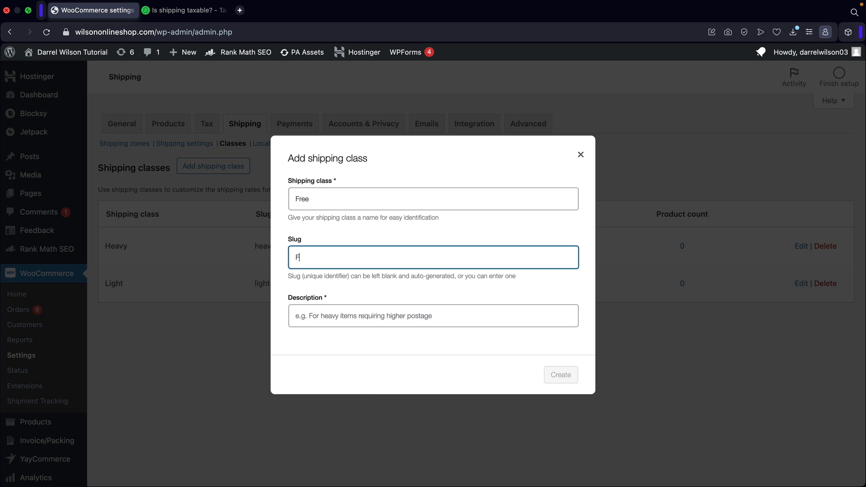
pyautogui.press('Tab')
pyautogui.write('This Is FREE!')
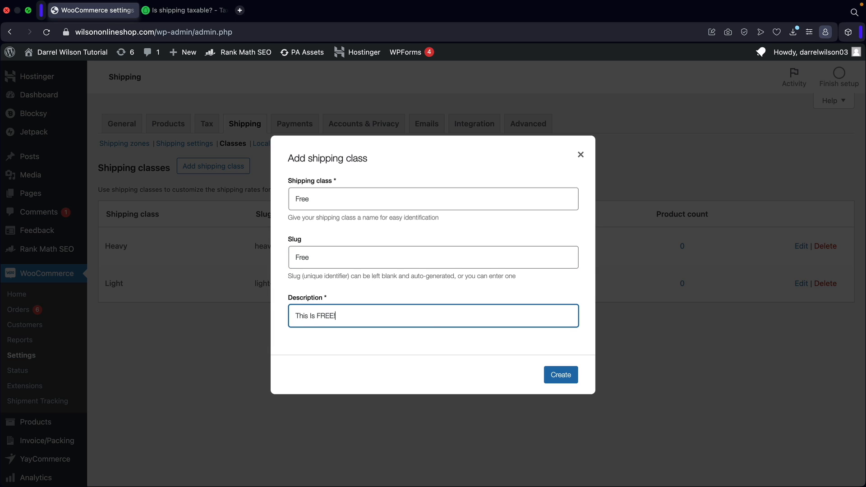
pyautogui.click(562, 376)
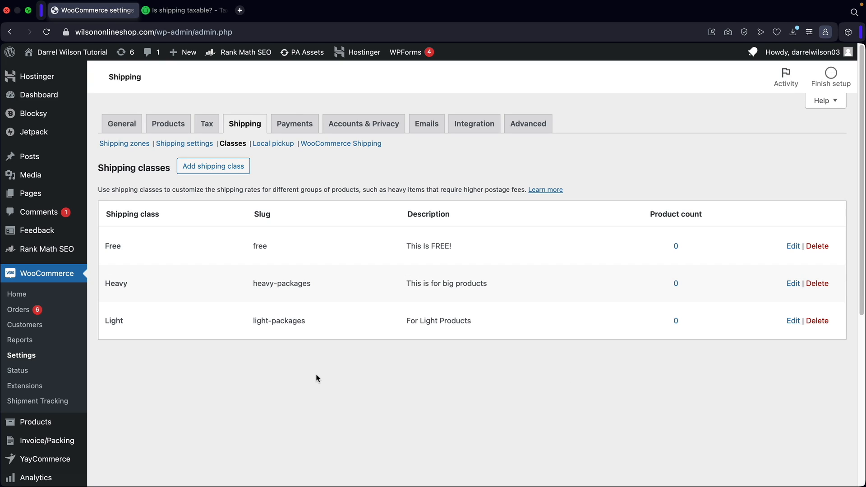
# Create a shipping class named Quantity with the slug Quantity and the description "This is for Quantity".
pyautogui.click(204, 171)
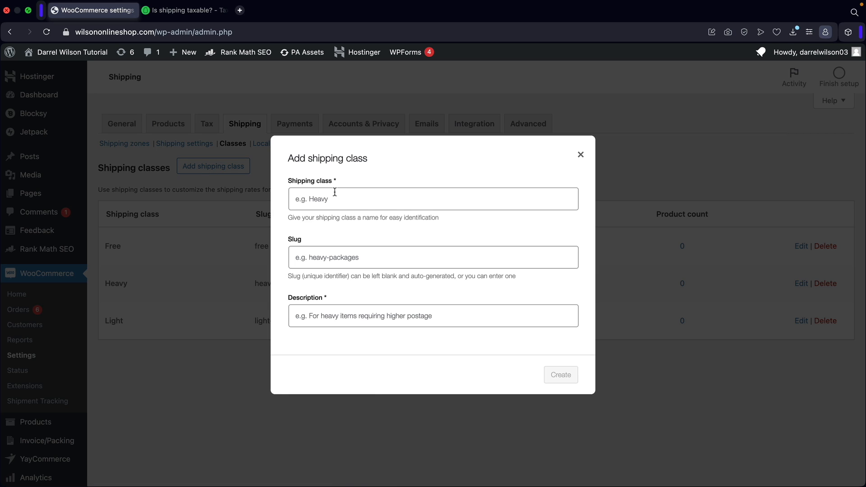
pyautogui.click(356, 200)
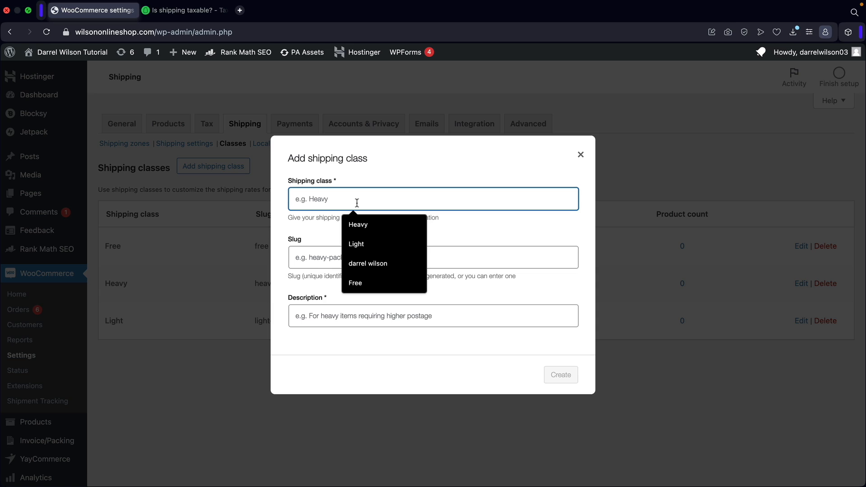
pyautogui.write('Quantity')
pyautogui.press('Tab')
pyautogui.write('Quantity')
pyautogui.press('Tab')
pyautogui.write('This is for Qu')
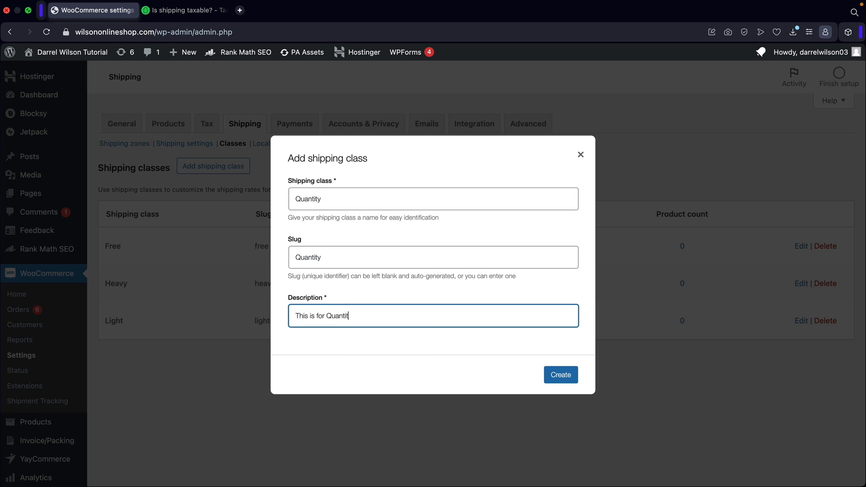
pyautogui.click(568, 376)
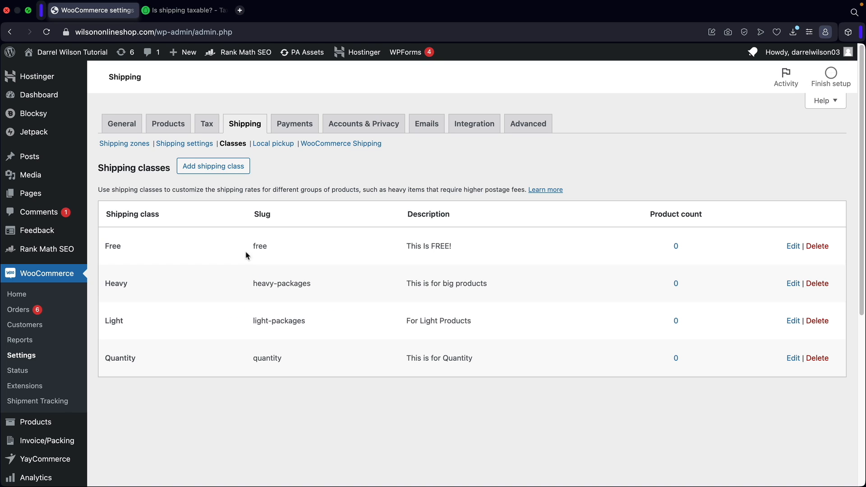
# Create another shipping class named Free with the slug Fee and the description "Fee For Products".
pyautogui.click(232, 166)
pyautogui.click(329, 199)
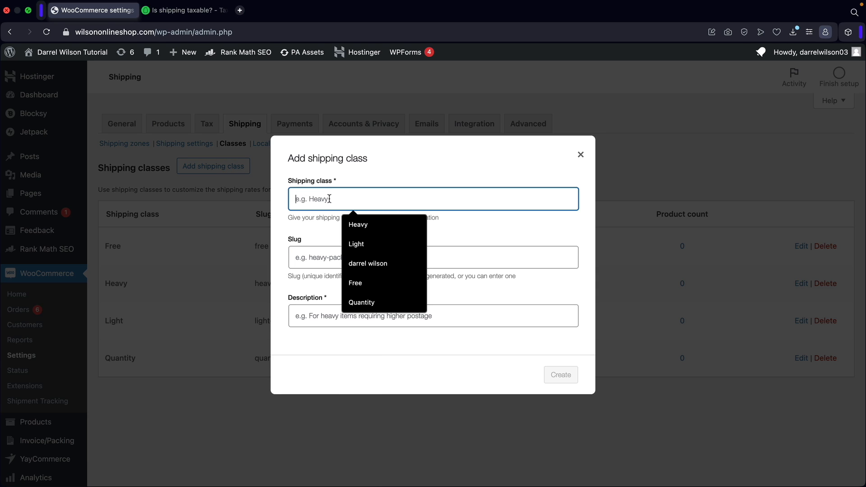
pyautogui.write('Free')
pyautogui.press('Tab')
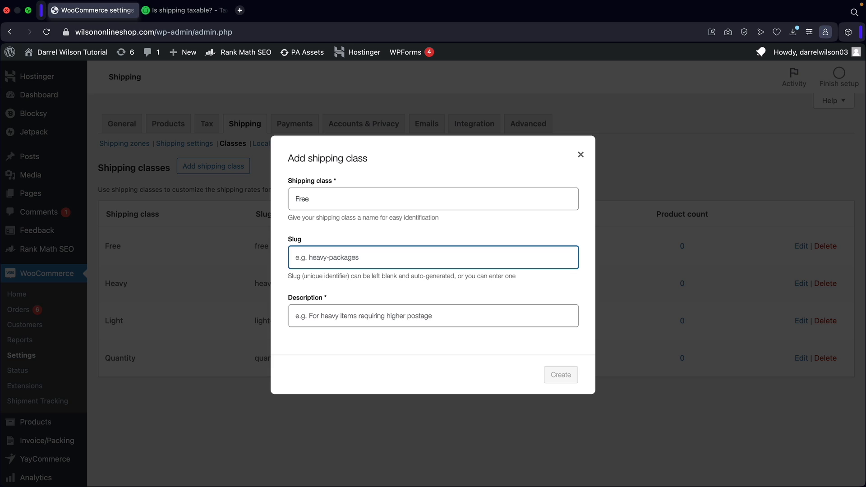
pyautogui.write('Fee')
pyautogui.press('Tab')
pyautogui.write('Fee For Products')
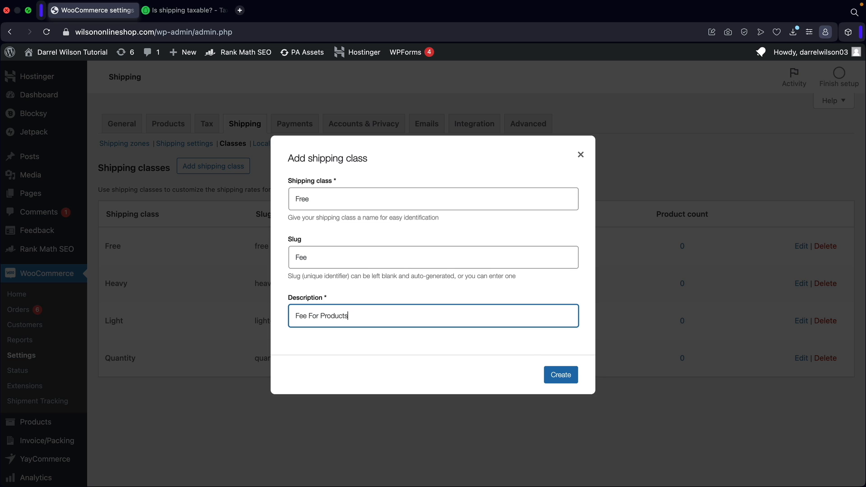
pyautogui.click(569, 375)
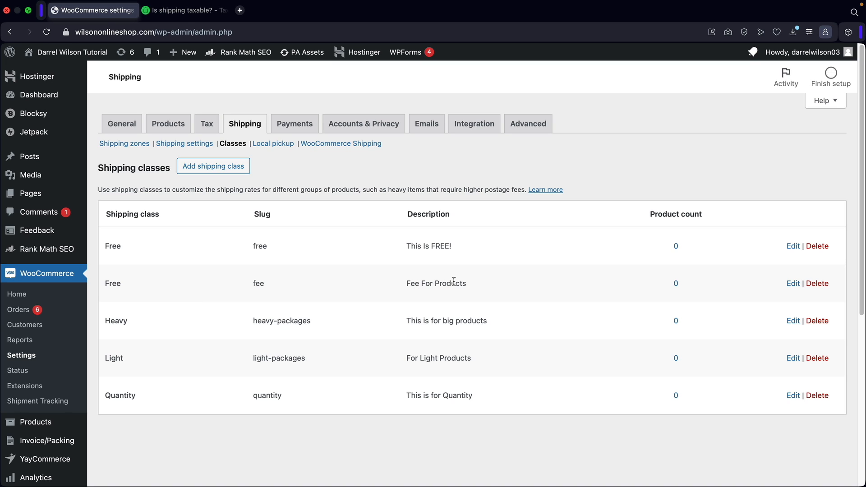
# Rename the shipping class with the slug fee to Fee, save it, and return to the shipping zones list.
pyautogui.click(793, 285)
pyautogui.click(300, 199)
pyautogui.press('BackSpace')
pyautogui.click(563, 375)
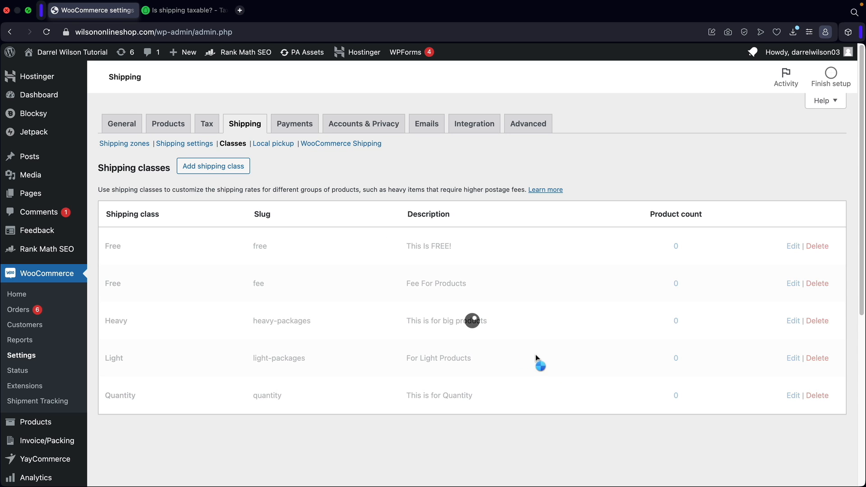
pyautogui.scroll(-1, 412, 421)
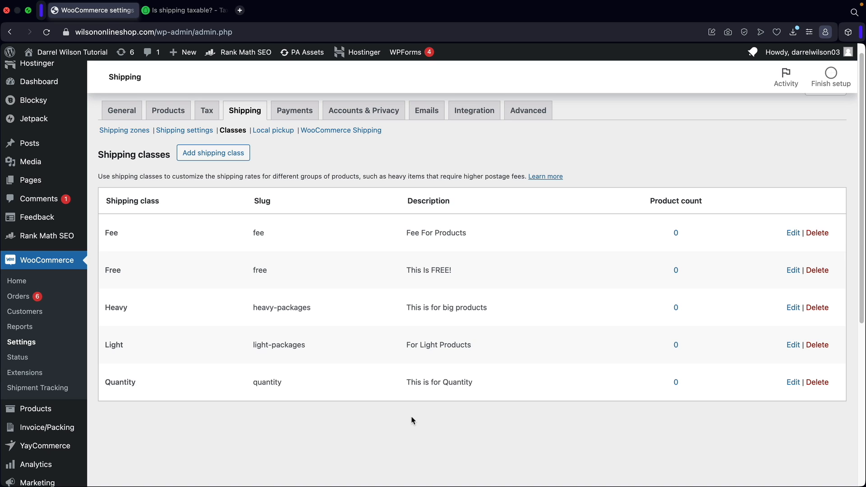
pyautogui.click(120, 135)
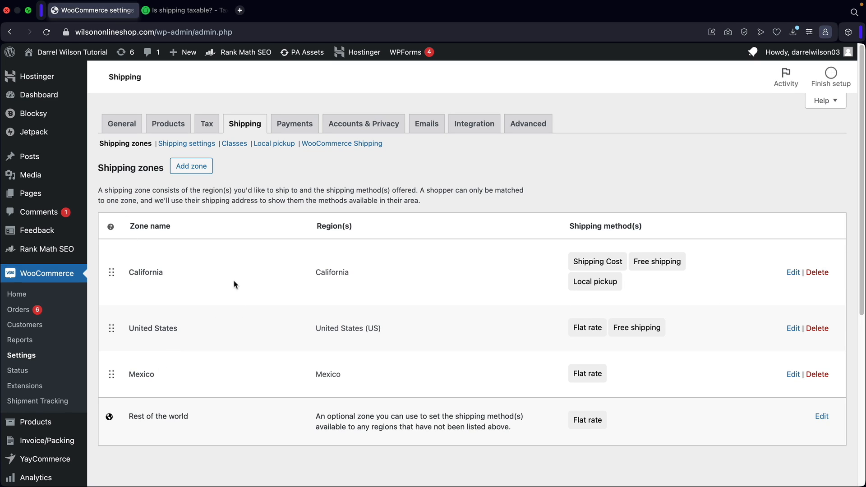
# Open the California zone's Shipping Cost flat rate for editing, down to its "Heavy" shipping class cost.
pyautogui.click(793, 272)
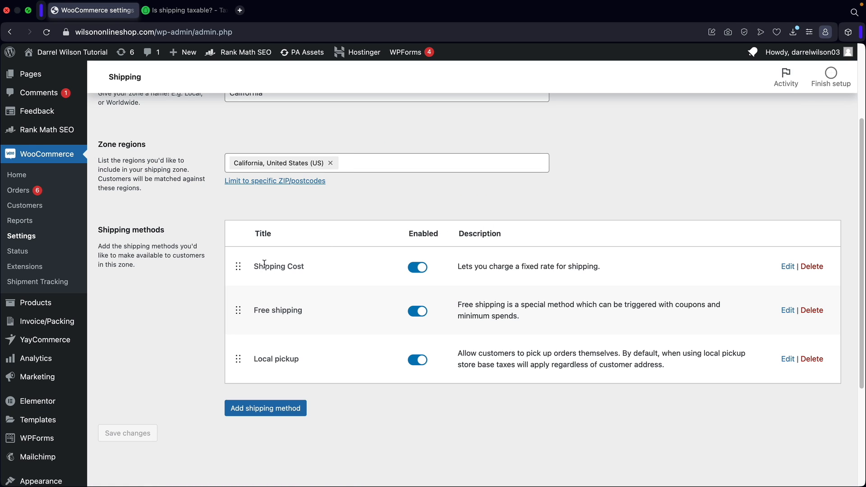
pyautogui.moveTo(262, 264); pyautogui.dragTo(299, 266)
pyautogui.click(789, 267)
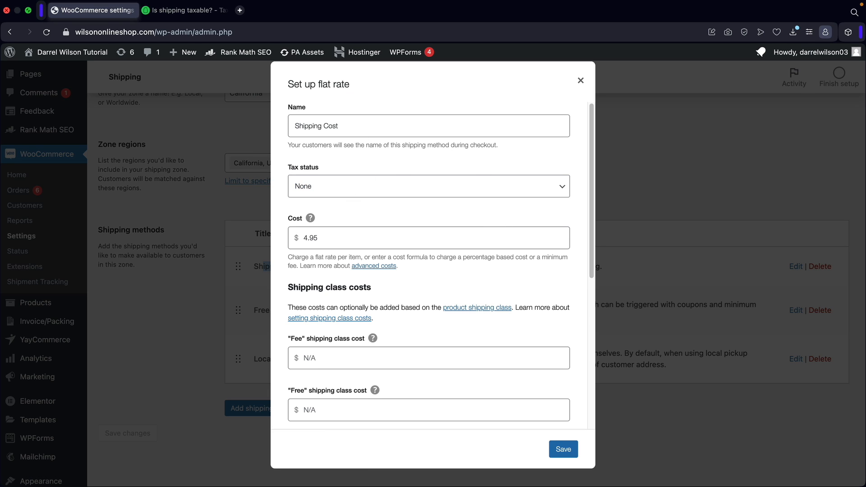
pyautogui.click(343, 234)
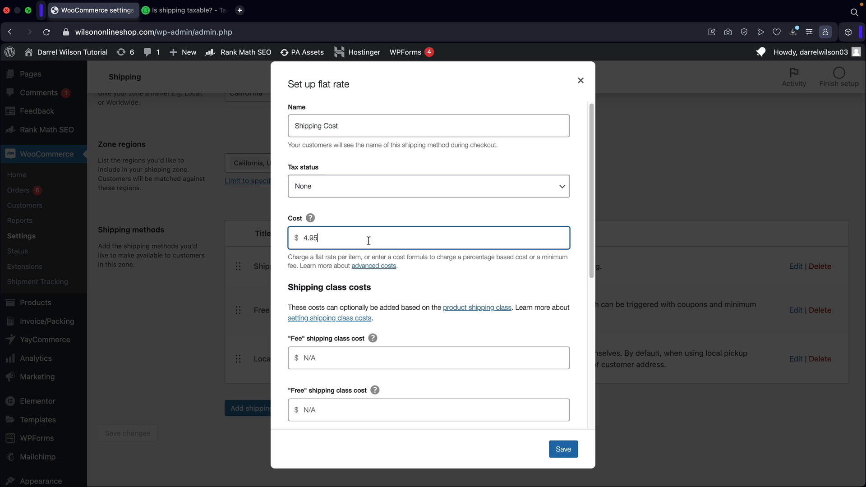
pyautogui.scroll(-3, 403, 239)
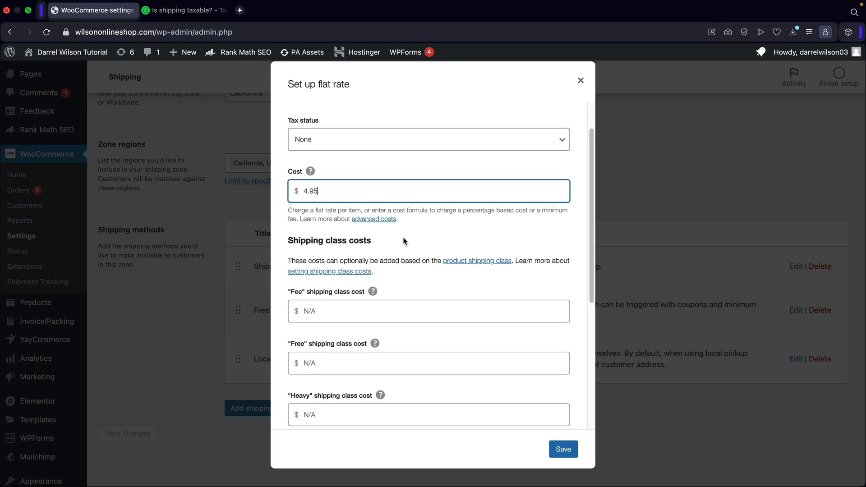
pyautogui.scroll(-2, 404, 241)
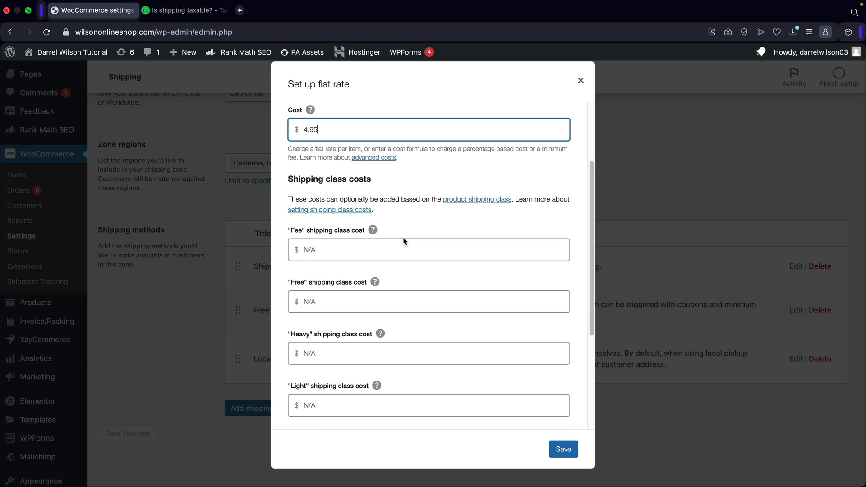
pyautogui.scroll(-3, 404, 242)
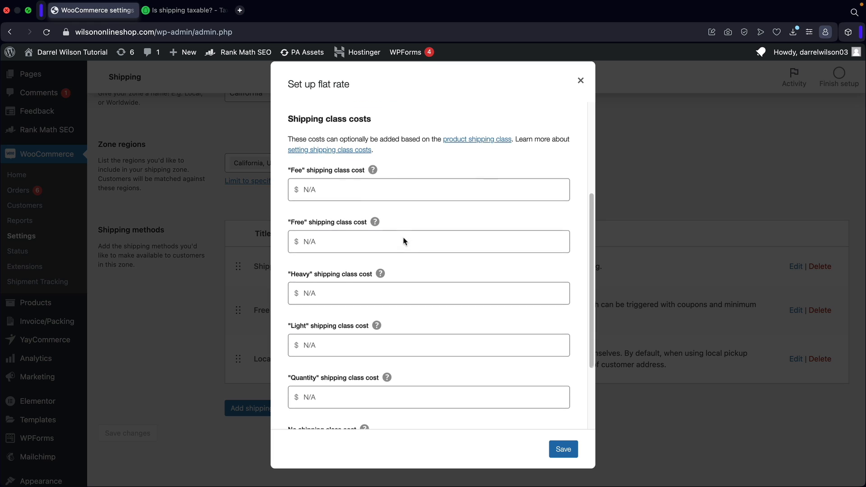
pyautogui.scroll(-2, 390, 227)
pyautogui.click(327, 248)
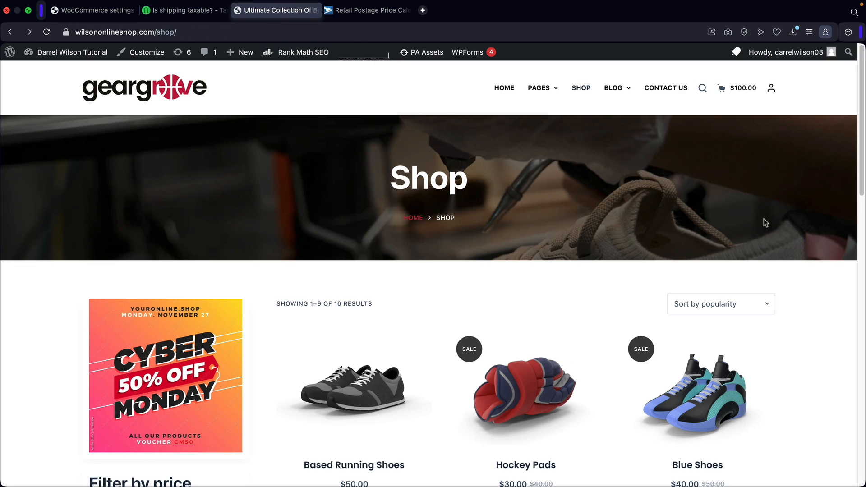
# Browse the shop's products and view the product page of the $49.99 Basketball Net.
pyautogui.scroll(-7, 807, 305)
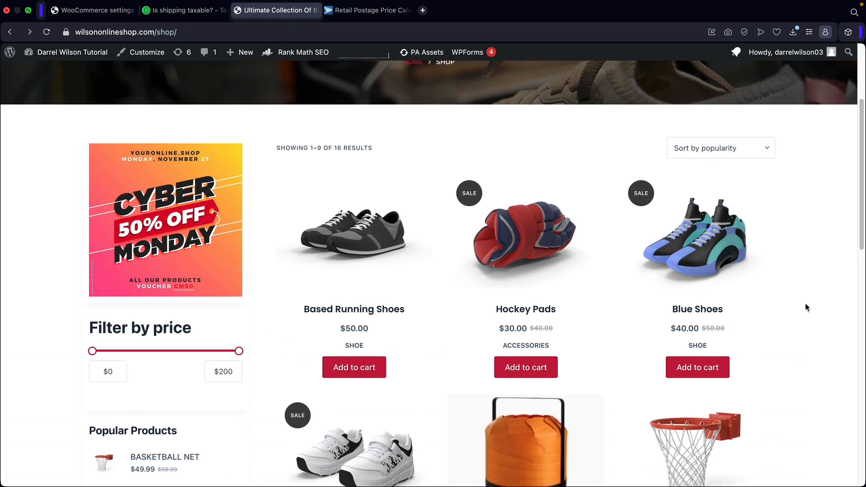
pyautogui.scroll(-7, 807, 307)
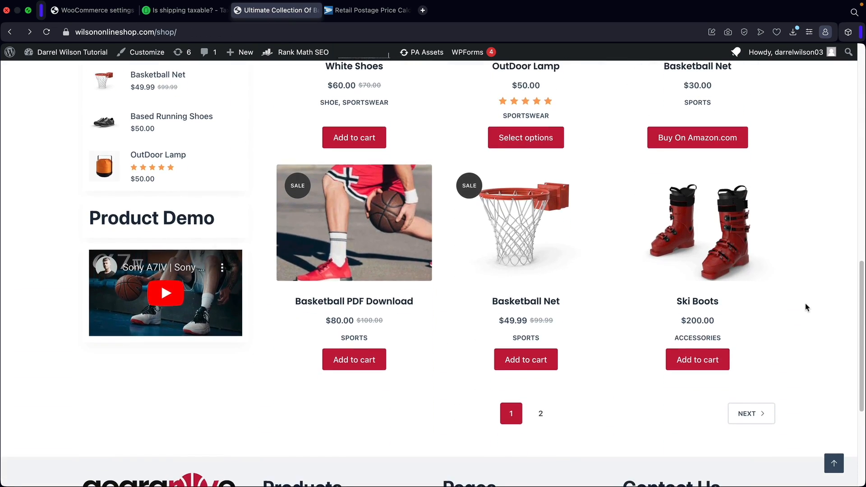
pyautogui.click(522, 209)
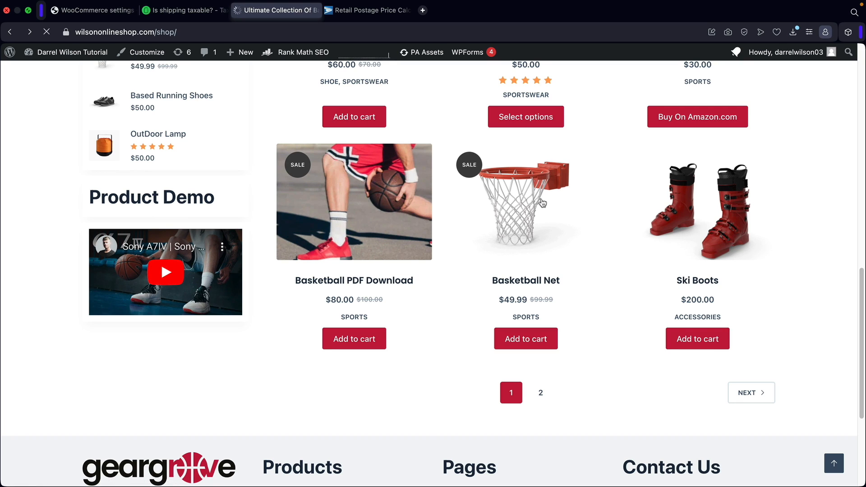
pyautogui.scroll(-1, 615, 212)
pyautogui.scroll(-2, 615, 212)
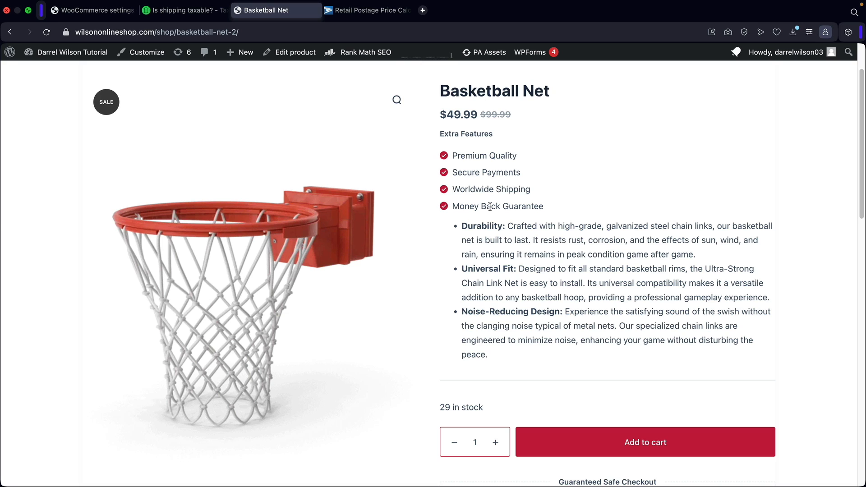
# Switch to the USPS Retail Postage Price Calculator and examine its destination, ZIP code and package options.
pyautogui.click(381, 13)
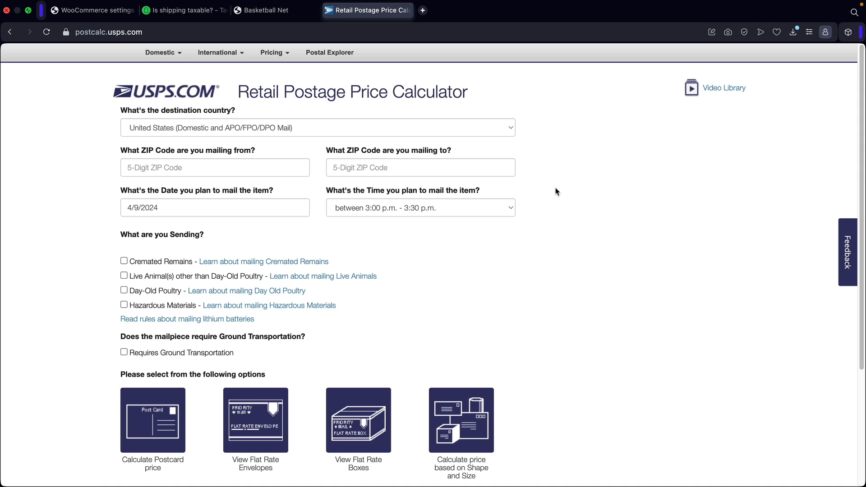
pyautogui.scroll(-1, 419, 297)
pyautogui.scroll(-2, 419, 297)
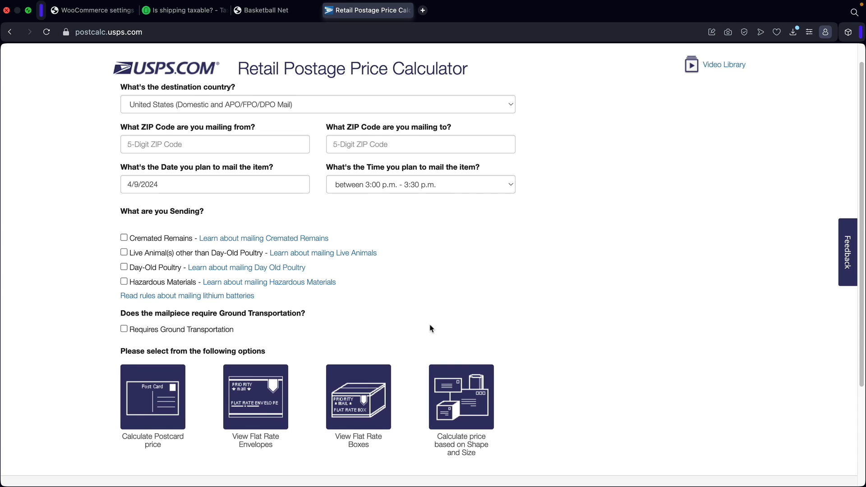
pyautogui.scroll(1, 430, 329)
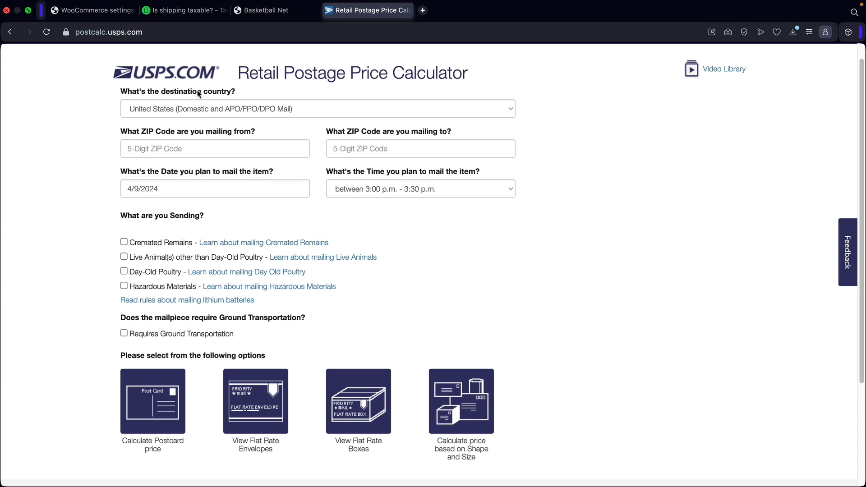
# Return to the WooCommerce flat rate settings and set the "Heavy" shipping class cost to 45.
pyautogui.click(88, 14)
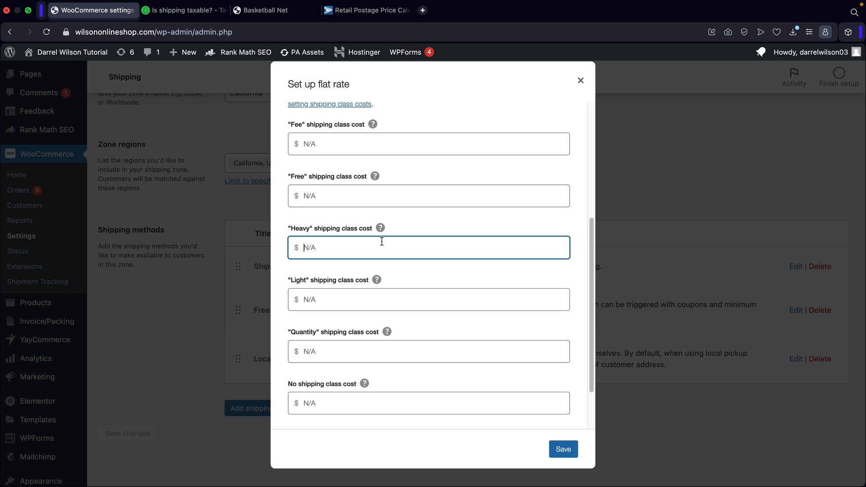
pyautogui.write('45')
pyautogui.click(324, 195)
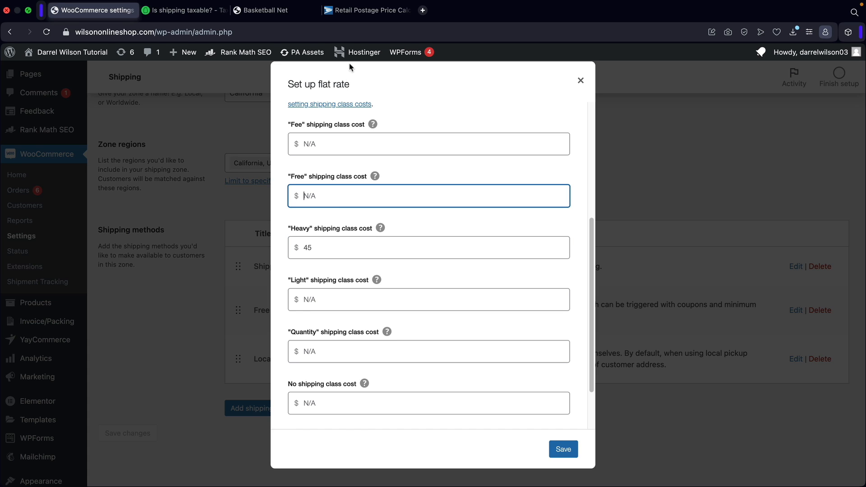
# Go back to the shop and view the Basketball PDF Download product page.
pyautogui.click(260, 10)
pyautogui.click(10, 31)
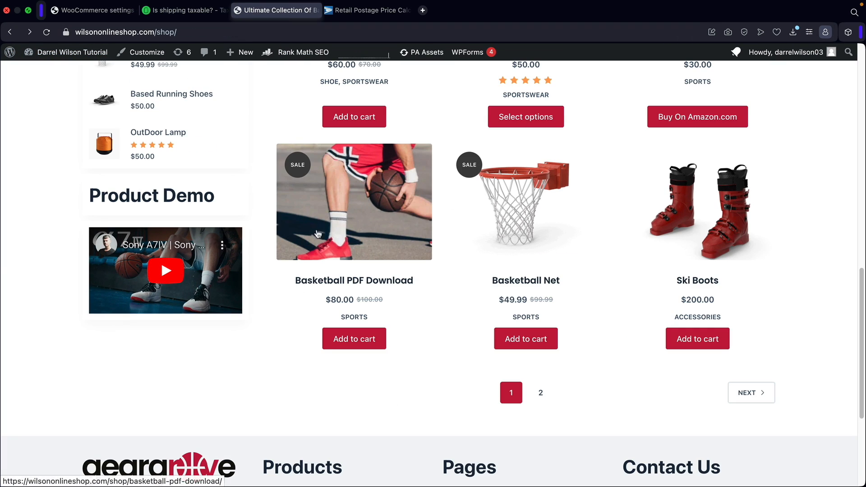
pyautogui.click(352, 218)
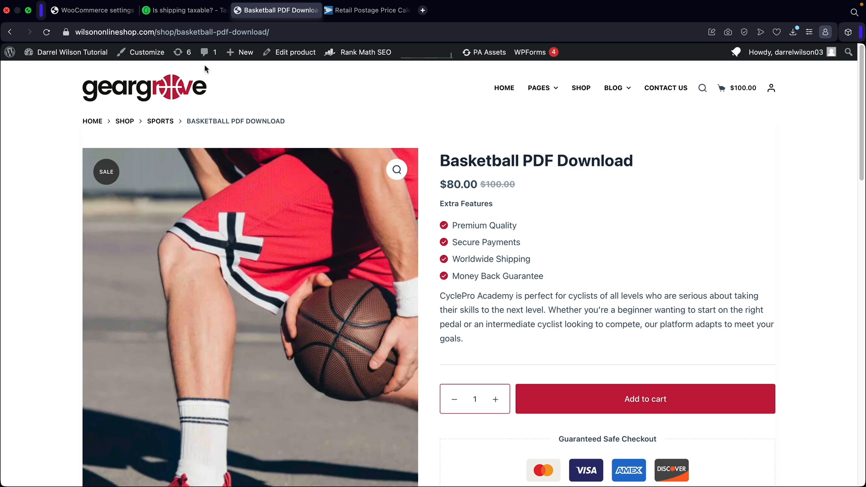
# Return to the WooCommerce flat rate settings and set the "Free" shipping class cost to 0.
pyautogui.click(105, 14)
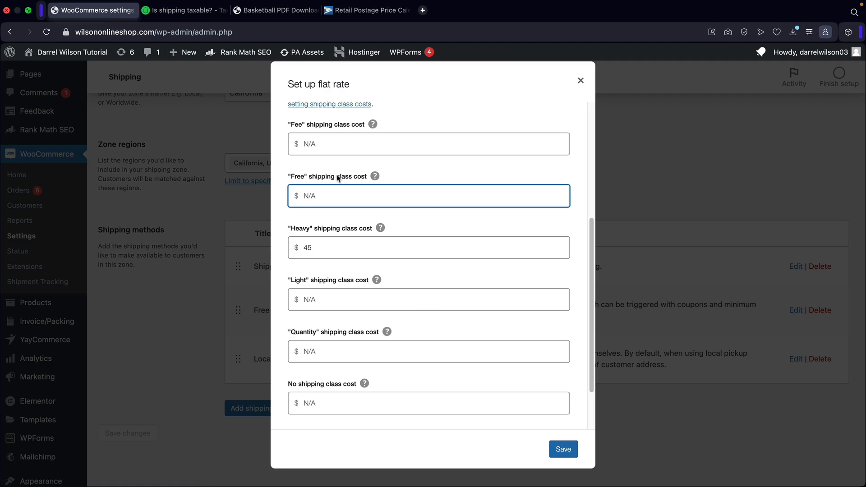
pyautogui.write('0')
pyautogui.scroll(-1, 338, 248)
pyautogui.click(329, 280)
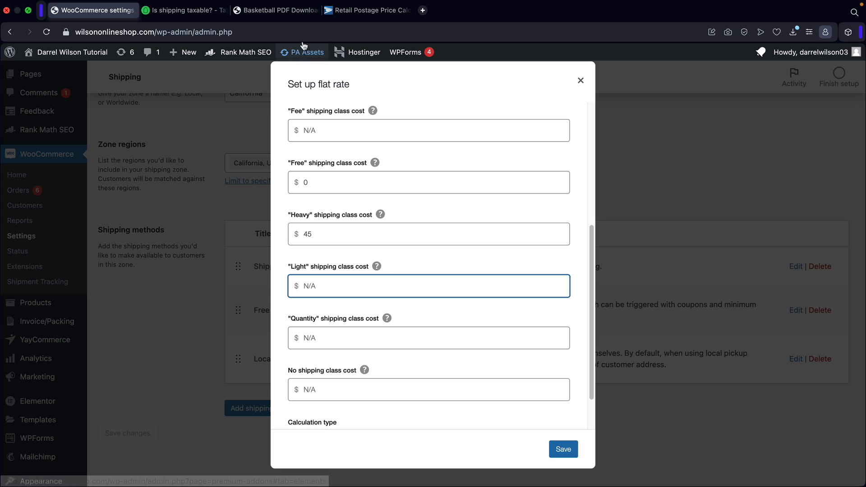
# Go back to the shop and view the White Shoes product page.
pyautogui.click(277, 10)
pyautogui.click(10, 32)
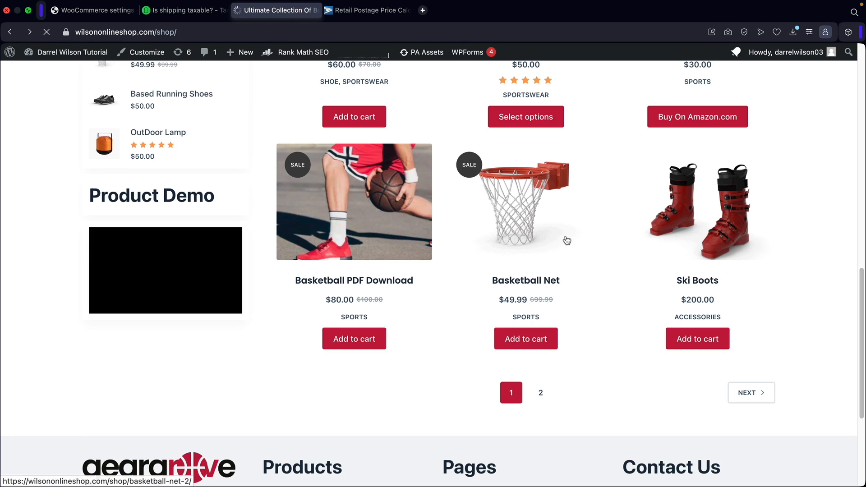
pyautogui.scroll(5, 601, 260)
pyautogui.scroll(3, 603, 261)
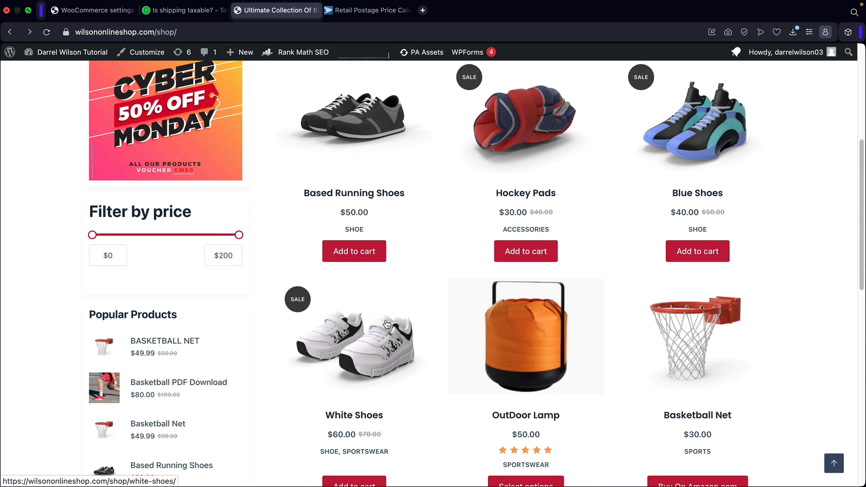
pyautogui.scroll(-1, 361, 334)
pyautogui.click(363, 326)
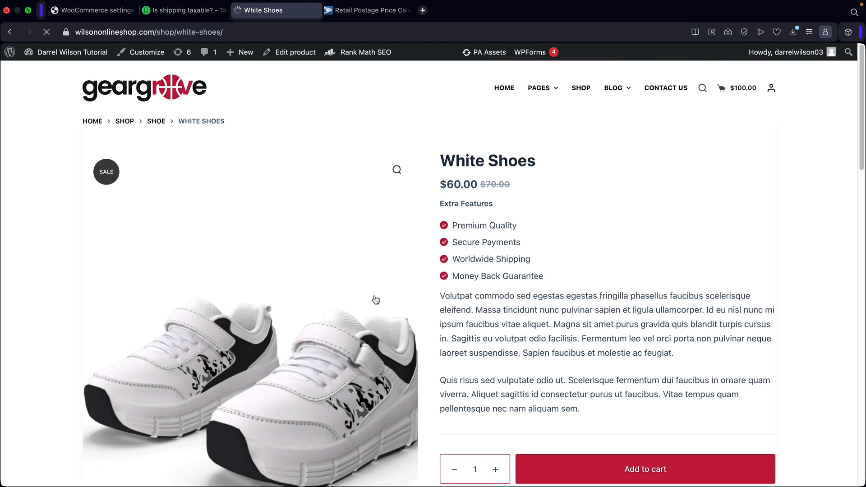
pyautogui.scroll(-2, 679, 308)
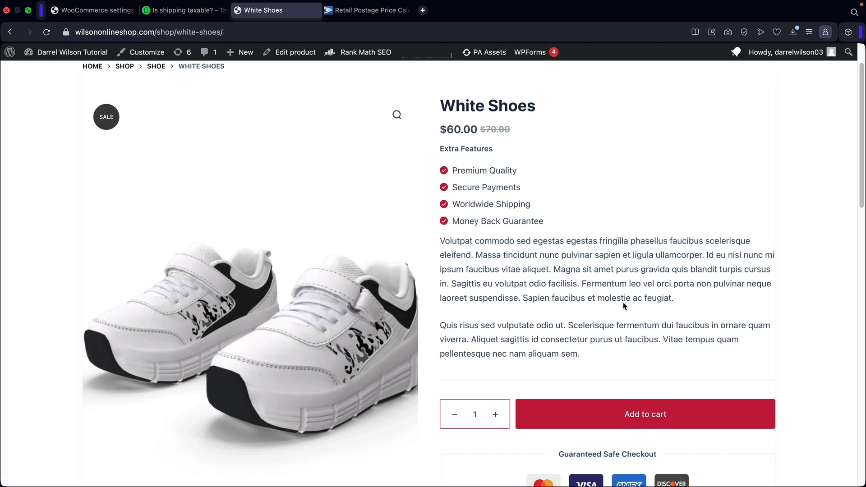
# Return to the WooCommerce flat rate settings, set the "Light" shipping class cost to 10 and save the flat rate.
pyautogui.click(94, 11)
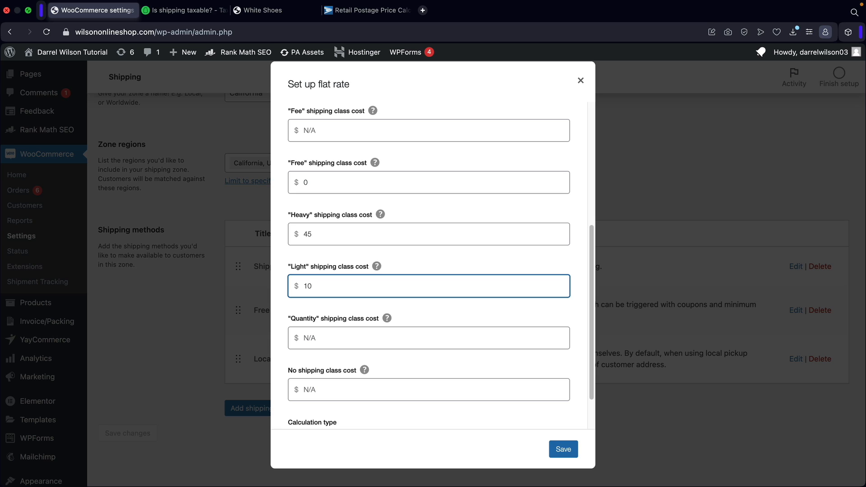
pyautogui.press('Tab')
pyautogui.doubleClick(338, 180)
pyautogui.doubleClick(324, 235)
pyautogui.doubleClick(324, 284)
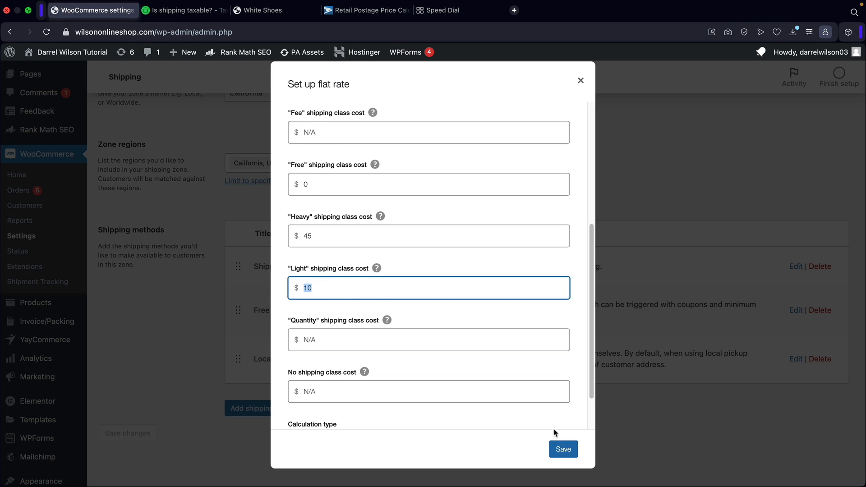
pyautogui.click(563, 449)
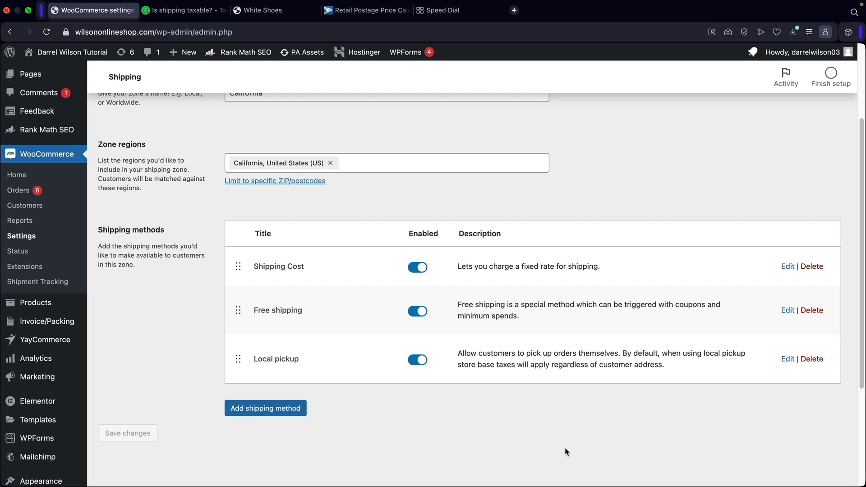
# Open the uppercase BASKETBALL NET product for editing from the list of all products.
pyautogui.scroll(1, 271, 397)
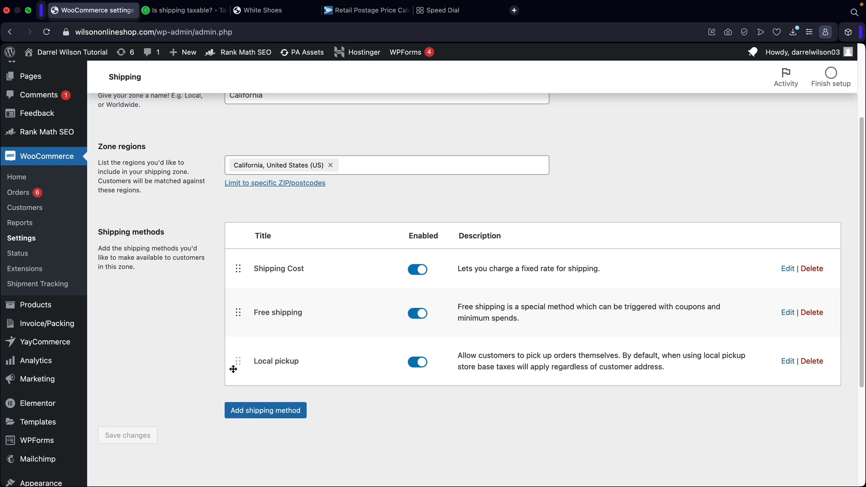
pyautogui.moveTo(49, 311)
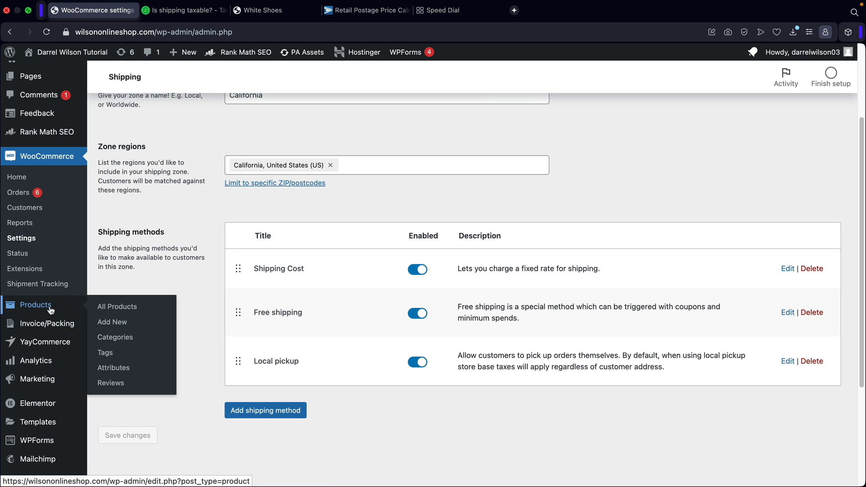
pyautogui.click(115, 311)
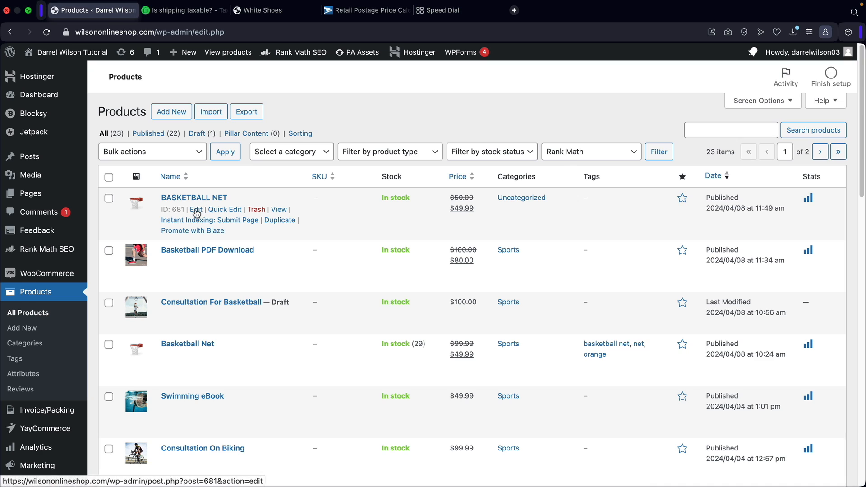
pyautogui.click(196, 210)
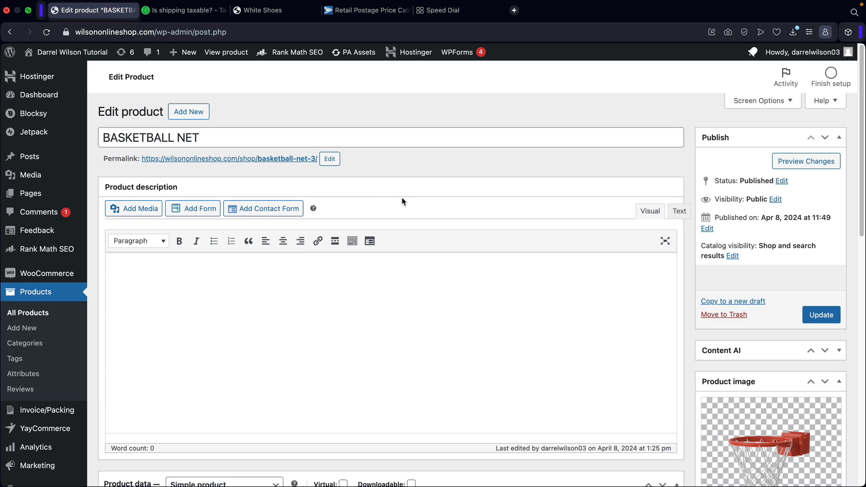
# Assign the Heavy shipping class to the BASKETBALL NET product and update the product.
pyautogui.scroll(-4, 406, 198)
pyautogui.scroll(-3, 406, 198)
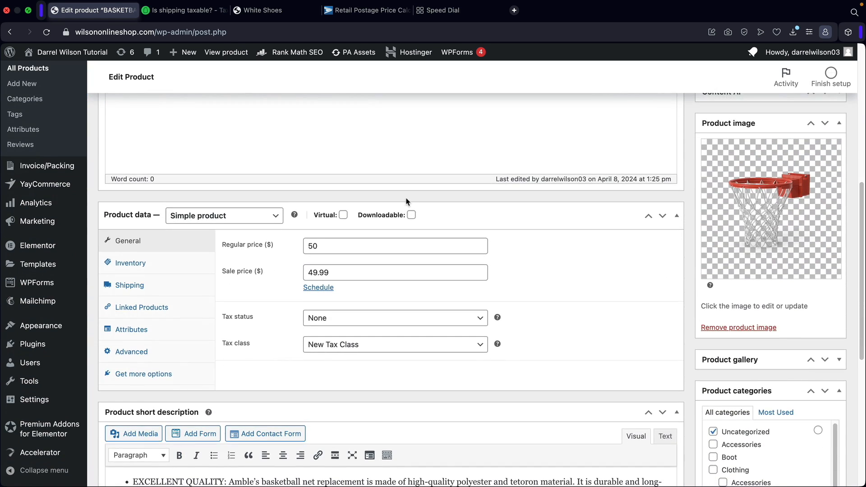
pyautogui.click(143, 260)
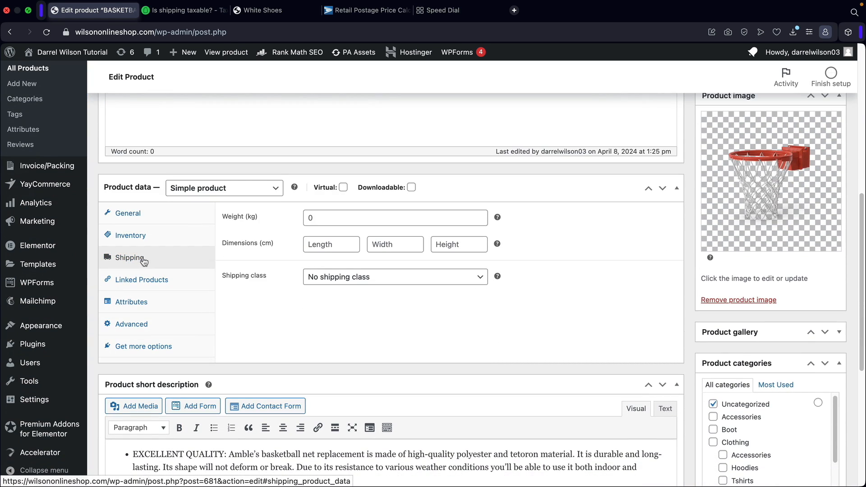
pyautogui.moveTo(234, 279); pyautogui.dragTo(267, 278)
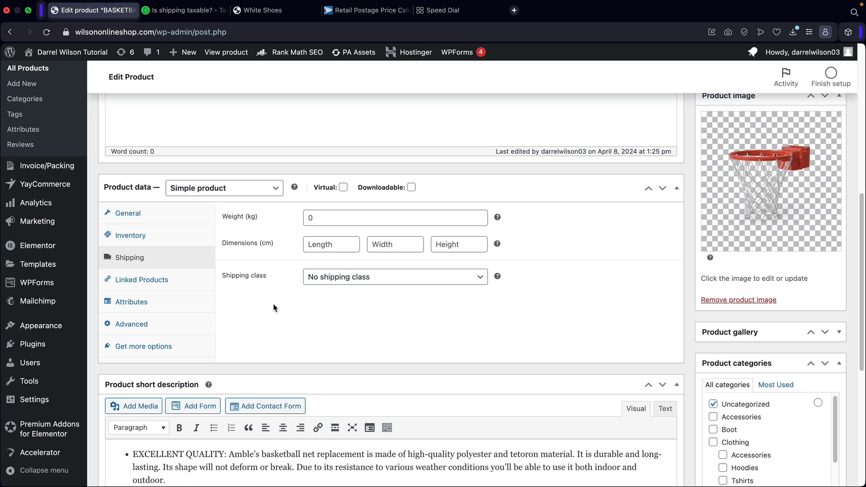
pyautogui.click(337, 277)
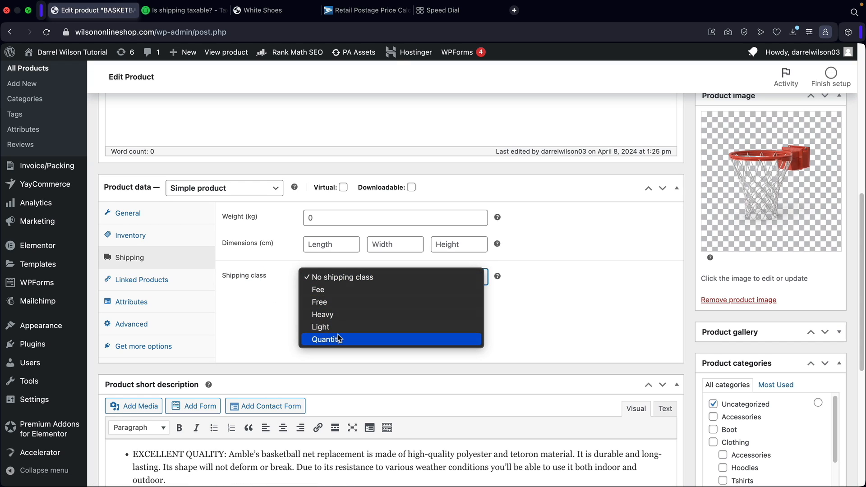
pyautogui.click(338, 314)
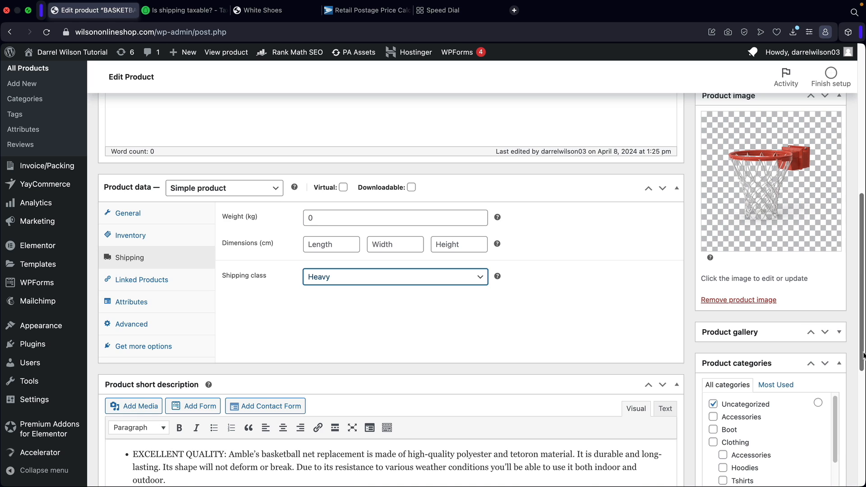
pyautogui.moveTo(863, 352); pyautogui.dragTo(865, 236)
pyautogui.click(821, 330)
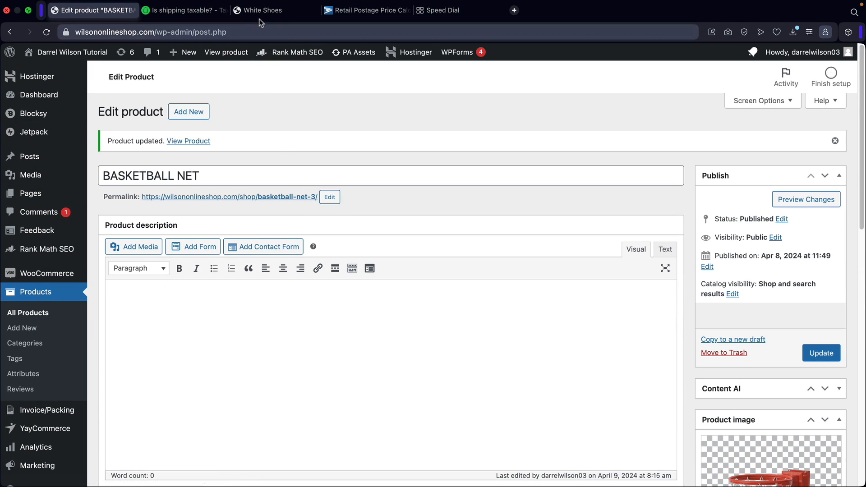
# Open the White Shoes product for editing from its shop page and set its shipping class to Light.
pyautogui.click(263, 10)
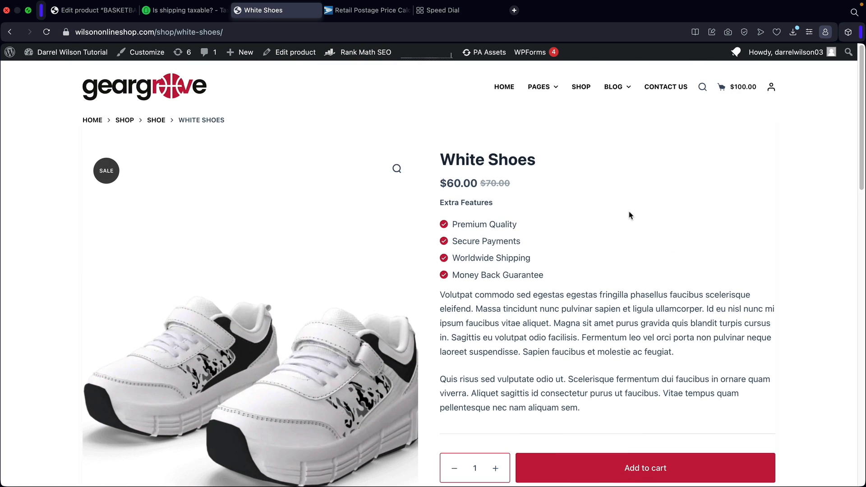
pyautogui.click(300, 55)
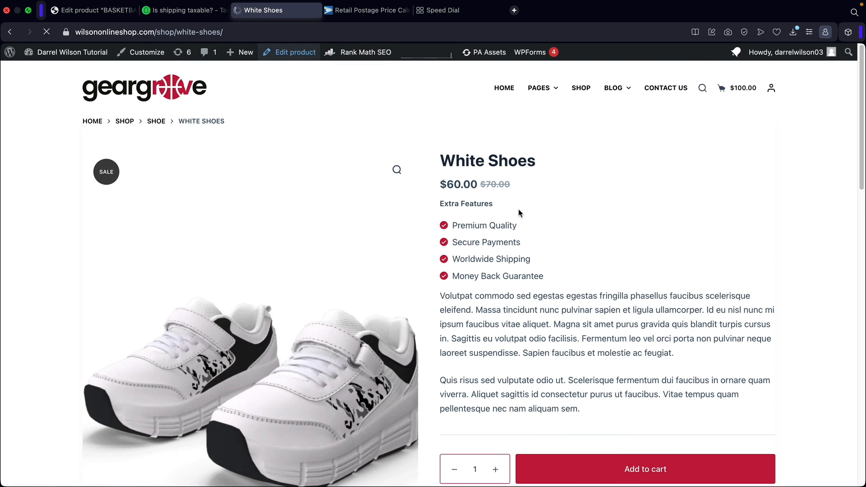
pyautogui.scroll(-1, 520, 214)
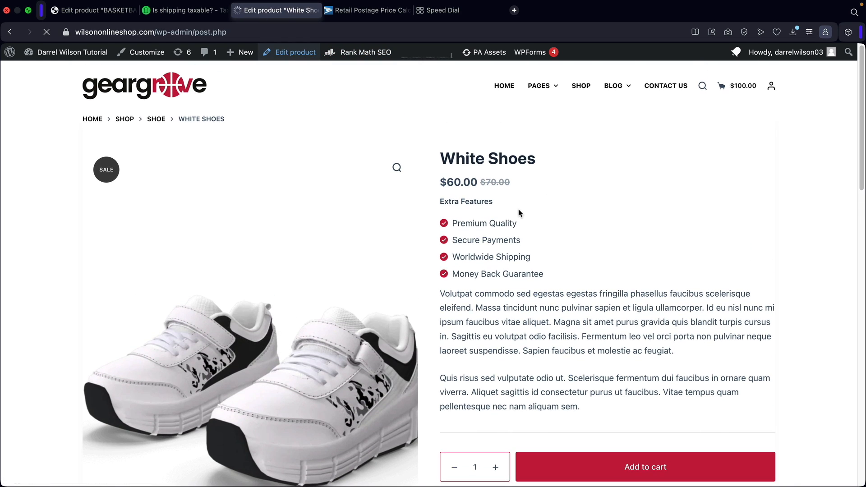
pyautogui.scroll(-8, 464, 176)
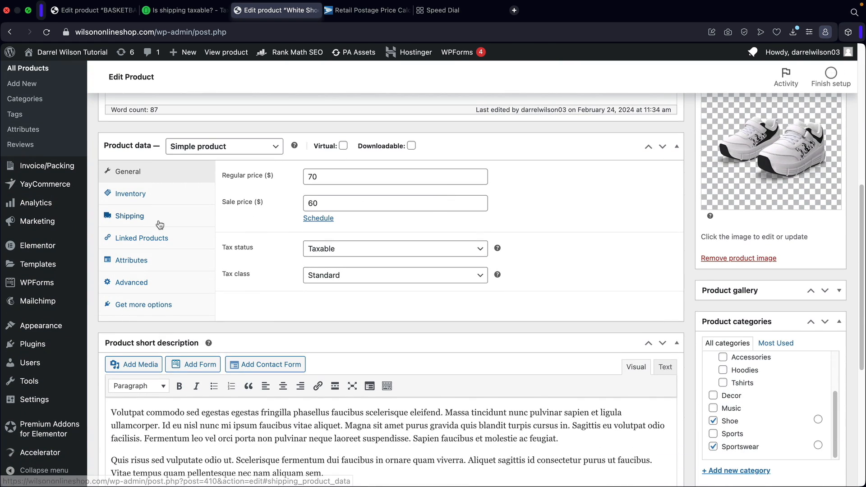
pyautogui.click(138, 221)
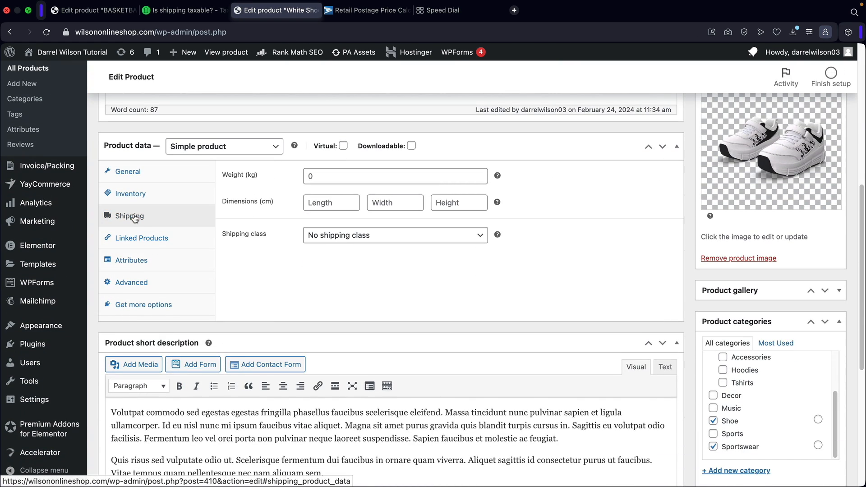
pyautogui.click(362, 235)
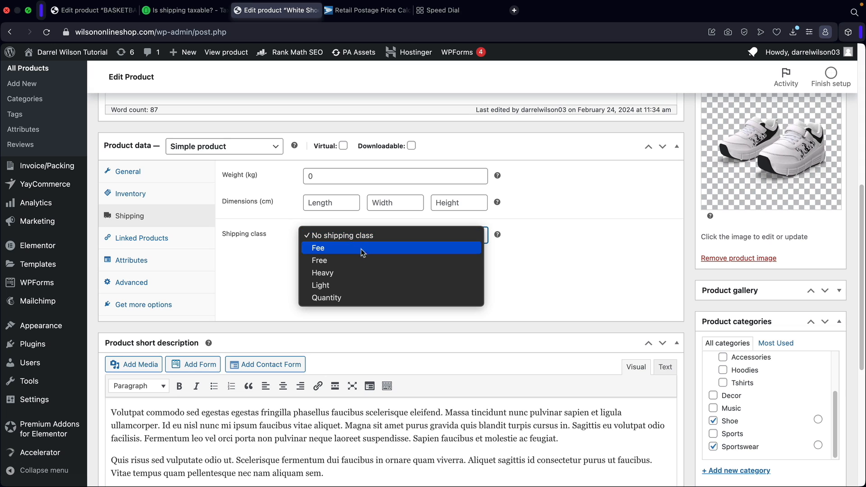
pyautogui.click(356, 282)
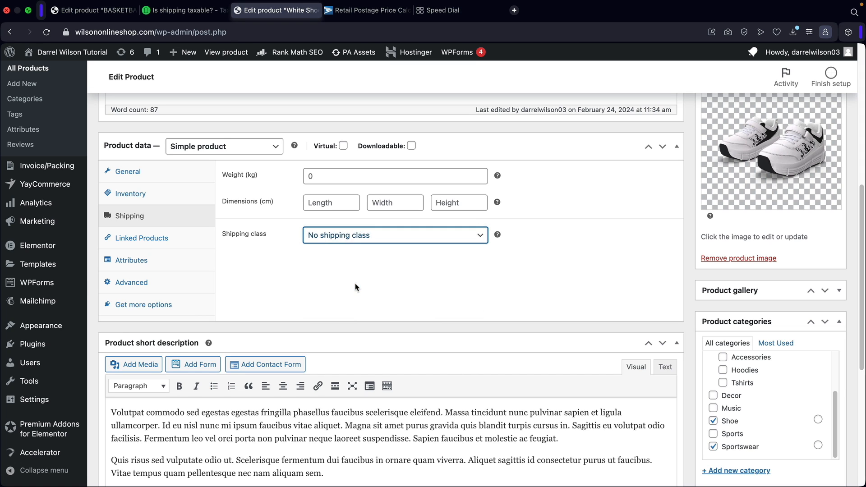
pyautogui.scroll(10, 582, 300)
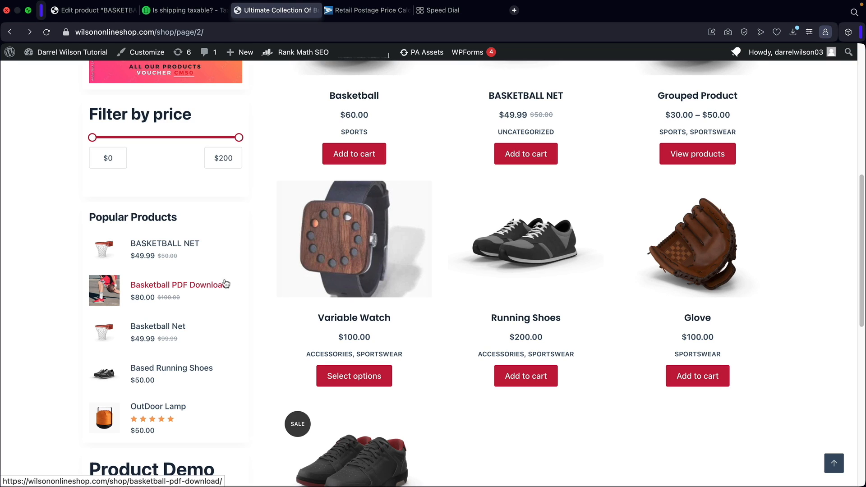
# View the Variable Watch product page from the shop and choose the Large size and Brown color.
pyautogui.click(356, 264)
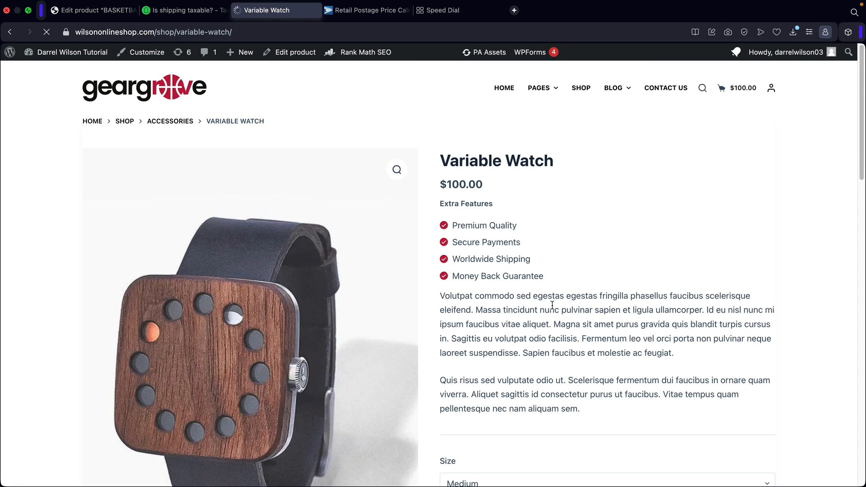
pyautogui.scroll(-4, 554, 305)
pyautogui.click(500, 334)
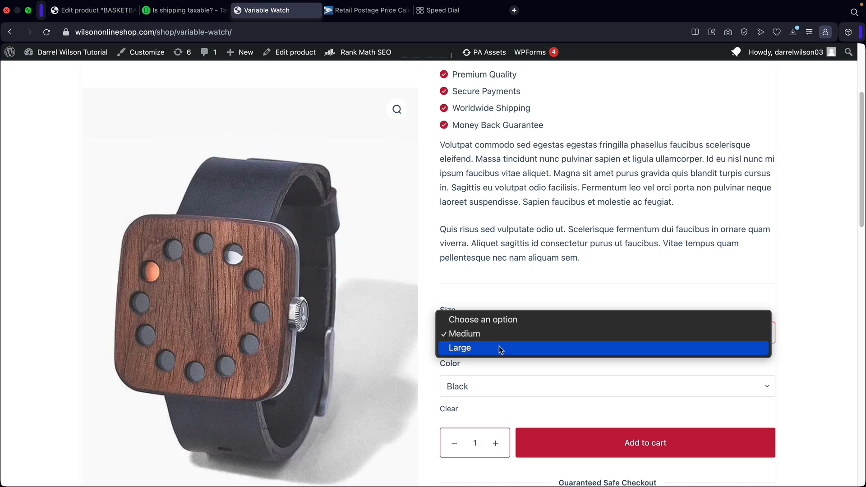
pyautogui.click(499, 347)
pyautogui.click(497, 384)
pyautogui.click(497, 373)
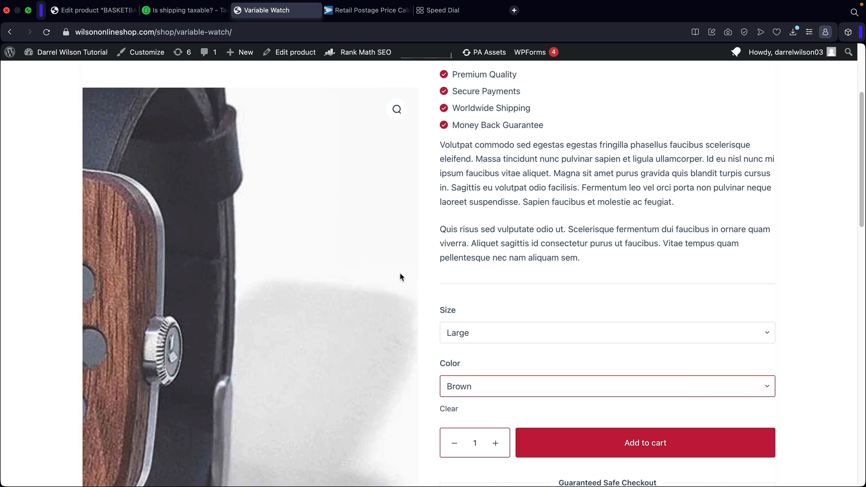
pyautogui.scroll(4, 448, 129)
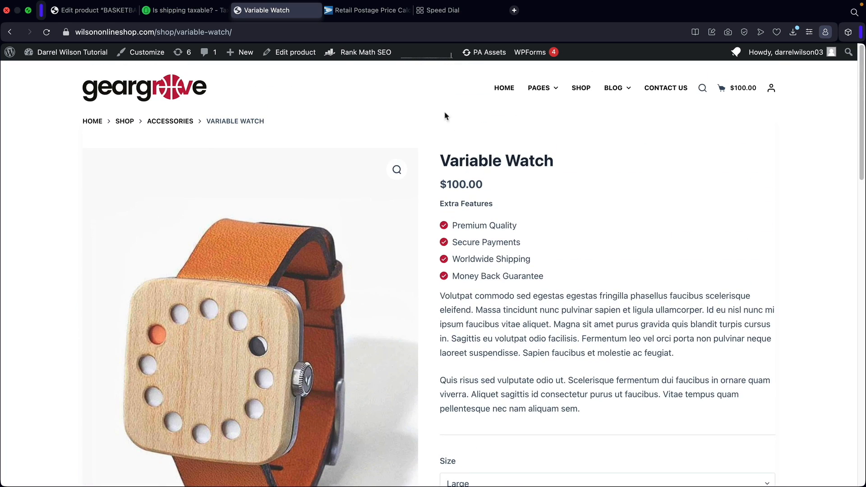
# Open the Variable Watch product for editing, set its shipping class to Free and update the product.
pyautogui.click(292, 52)
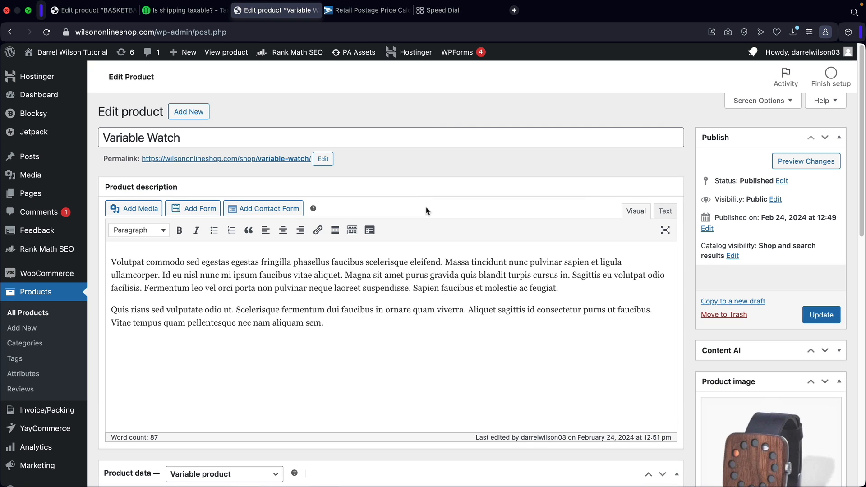
pyautogui.scroll(-5, 423, 212)
pyautogui.scroll(-2, 419, 217)
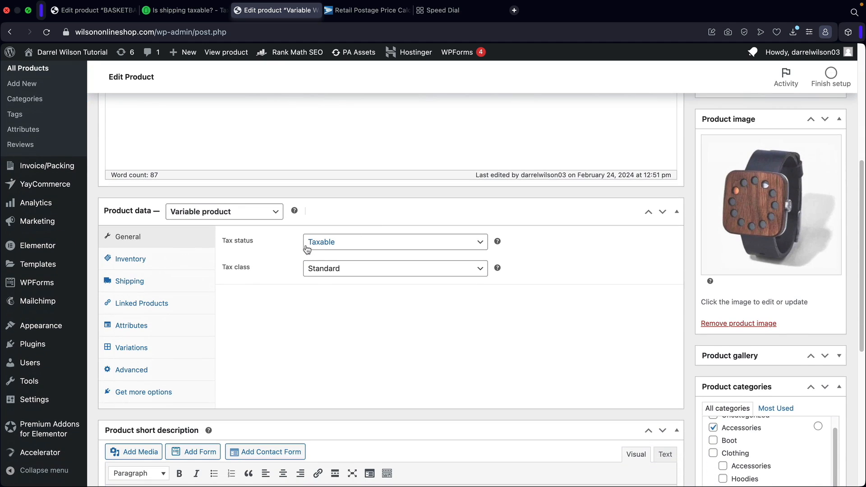
pyautogui.click(144, 283)
pyautogui.click(323, 302)
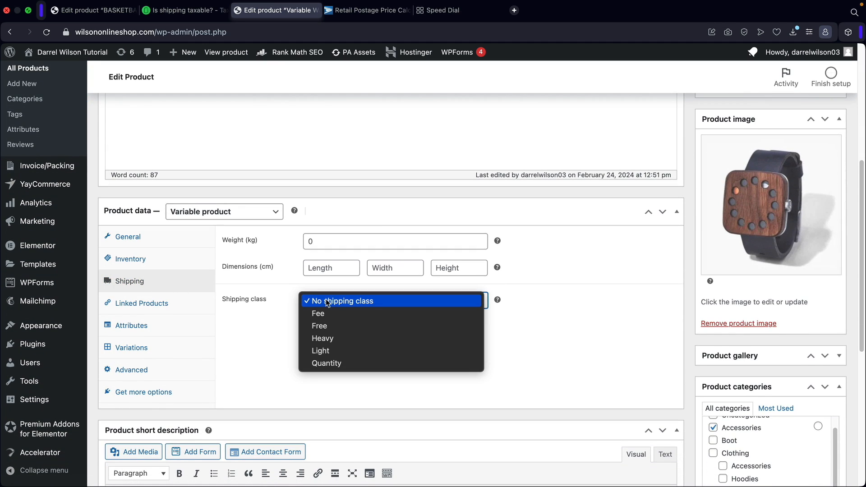
pyautogui.click(332, 326)
pyautogui.scroll(6, 767, 331)
pyautogui.click(820, 315)
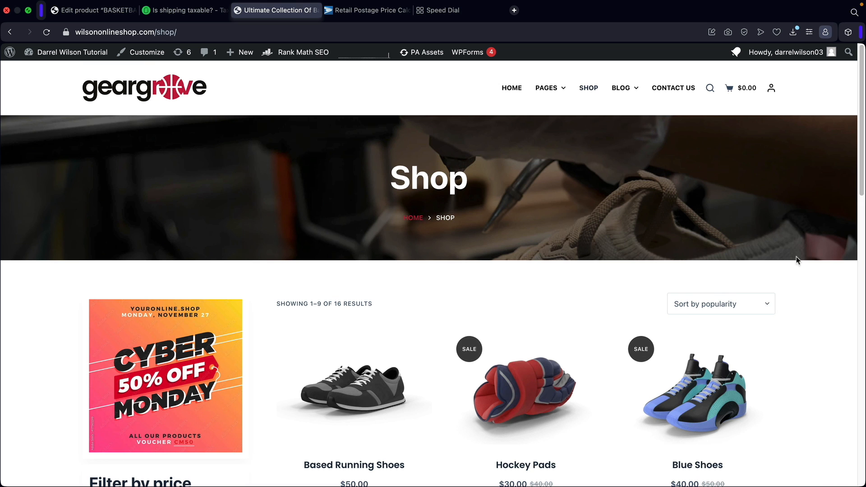
# Add the $49.99 Basketball Net from the shop page to the cart and view the cart.
pyautogui.scroll(-15, 807, 318)
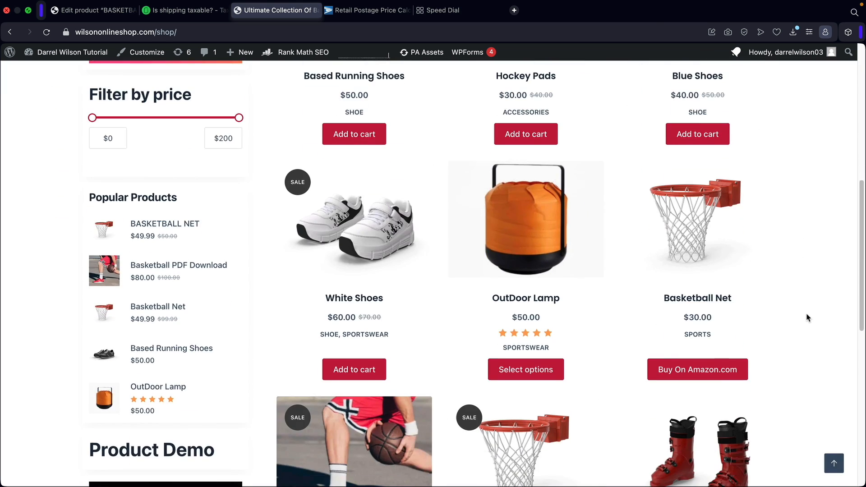
pyautogui.scroll(-2, 807, 318)
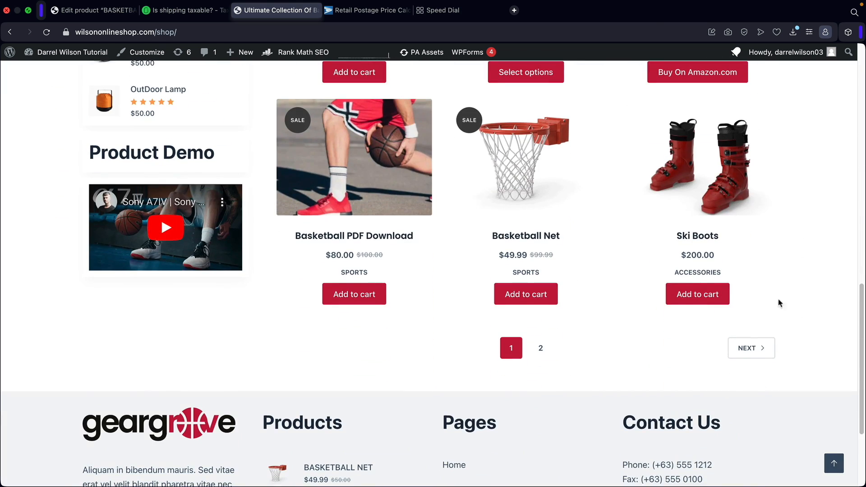
pyautogui.click(520, 301)
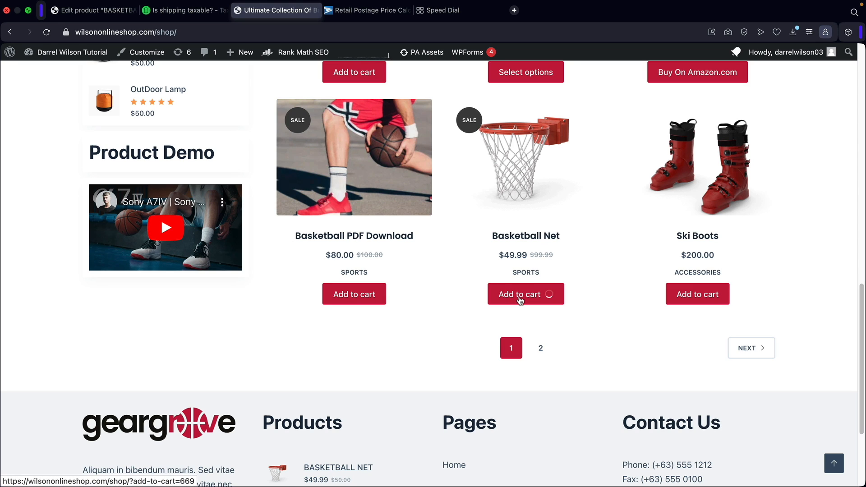
pyautogui.click(521, 299)
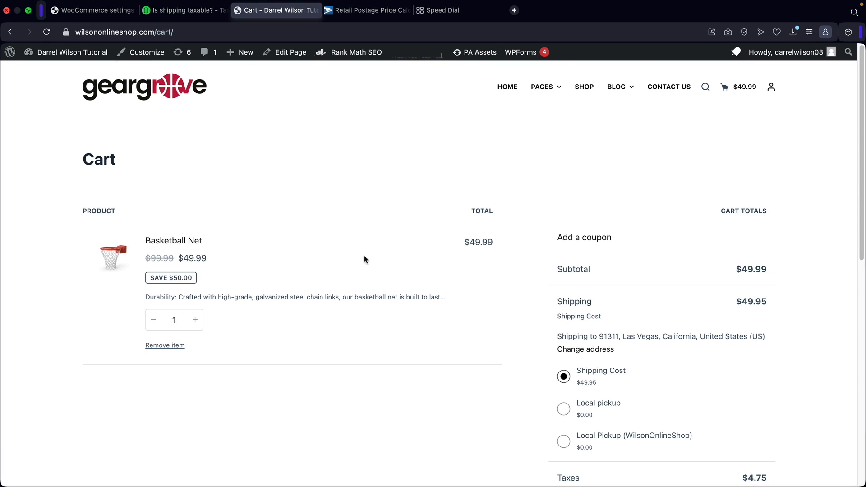
# Examine the shipping cost in the cart totals for the Basketball Net and for the Variable Watch.
pyautogui.scroll(-3, 521, 310)
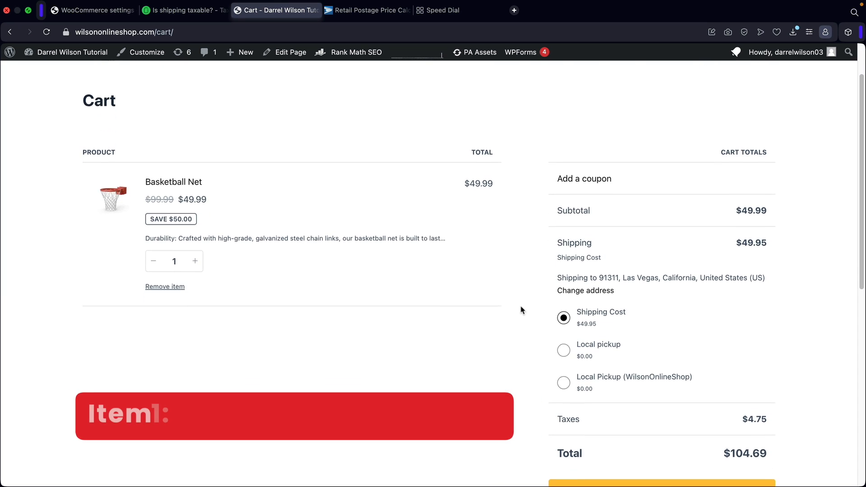
pyautogui.moveTo(771, 229); pyautogui.dragTo(732, 230)
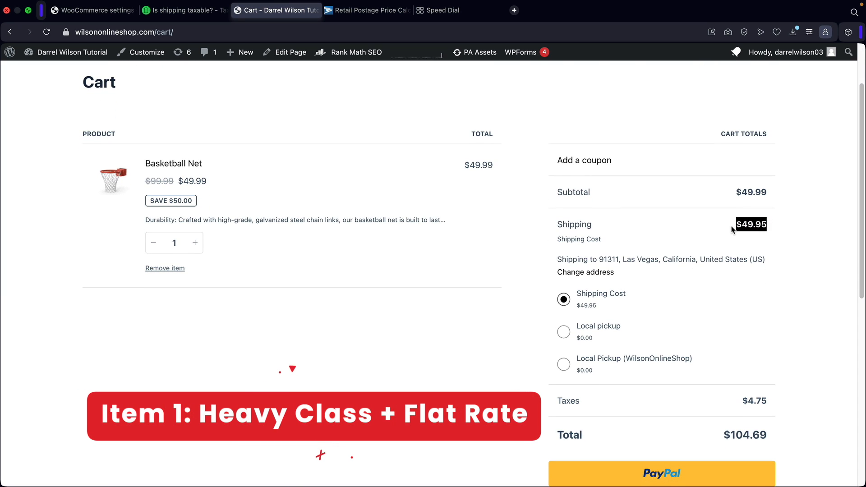
pyautogui.click(517, 244)
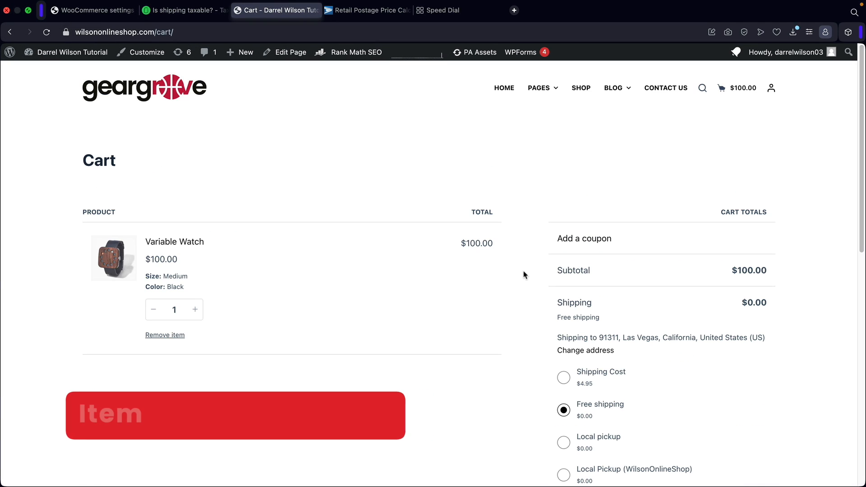
pyautogui.scroll(-2, 541, 276)
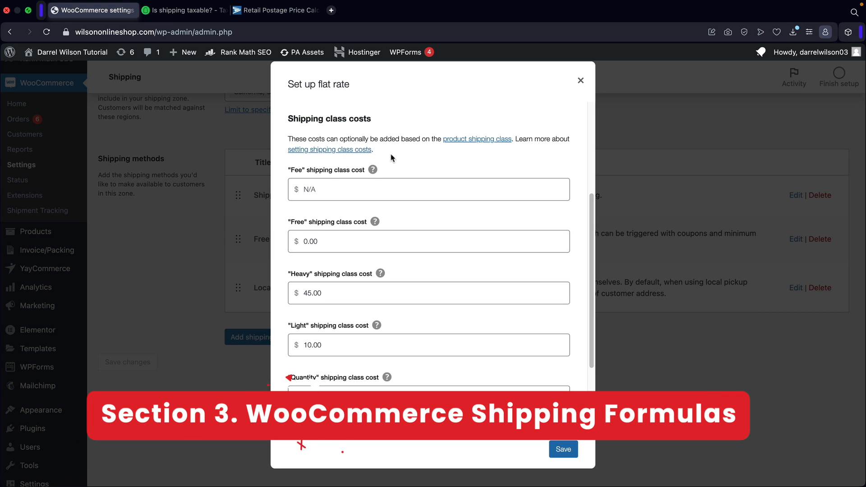
# Open the documentation on setting shipping class costs and examine the quantity-based flat rate formula under Advanced Flat Rate Shipping.
pyautogui.click(328, 151)
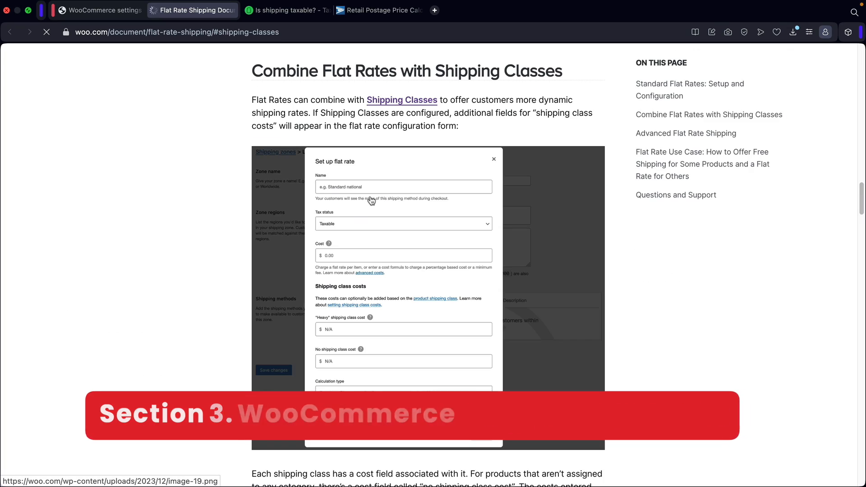
pyautogui.scroll(-10, 231, 245)
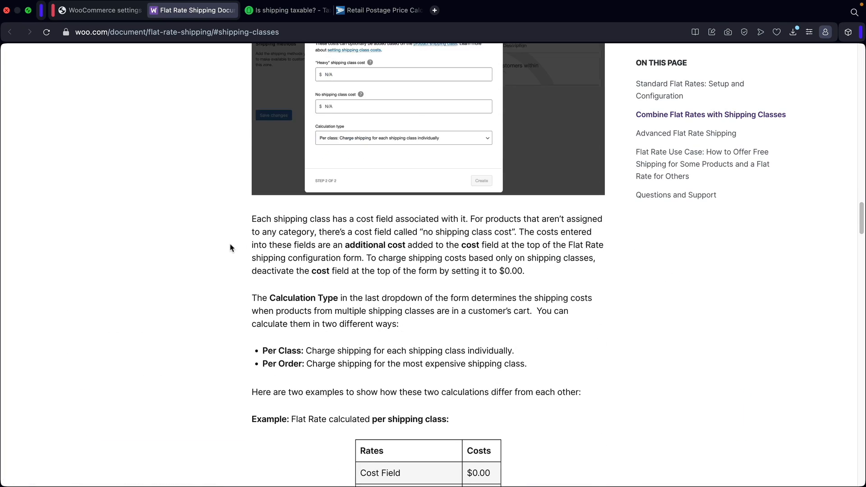
pyautogui.scroll(-13, 289, 244)
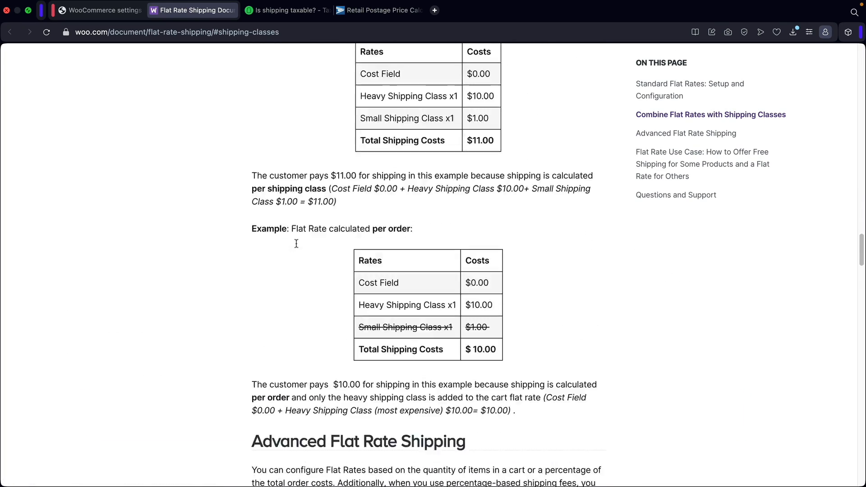
pyautogui.scroll(-4, 297, 244)
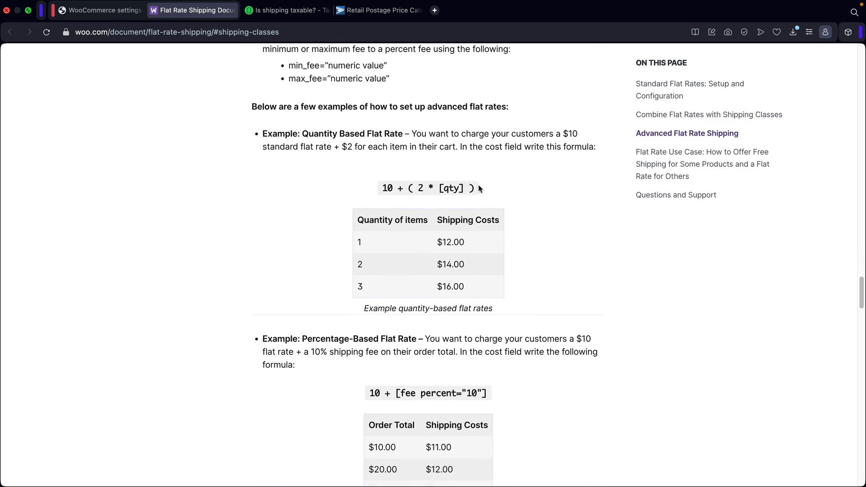
pyautogui.moveTo(402, 189); pyautogui.dragTo(470, 188)
pyautogui.click(415, 189)
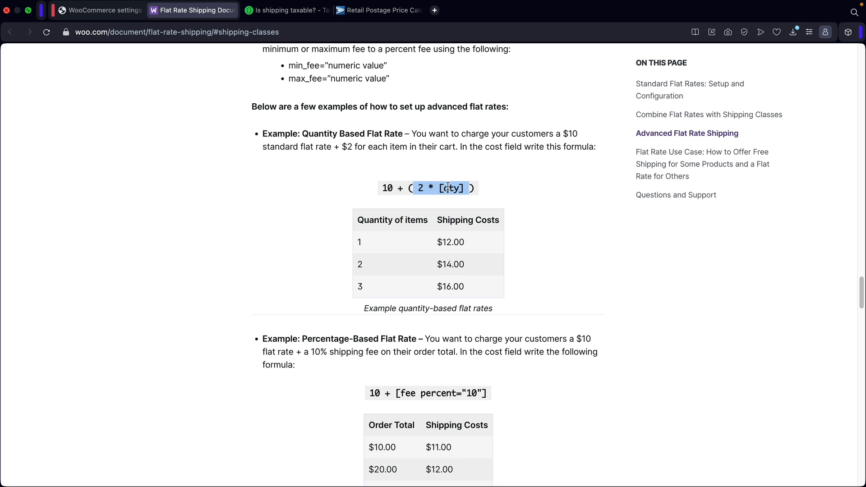
# Set the "Quantity" shipping class cost of the flat rate method to 5 + ( 2 * [qty] ) and save it.
pyautogui.click(466, 186)
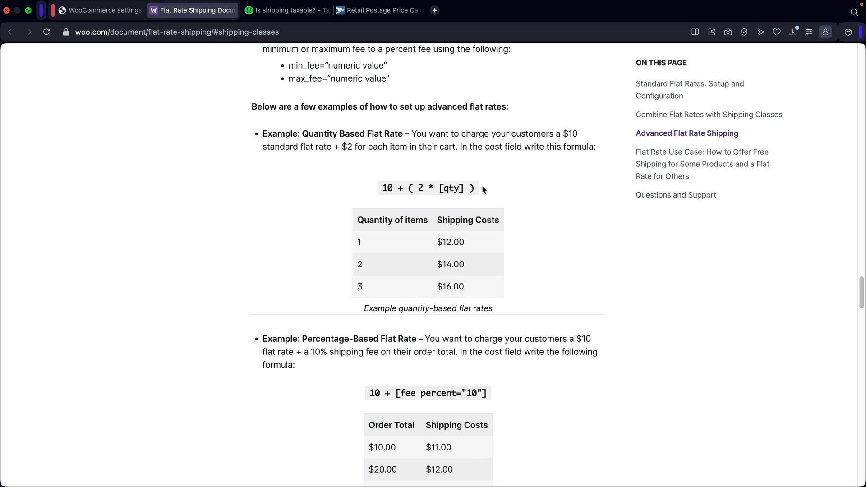
pyautogui.moveTo(470, 187); pyautogui.dragTo(383, 188)
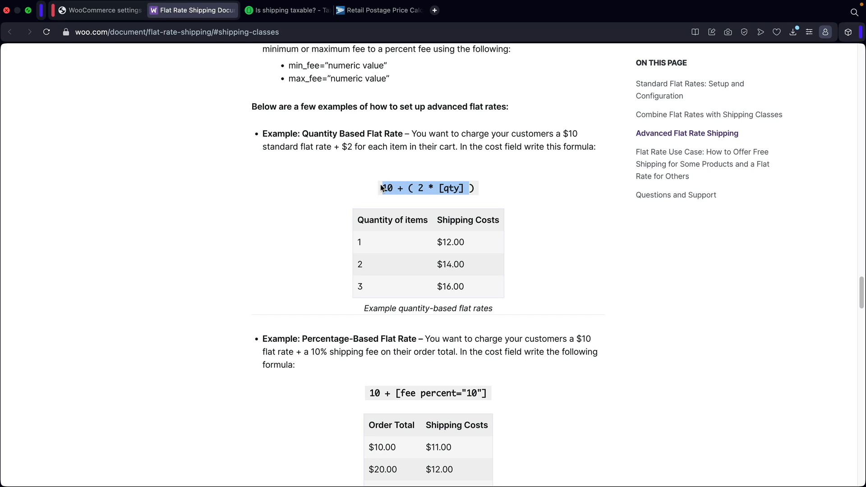
pyautogui.click(358, 166)
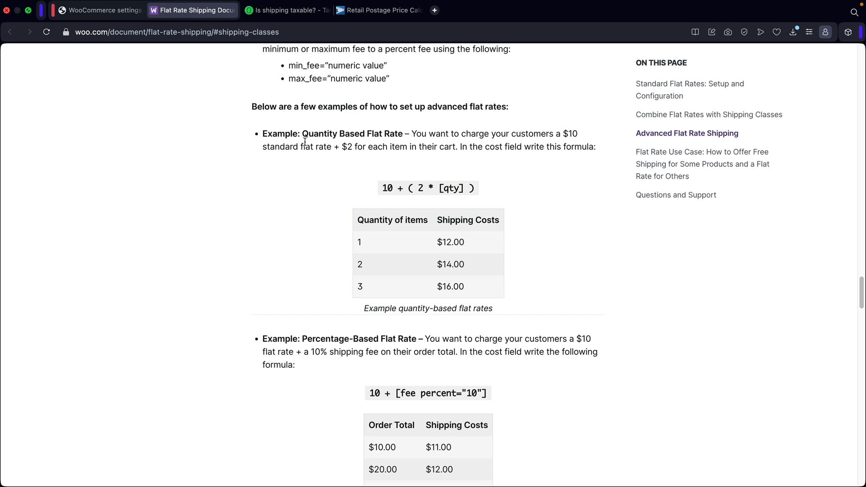
pyautogui.click(98, 14)
pyautogui.scroll(-2, 332, 252)
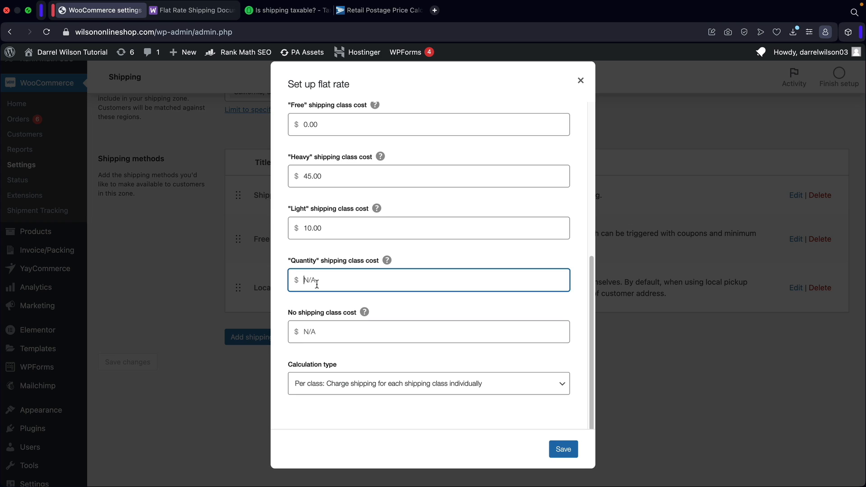
pyautogui.write('5')
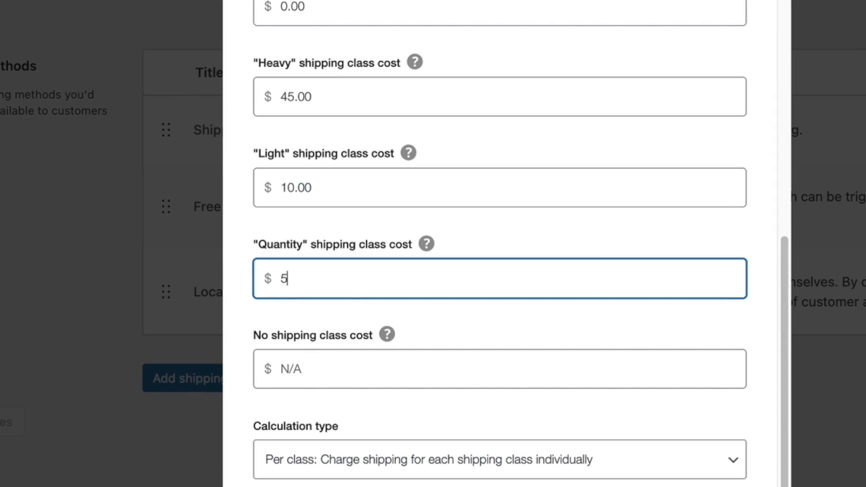
pyautogui.write(' + ( 2 * [qty] )')
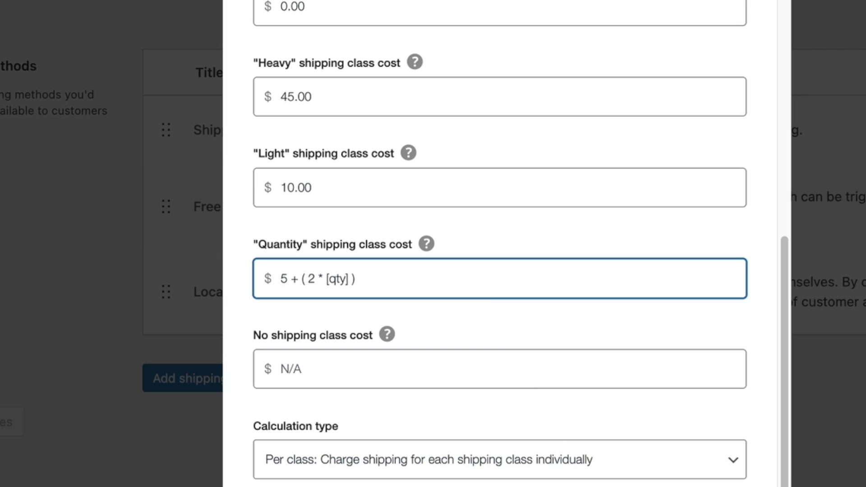
pyautogui.click(565, 449)
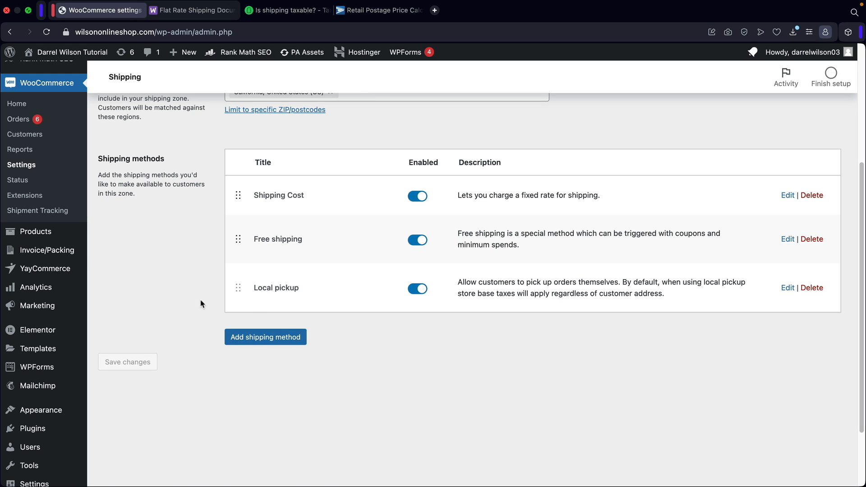
# Open the Glove product for editing, set its shipping class to Quantity and update the product.
pyautogui.click(116, 239)
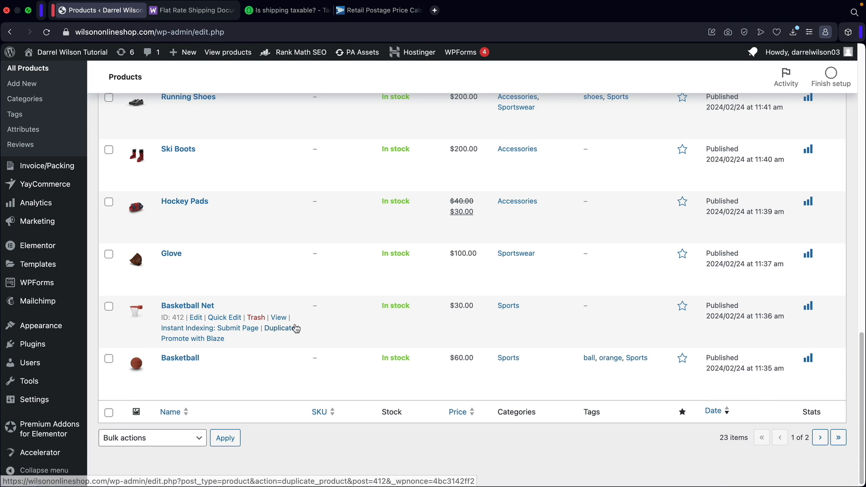
pyautogui.click(200, 268)
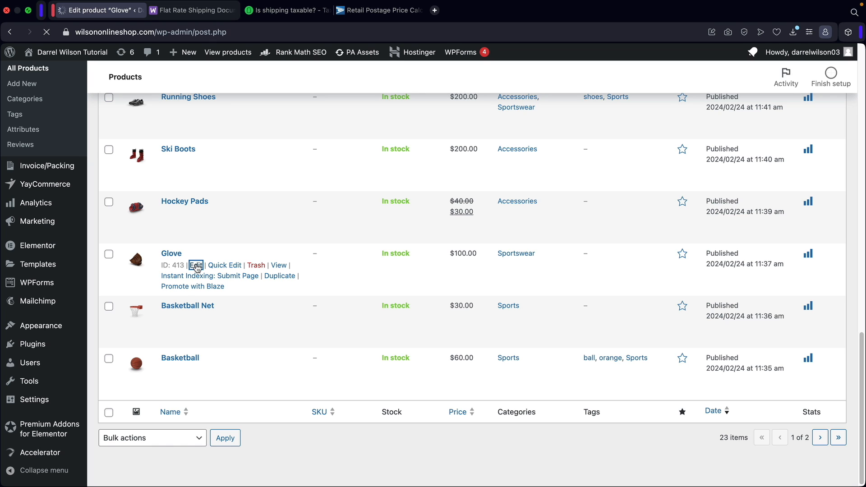
pyautogui.scroll(-10, 440, 329)
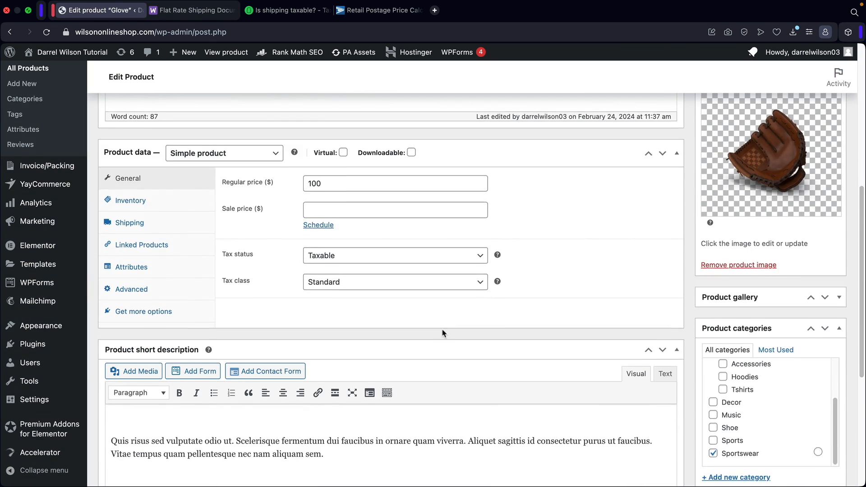
pyautogui.scroll(2, 237, 236)
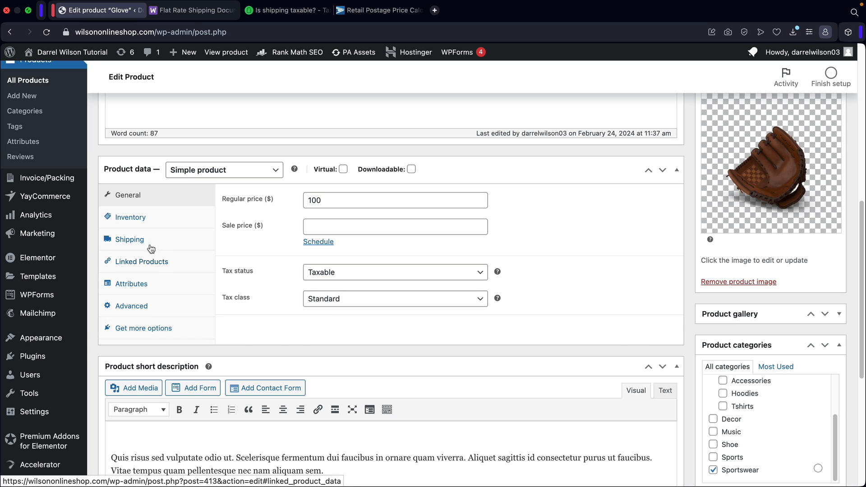
pyautogui.click(129, 239)
pyautogui.click(336, 258)
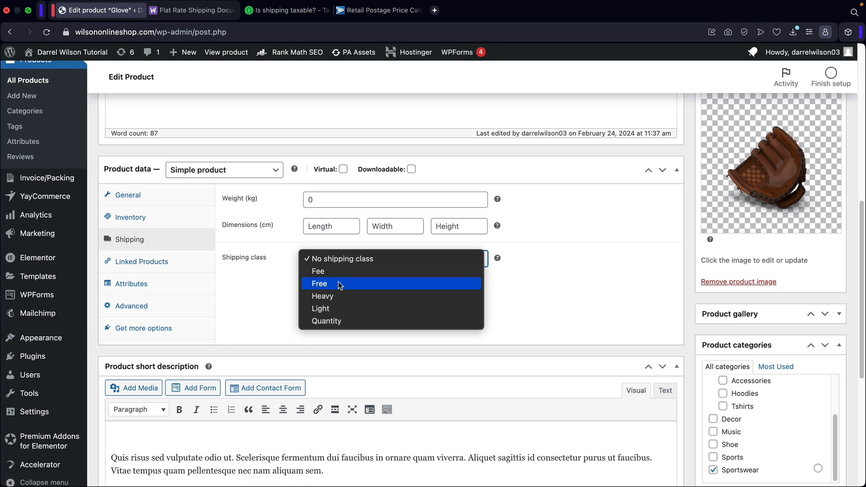
pyautogui.click(339, 321)
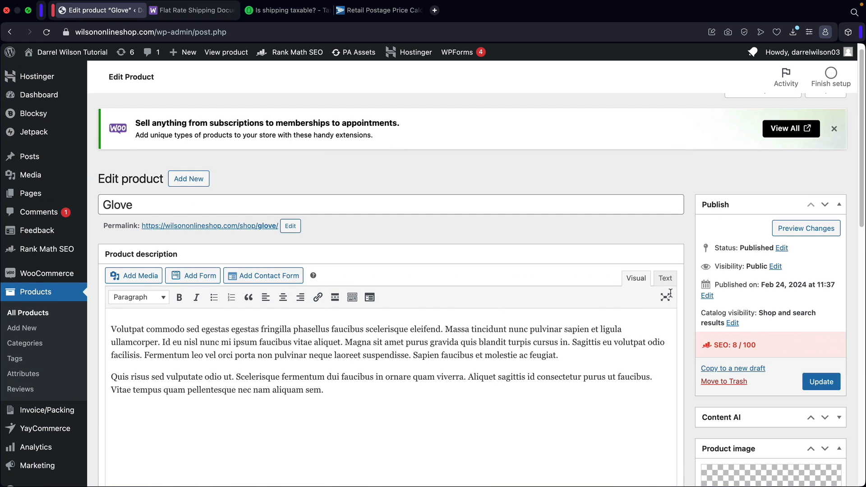
pyautogui.click(807, 382)
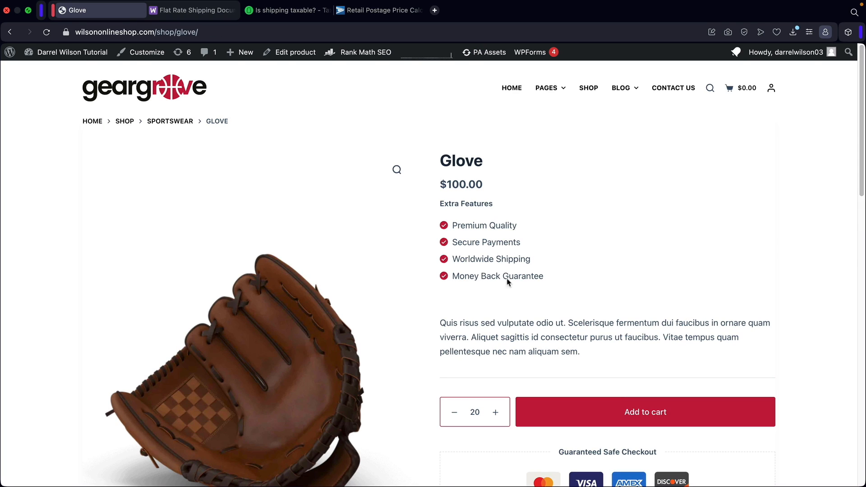
# Add 20 Gloves to the cart from the product page and view the cart.
pyautogui.scroll(-3, 505, 277)
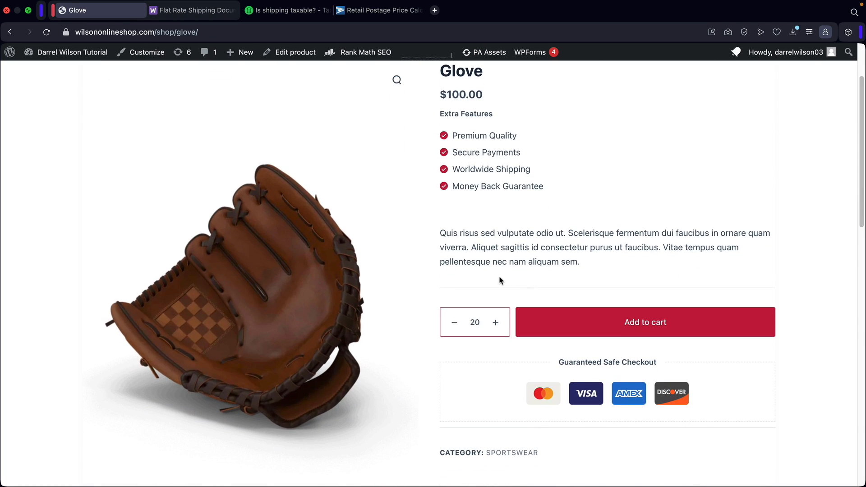
pyautogui.scroll(1, 462, 296)
pyautogui.click(454, 338)
pyautogui.click(454, 337)
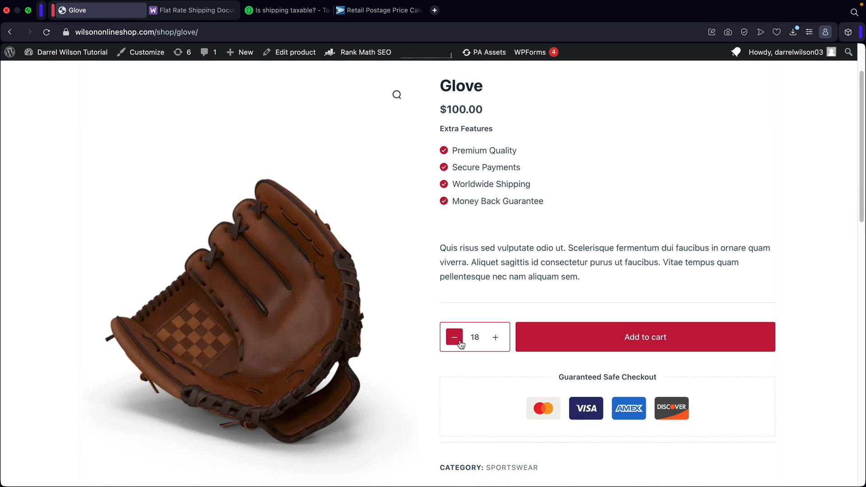
pyautogui.click(495, 338)
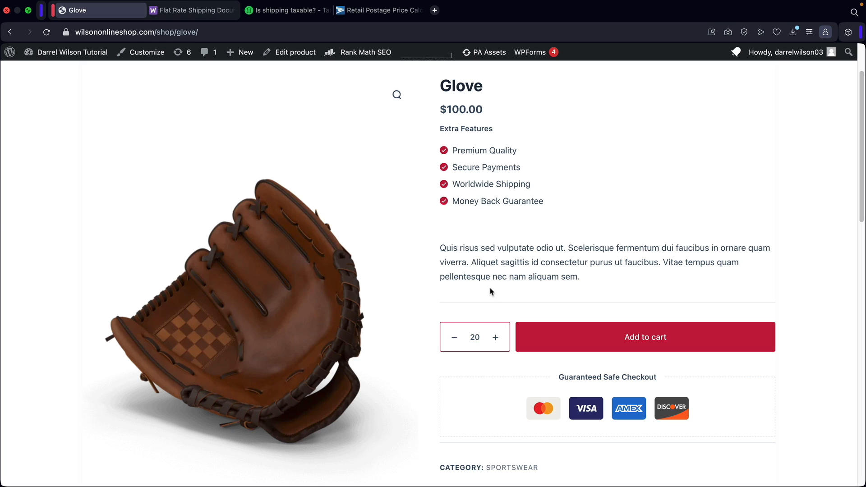
pyautogui.click(567, 344)
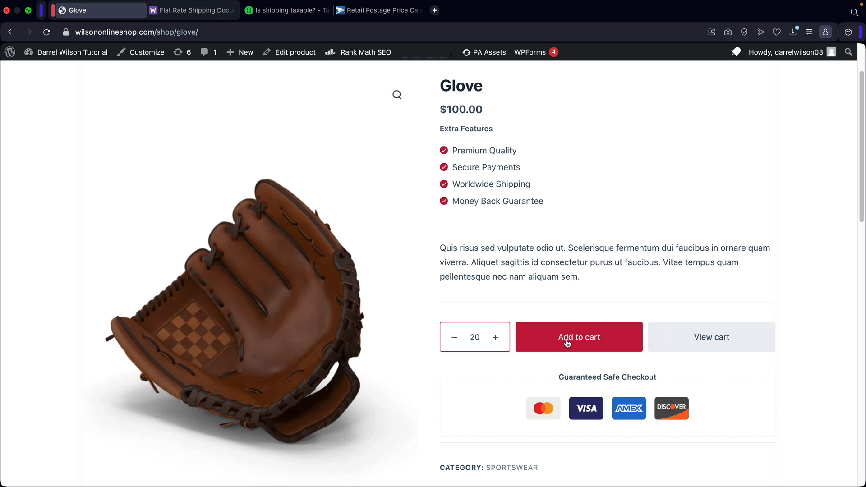
pyautogui.click(697, 341)
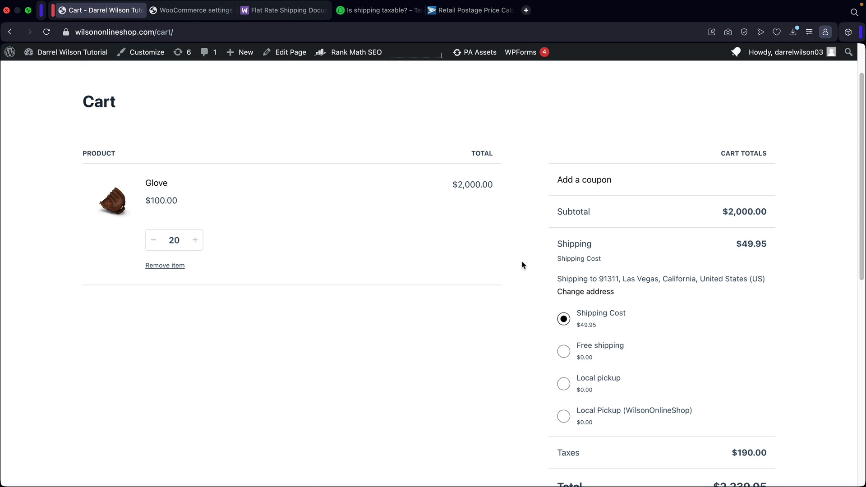
# Compare the Glove's shipping cost in the cart totals with the "Quantity" class formula and the base cost in the flat rate settings.
pyautogui.moveTo(768, 246); pyautogui.dragTo(735, 246)
pyautogui.click(724, 246)
pyautogui.click(201, 13)
pyautogui.press('Right')
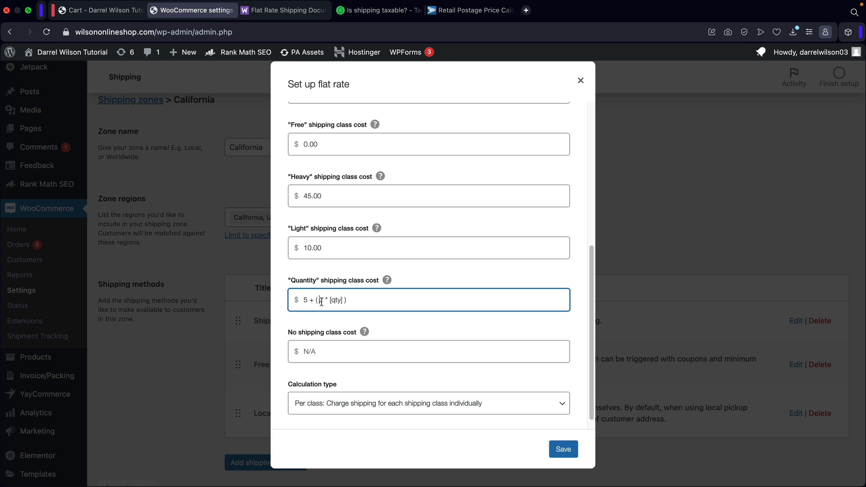
pyautogui.moveTo(320, 301); pyautogui.dragTo(346, 300)
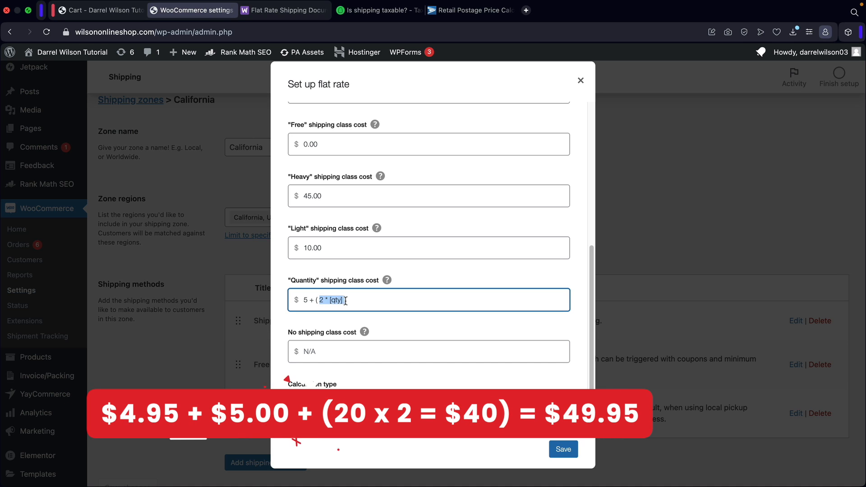
pyautogui.moveTo(346, 300)
pyautogui.mouseDown()
pyautogui.moveTo(299, 300)
pyautogui.moveTo(353, 299)
pyautogui.mouseUp()
pyautogui.scroll(3, 361, 302)
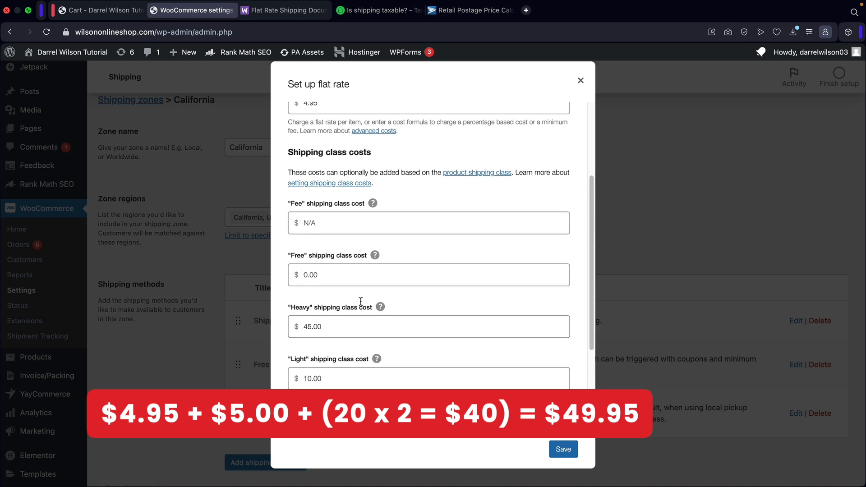
pyautogui.scroll(3, 361, 304)
pyautogui.moveTo(305, 184); pyautogui.dragTo(334, 183)
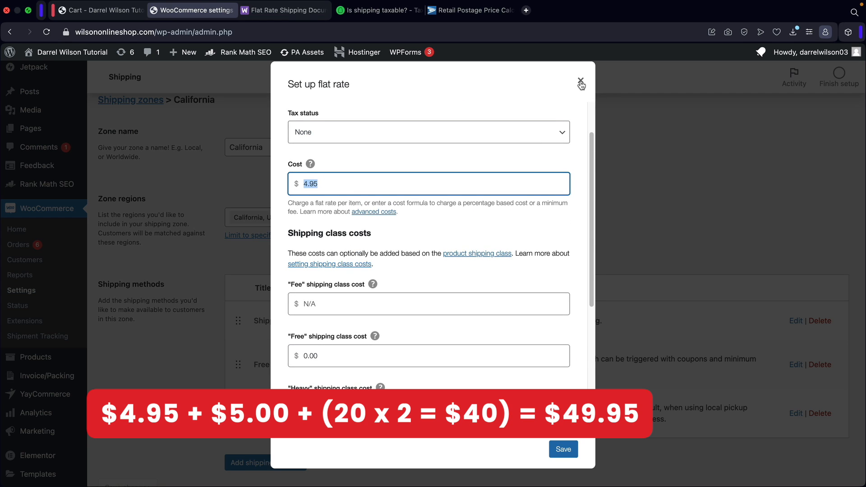
pyautogui.click(111, 11)
pyautogui.moveTo(773, 249); pyautogui.dragTo(730, 246)
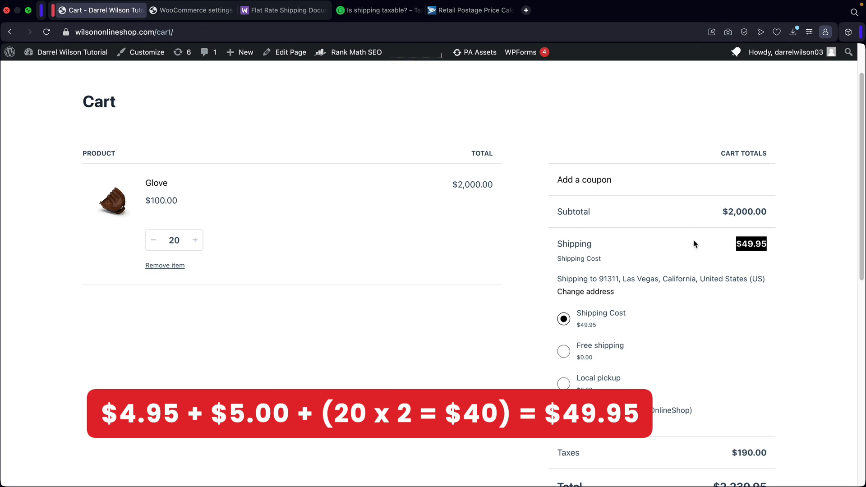
pyautogui.click(560, 240)
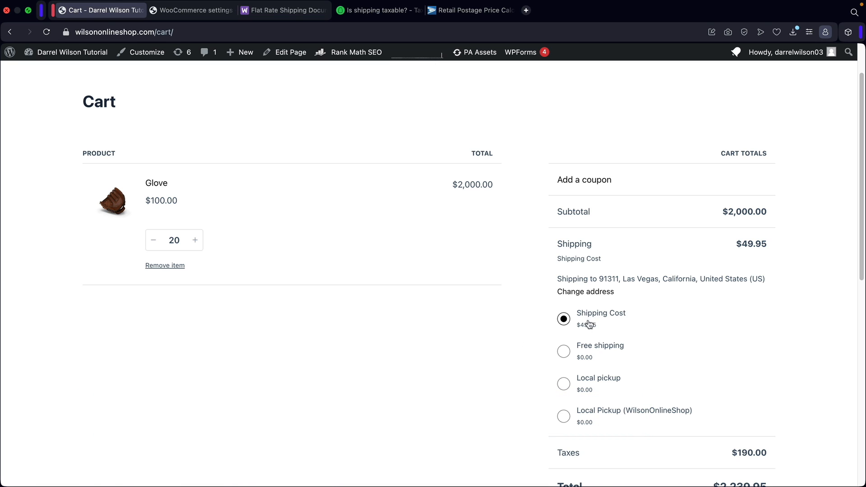
# Disable the Free shipping method in the California shipping zone and save the changes.
pyautogui.click(563, 355)
pyautogui.click(201, 13)
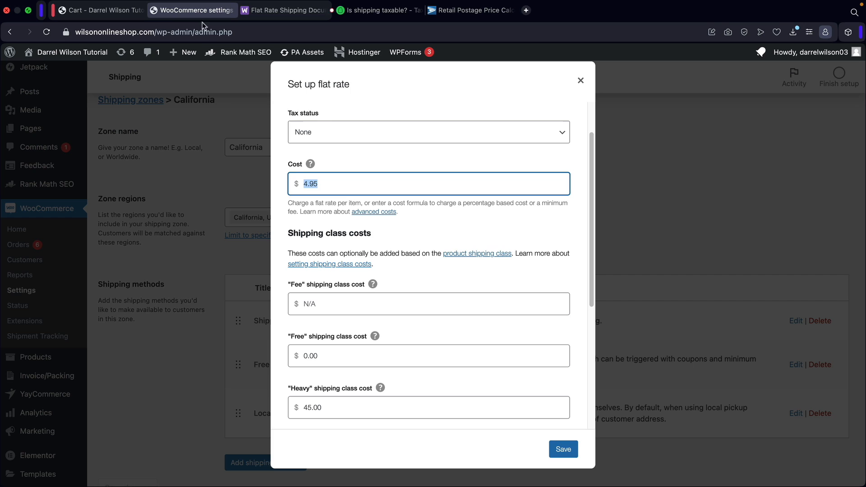
pyautogui.click(578, 82)
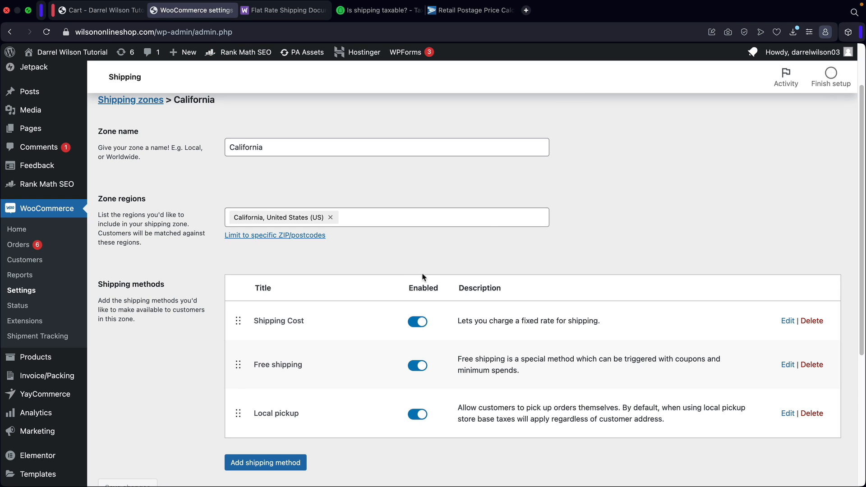
pyautogui.click(787, 364)
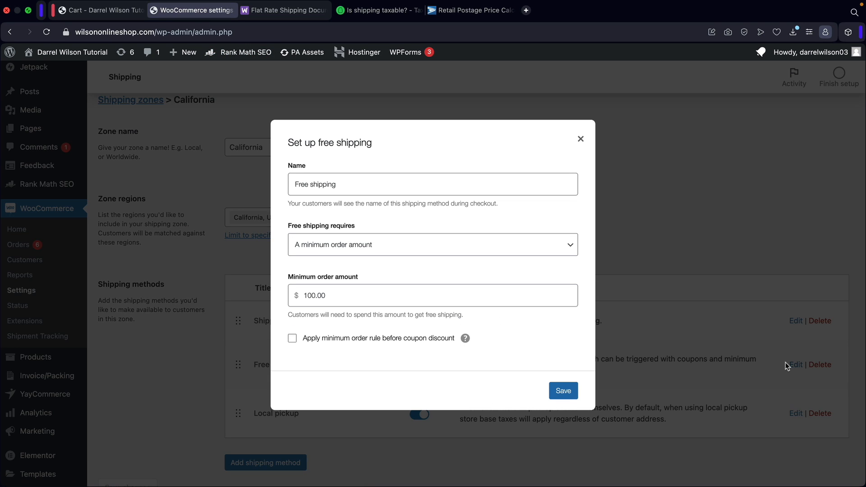
pyautogui.click(582, 140)
pyautogui.click(417, 366)
pyautogui.click(127, 484)
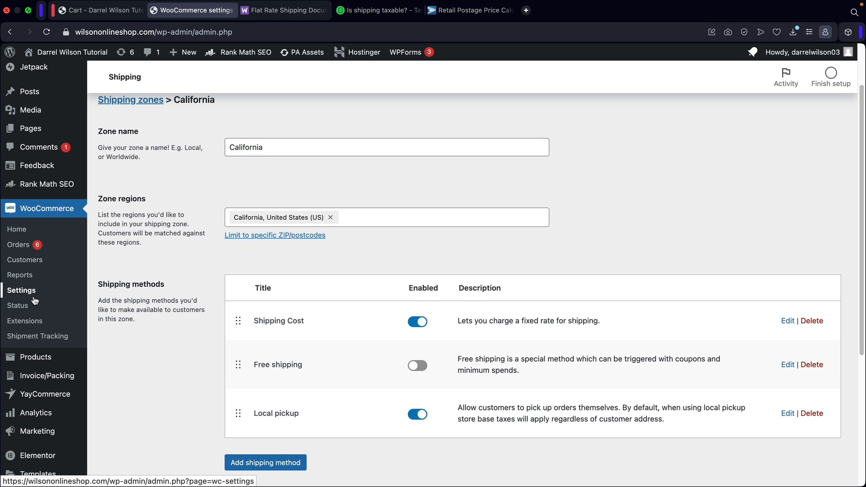
# Start a new coupon with the code darrelfree and Percentage discount as its discount type.
pyautogui.scroll(-3, 18, 300)
pyautogui.moveTo(35, 300)
pyautogui.scroll(-2, 35, 300)
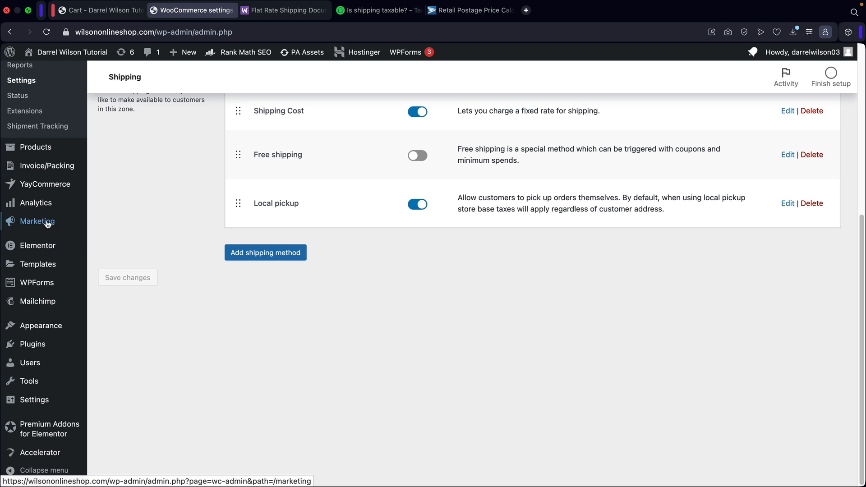
pyautogui.moveTo(48, 223)
pyautogui.click(113, 242)
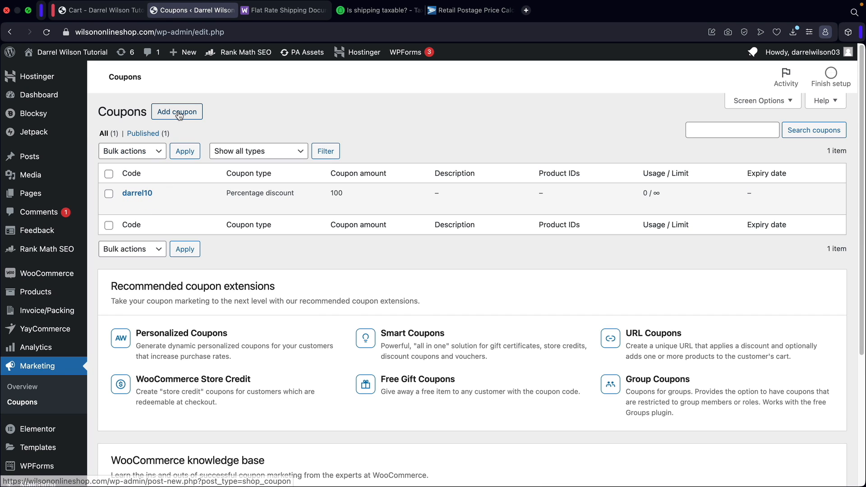
pyautogui.click(178, 113)
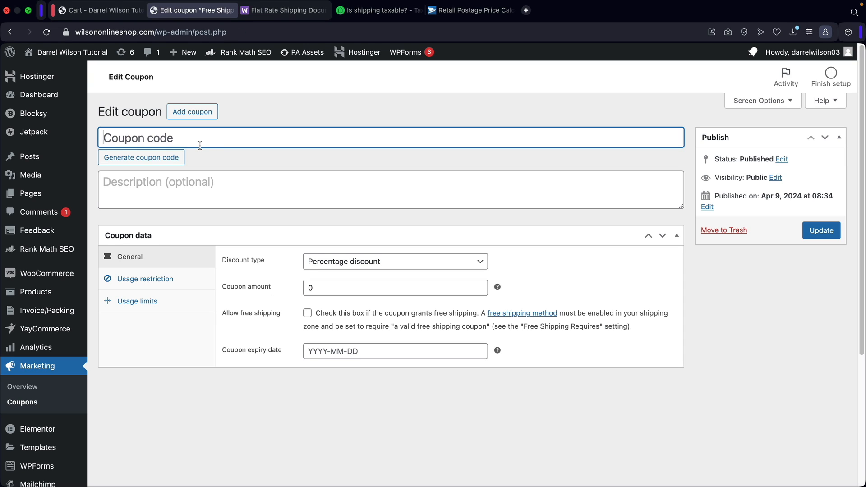
pyautogui.write('darrelfree')
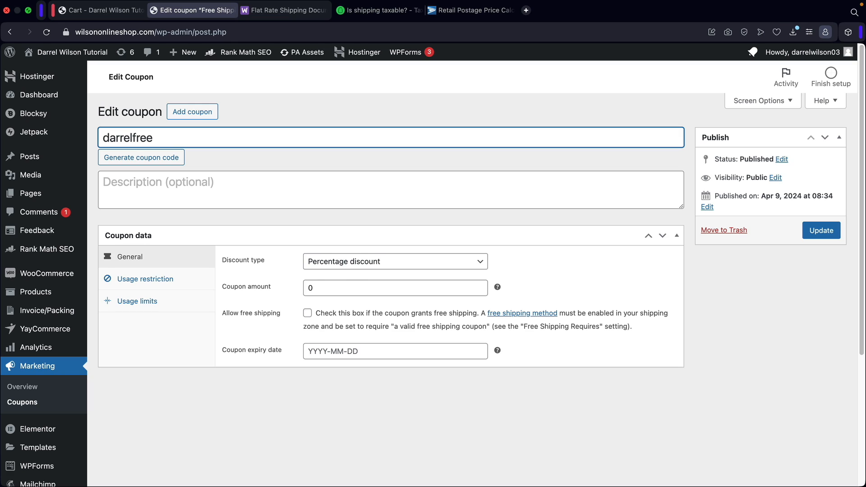
pyautogui.click(342, 263)
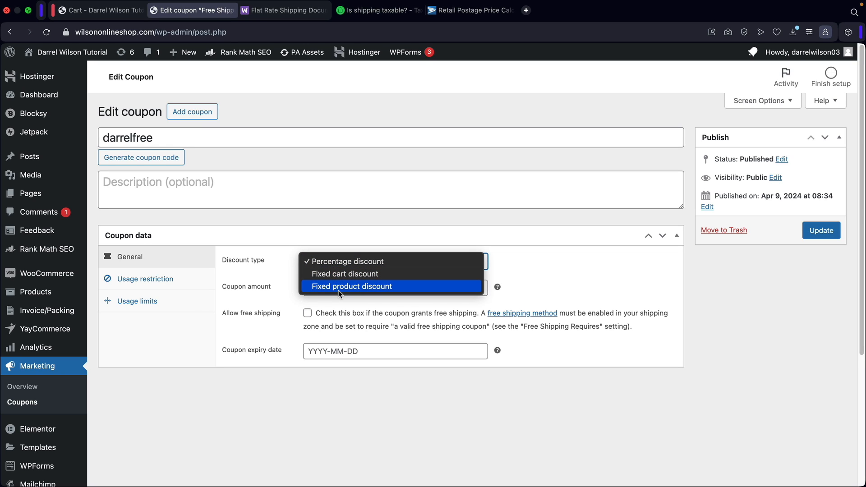
pyautogui.click(347, 262)
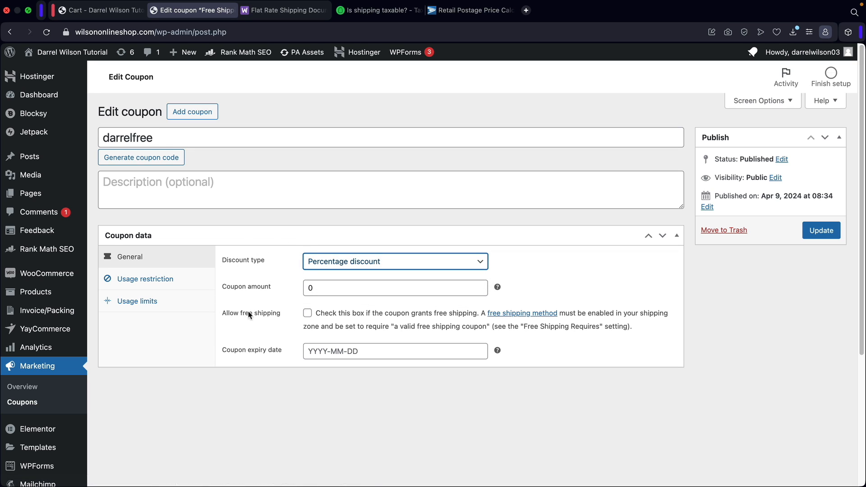
# Allow free shipping on the darrelfree coupon, update it and read the note about the required free shipping setting.
pyautogui.click(307, 313)
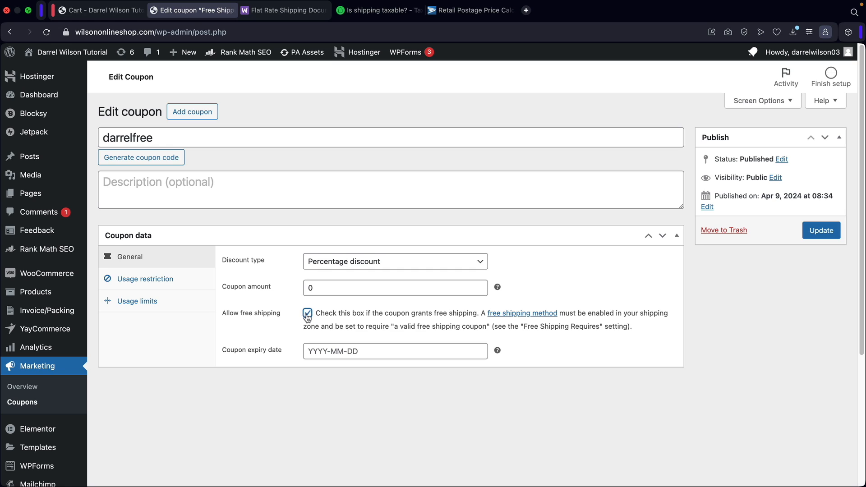
pyautogui.click(822, 231)
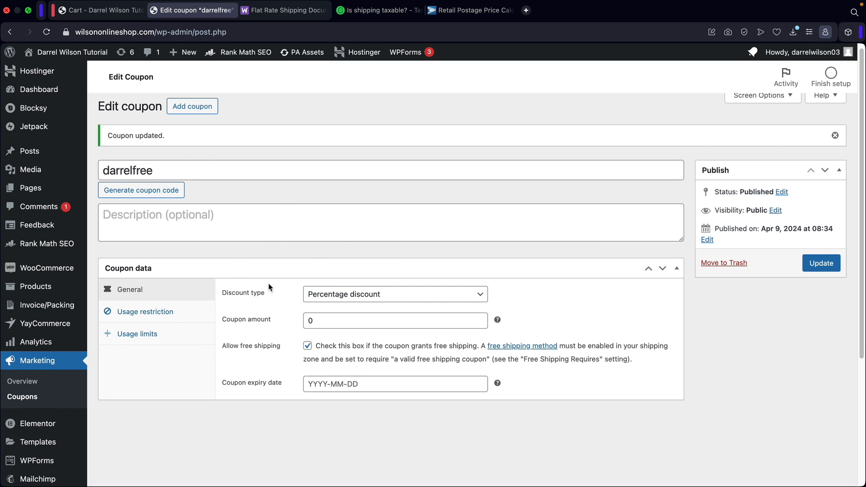
pyautogui.moveTo(360, 360); pyautogui.dragTo(505, 361)
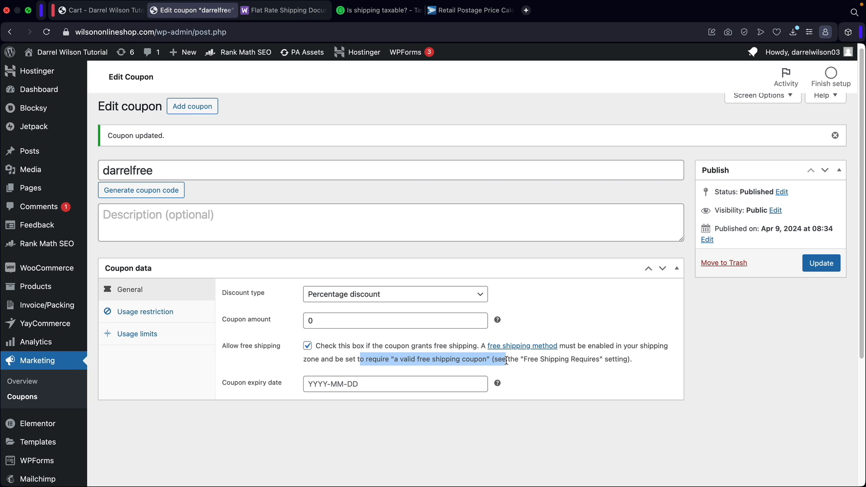
pyautogui.click(506, 361)
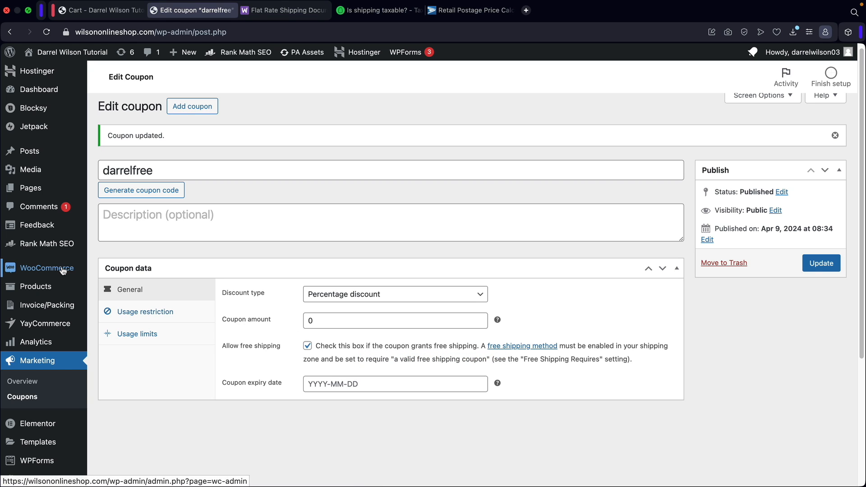
# Set the California zone's Free shipping method to require "A valid free shipping coupon", save it and enable the method.
pyautogui.moveTo(64, 268)
pyautogui.click(118, 331)
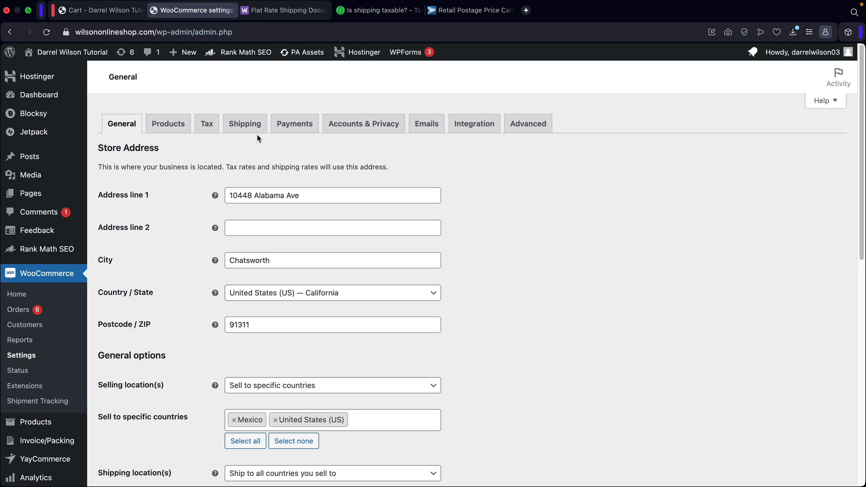
pyautogui.click(253, 126)
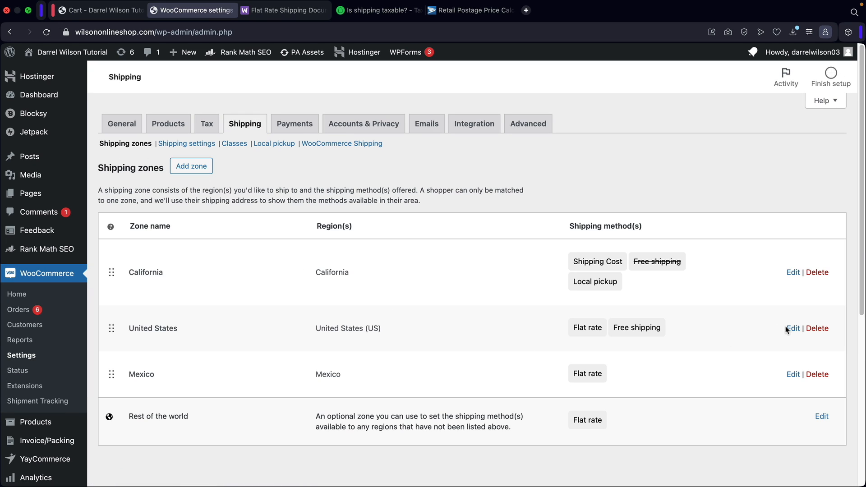
pyautogui.click(793, 273)
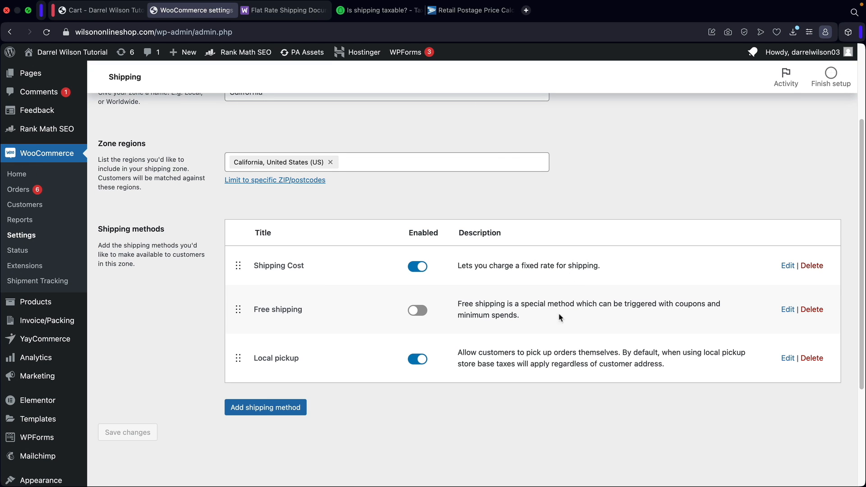
pyautogui.click(788, 310)
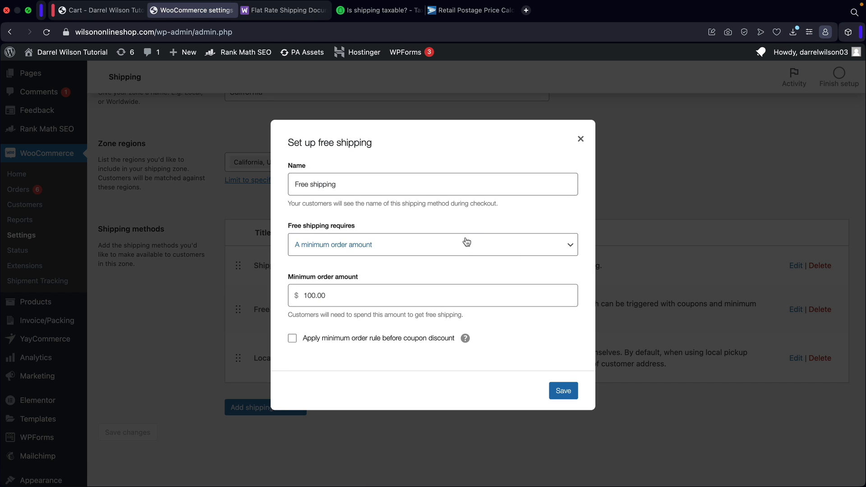
pyautogui.click(467, 241)
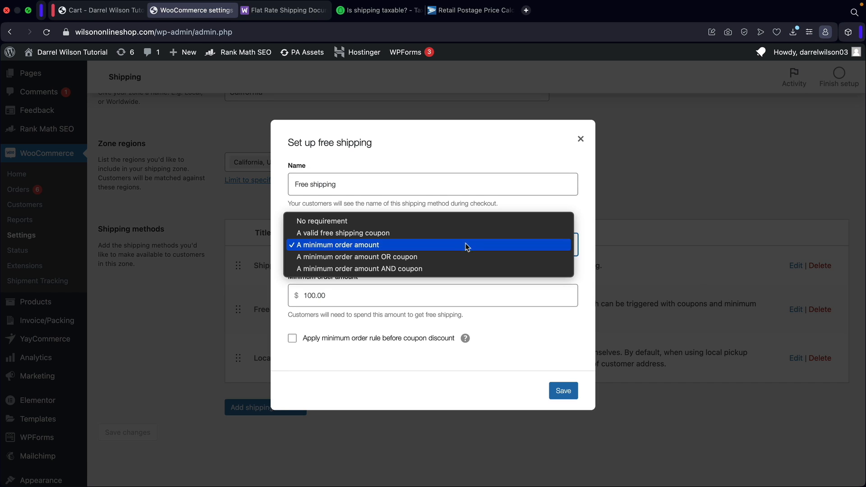
pyautogui.click(443, 233)
pyautogui.click(564, 347)
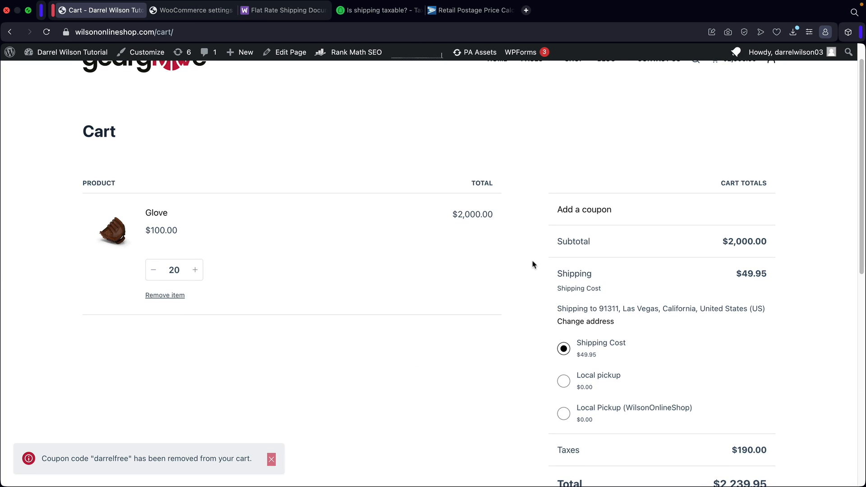
# Apply the coupon code darrelfree in the cart and check the shipping options and order total.
pyautogui.scroll(-2, 558, 274)
pyautogui.scroll(-1, 557, 273)
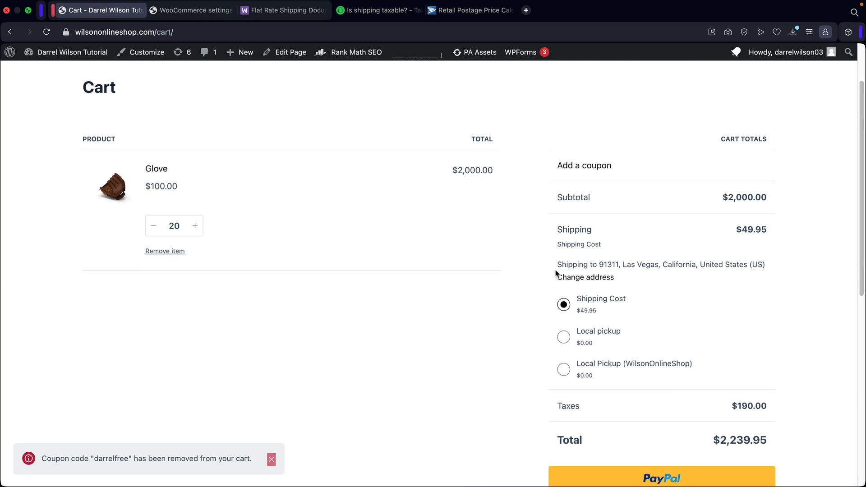
pyautogui.click(590, 171)
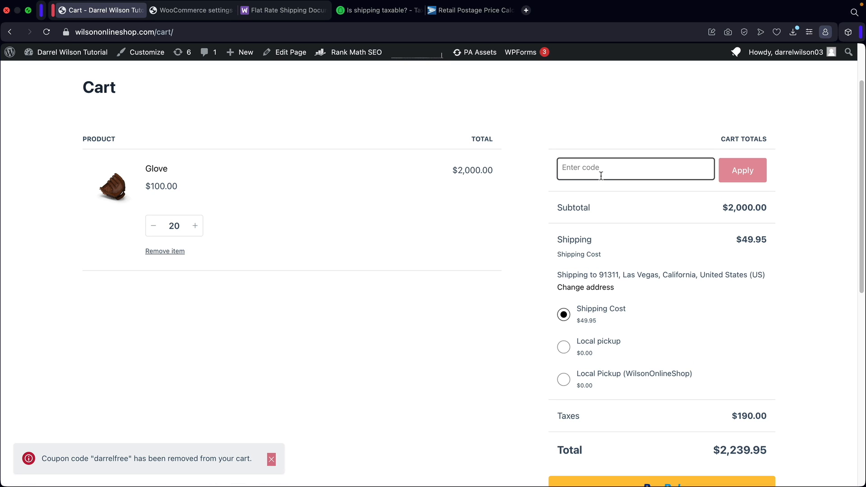
pyautogui.write('darrelfree')
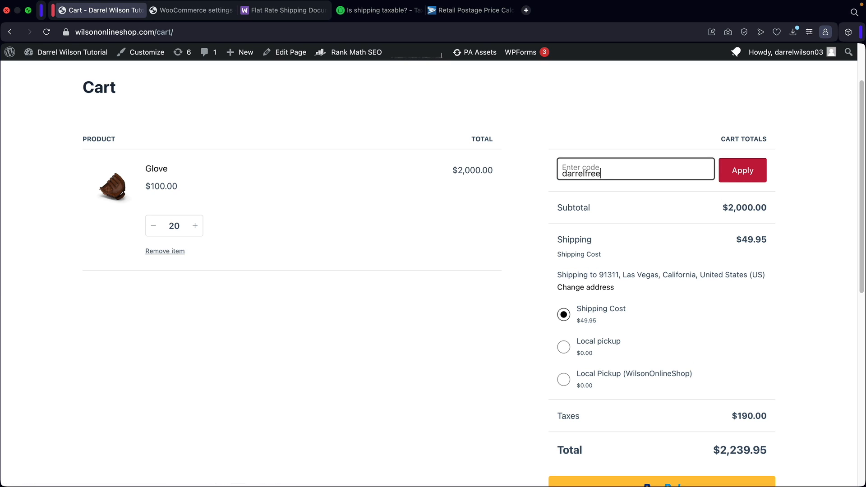
pyautogui.click(739, 172)
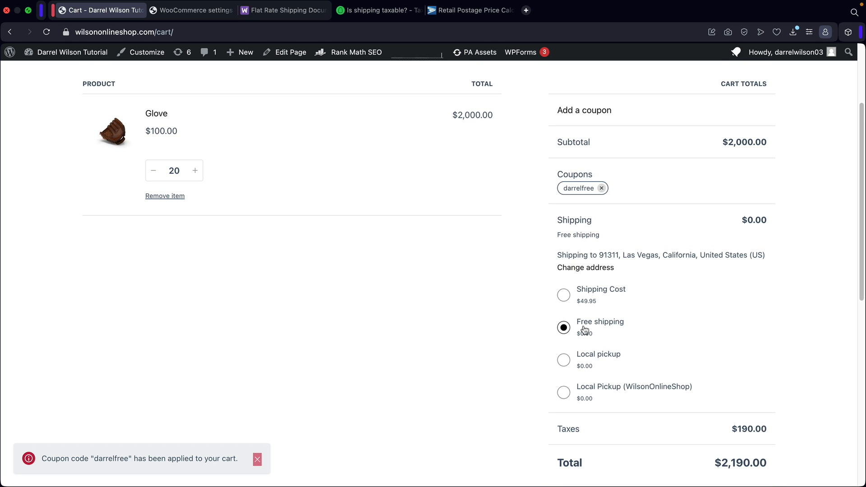
pyautogui.scroll(-2, 550, 309)
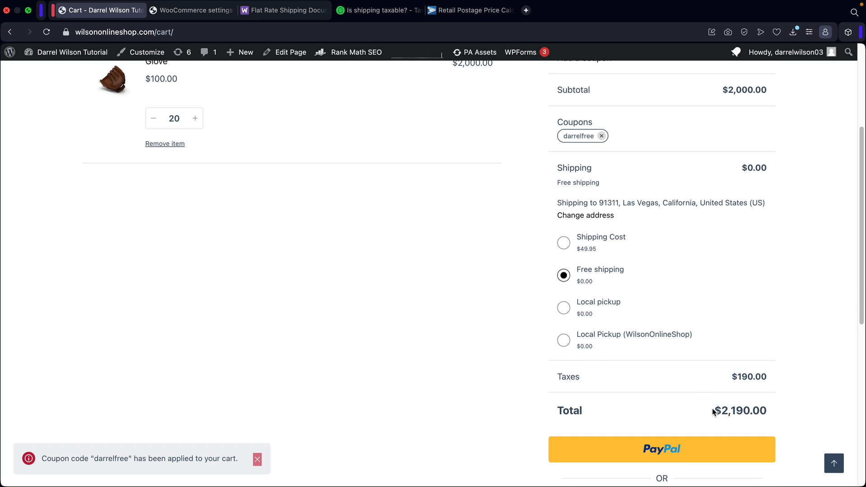
pyautogui.scroll(2, 523, 343)
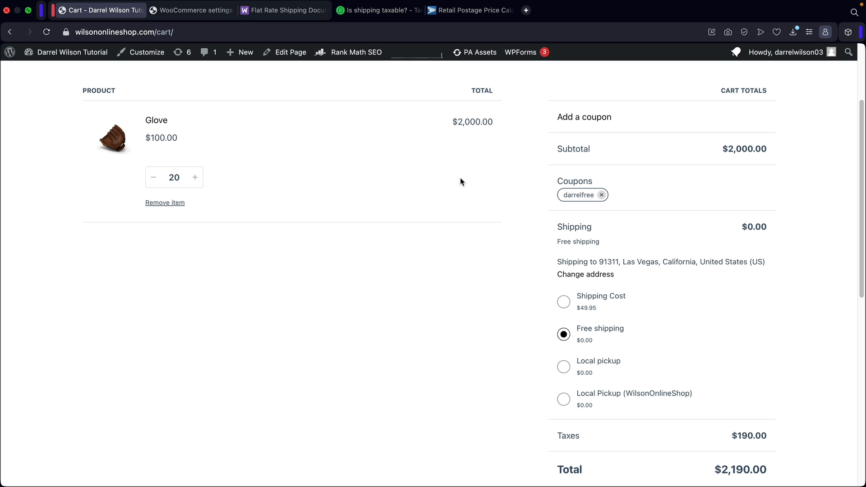
# Return to the WooCommerce shipping settings and open the California zone's Shipping Cost method for editing.
pyautogui.moveTo(63, 53)
pyautogui.click(70, 76)
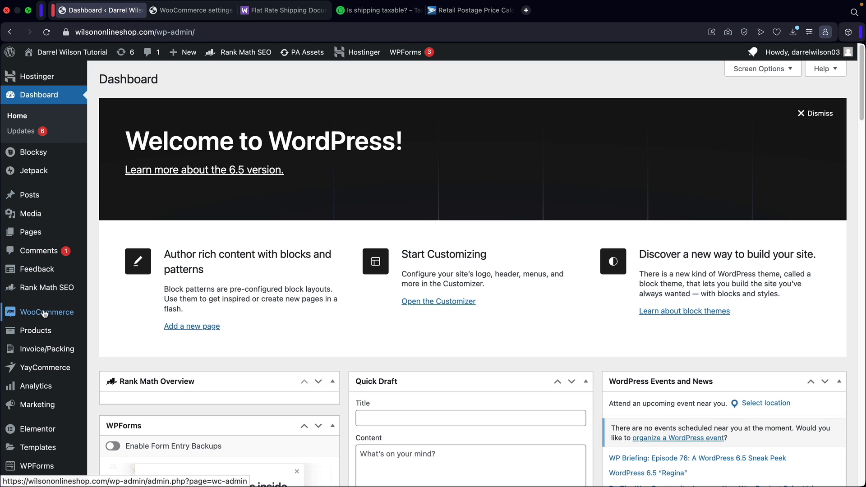
pyautogui.moveTo(44, 313)
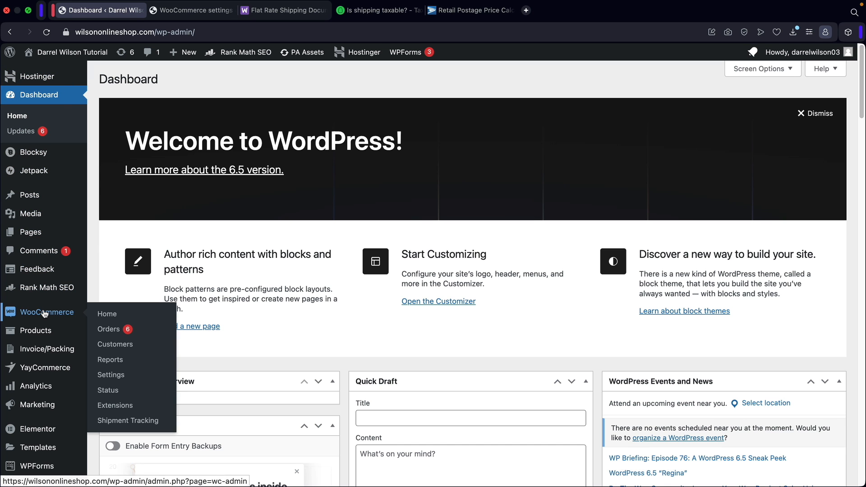
pyautogui.click(124, 382)
pyautogui.click(244, 130)
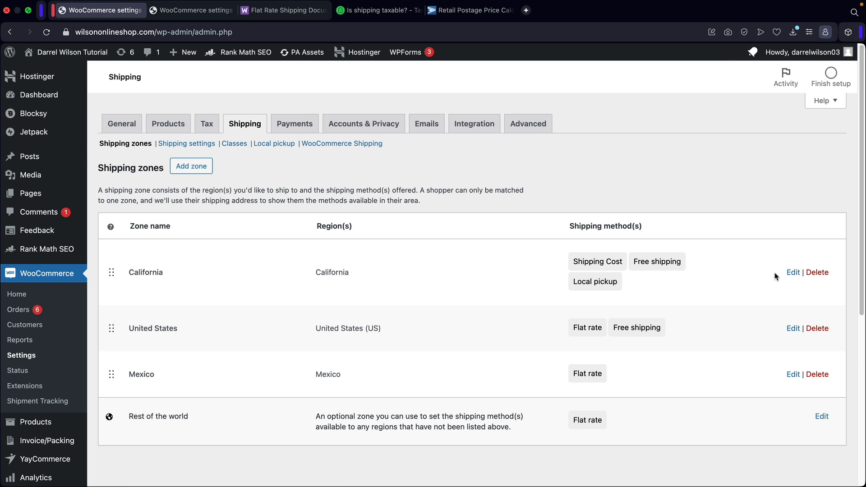
pyautogui.click(793, 273)
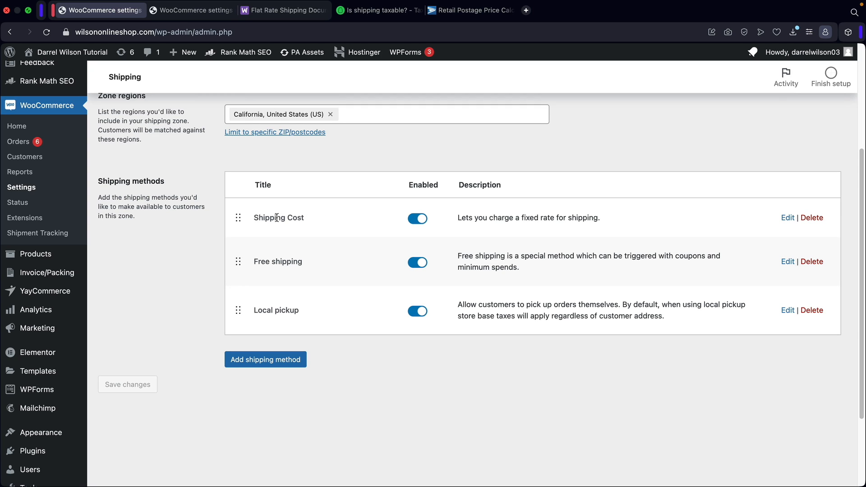
pyautogui.moveTo(277, 218); pyautogui.dragTo(334, 218)
pyautogui.click(788, 218)
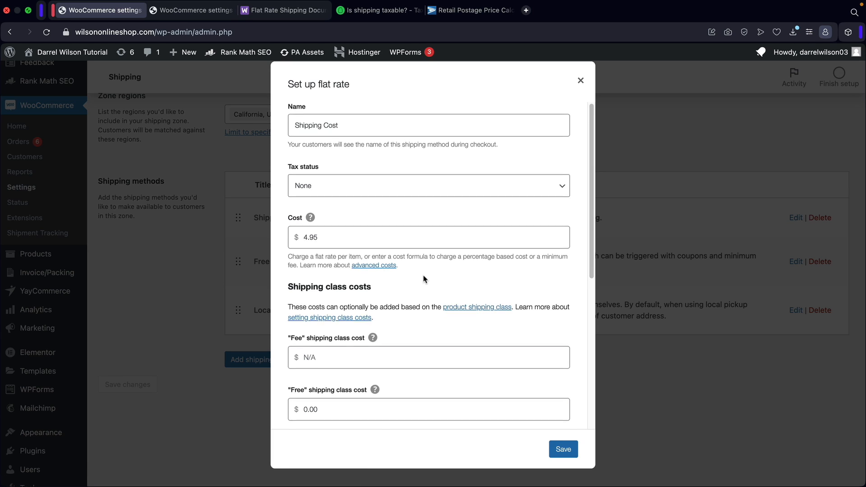
# Review the Free, Heavy, Light, Quantity and Fee shipping class costs in the flat rate settings.
pyautogui.scroll(-6, 423, 278)
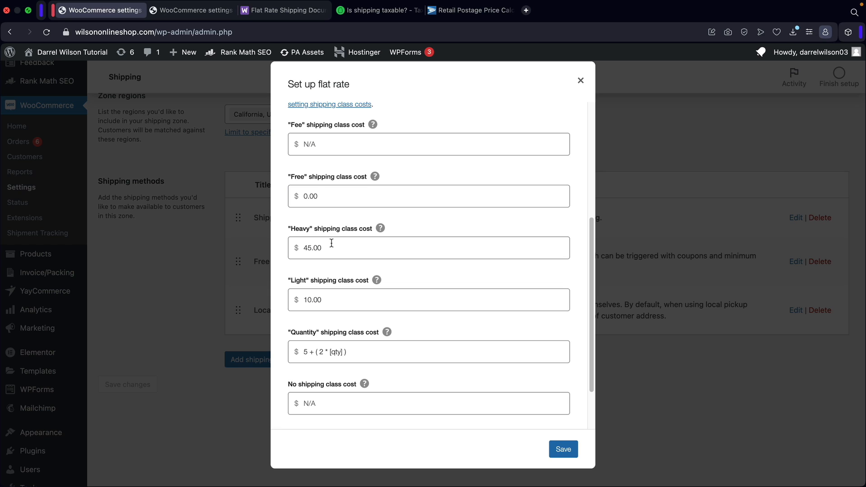
pyautogui.doubleClick(346, 188)
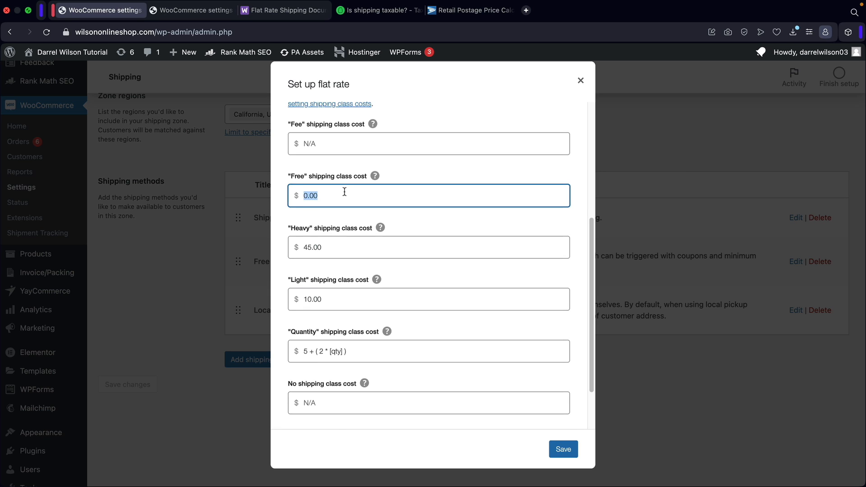
pyautogui.scroll(-2, 346, 188)
pyautogui.doubleClick(325, 239)
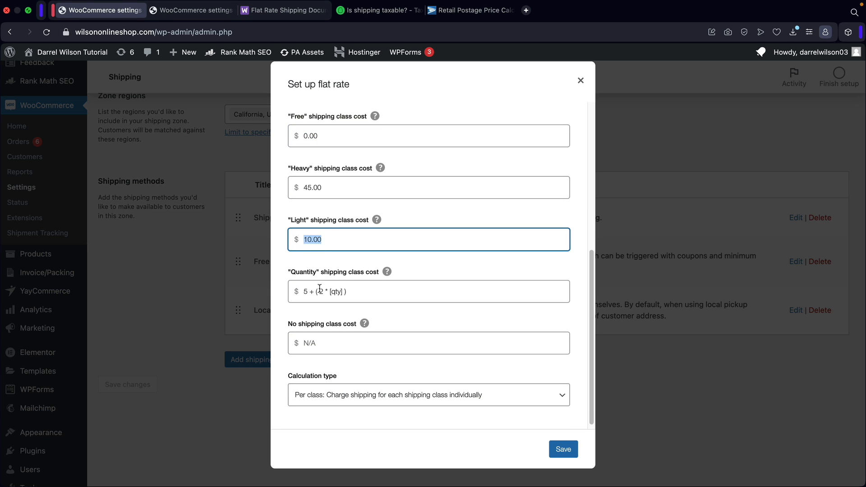
pyautogui.tripleClick(356, 293)
pyautogui.click(356, 293)
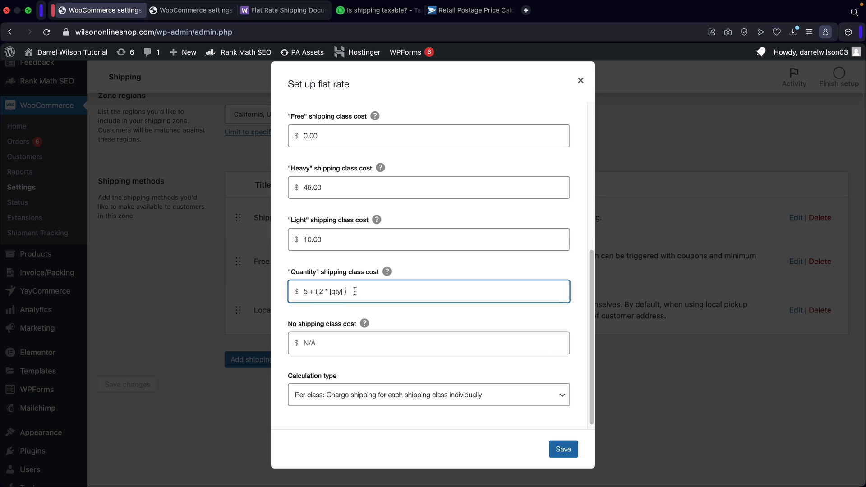
pyautogui.scroll(3, 355, 292)
pyautogui.click(355, 157)
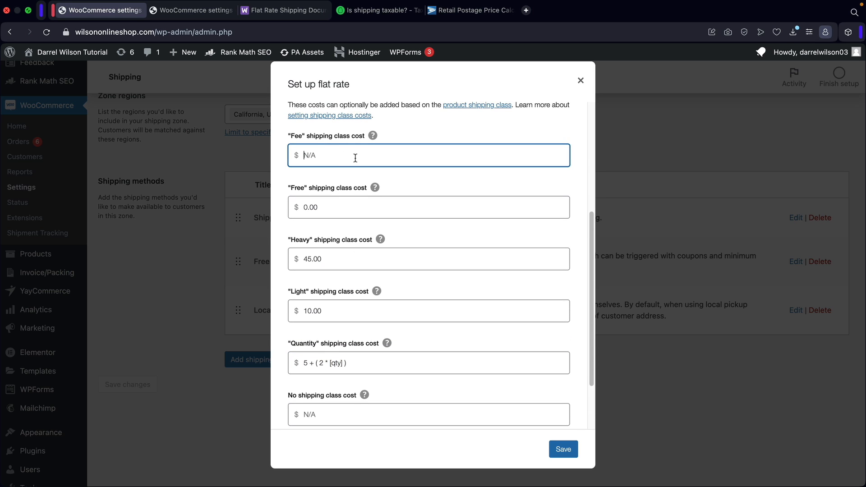
# Find the Percentage-Based Flat Rate example in the Flat Rate Shipping documentation.
pyautogui.click(293, 18)
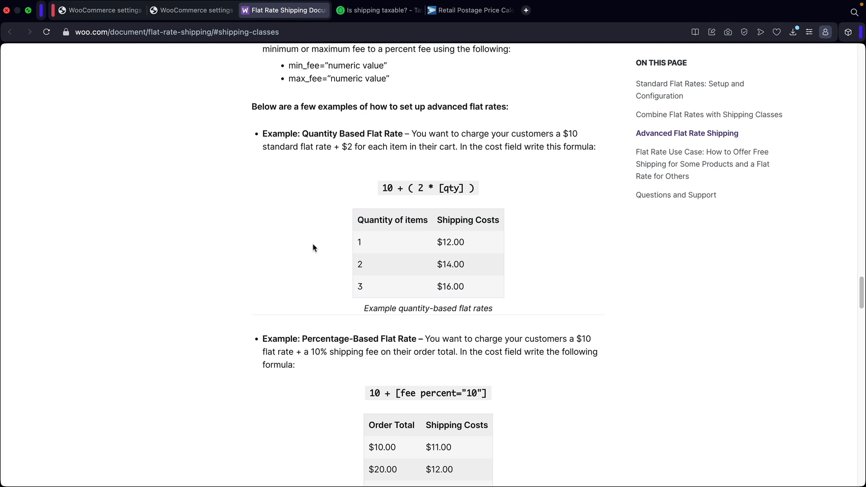
pyautogui.scroll(-2, 314, 249)
pyautogui.scroll(-5, 315, 249)
pyautogui.moveTo(302, 170); pyautogui.dragTo(420, 169)
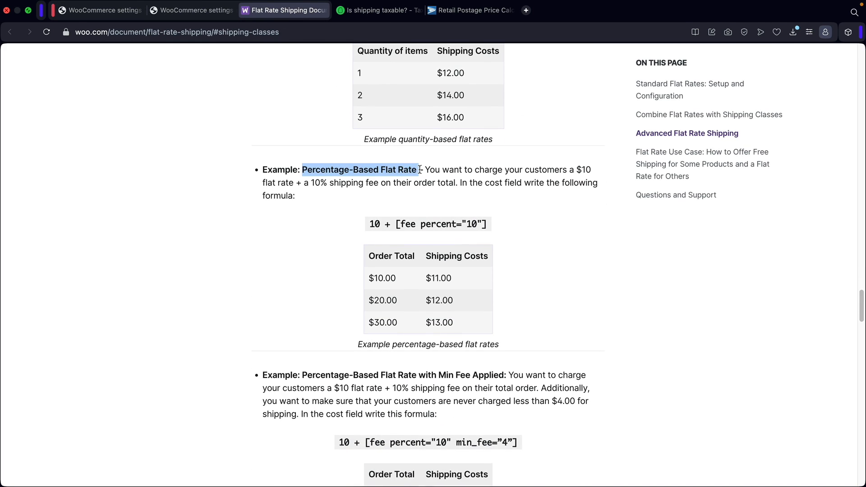
# Copy the documentation's percentage-based flat rate formula into the "Fee" shipping class cost, change it to 10 + [fee percent="20"], and save.
pyautogui.moveTo(372, 224)
pyautogui.mouseDown()
pyautogui.moveTo(489, 225)
pyautogui.moveTo(370, 225)
pyautogui.mouseUp()
pyautogui.rightClick(374, 225)
pyautogui.click(388, 280)
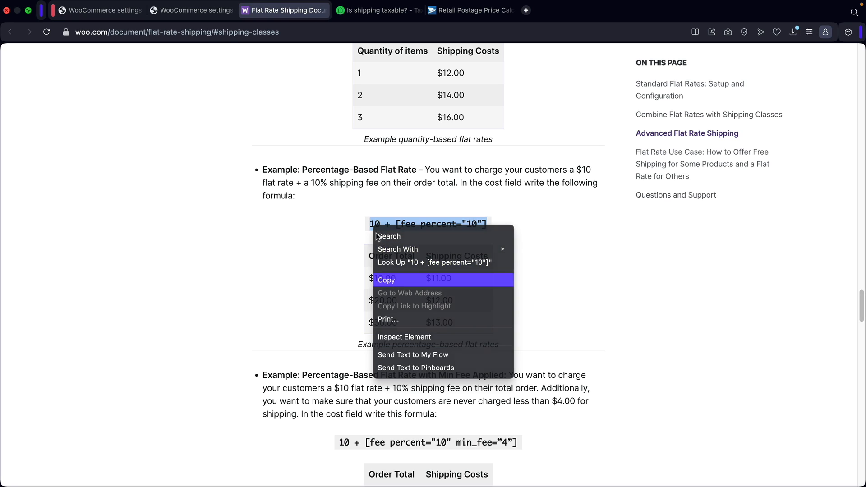
pyautogui.click(101, 11)
pyautogui.rightClick(320, 151)
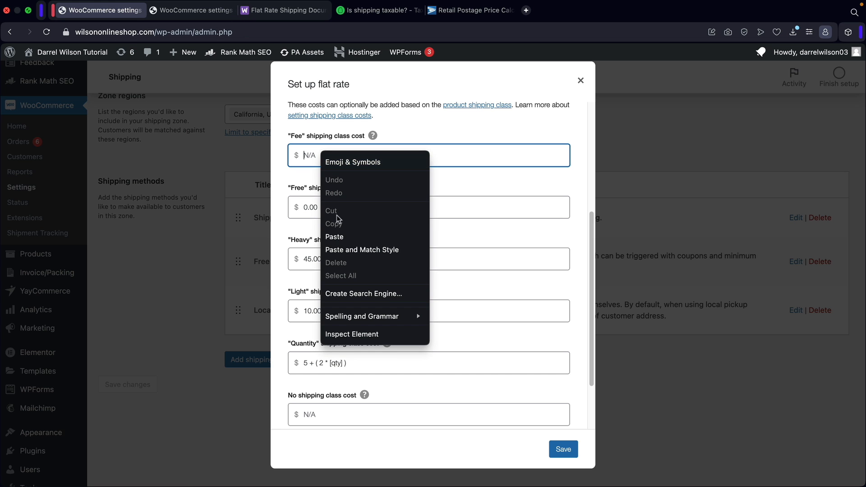
pyautogui.click(341, 235)
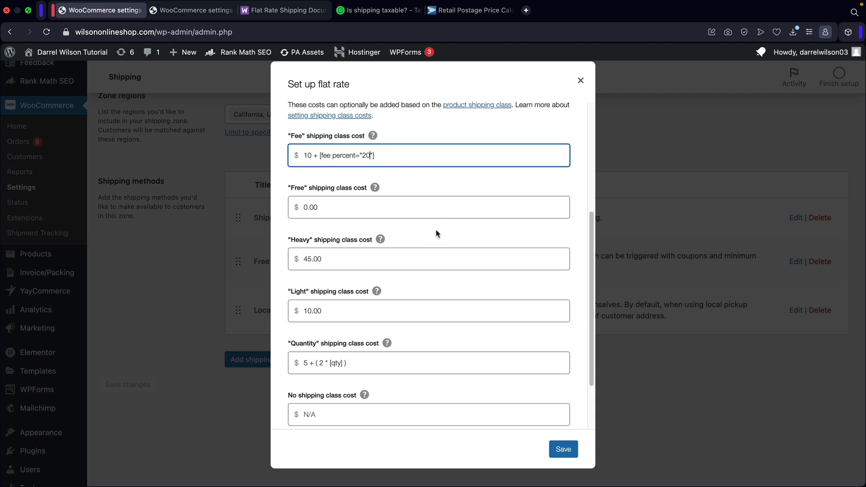
pyautogui.click(563, 449)
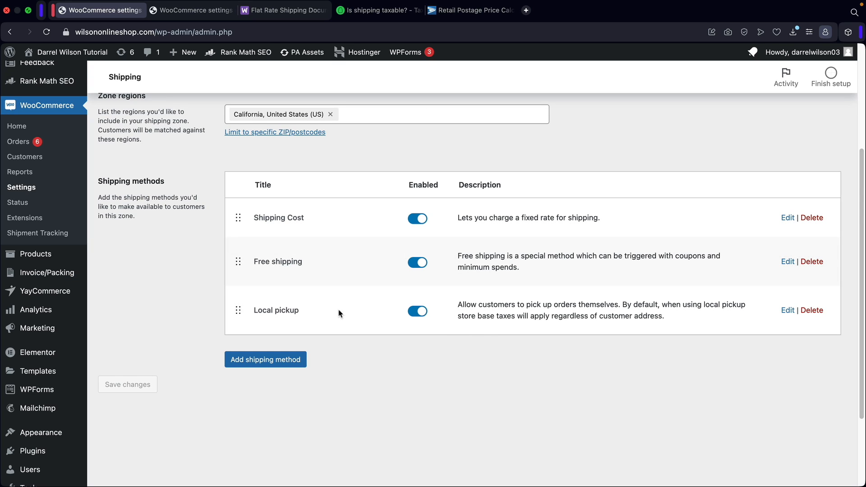
# Assign the Fee shipping class to the OutDoor Lamp product, update it, and view its store page.
pyautogui.click(58, 259)
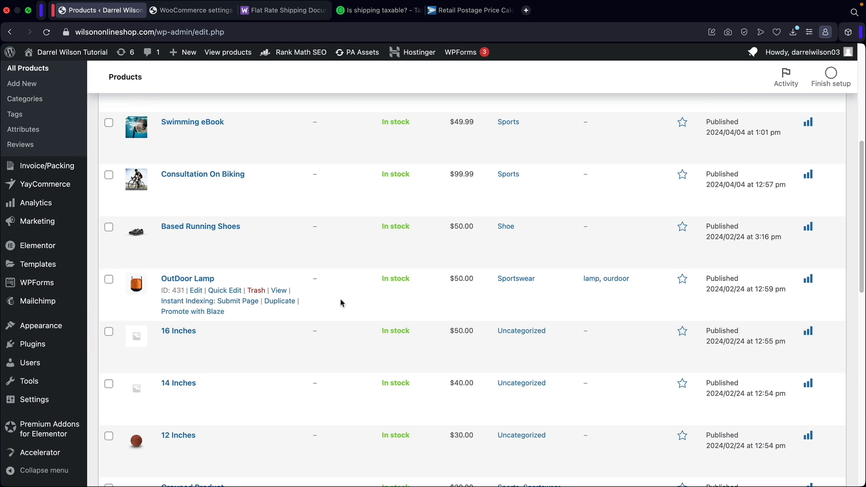
pyautogui.click(196, 293)
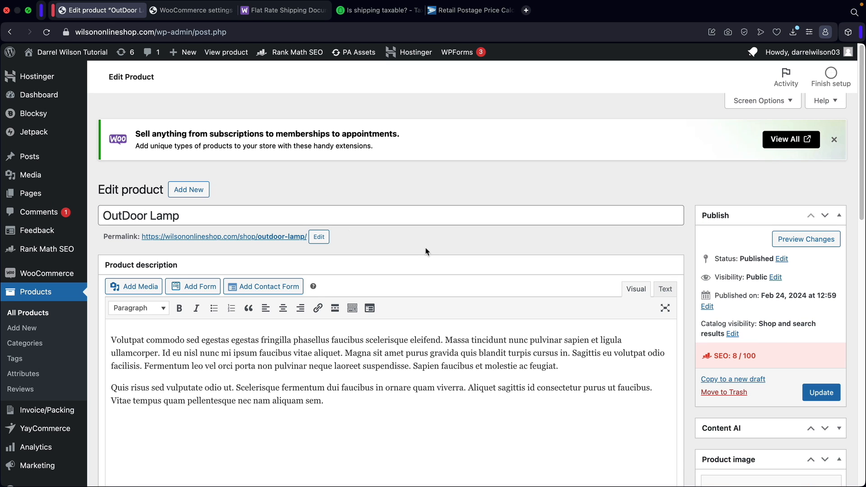
pyautogui.scroll(-10, 427, 251)
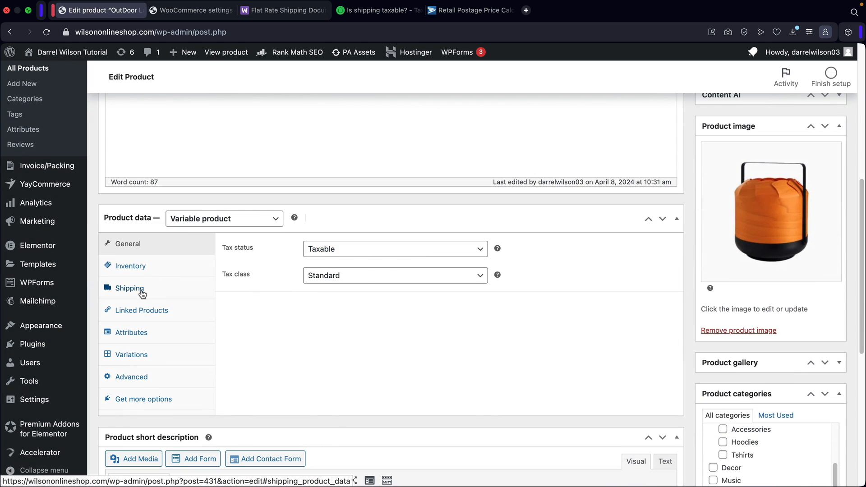
pyautogui.click(142, 294)
pyautogui.click(340, 308)
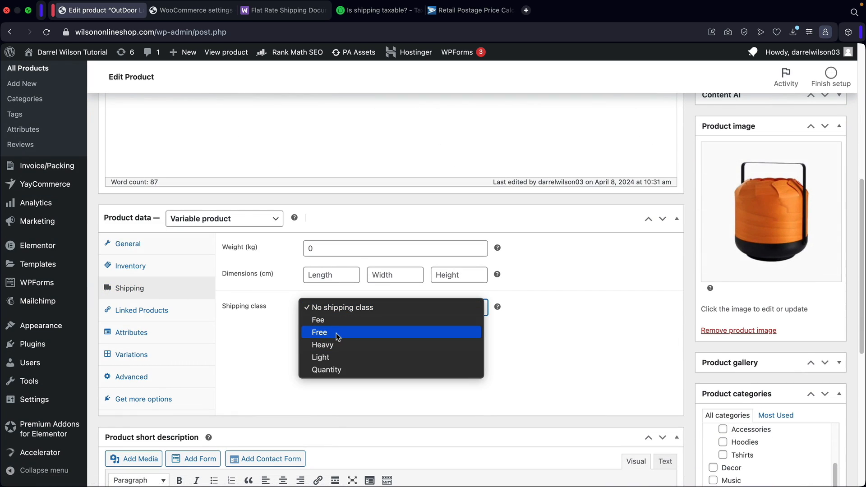
pyautogui.click(338, 321)
pyautogui.scroll(15, 626, 318)
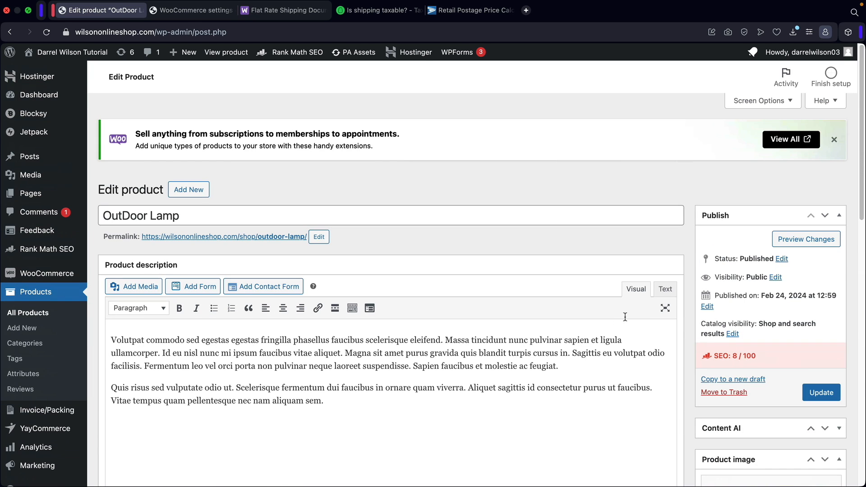
pyautogui.click(819, 389)
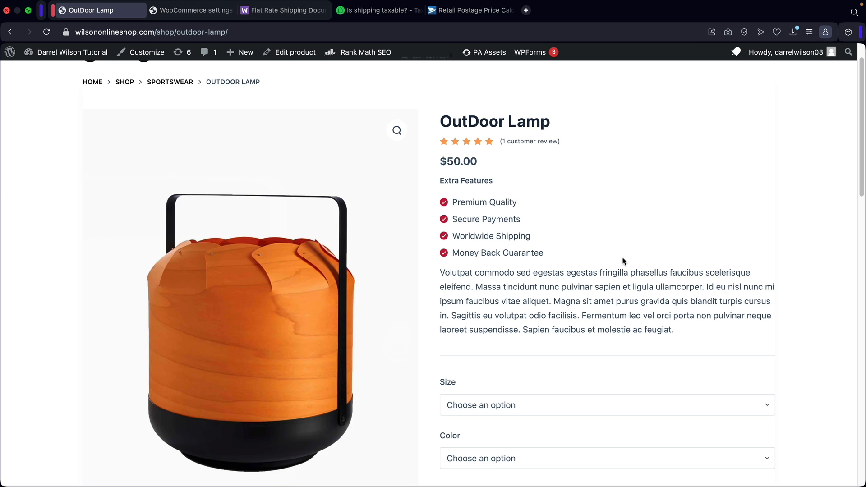
# Add five OutDoor Lamps in size Medium and color Orange to the cart and view the cart.
pyautogui.scroll(-1, 678, 294)
pyautogui.click(518, 374)
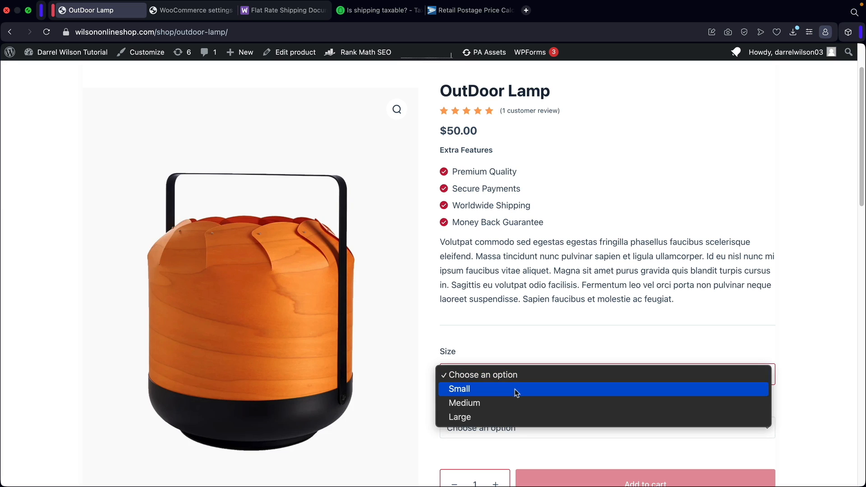
pyautogui.click(514, 403)
pyautogui.click(506, 428)
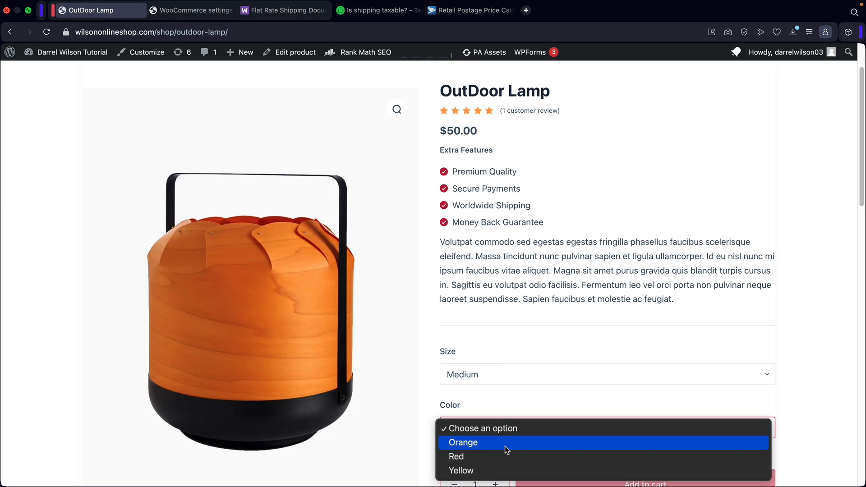
pyautogui.click(504, 447)
pyautogui.scroll(-1, 505, 447)
pyautogui.click(497, 416)
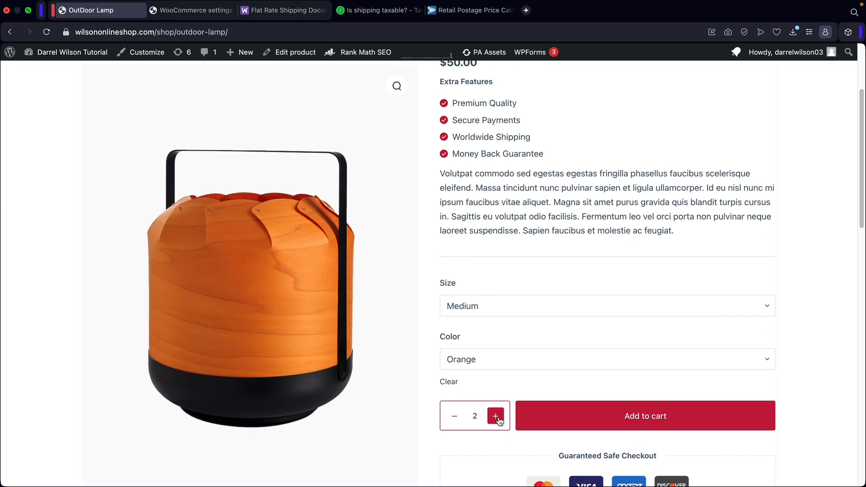
pyautogui.click(581, 415)
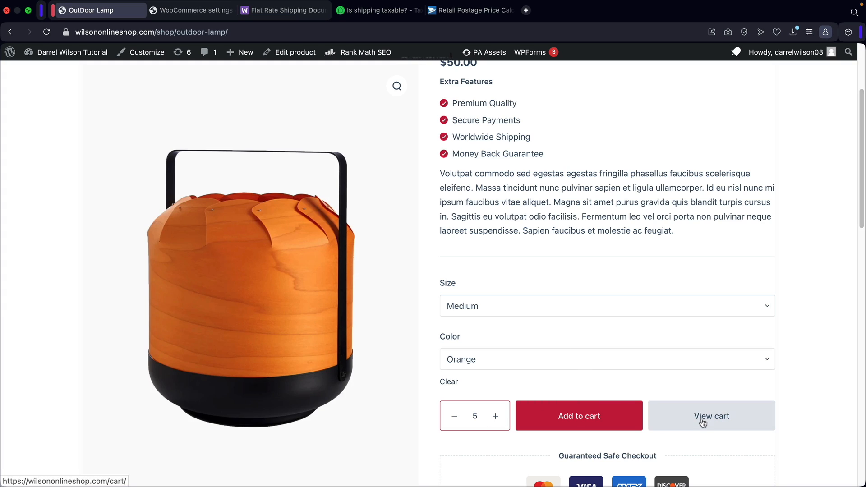
pyautogui.click(711, 419)
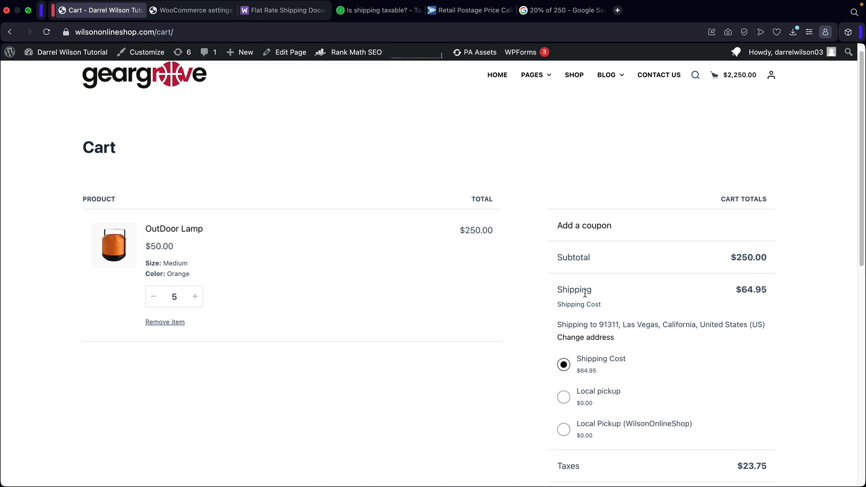
# Check the cart's shipping charge against the 20% of 250 calculation, the flat rate's base cost and the Fee class formula.
pyautogui.moveTo(773, 294); pyautogui.dragTo(736, 292)
pyautogui.click(506, 276)
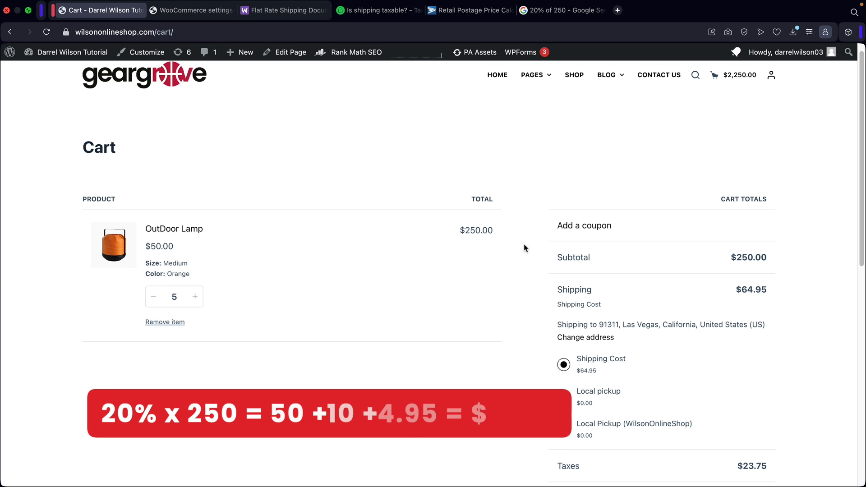
pyautogui.click(562, 14)
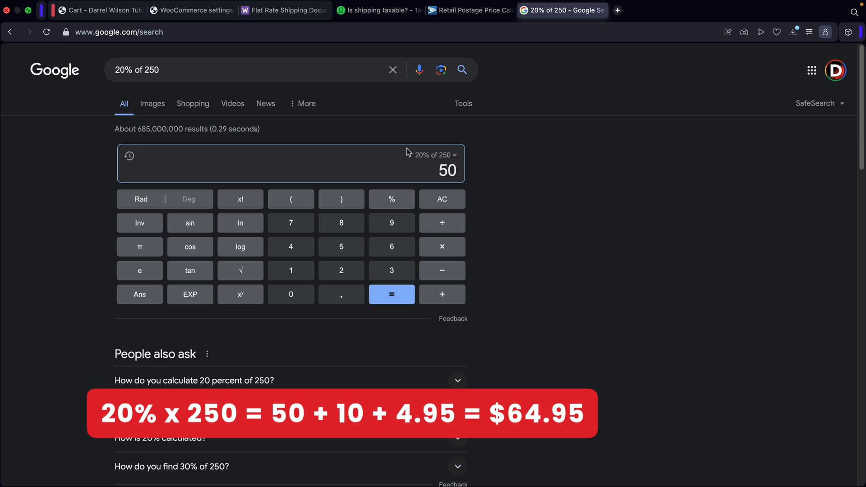
pyautogui.click(203, 10)
pyautogui.doubleClick(312, 323)
pyautogui.doubleClick(337, 203)
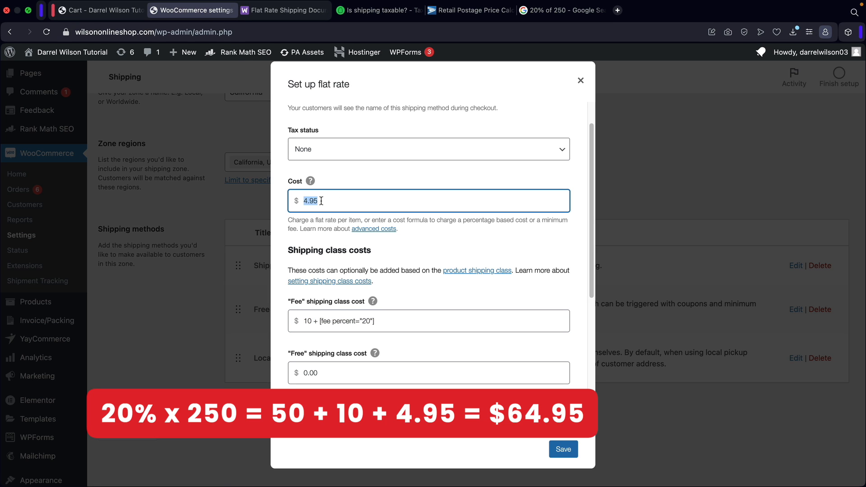
pyautogui.click(98, 14)
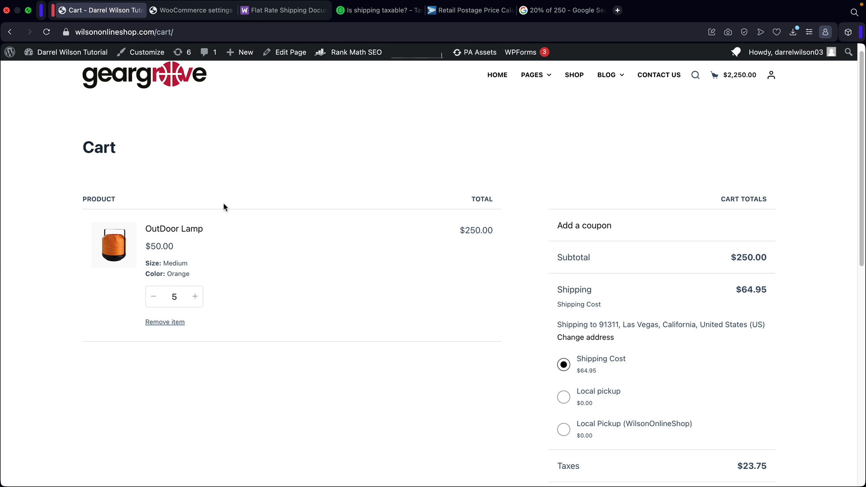
pyautogui.scroll(-1, 224, 208)
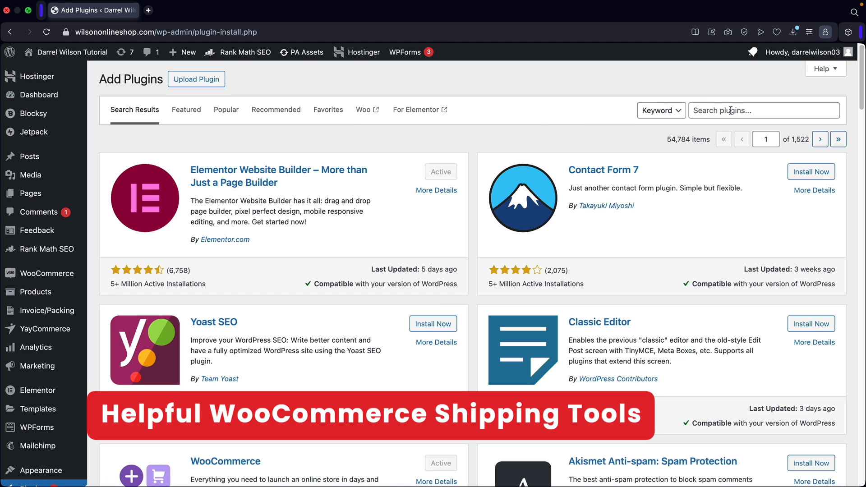
# Search the plugins for "table rate shipping" and install and activate Table Rate Shipping Method for WooCommerce by Flexible Shipping.
pyautogui.click(733, 111)
pyautogui.write('table rate s')
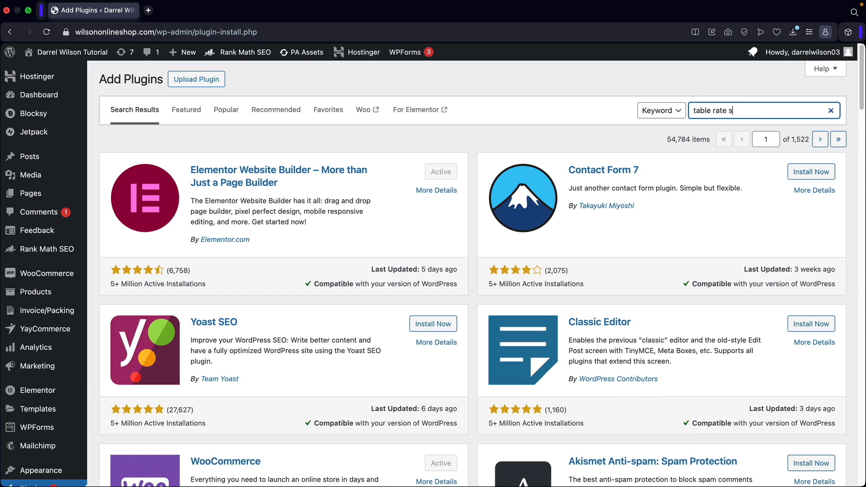
pyautogui.write('hipping')
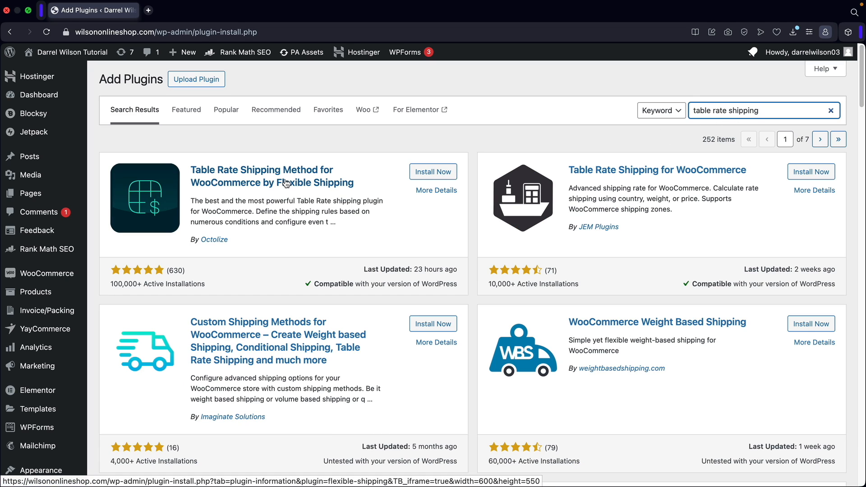
pyautogui.click(432, 173)
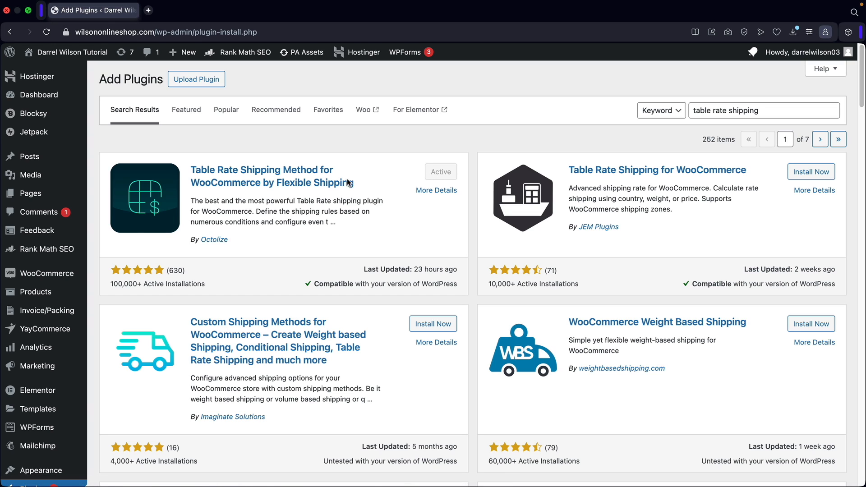
# Add a Flexible Shipping method to the California zone in the WooCommerce shipping settings.
pyautogui.moveTo(69, 277)
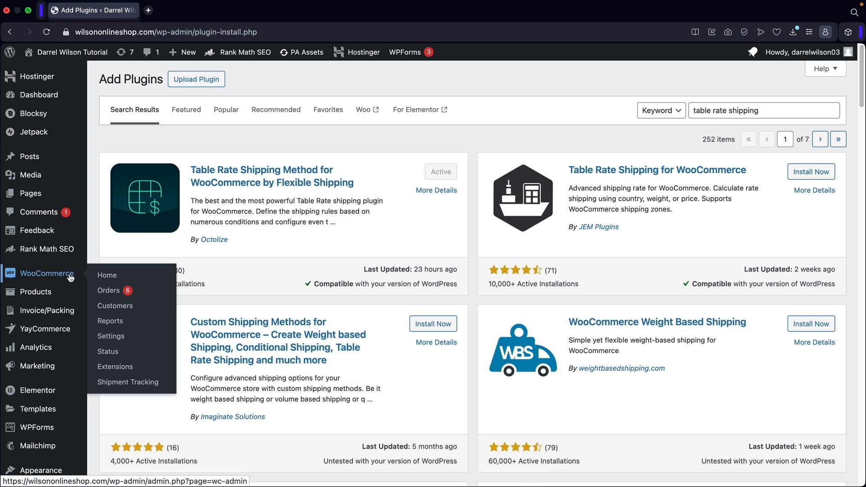
pyautogui.click(118, 339)
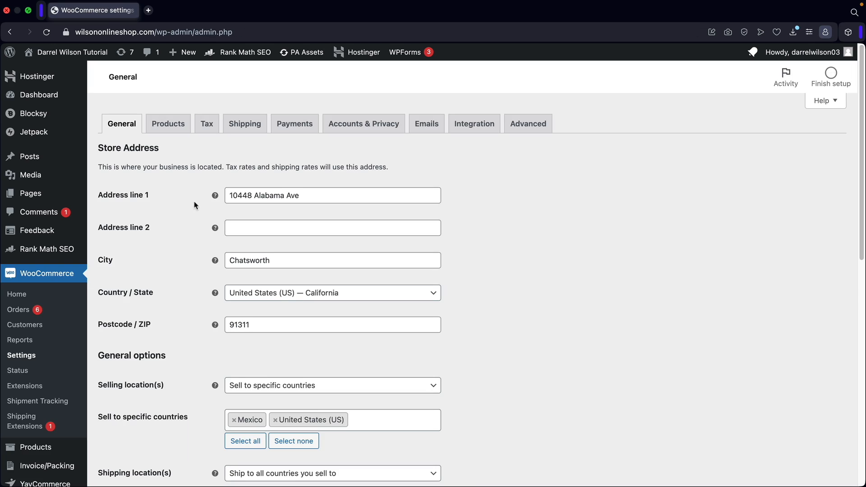
pyautogui.click(249, 128)
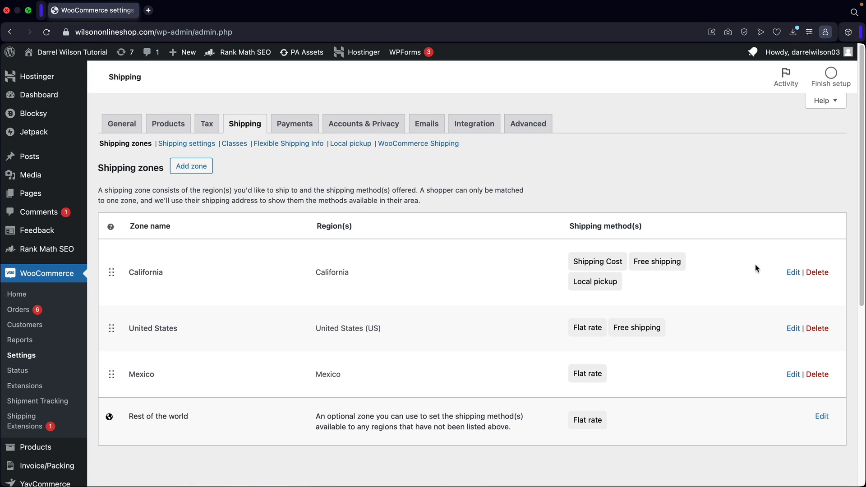
pyautogui.click(793, 273)
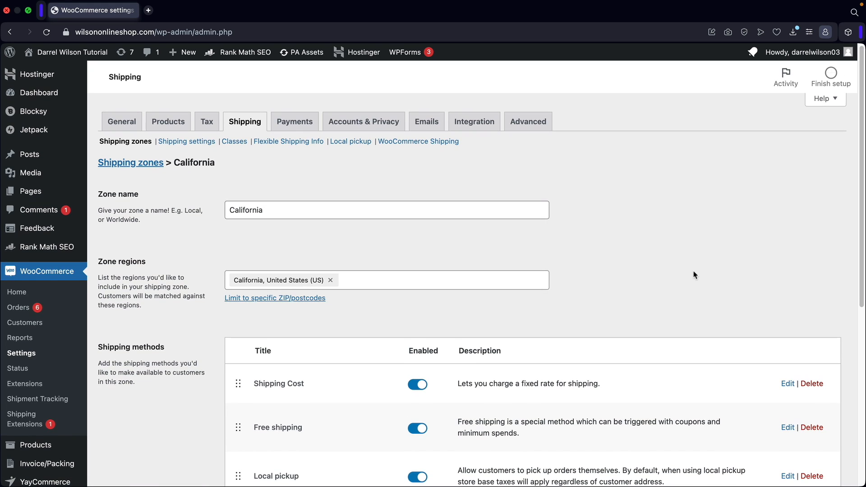
pyautogui.scroll(-5, 672, 269)
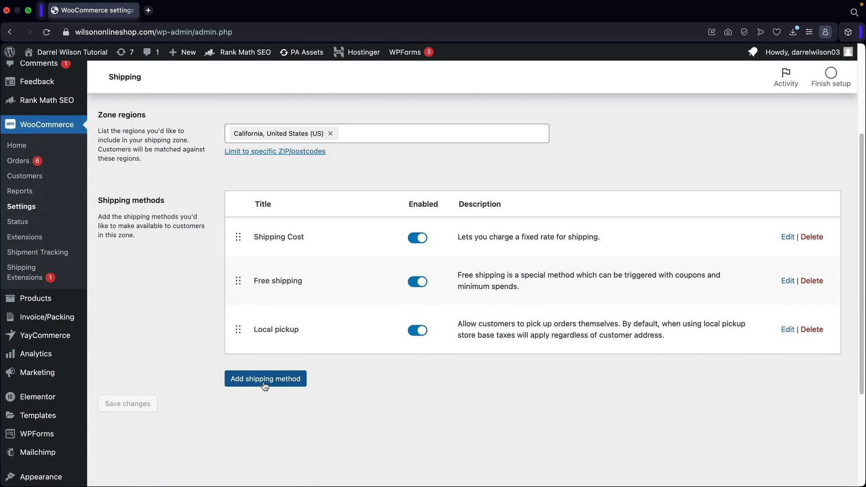
pyautogui.click(262, 384)
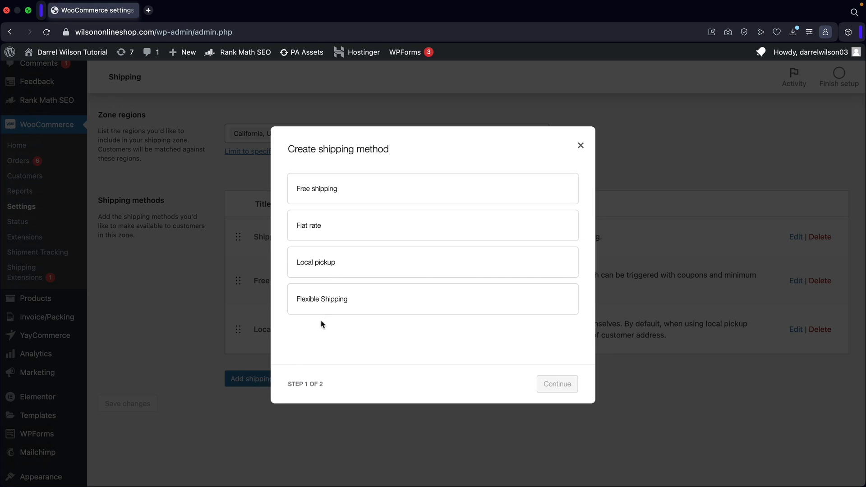
pyautogui.click(334, 302)
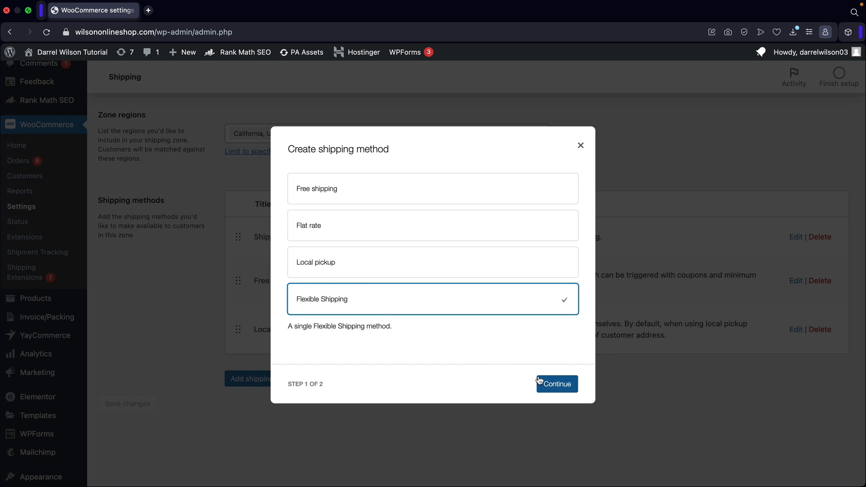
pyautogui.click(563, 386)
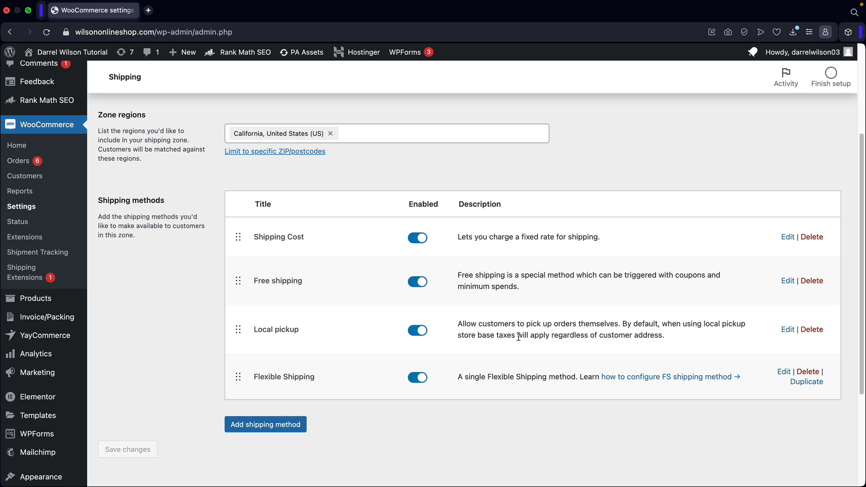
# Open the settings of California's Flexible Shipping method and examine its method title.
pyautogui.click(784, 372)
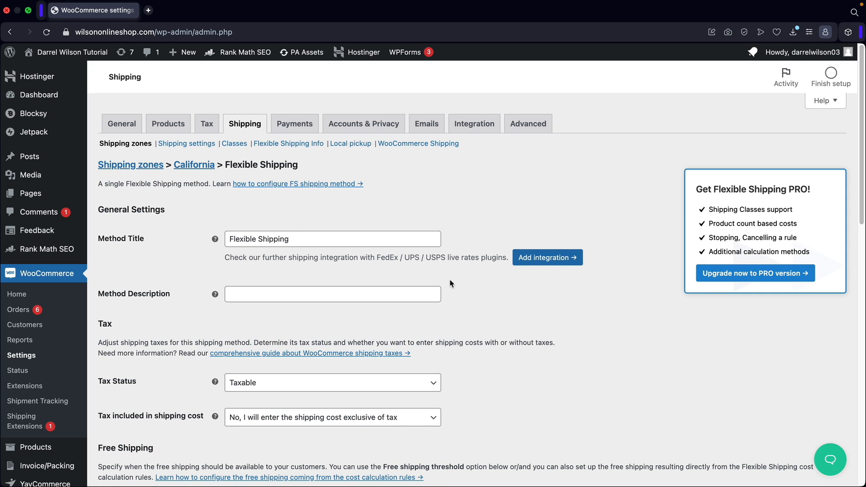
pyautogui.click(316, 242)
pyautogui.moveTo(320, 240); pyautogui.dragTo(290, 240)
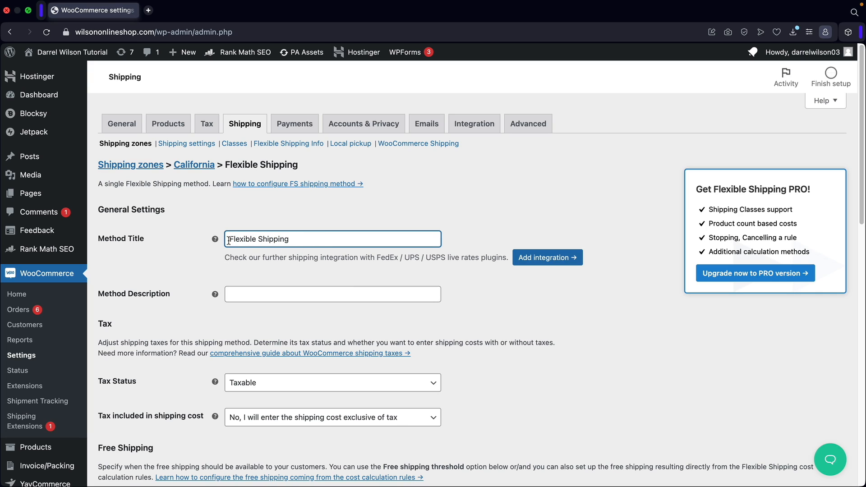
# Open the plugin's shipping integrations page, accept the cookies, and look through the available carrier integrations.
pyautogui.click(551, 258)
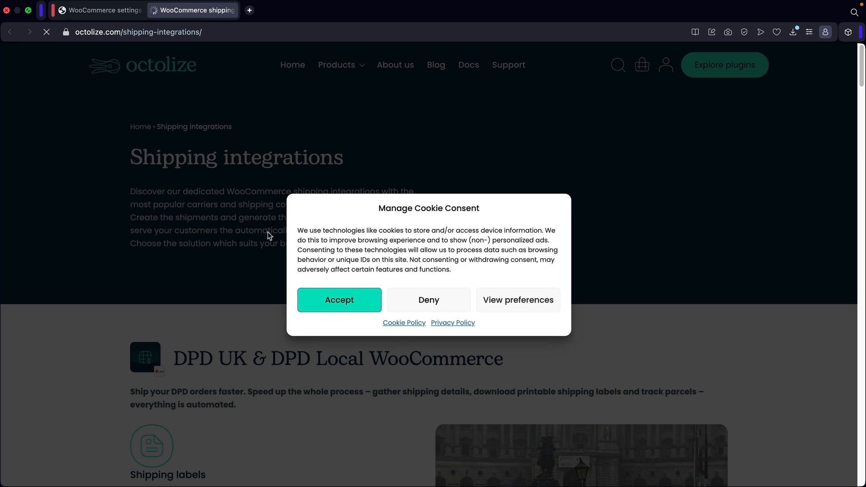
pyautogui.click(340, 302)
pyautogui.scroll(-3, 424, 298)
pyautogui.scroll(-7, 395, 293)
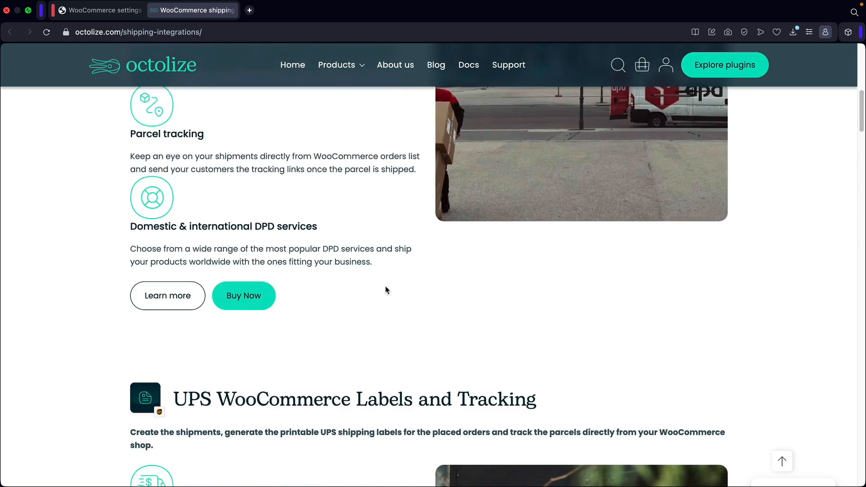
# Look through the FedEx, USPS, DHL Express and UPS integrations listed on the shipping integrations page.
pyautogui.scroll(-4, 381, 288)
pyautogui.moveTo(558, 246); pyautogui.dragTo(171, 240)
pyautogui.scroll(-14, 284, 257)
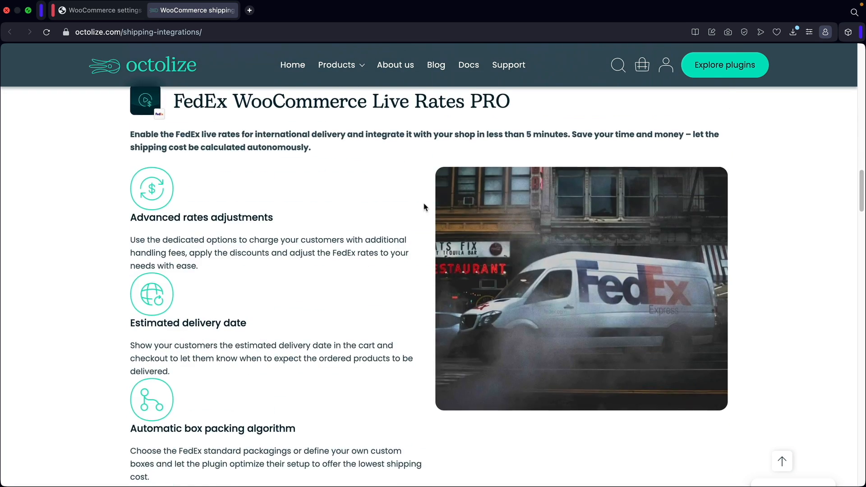
pyautogui.scroll(2, 424, 208)
pyautogui.moveTo(551, 188); pyautogui.dragTo(205, 208)
pyautogui.scroll(-9, 255, 219)
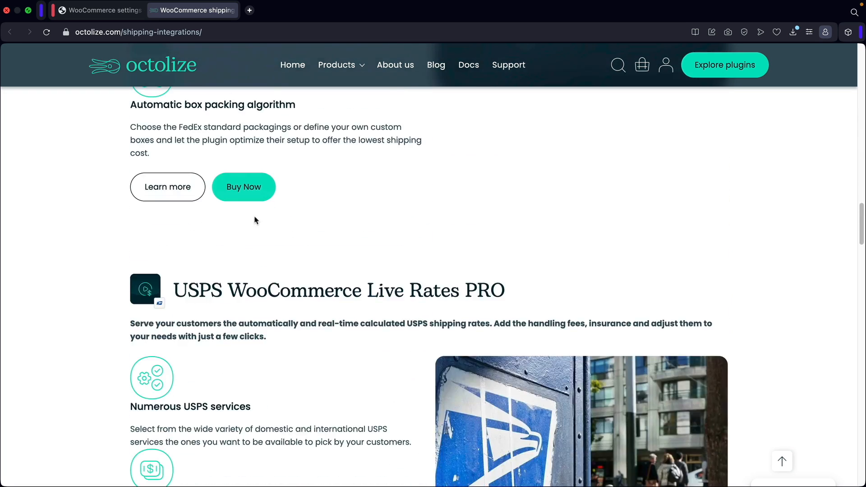
pyautogui.scroll(-1, 360, 239)
pyautogui.moveTo(527, 266); pyautogui.dragTo(176, 265)
pyautogui.scroll(-10, 342, 271)
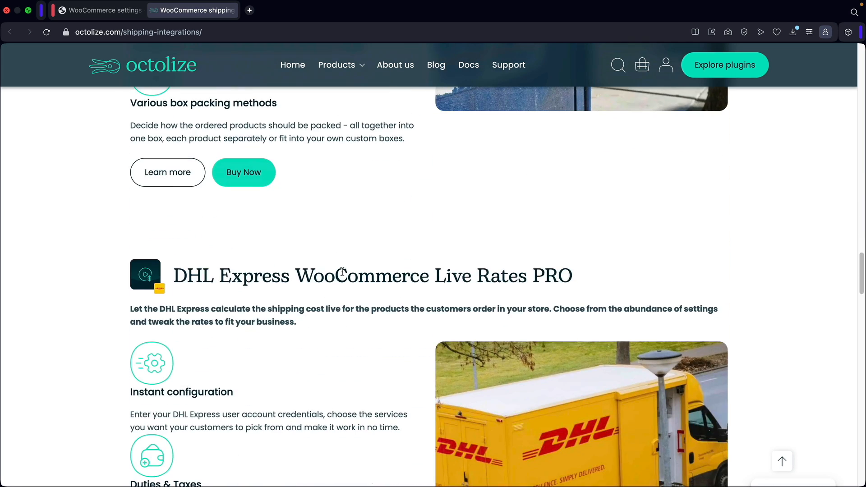
pyautogui.moveTo(585, 276); pyautogui.dragTo(173, 271)
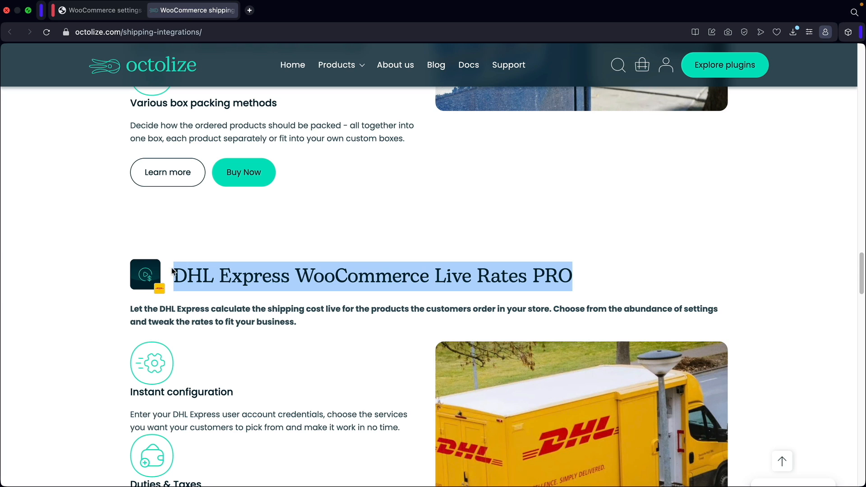
pyautogui.click(335, 281)
pyautogui.scroll(-10, 335, 281)
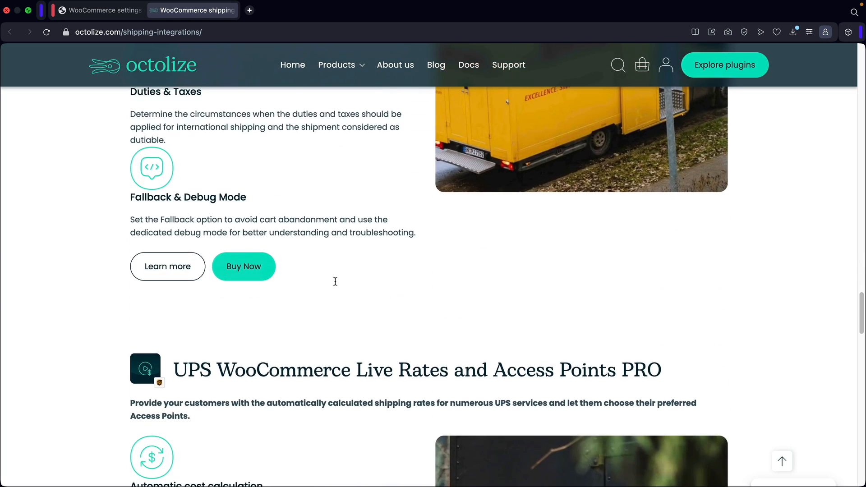
pyautogui.moveTo(677, 294); pyautogui.dragTo(180, 291)
pyautogui.click(817, 298)
pyautogui.moveTo(861, 333); pyautogui.dragTo(865, 83)
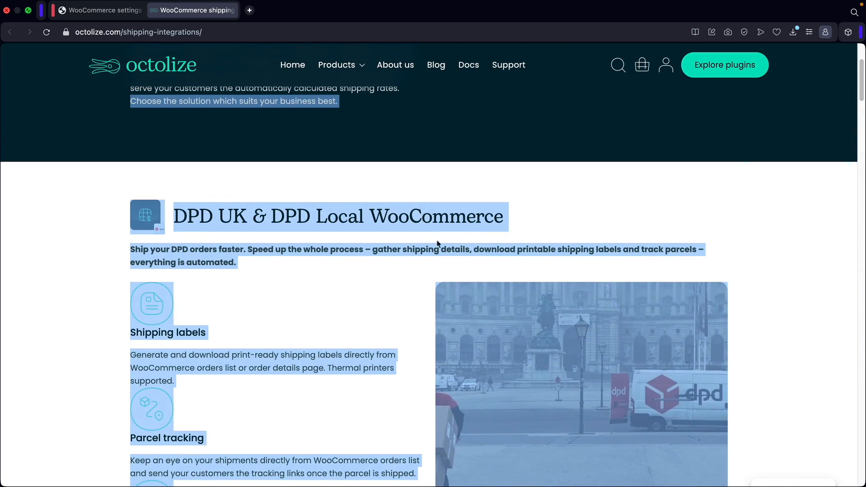
pyautogui.click(313, 303)
pyautogui.scroll(4, 307, 271)
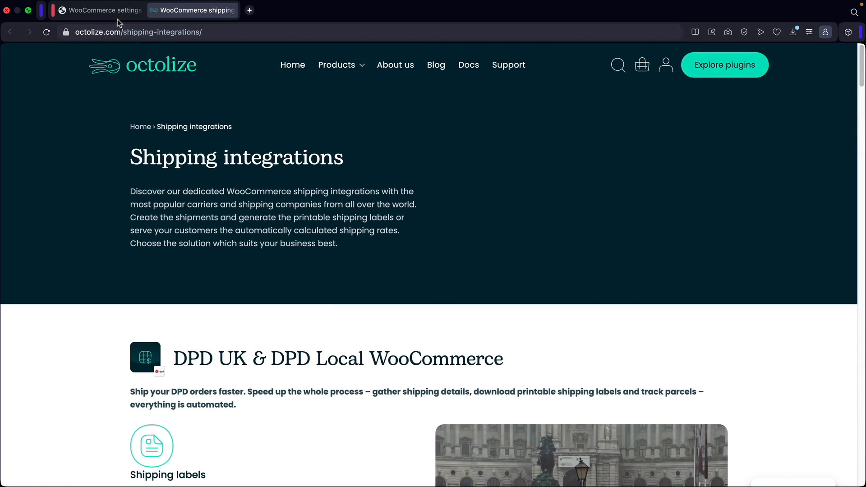
# Return to the WooCommerce settings page and set the Flexible Shipping method's tax status to None.
pyautogui.click(99, 10)
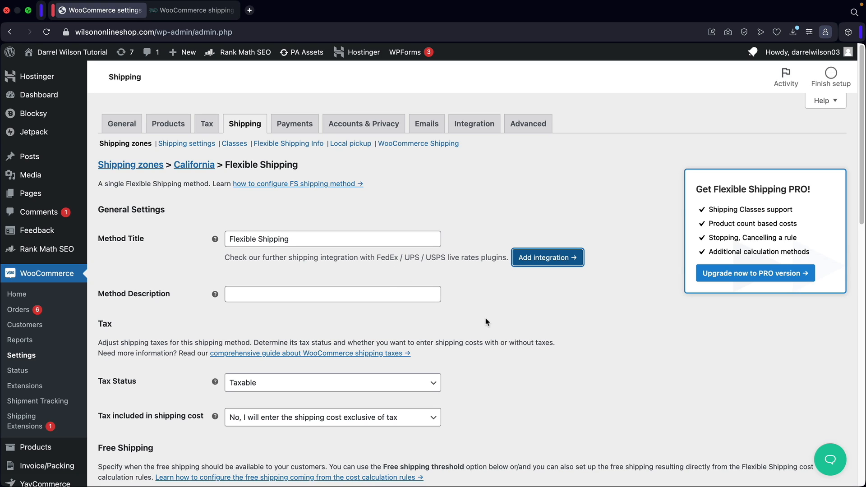
pyautogui.scroll(-3, 428, 316)
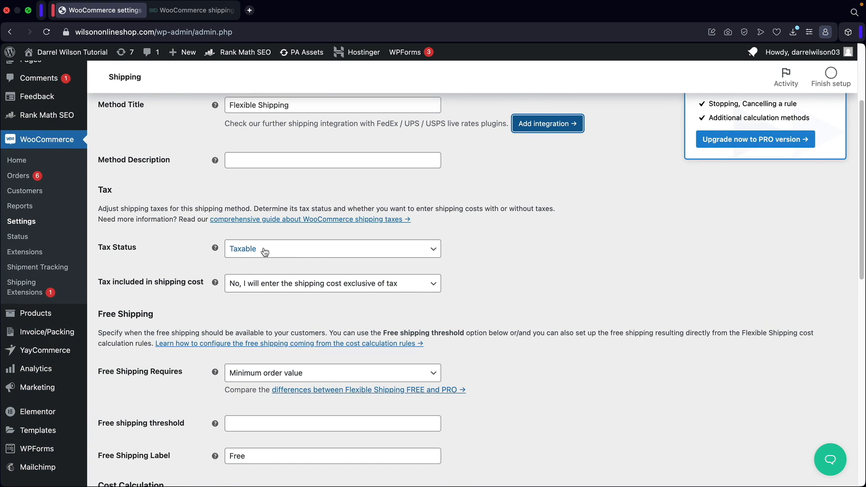
pyautogui.click(265, 252)
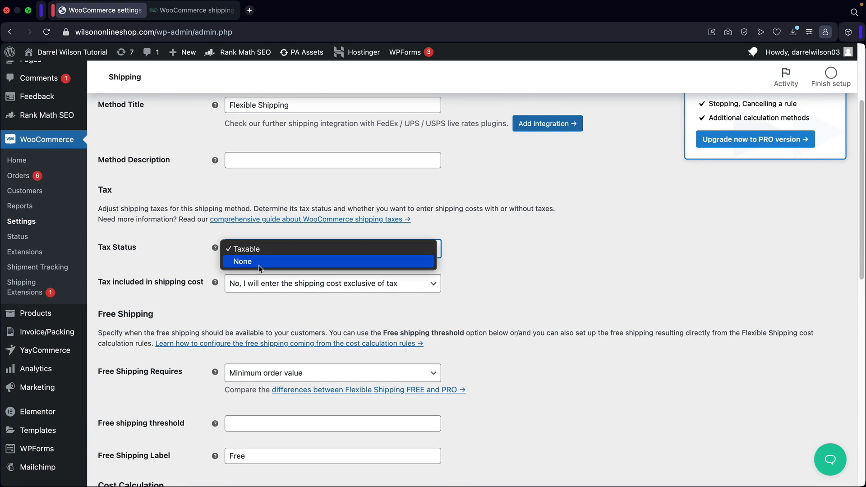
pyautogui.click(258, 265)
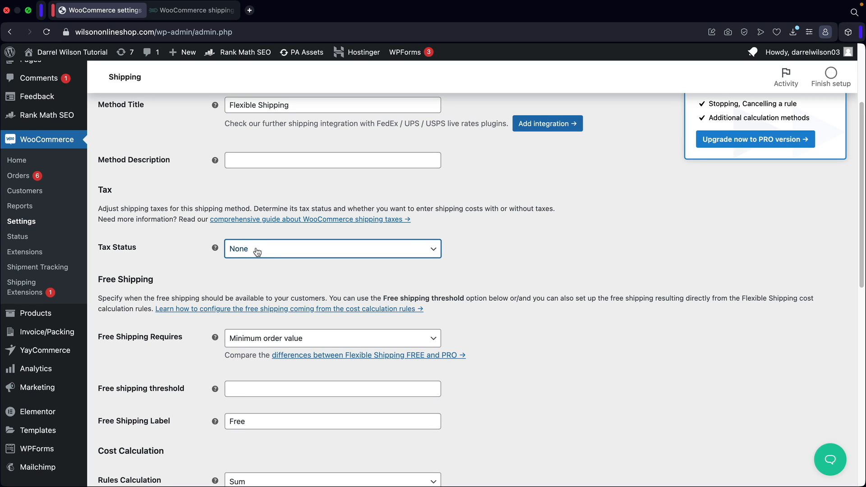
# Examine the Free Shipping section and its requirement options, keeping Minimum order value selected.
pyautogui.scroll(-3, 257, 251)
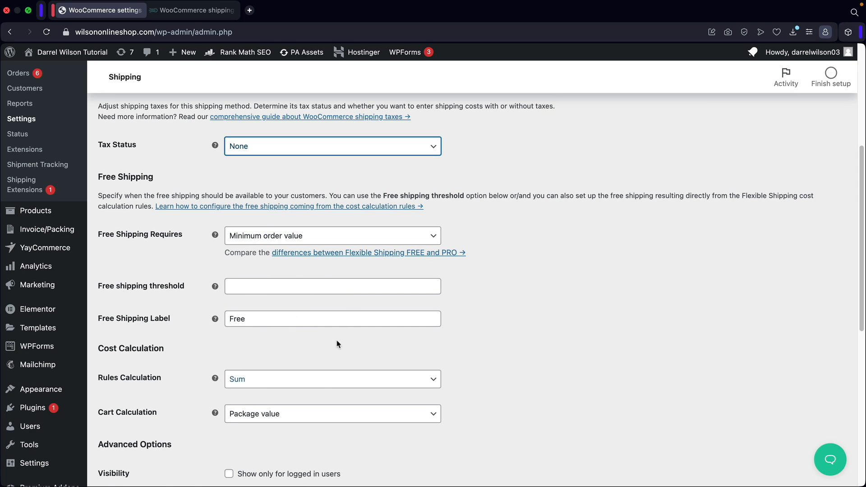
pyautogui.moveTo(155, 178); pyautogui.dragTo(110, 177)
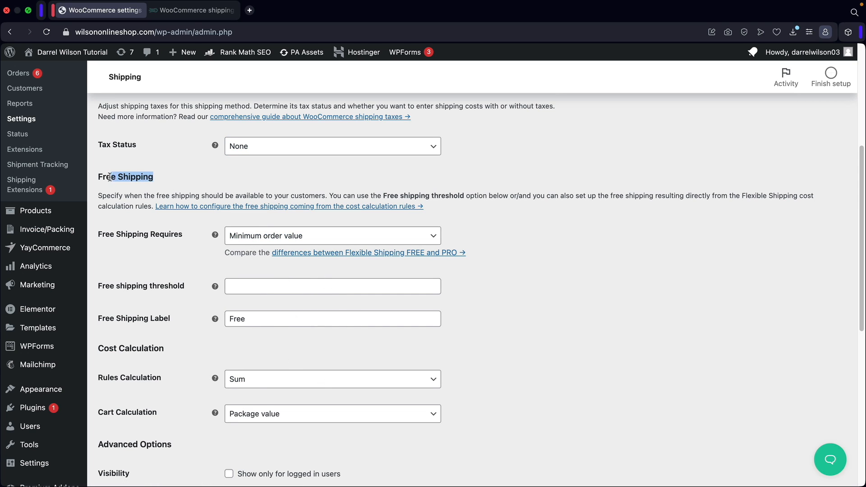
pyautogui.click(251, 238)
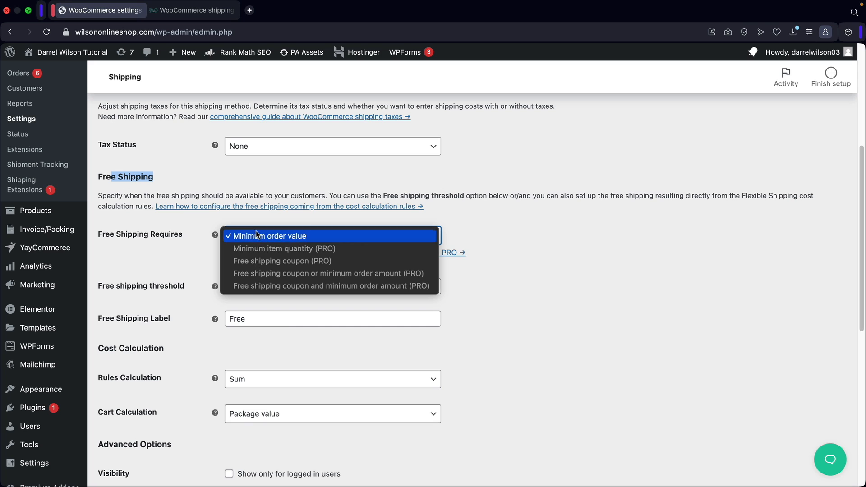
pyautogui.click(258, 235)
# Fill the shipping cost calculation rules with the ready-made Weight-based shipping scenario and examine the weight ranges.
pyautogui.scroll(-10, 215, 286)
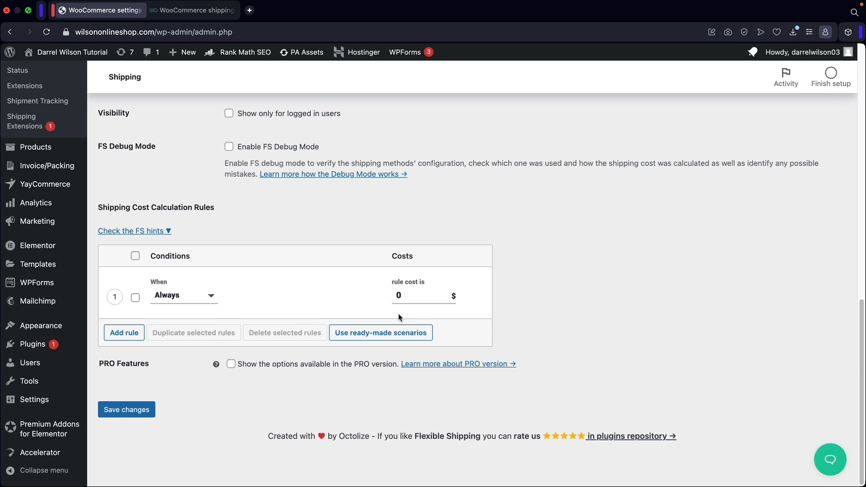
pyautogui.click(371, 338)
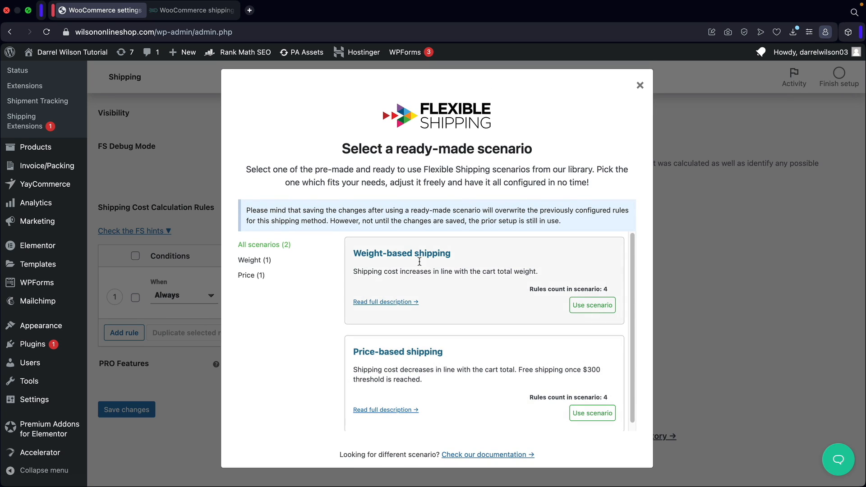
pyautogui.scroll(-1, 439, 271)
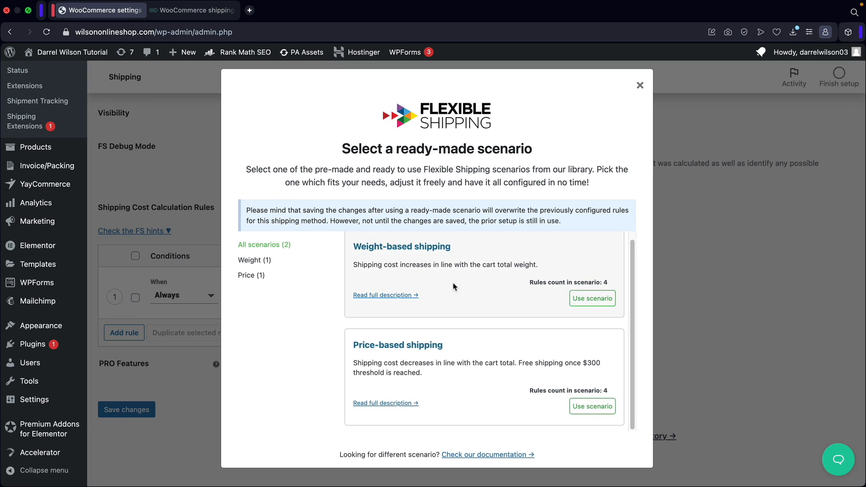
pyautogui.click(593, 299)
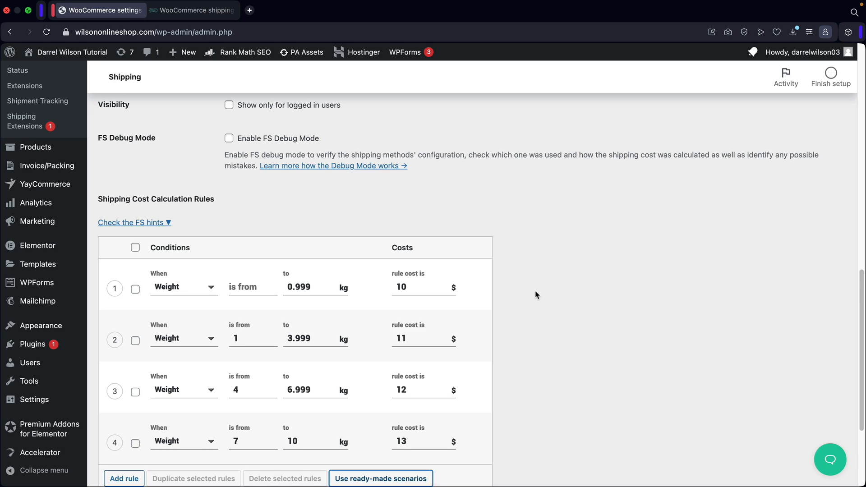
pyautogui.scroll(-2, 535, 295)
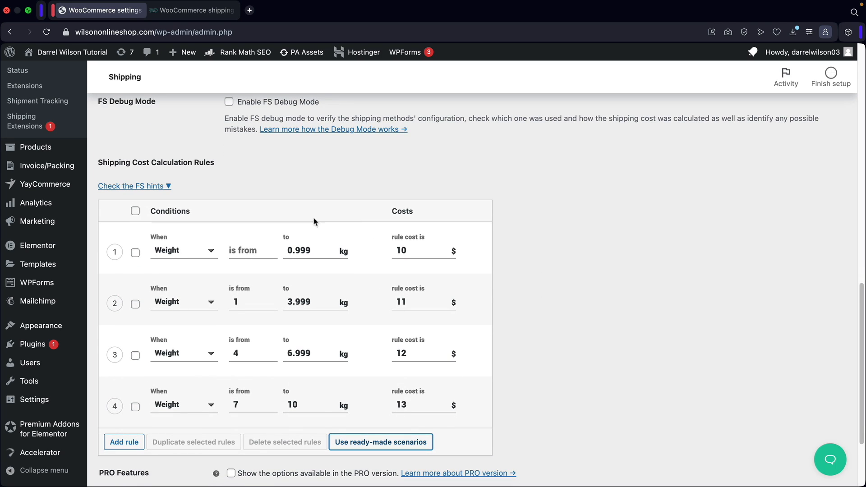
pyautogui.click(308, 250)
# In the WooCommerce product settings, set the weight unit to lbs and the dimensions unit to in, and save the changes.
pyautogui.scroll(10, 251, 184)
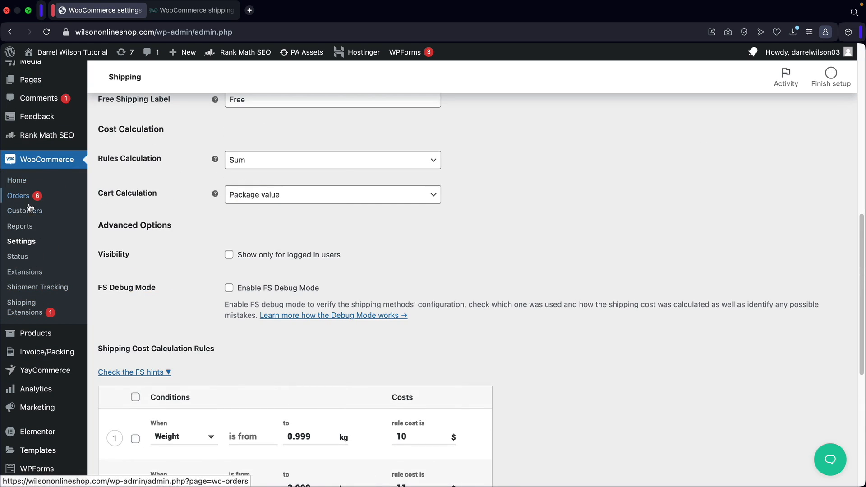
pyautogui.click(27, 242)
pyautogui.press('Return')
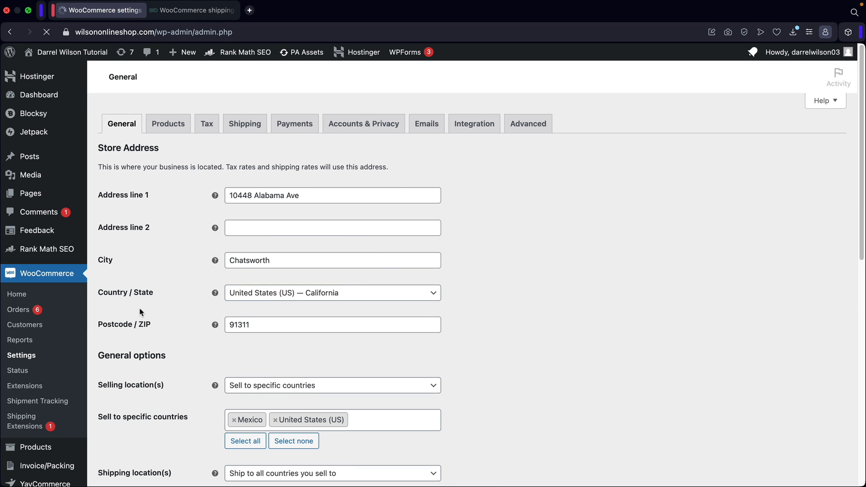
pyautogui.click(171, 129)
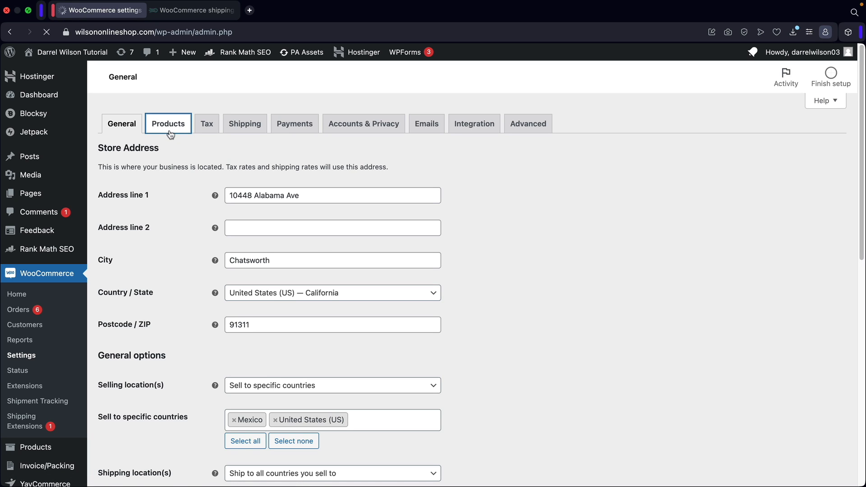
pyautogui.scroll(-3, 225, 234)
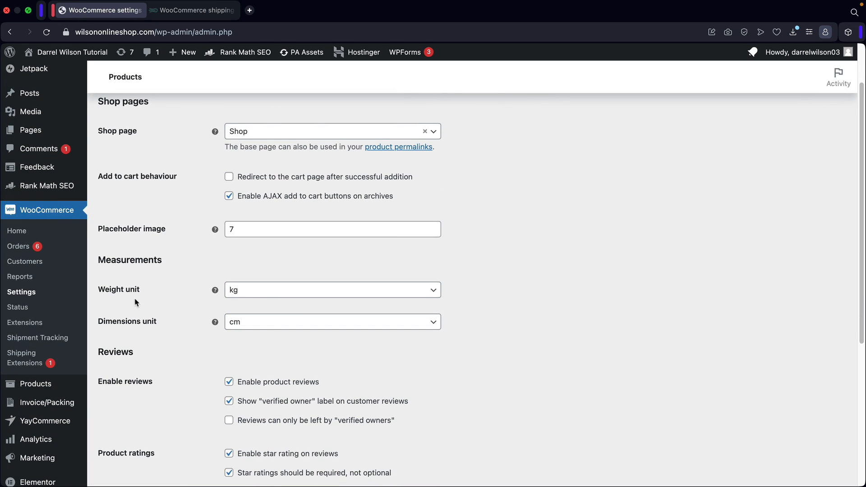
pyautogui.click(272, 294)
pyautogui.click(272, 348)
pyautogui.click(277, 324)
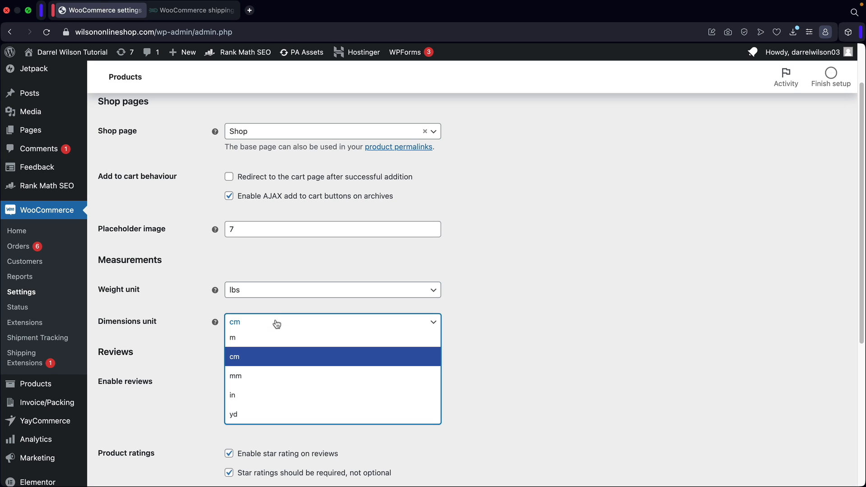
pyautogui.click(274, 396)
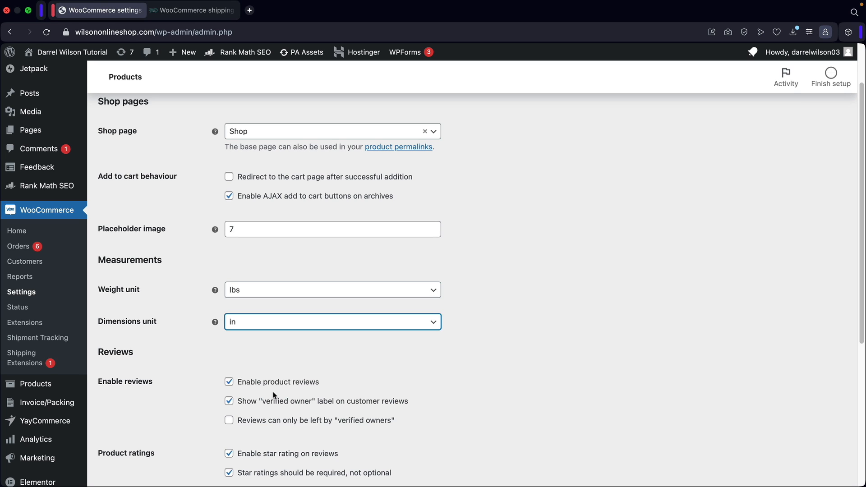
pyautogui.scroll(-5, 205, 358)
pyautogui.click(140, 275)
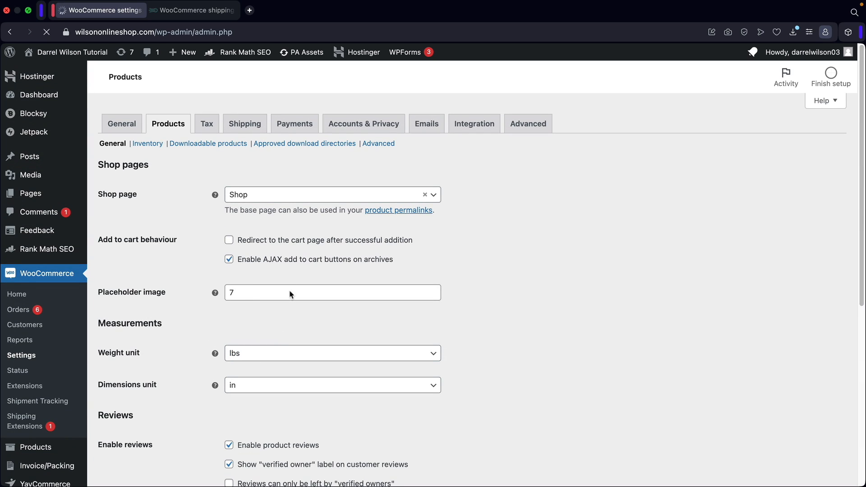
# Reopen California's Flexible Shipping method and load the ready-made Weight-based shipping scenario into its cost calculation rules.
pyautogui.click(251, 126)
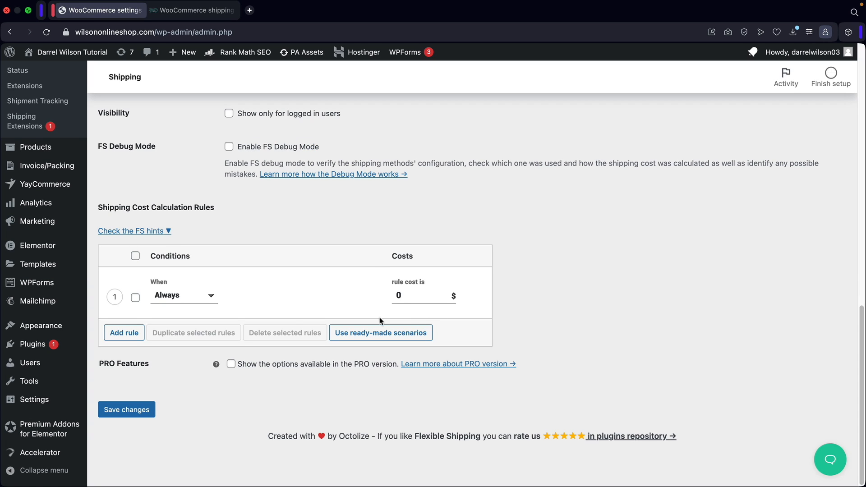
pyautogui.click(366, 338)
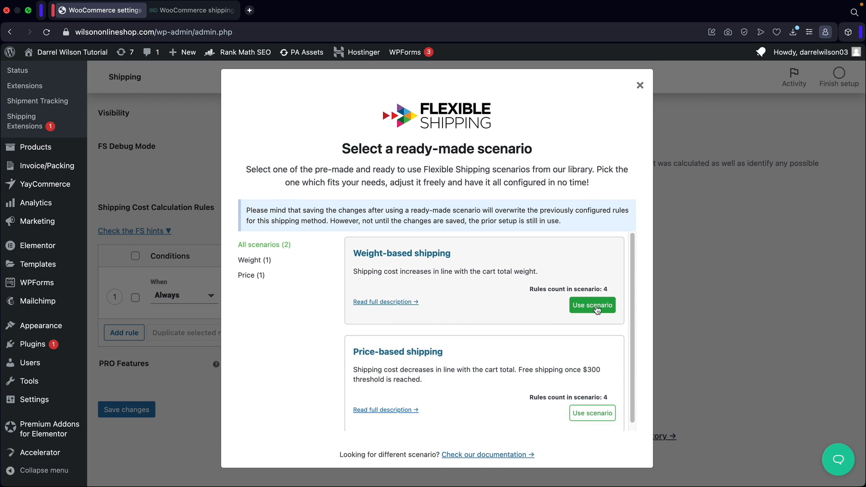
pyautogui.click(582, 309)
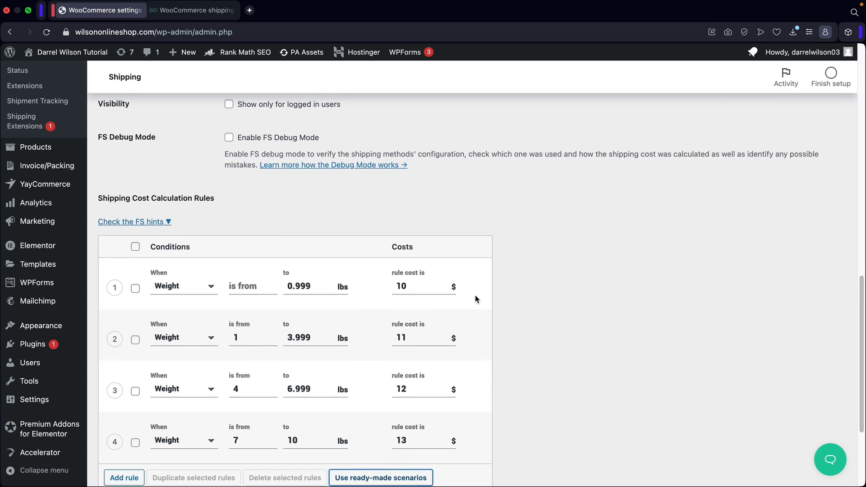
# Review the first weight rule and set the cost of the second rule, covering 1 to 3.999 lbs, to $20.
pyautogui.scroll(-3, 476, 299)
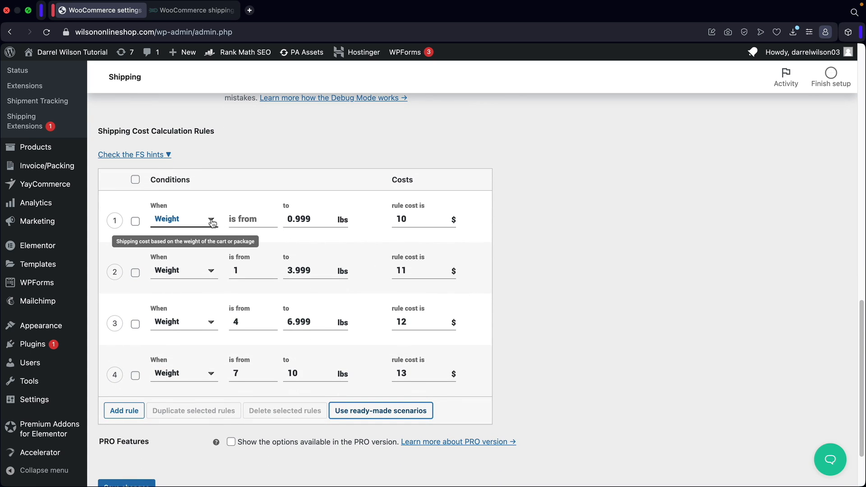
pyautogui.click(234, 219)
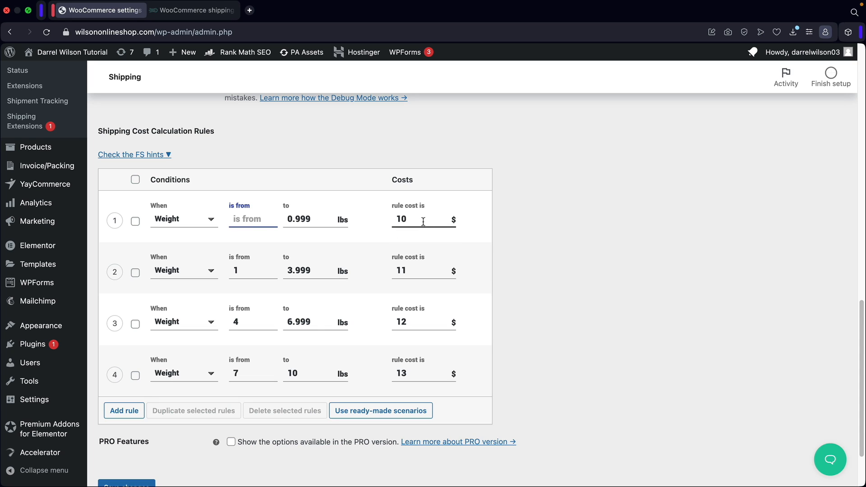
pyautogui.moveTo(424, 219); pyautogui.dragTo(399, 218)
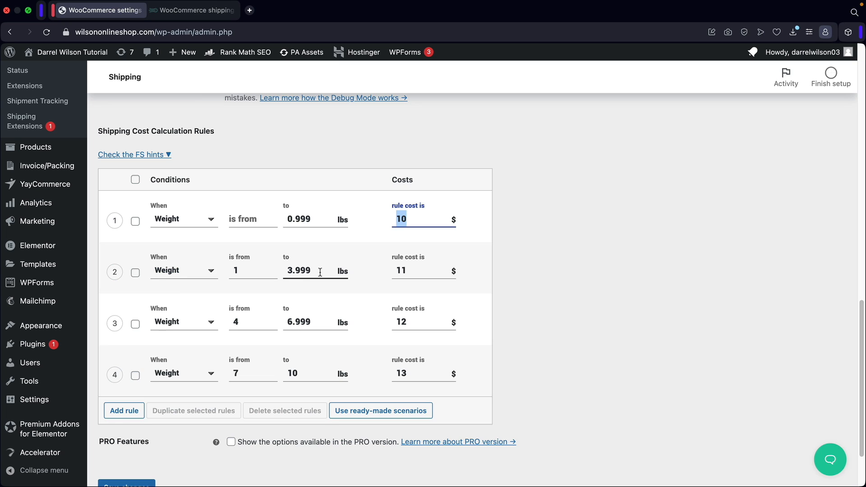
pyautogui.doubleClick(415, 269)
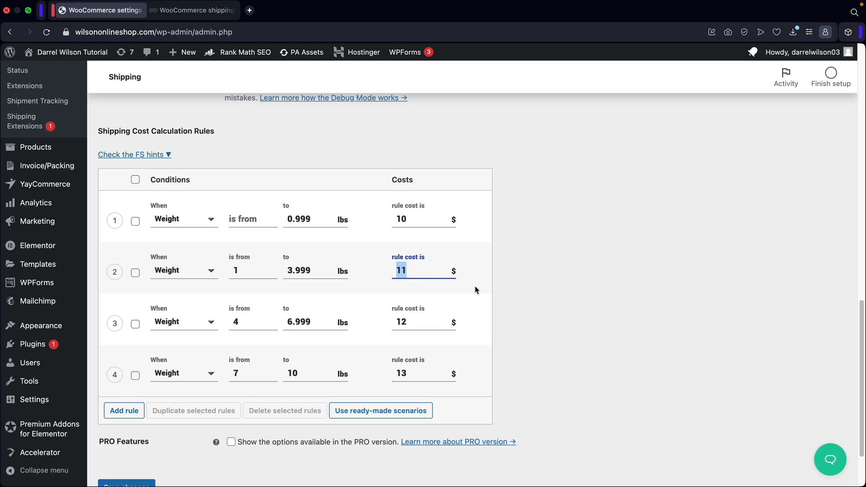
pyautogui.write('20')
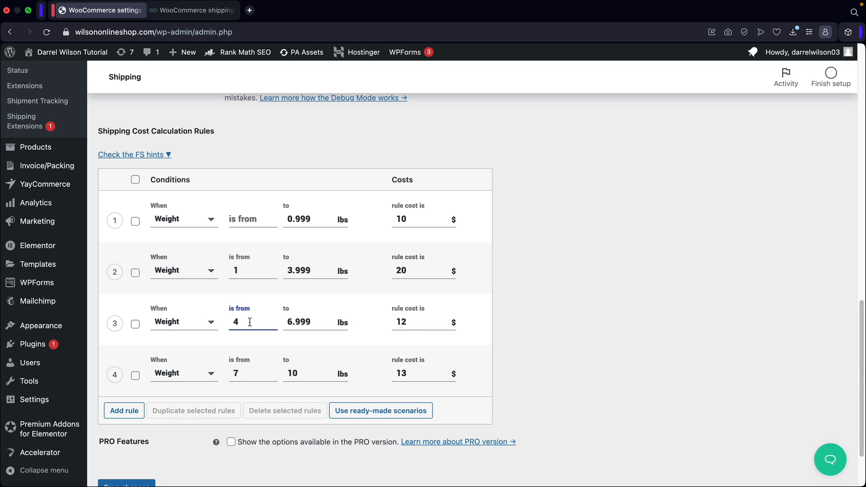
# Set the cost of the 4 to 6.999 lbs rule to $30 and the 7 to 10 lbs rule to $40.
pyautogui.press('Tab')
pyautogui.press('Tab')
pyautogui.write('3')
pyautogui.press('Tab')
pyautogui.press('Tab')
pyautogui.press('Tab')
pyautogui.press('Tab')
pyautogui.press('Tab')
pyautogui.write('40')
pyautogui.scroll(-1, 355, 371)
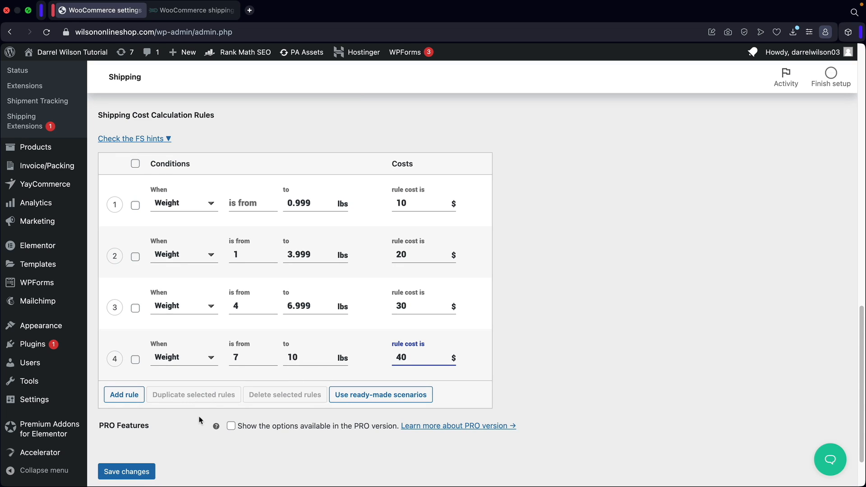
# Save the four weight-based cost rules and review them after the page reloads.
pyautogui.click(136, 472)
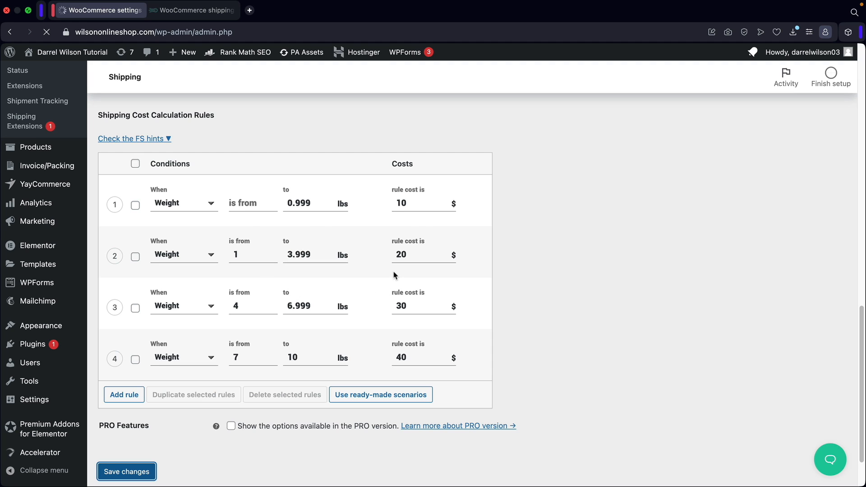
pyautogui.scroll(-18, 383, 336)
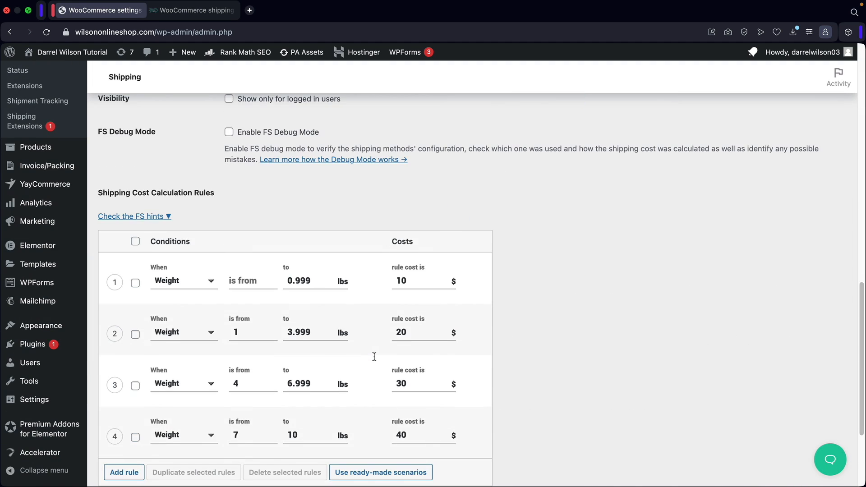
pyautogui.scroll(4, 296, 226)
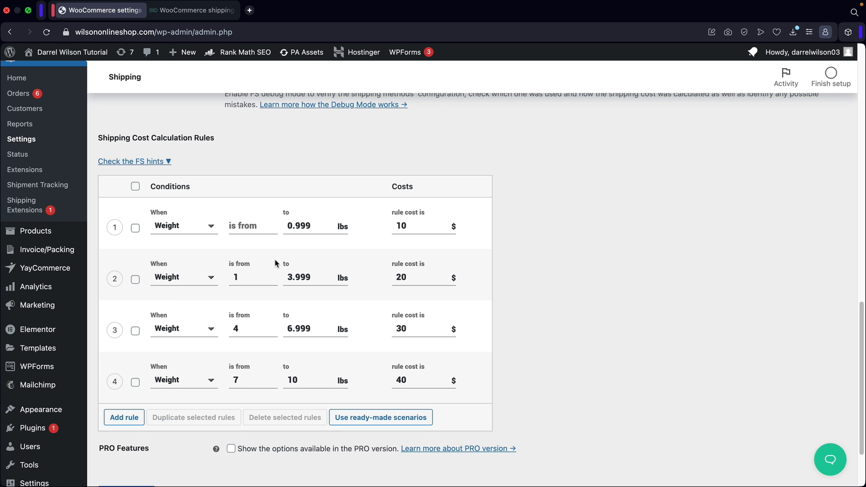
# Open the first BASKETBALL NET product for editing and set its shipping weight to 10 lbs.
pyautogui.moveTo(49, 232)
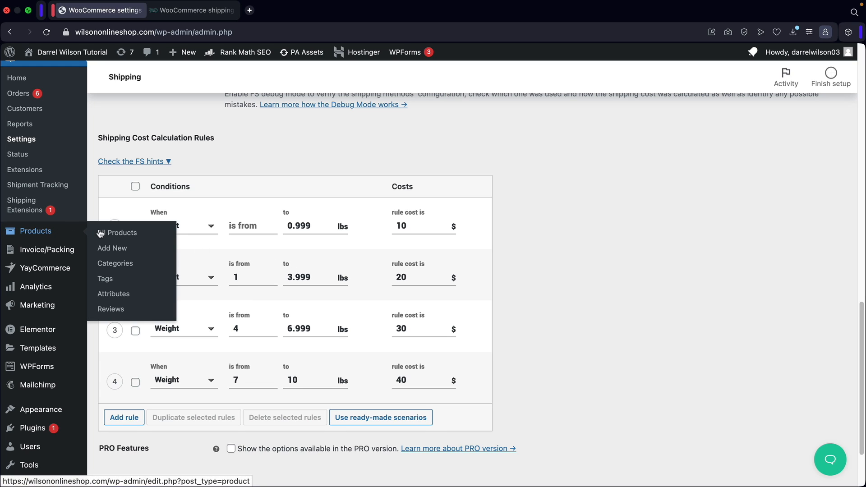
pyautogui.click(118, 234)
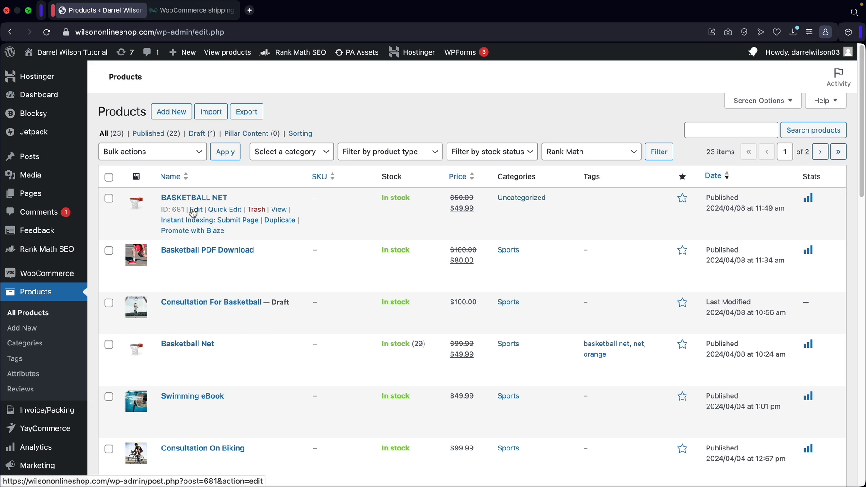
pyautogui.click(195, 211)
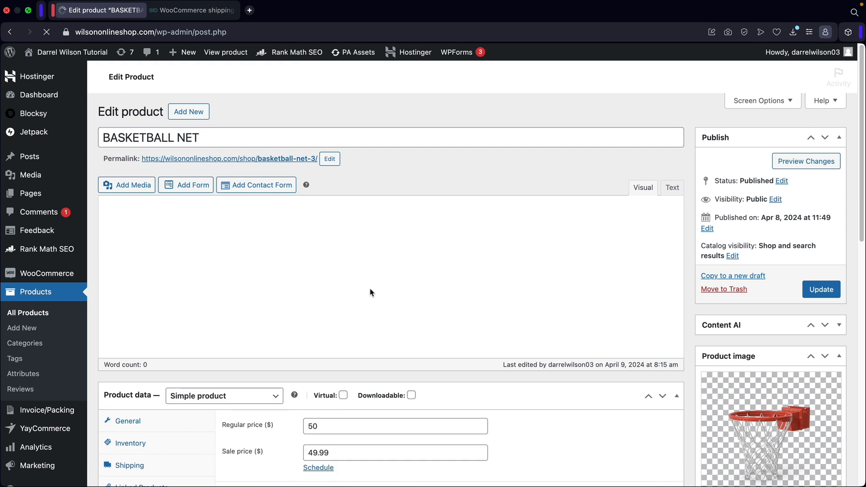
pyautogui.scroll(-6, 371, 289)
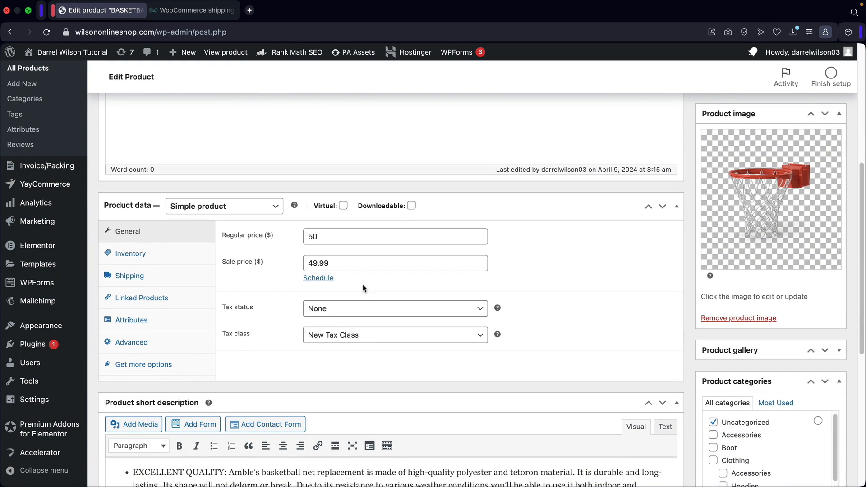
pyautogui.click(135, 276)
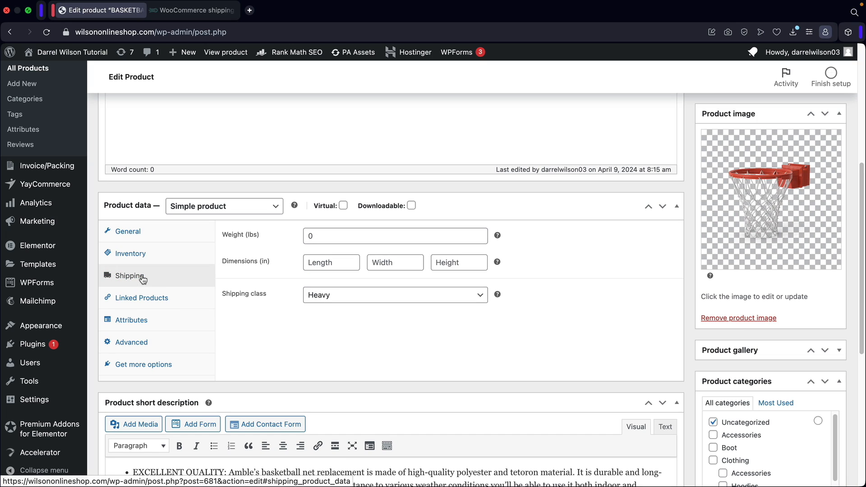
pyautogui.click(335, 234)
pyautogui.write('10')
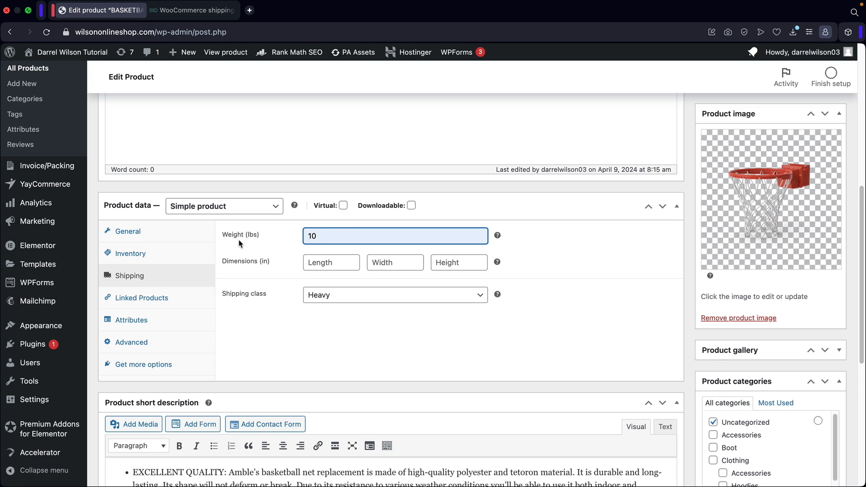
# Choose Heavy as the product's shipping class and update the product.
pyautogui.click(329, 296)
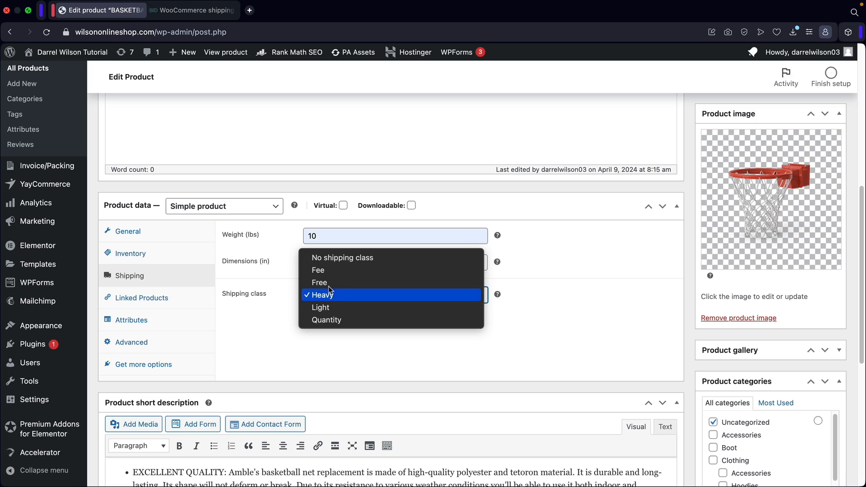
pyautogui.click(335, 299)
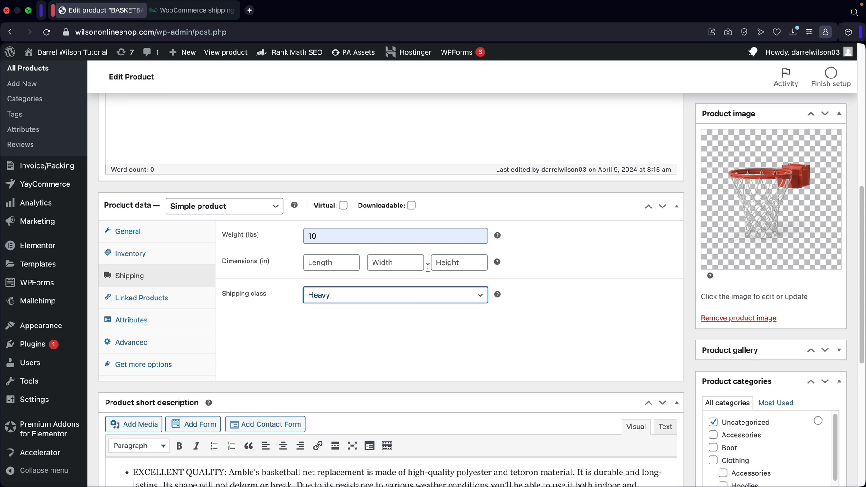
pyautogui.click(400, 298)
pyautogui.click(401, 299)
pyautogui.scroll(15, 587, 354)
pyautogui.click(820, 384)
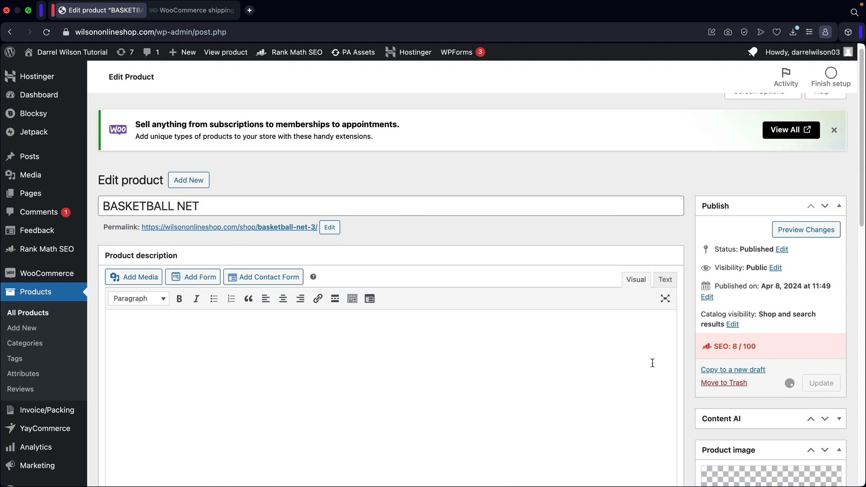
pyautogui.scroll(-2, 496, 334)
# Return to California's Flexible Shipping rules and add a fifth Weight rule covering 10.001 to 15 lbs.
pyautogui.moveTo(41, 193)
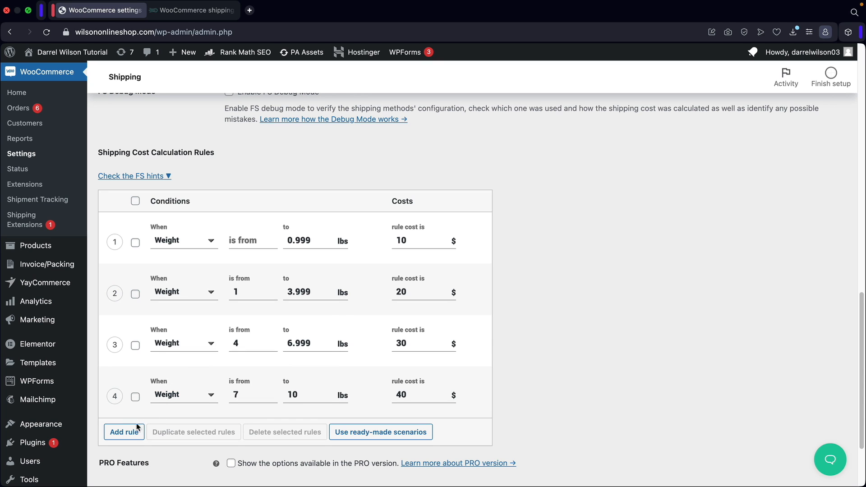
pyautogui.click(124, 432)
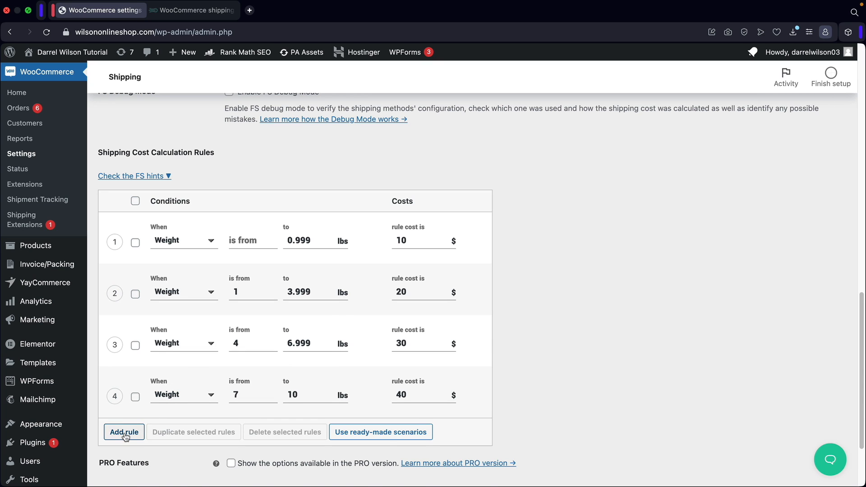
pyautogui.scroll(-3, 149, 424)
pyautogui.click(193, 308)
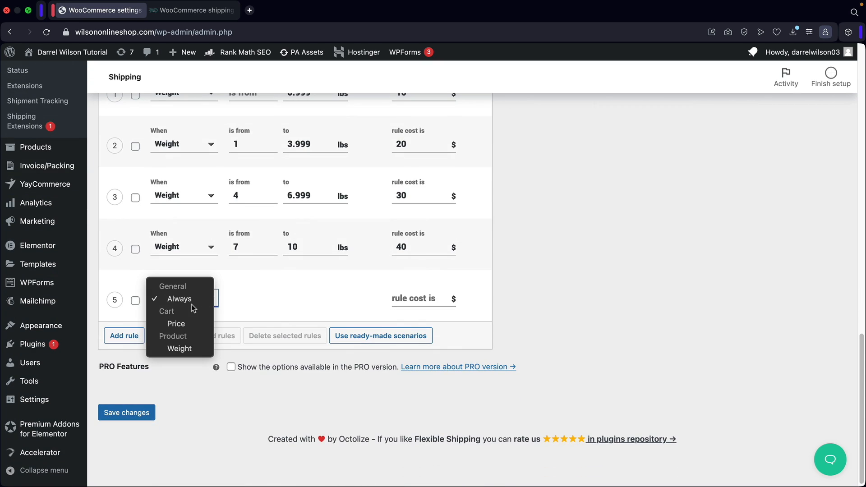
pyautogui.click(194, 347)
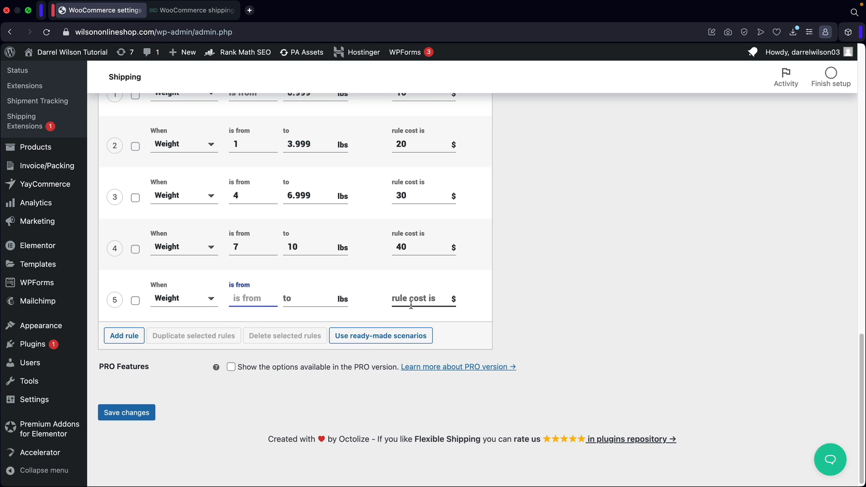
pyautogui.write('10.001')
pyautogui.press('Tab')
pyautogui.write('15')
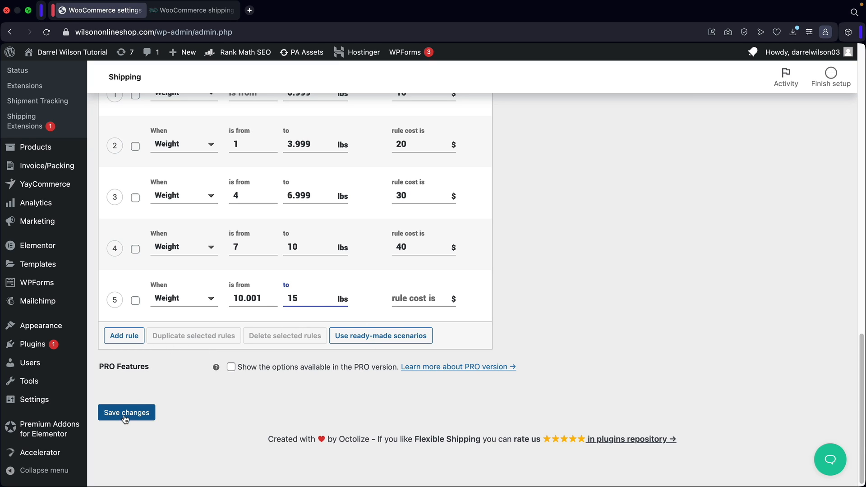
# Load the ready-made Price-based shipping scenario into the shipping cost calculation rules.
pyautogui.scroll(1, 234, 393)
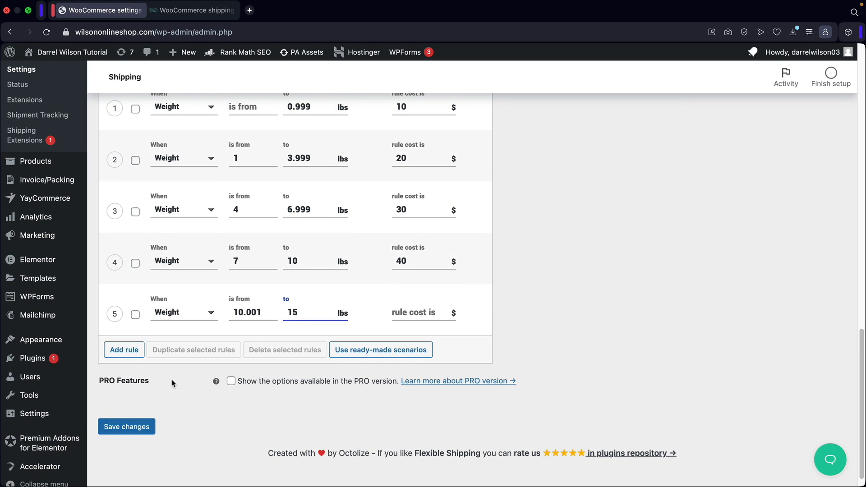
pyautogui.scroll(1, 228, 294)
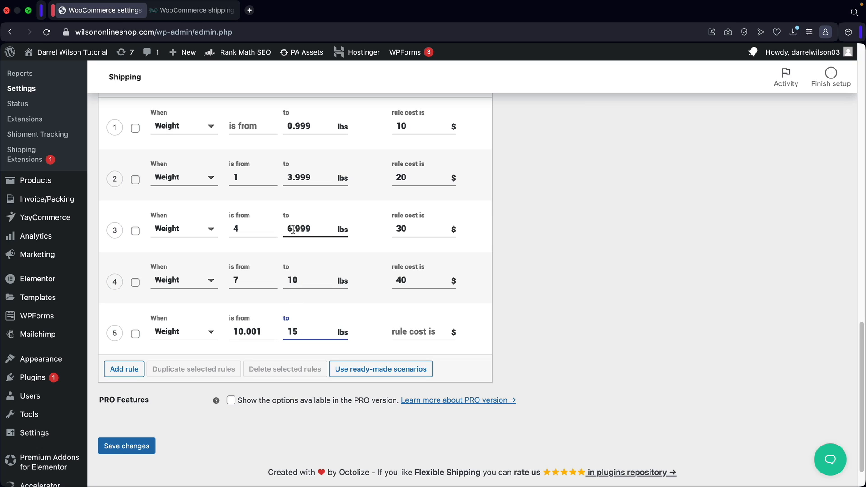
pyautogui.click(309, 231)
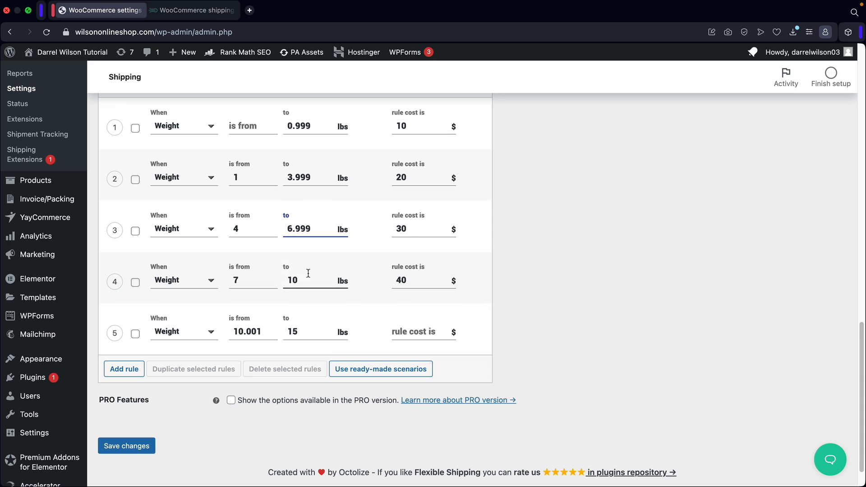
pyautogui.scroll(2, 305, 275)
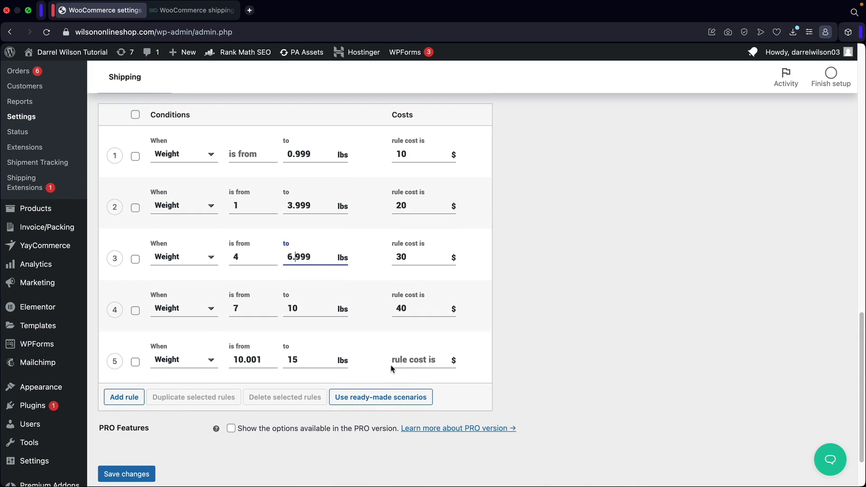
pyautogui.click(382, 397)
pyautogui.scroll(-1, 379, 345)
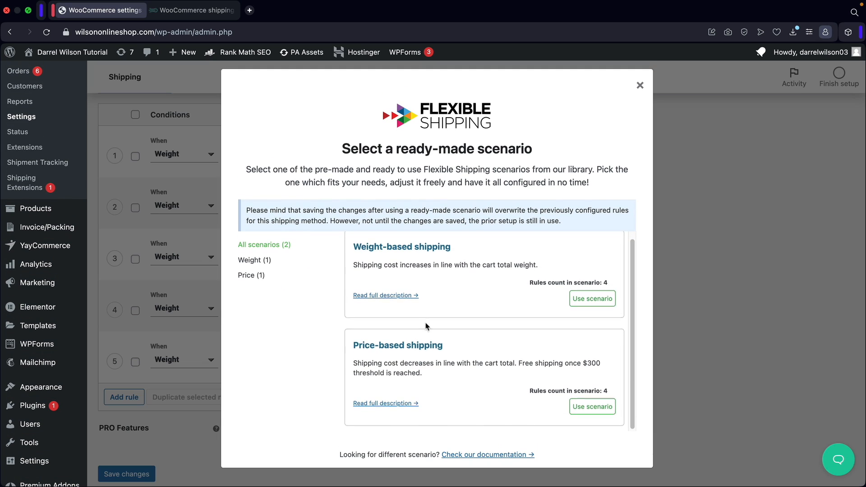
pyautogui.click(592, 407)
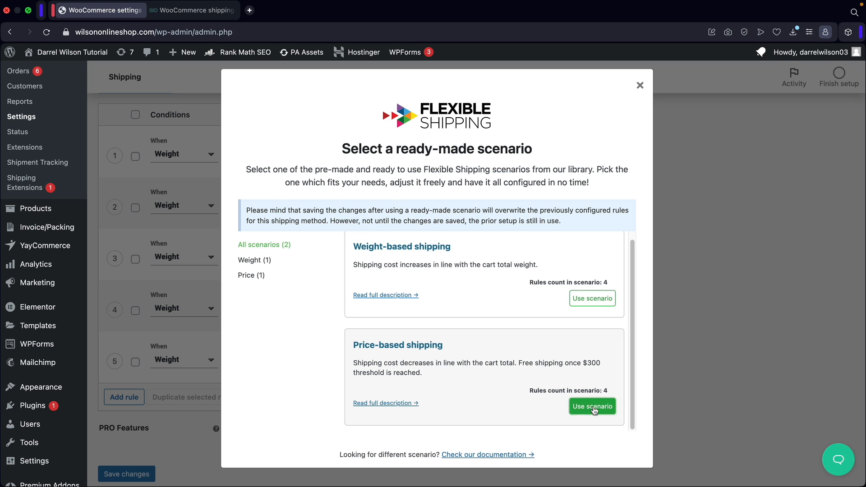
# Examine the price ranges and shipping costs of the four price-based rules.
pyautogui.scroll(1, 485, 337)
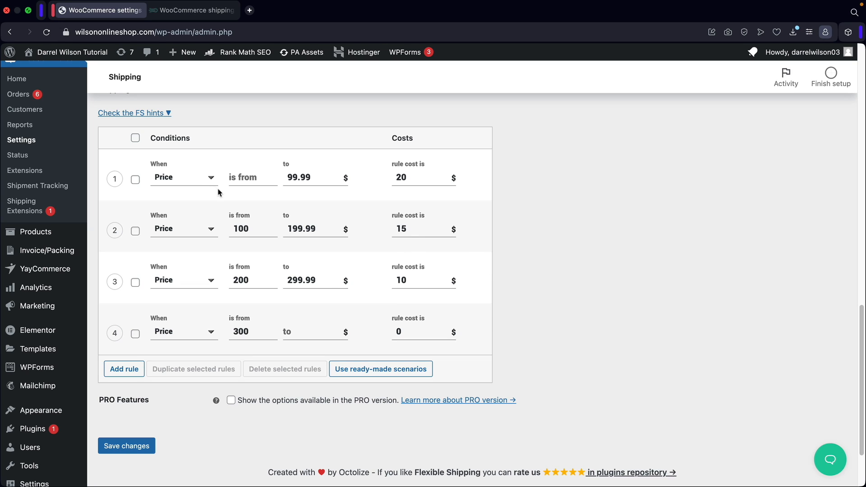
pyautogui.click(197, 179)
pyautogui.click(196, 177)
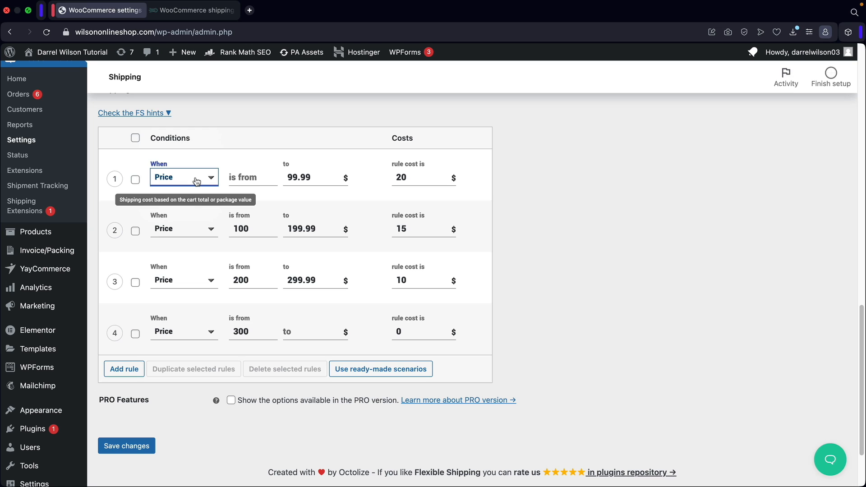
pyautogui.click(238, 179)
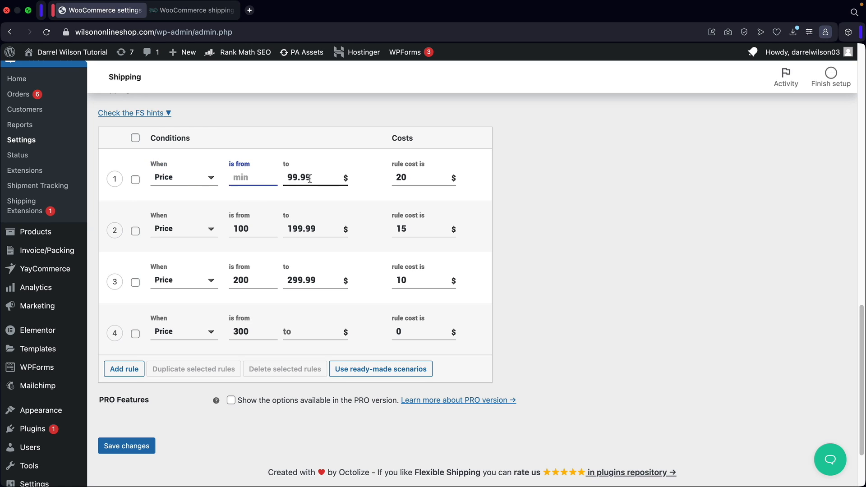
pyautogui.click(417, 177)
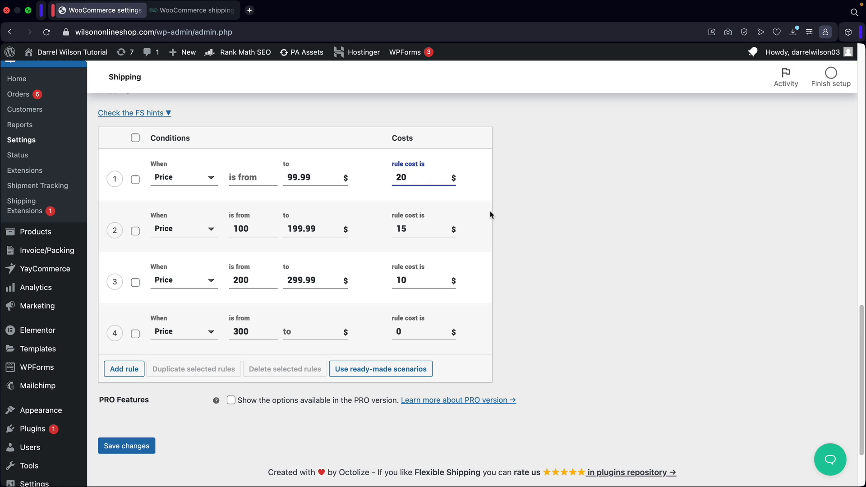
pyautogui.click(253, 229)
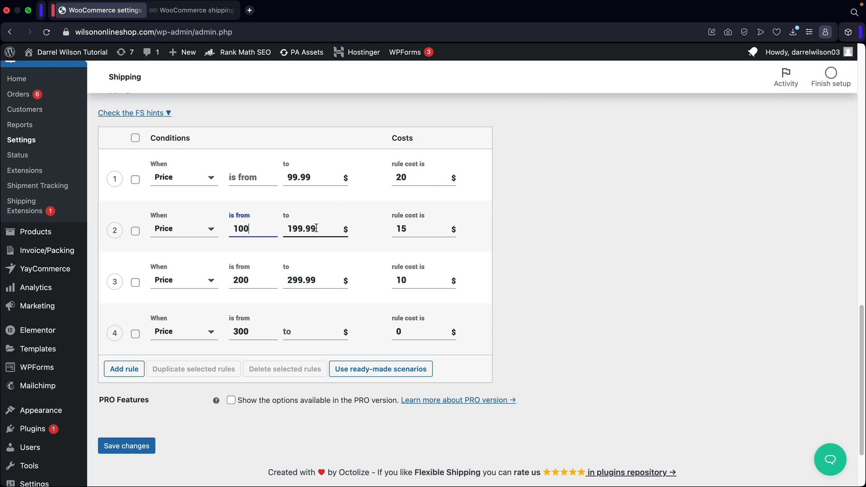
pyautogui.click(412, 224)
pyautogui.click(254, 275)
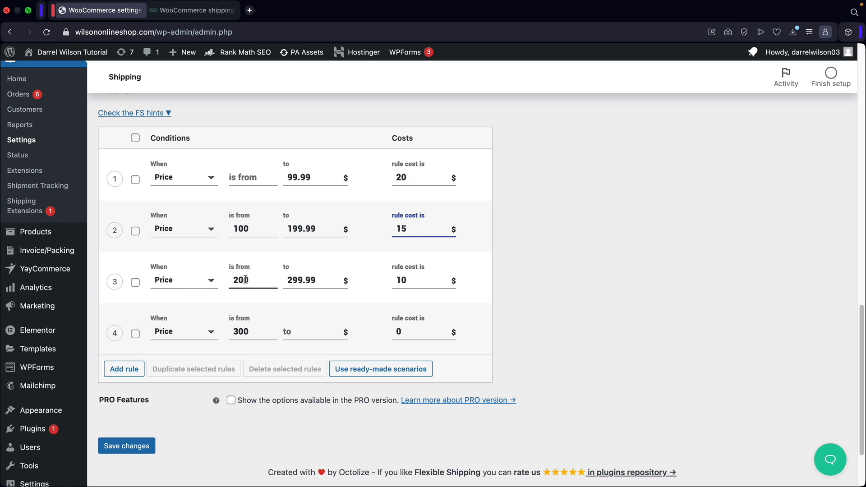
pyautogui.click(332, 278)
pyautogui.click(408, 280)
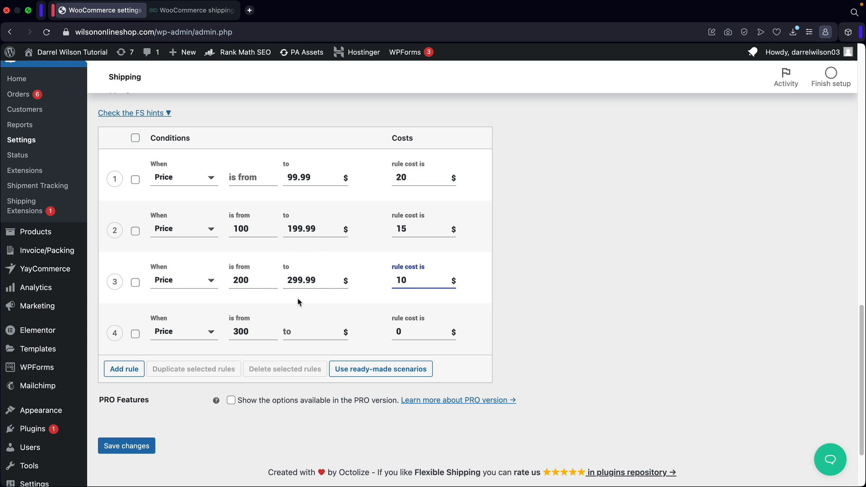
pyautogui.click(239, 332)
pyautogui.click(300, 327)
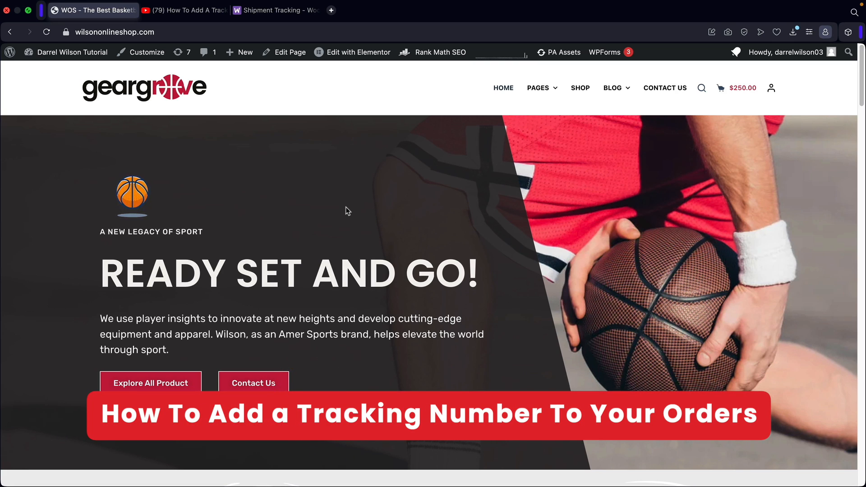
# View the YouTube tutorial on WooCommerce tracking numbers and the Shipment Tracking extension's product page.
pyautogui.click(184, 13)
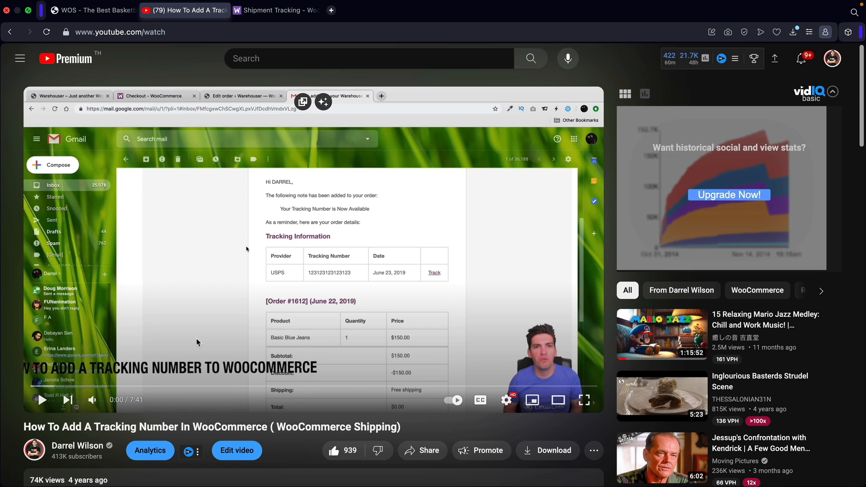
pyautogui.scroll(-1, 329, 349)
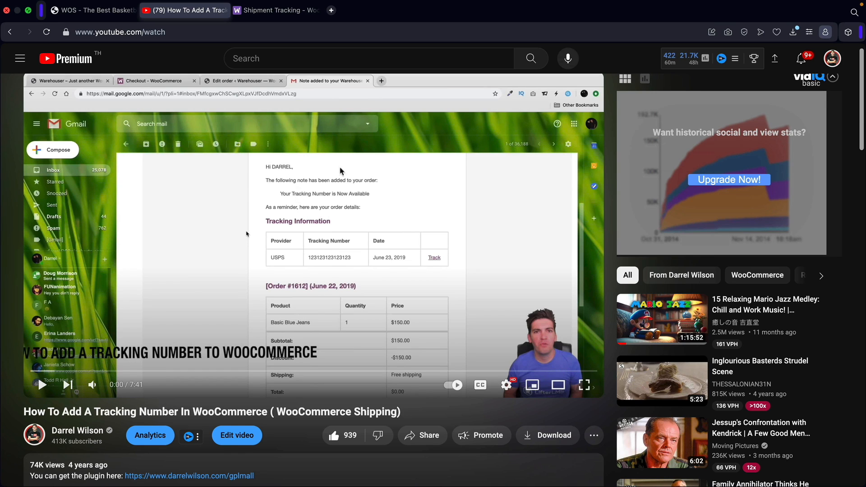
pyautogui.click(270, 17)
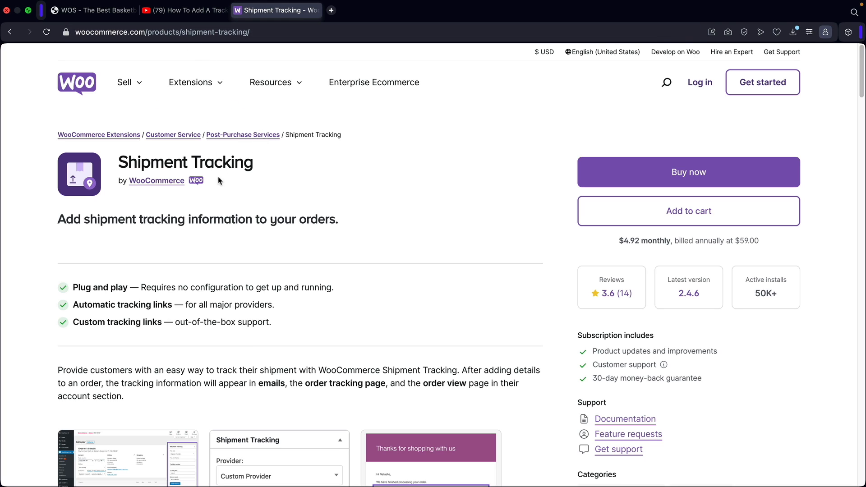
pyautogui.moveTo(252, 164); pyautogui.dragTo(140, 162)
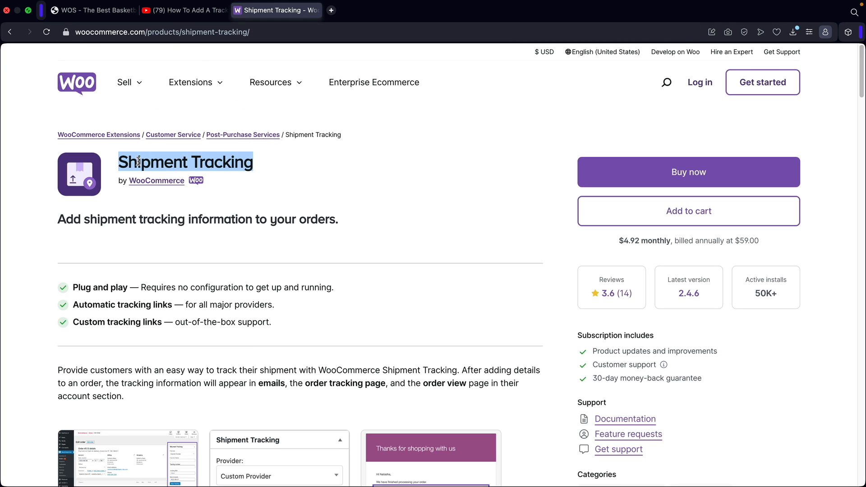
pyautogui.click(156, 163)
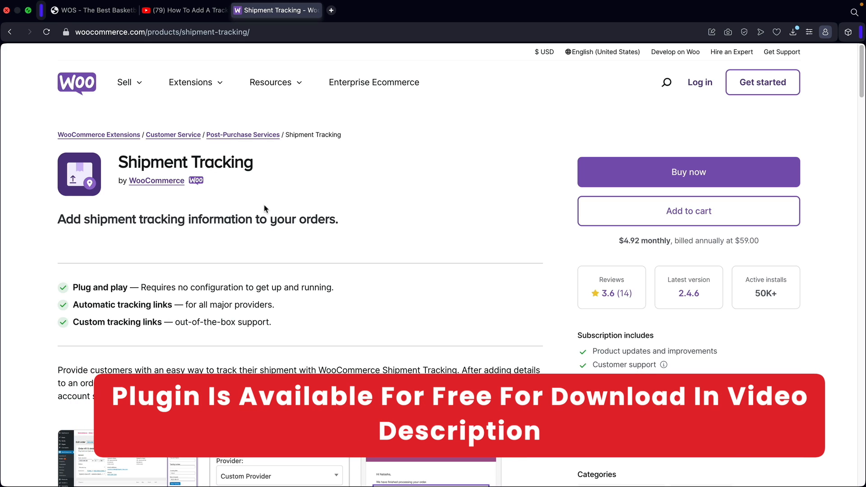
pyautogui.moveTo(255, 162); pyautogui.dragTo(125, 159)
pyautogui.click(125, 158)
# Go to the store site's WordPress dashboard and open the plugin upload form for adding a new plugin.
pyautogui.click(90, 10)
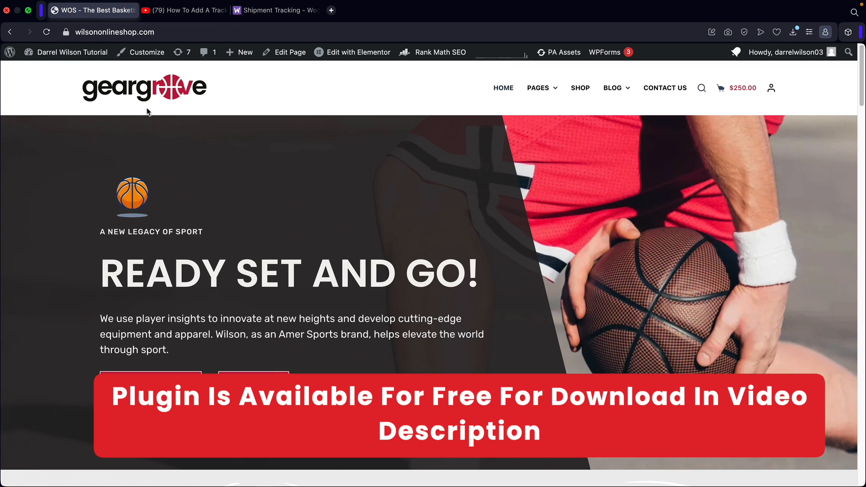
pyautogui.moveTo(99, 50)
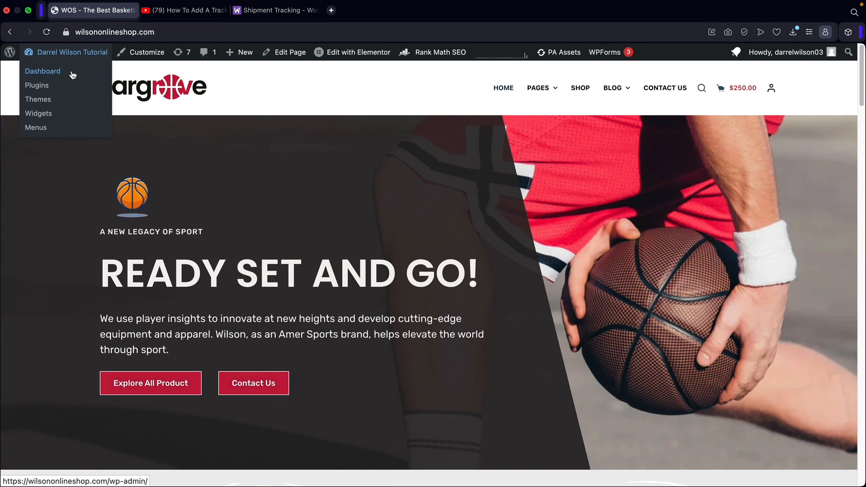
pyautogui.click(72, 73)
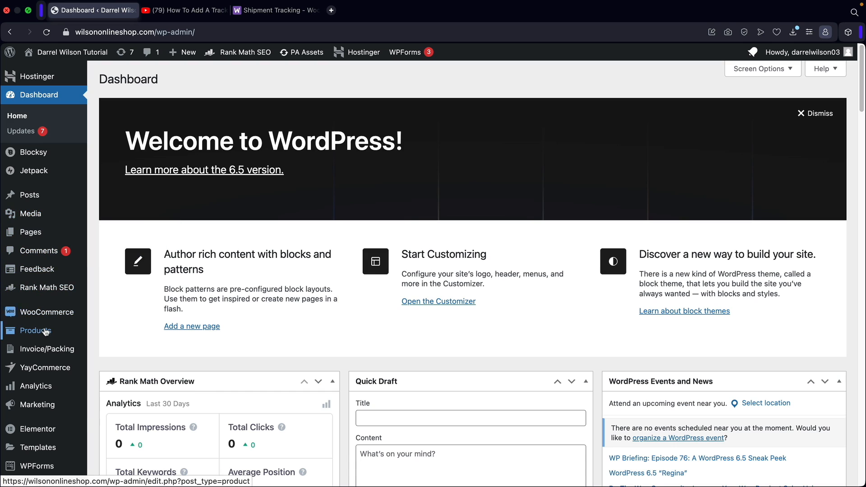
pyautogui.moveTo(45, 332)
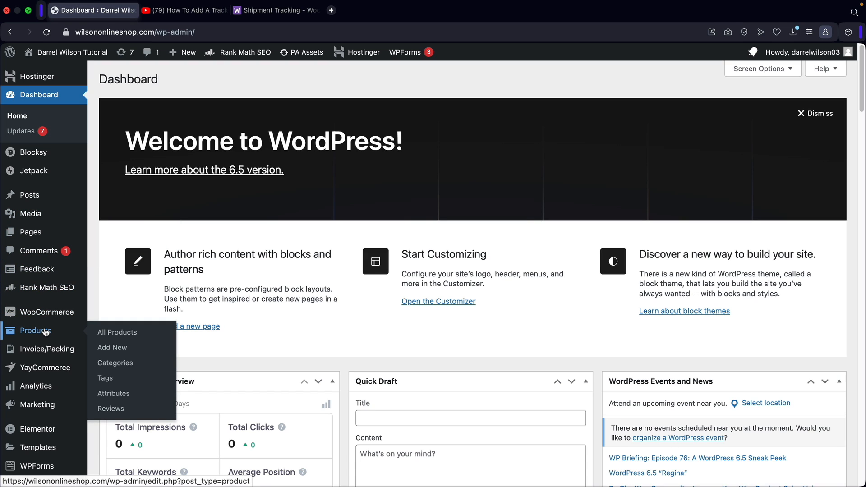
pyautogui.scroll(-3, 45, 332)
pyautogui.moveTo(45, 403)
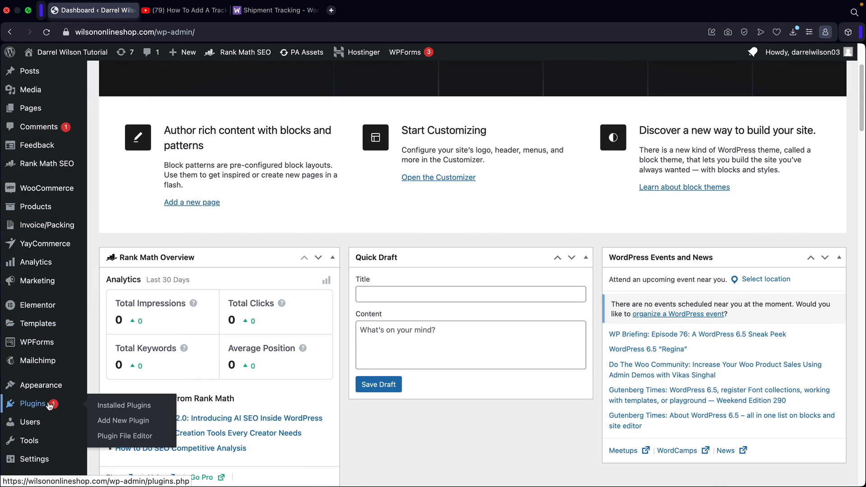
pyautogui.click(110, 421)
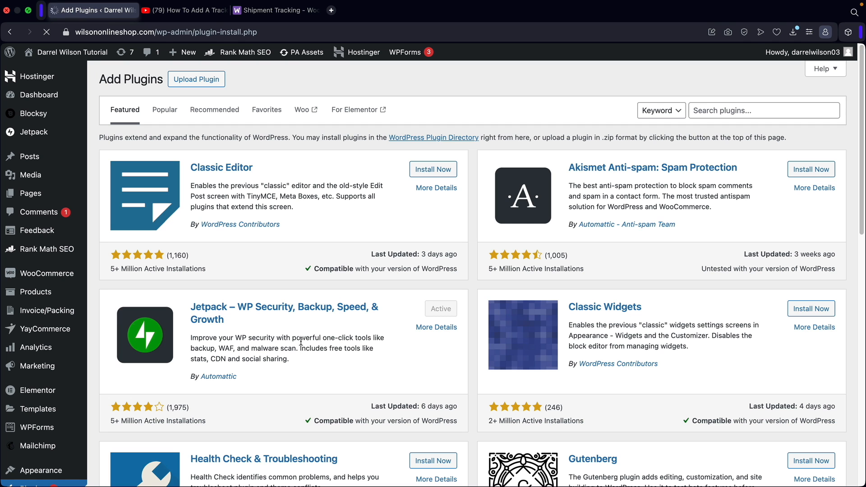
pyautogui.click(221, 81)
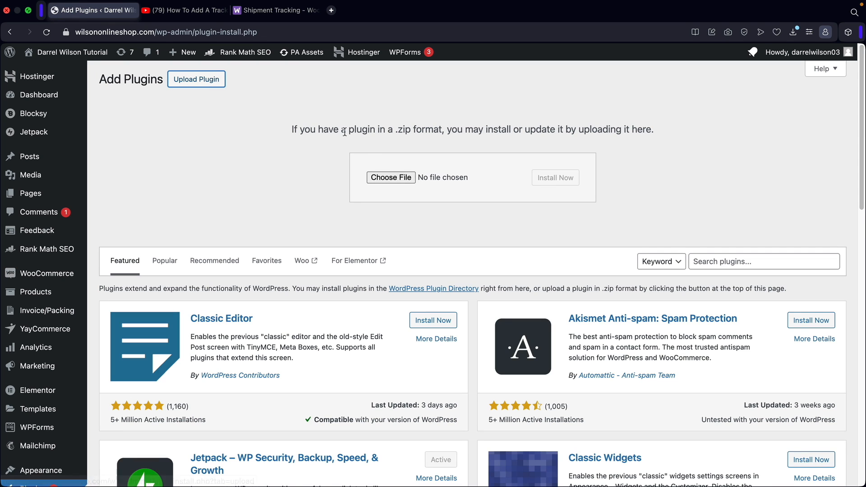
# Choose woocommerce-shipment-tracking(1).zip from the Desktop folder and install it as a plugin.
pyautogui.click(388, 179)
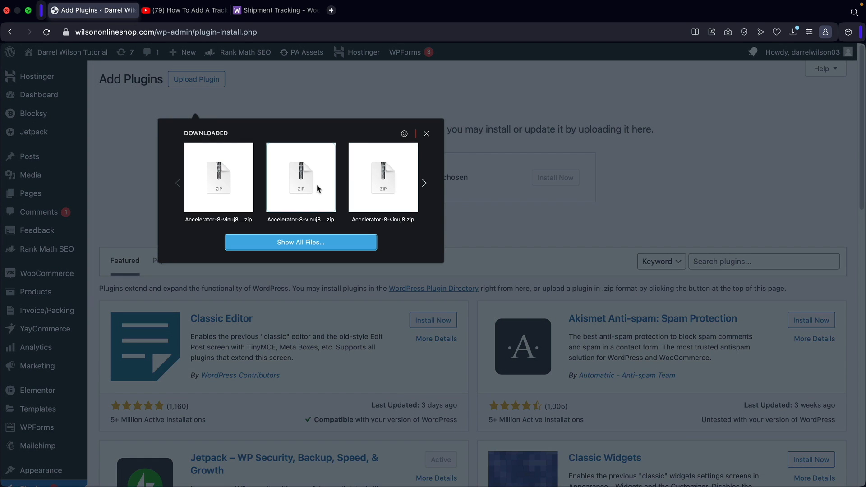
pyautogui.click(296, 243)
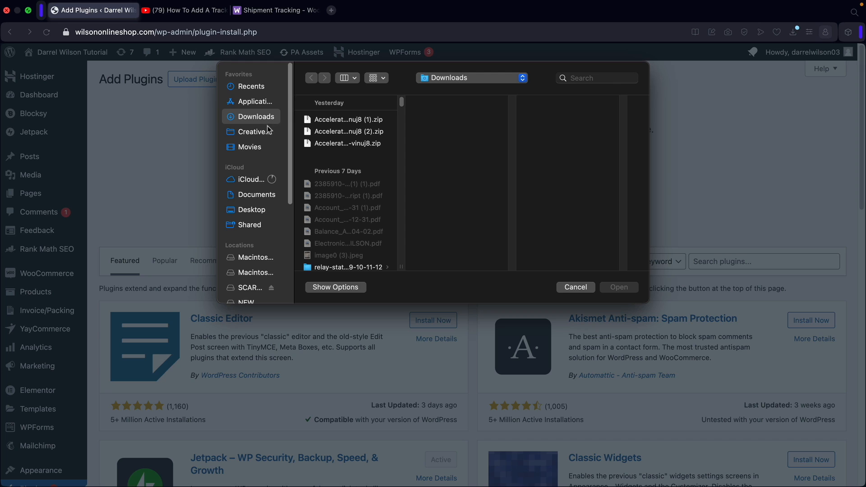
pyautogui.click(252, 210)
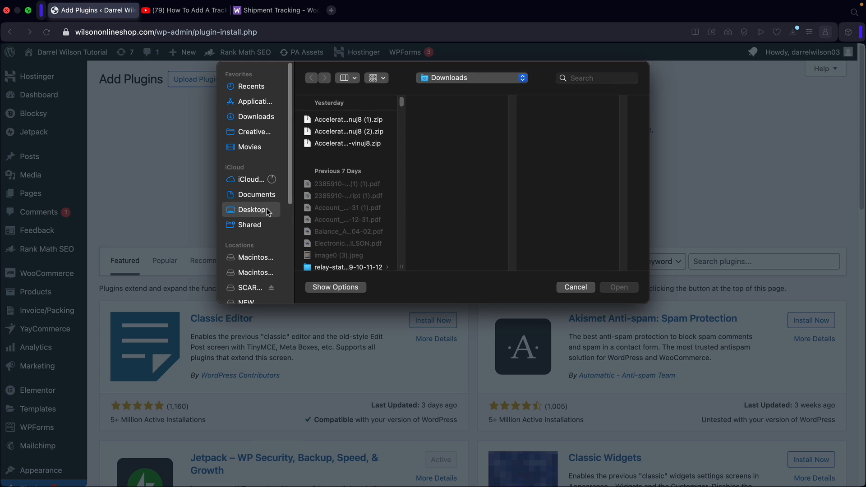
pyautogui.scroll(-5, 333, 197)
pyautogui.click(352, 167)
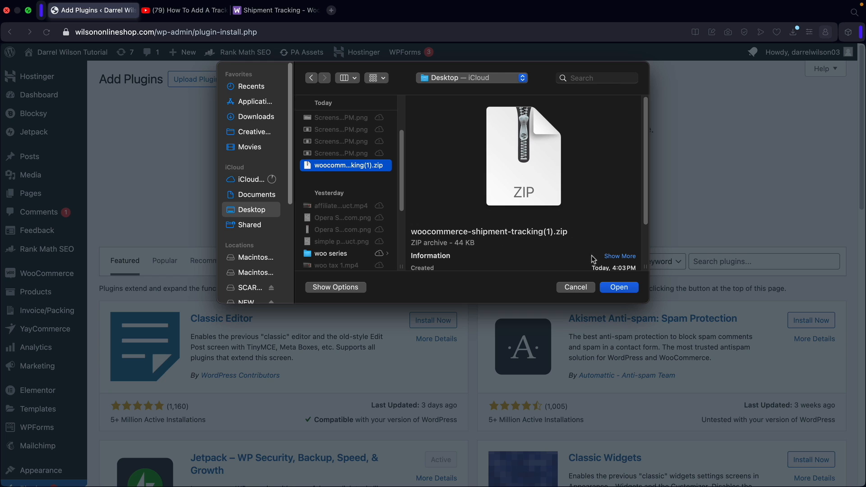
pyautogui.click(619, 287)
pyautogui.click(555, 179)
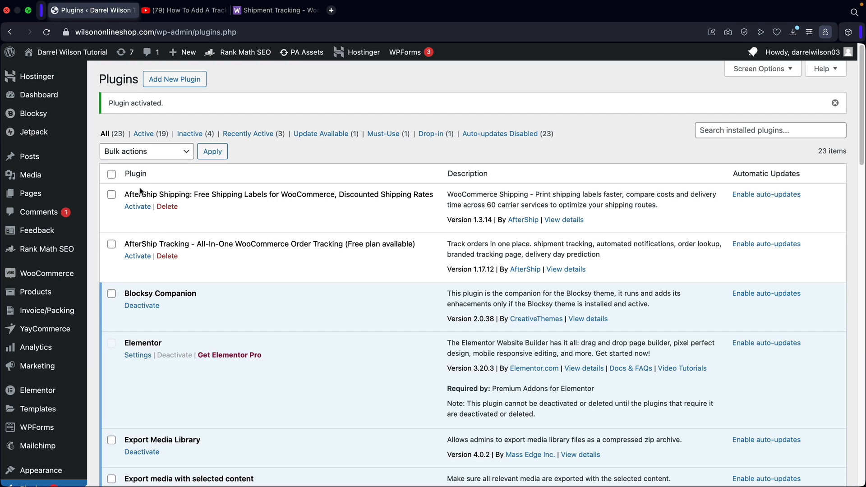
# Open the most recent order with Processing status from the WooCommerce orders list.
pyautogui.moveTo(50, 276)
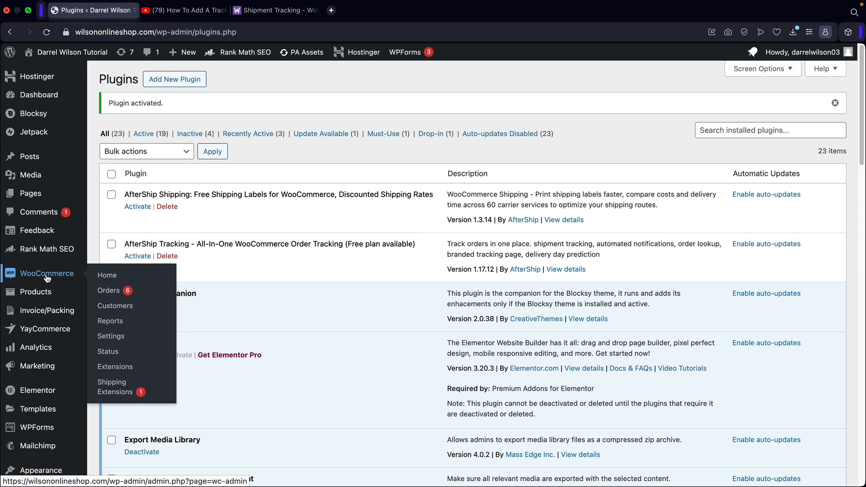
pyautogui.click(112, 293)
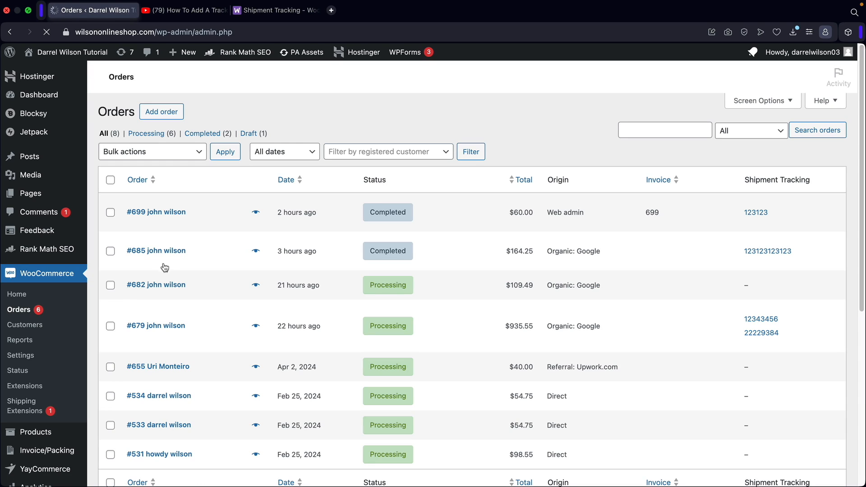
pyautogui.click(173, 289)
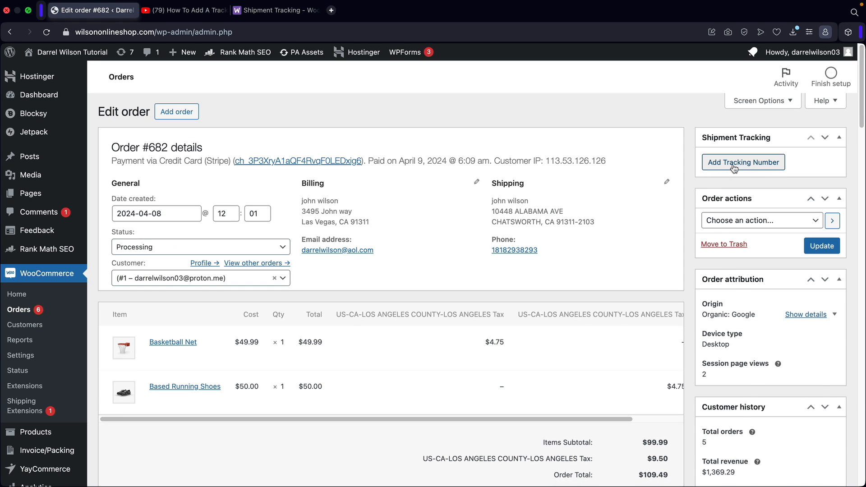
# Save shipment tracking on the order with provider USPS and tracking number 123123123, and open its tracking link.
pyautogui.click(734, 167)
pyautogui.click(751, 179)
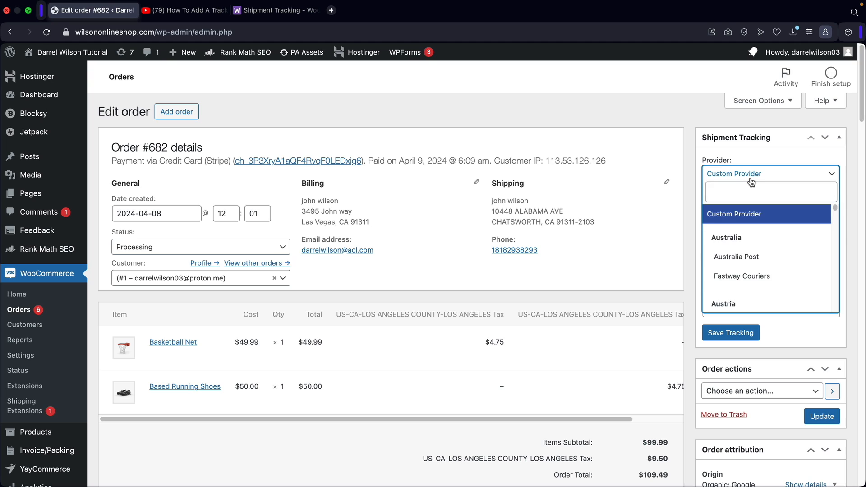
pyautogui.click(757, 196)
pyautogui.write('usps')
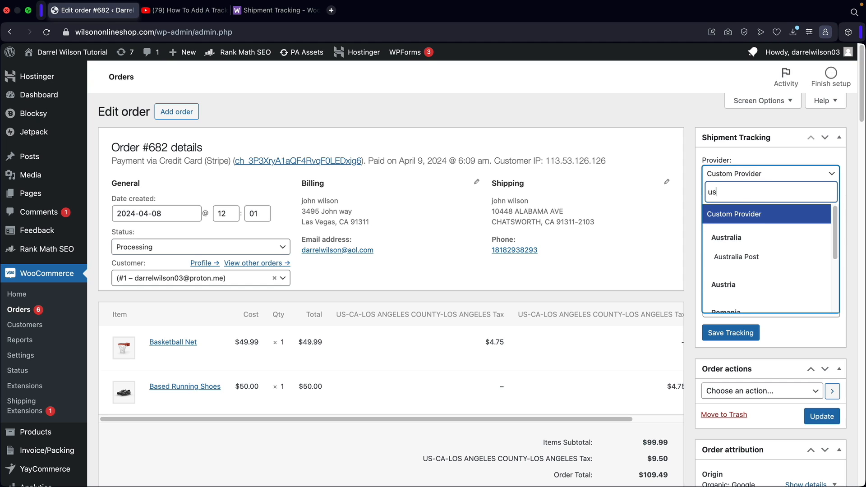
pyautogui.press('Return')
pyautogui.click(760, 210)
pyautogui.write('123123123')
pyautogui.click(743, 264)
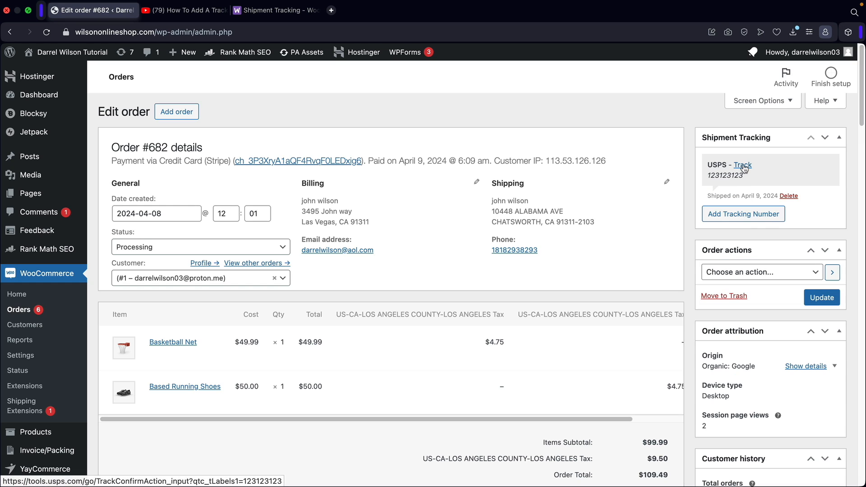
pyautogui.click(745, 166)
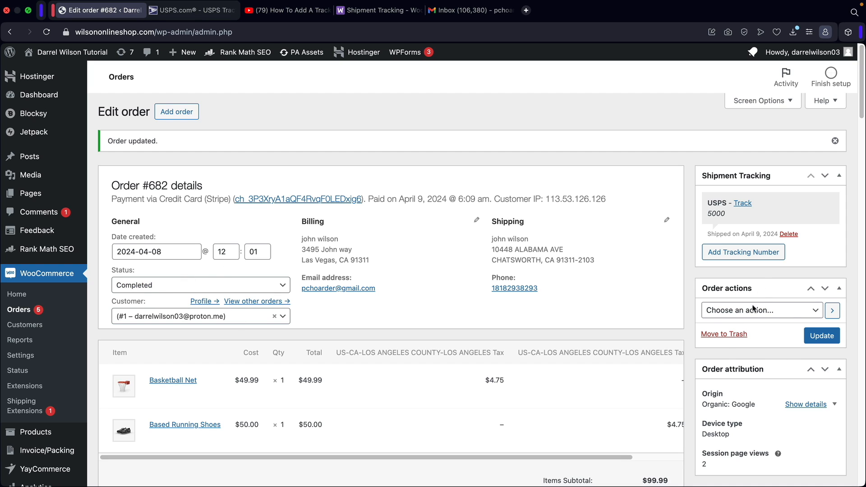
# Switch to Gmail, review the newest order completion email's tracking and product details, and follow its tracking link.
pyautogui.click(461, 18)
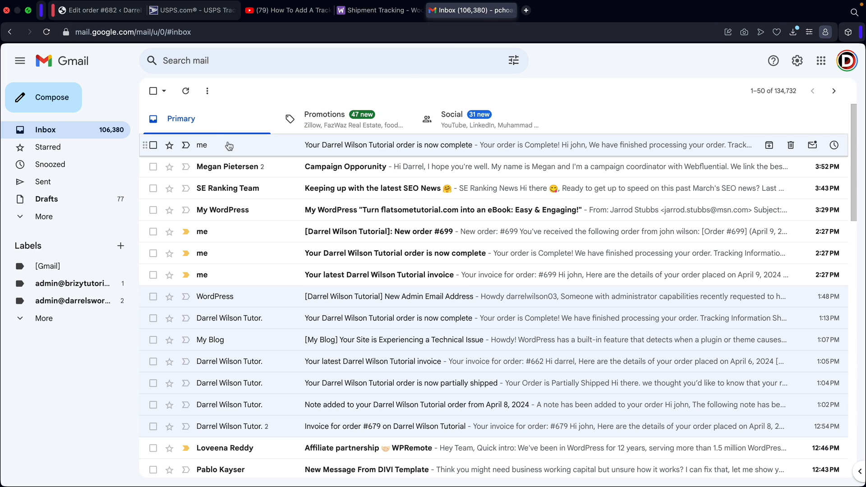
pyautogui.click(363, 149)
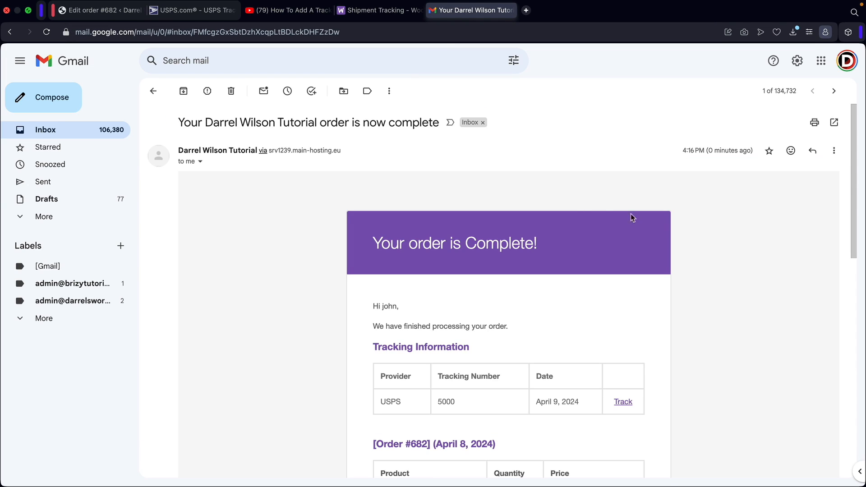
pyautogui.scroll(-2, 708, 230)
pyautogui.moveTo(391, 184); pyautogui.dragTo(558, 184)
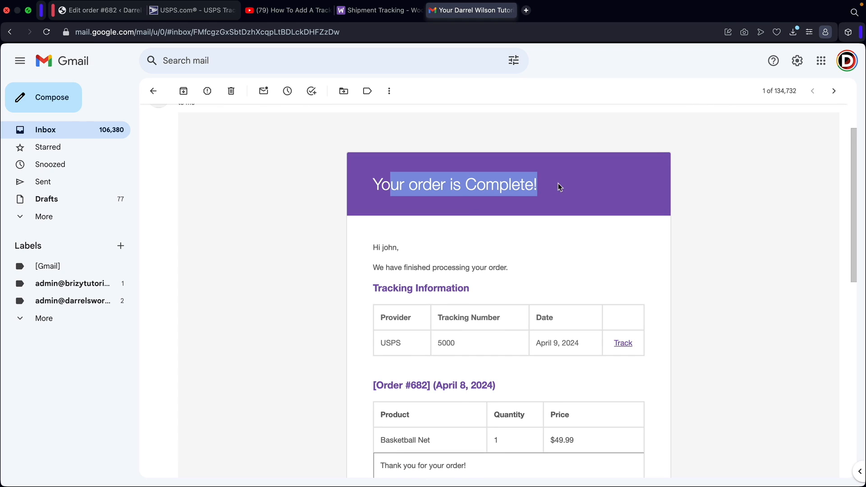
pyautogui.scroll(-2, 558, 186)
pyautogui.scroll(-2, 414, 218)
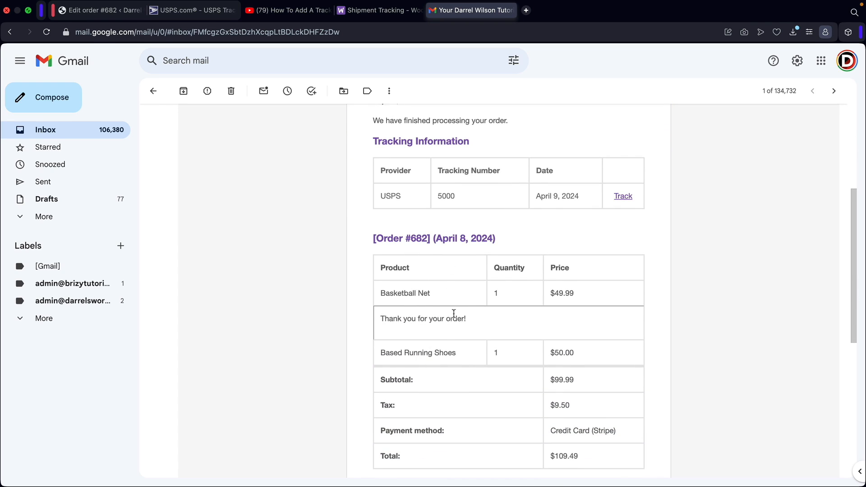
pyautogui.click(625, 198)
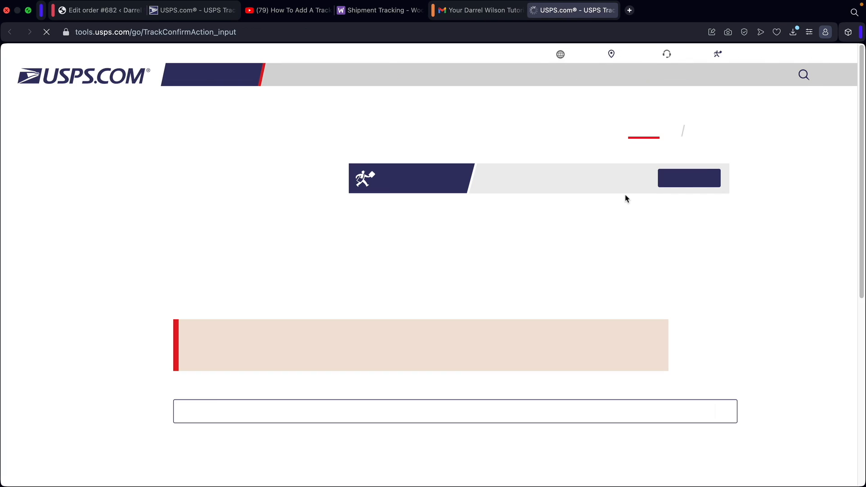
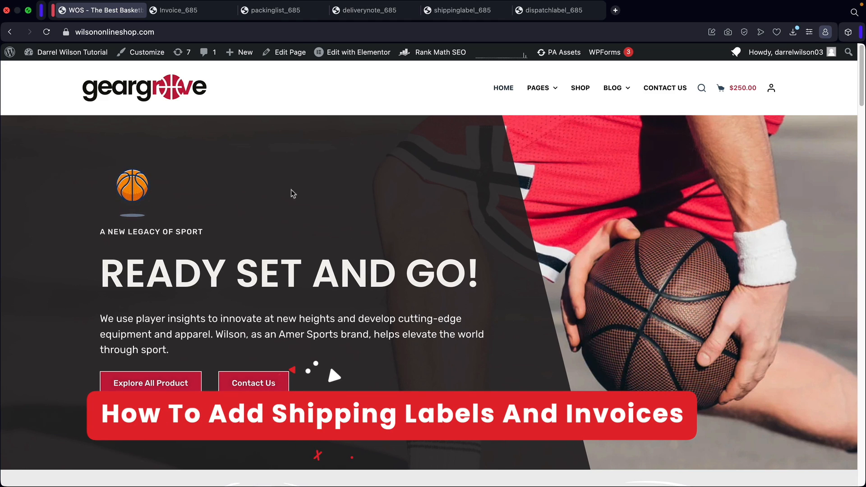
# View the print previews of the sample order's invoice, packing slip, delivery note, shipping label and dispatch label.
pyautogui.click(200, 15)
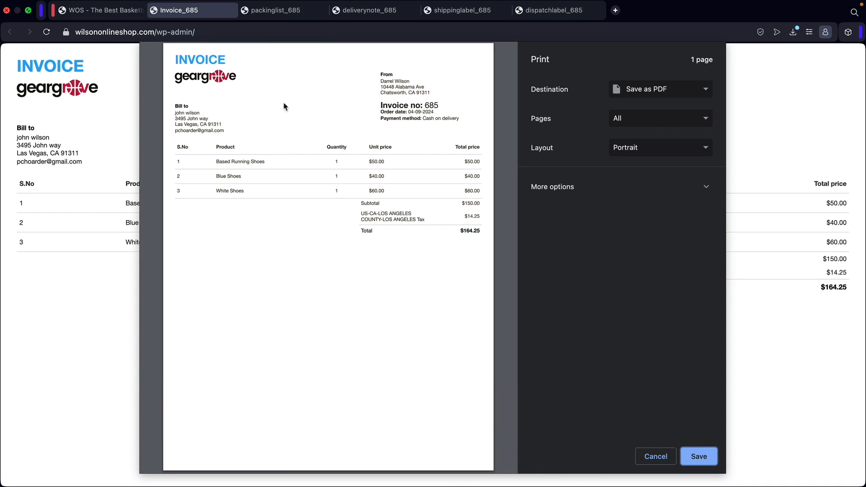
pyautogui.click(276, 11)
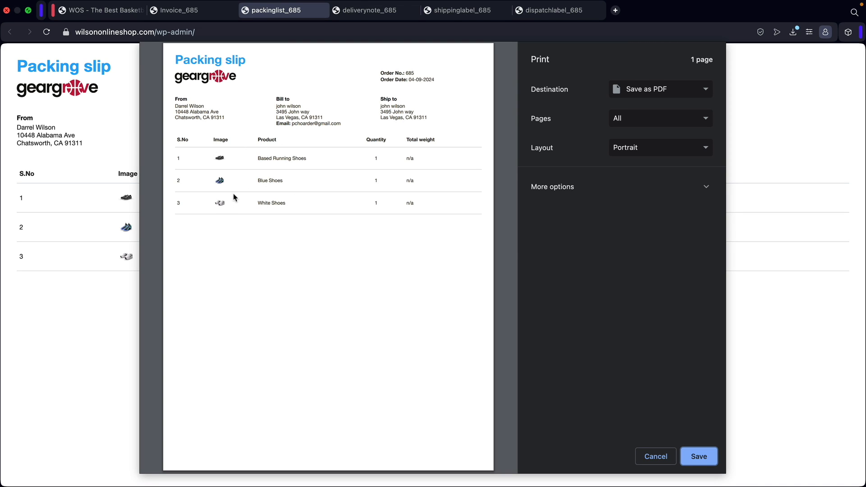
pyautogui.click(367, 11)
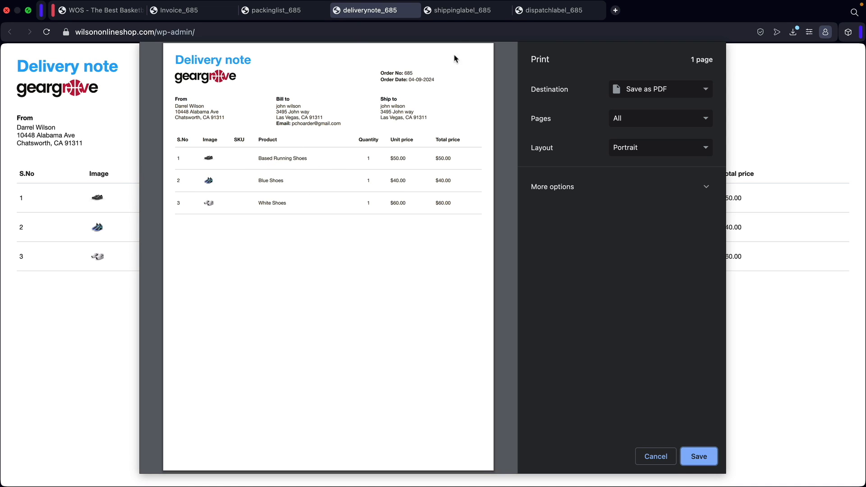
pyautogui.click(453, 12)
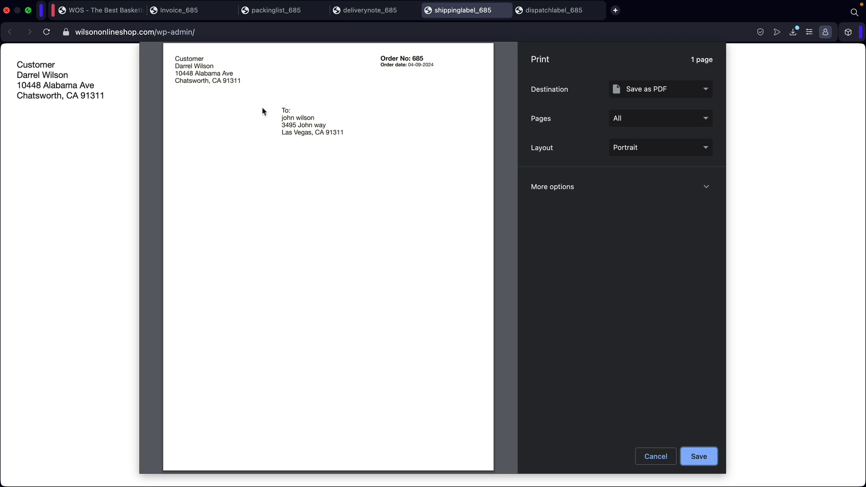
pyautogui.click(535, 13)
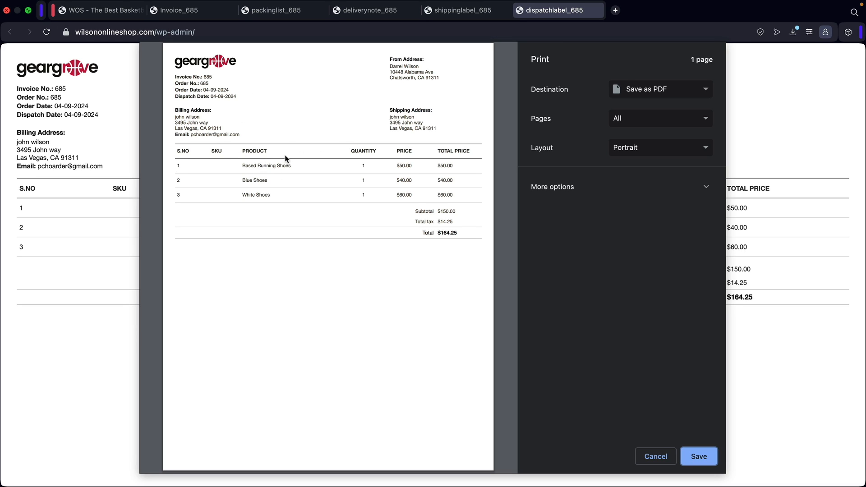
# Return to the store site and open the page for adding new plugins from its WordPress dashboard.
pyautogui.click(103, 10)
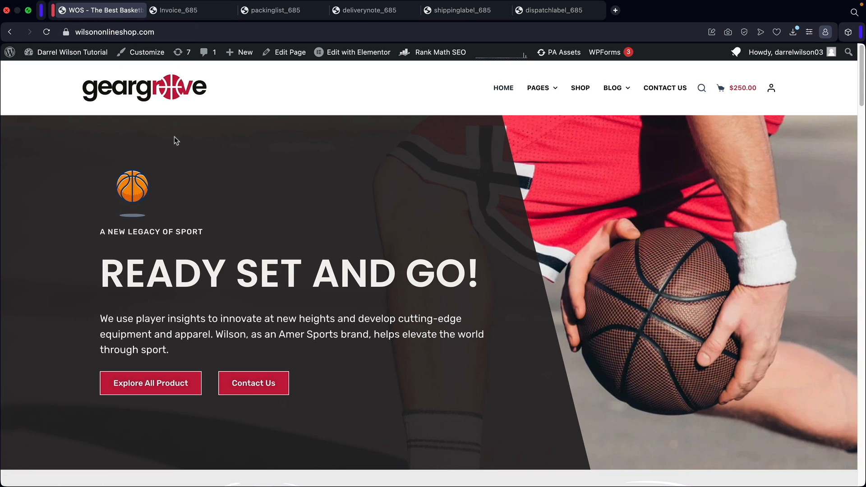
pyautogui.moveTo(68, 53)
pyautogui.click(60, 72)
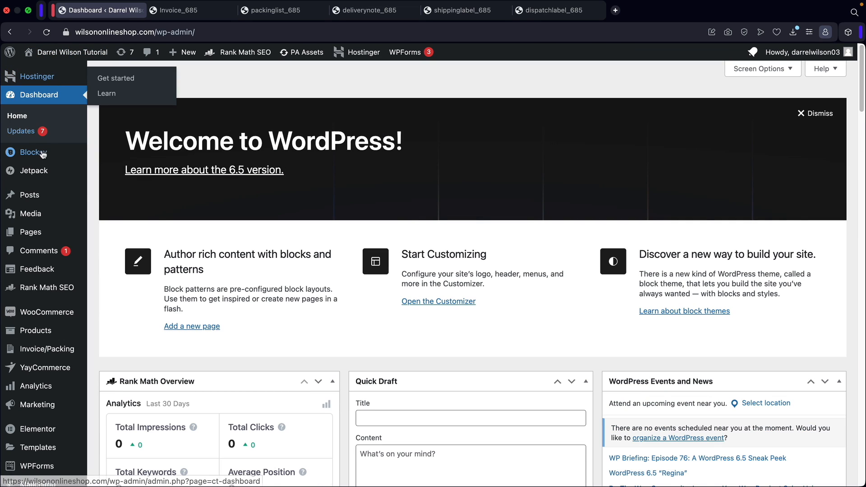
pyautogui.scroll(-3, 13, 346)
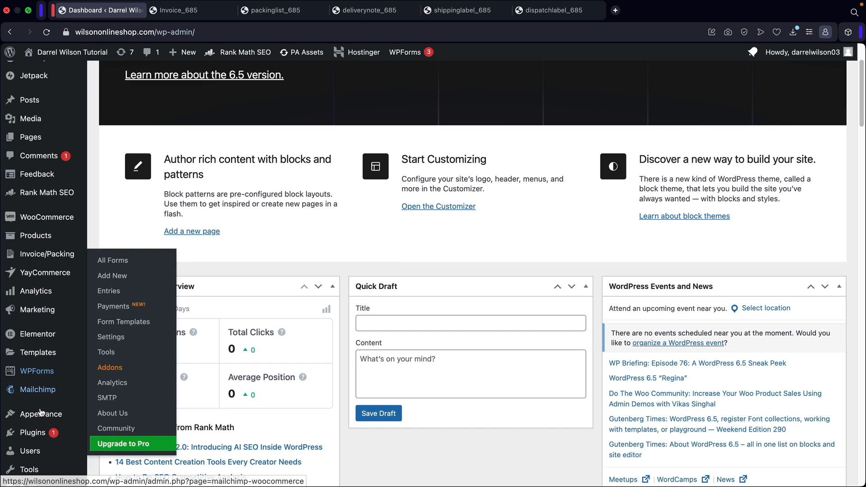
pyautogui.moveTo(39, 431)
pyautogui.click(114, 441)
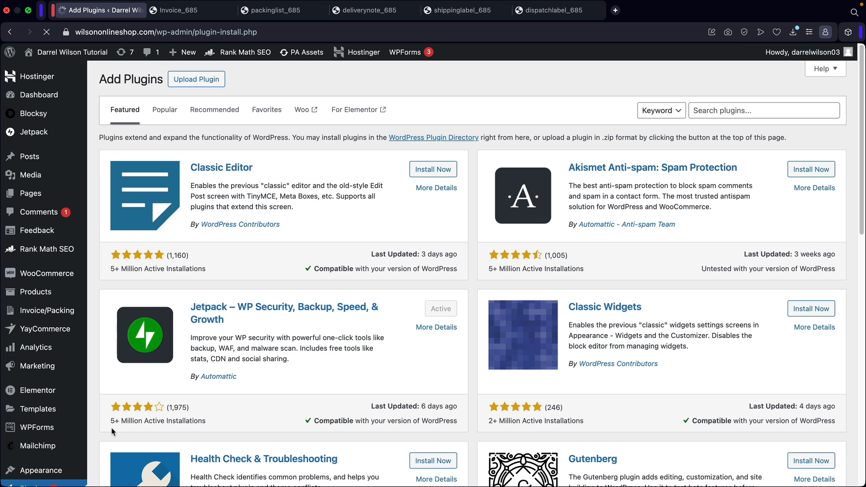
# Search the plugin directory for "shipping label" and check the WooCommerce PDF Invoices, Packing Slips, Delivery Notes and Shipping Labels plugin.
pyautogui.click(703, 112)
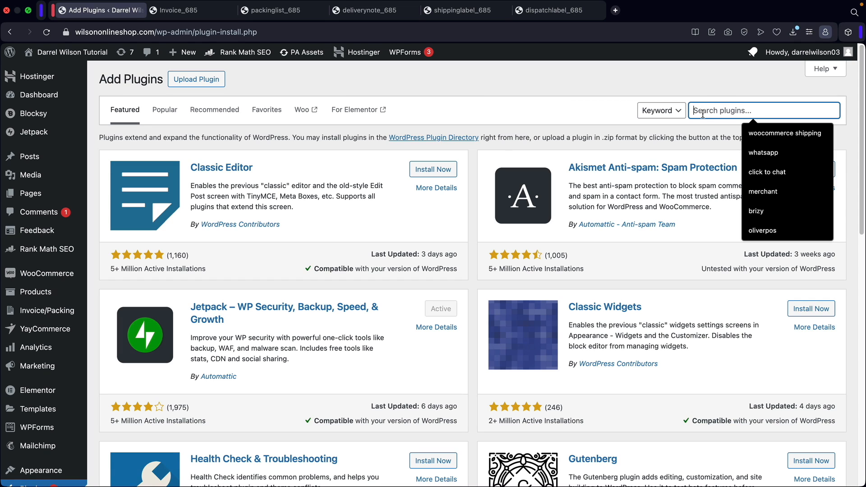
pyautogui.write('shipping label')
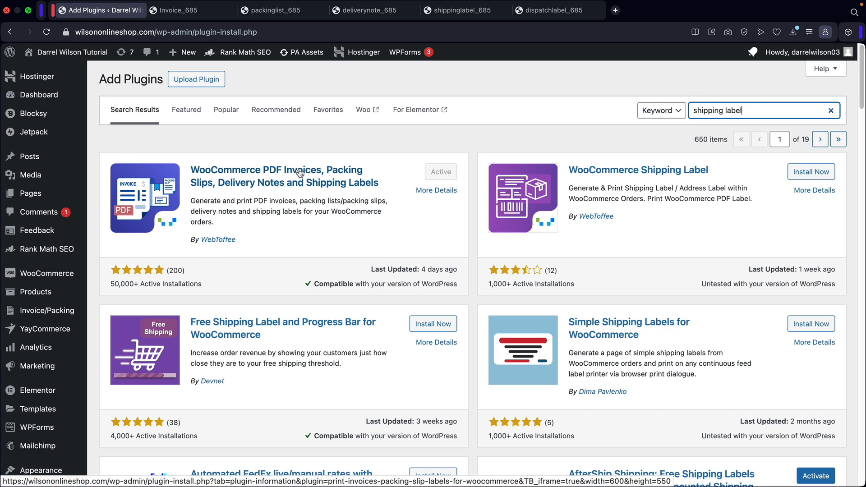
pyautogui.click(436, 172)
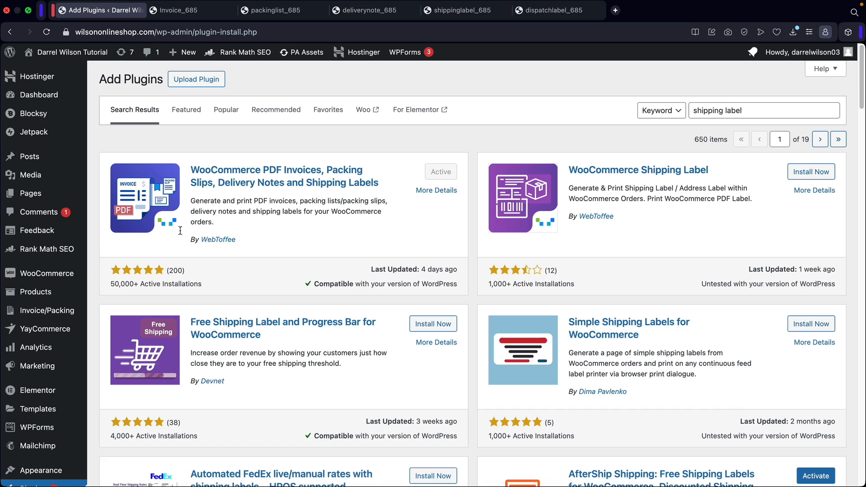
# Open the general settings of the Invoice/Packing plugin.
pyautogui.moveTo(48, 312)
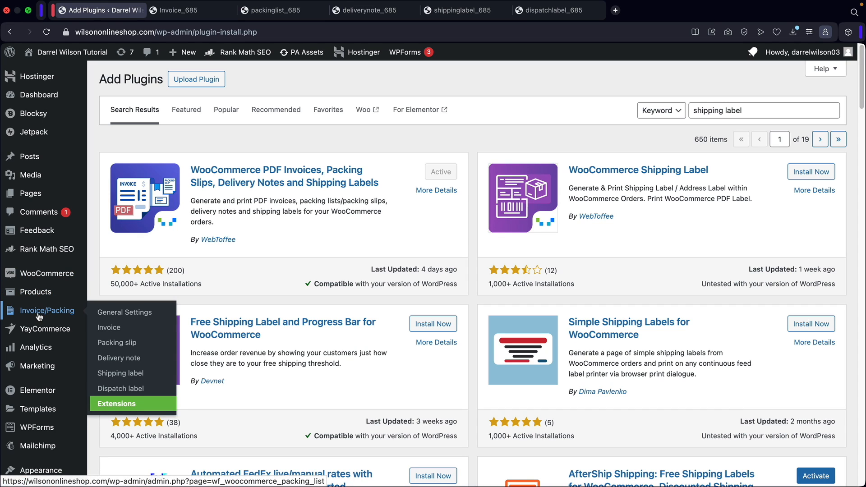
pyautogui.click(38, 314)
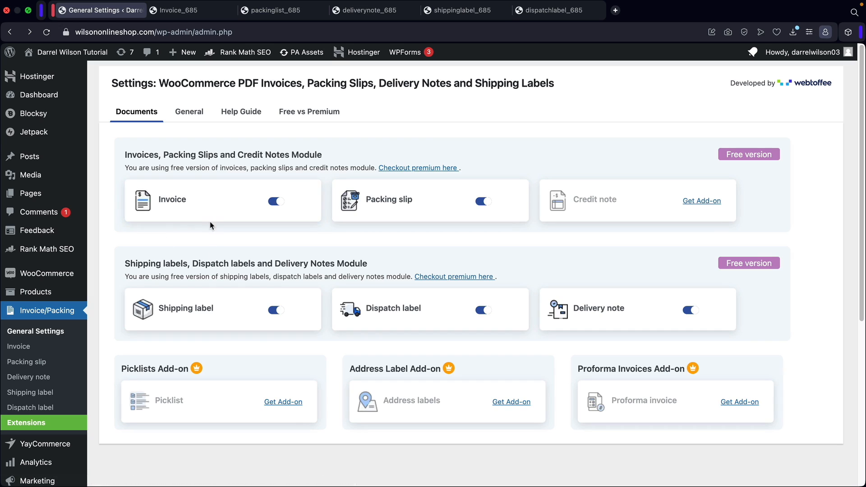
pyautogui.click(194, 114)
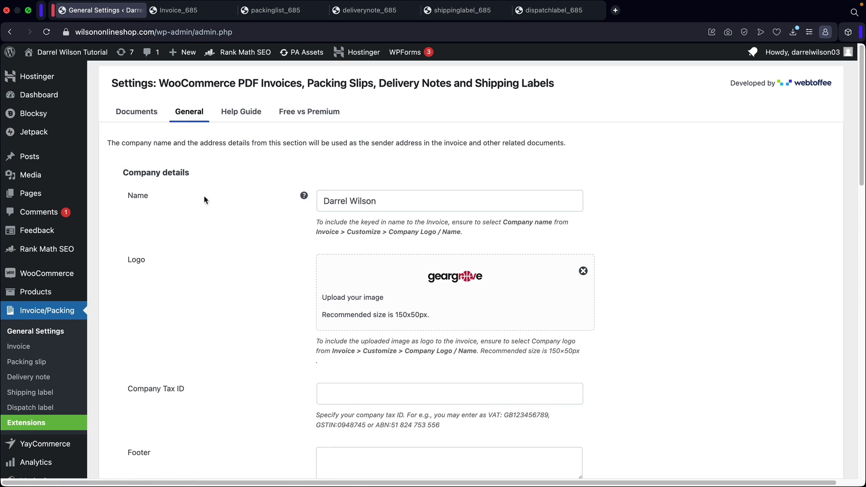
# Examine the company details: name, logo, tax ID with its example formats, and footer.
pyautogui.moveTo(387, 205); pyautogui.dragTo(322, 201)
pyautogui.click(264, 211)
pyautogui.scroll(-3, 264, 210)
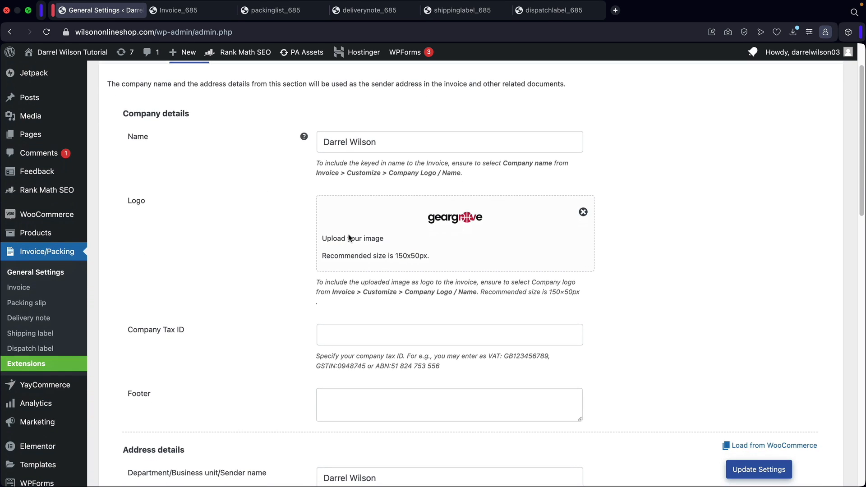
pyautogui.scroll(-5, 399, 224)
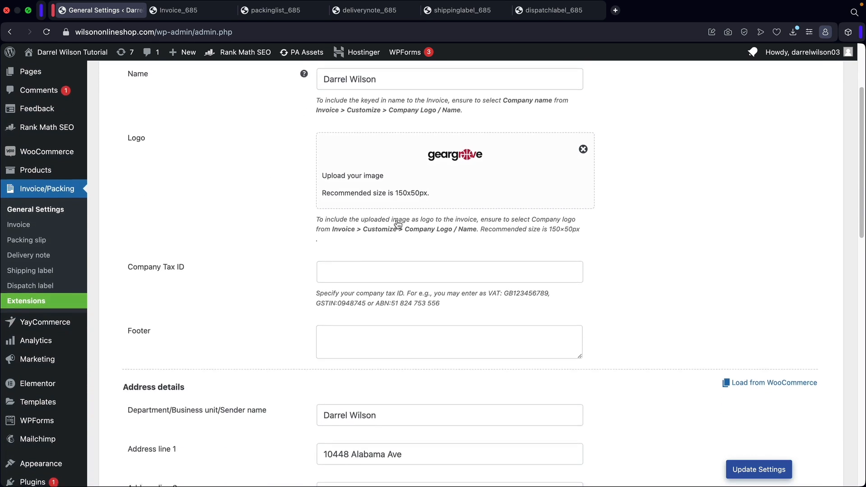
pyautogui.click(368, 215)
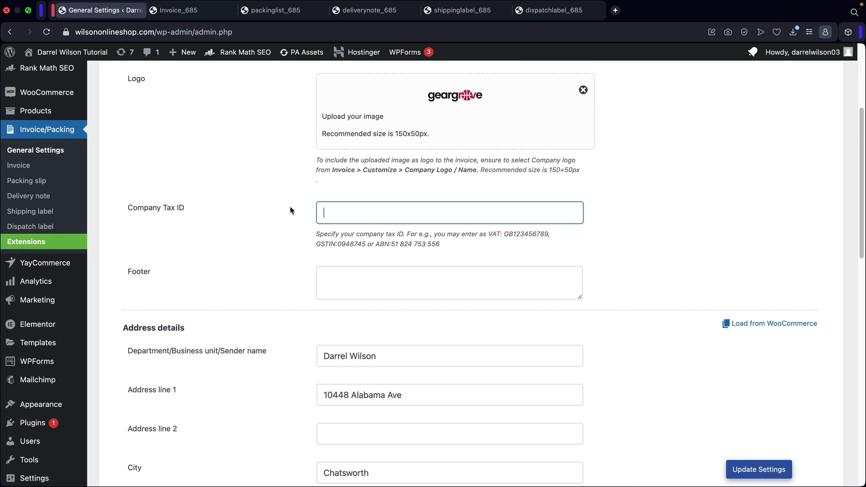
pyautogui.click(279, 210)
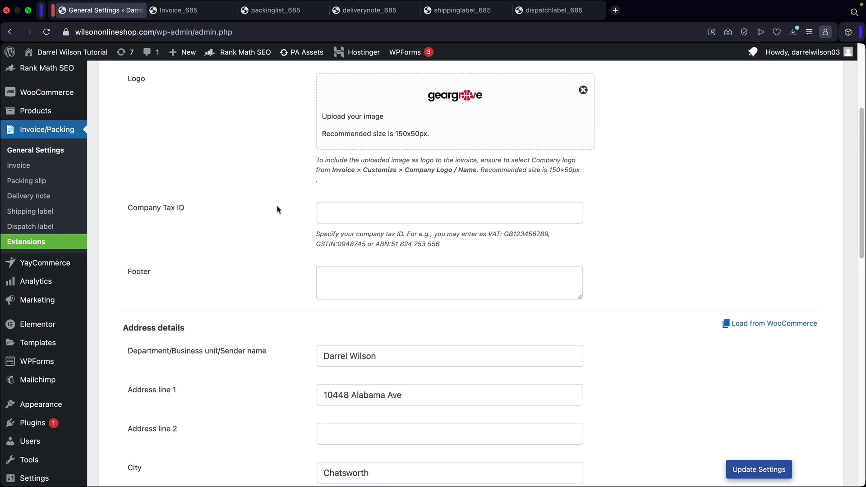
pyautogui.moveTo(197, 210); pyautogui.dragTo(127, 209)
pyautogui.click(204, 207)
pyautogui.moveTo(488, 232); pyautogui.dragTo(566, 238)
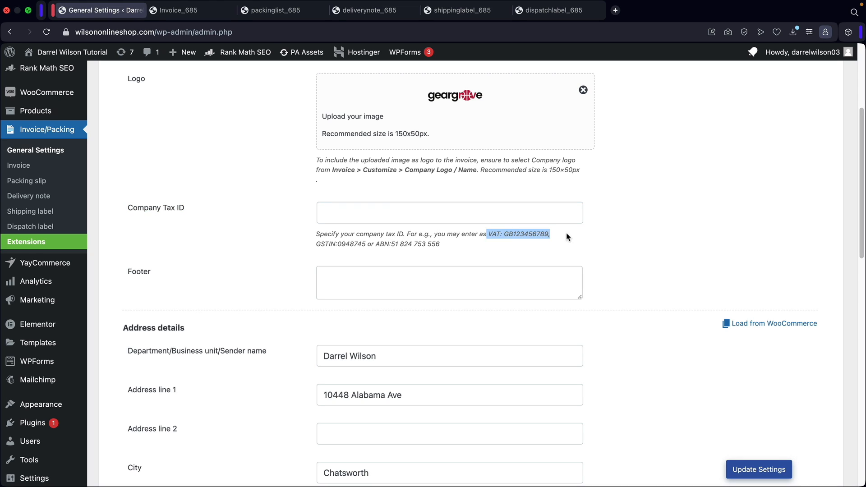
pyautogui.click(407, 244)
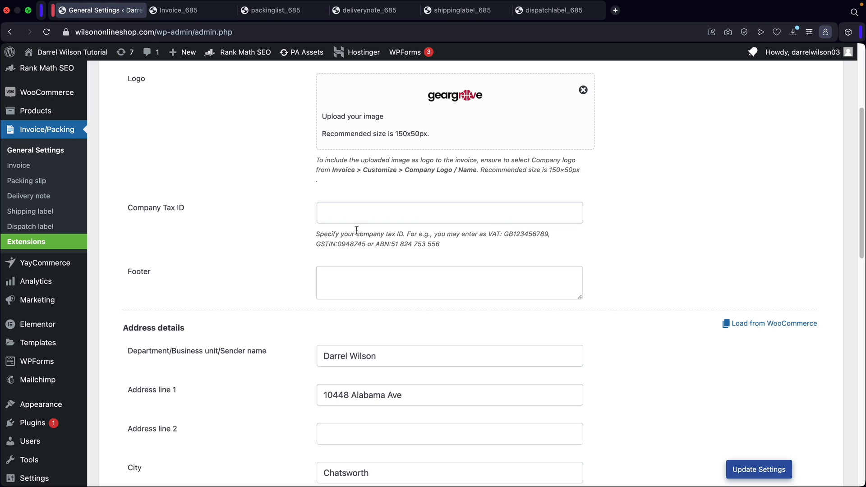
pyautogui.scroll(-1, 290, 233)
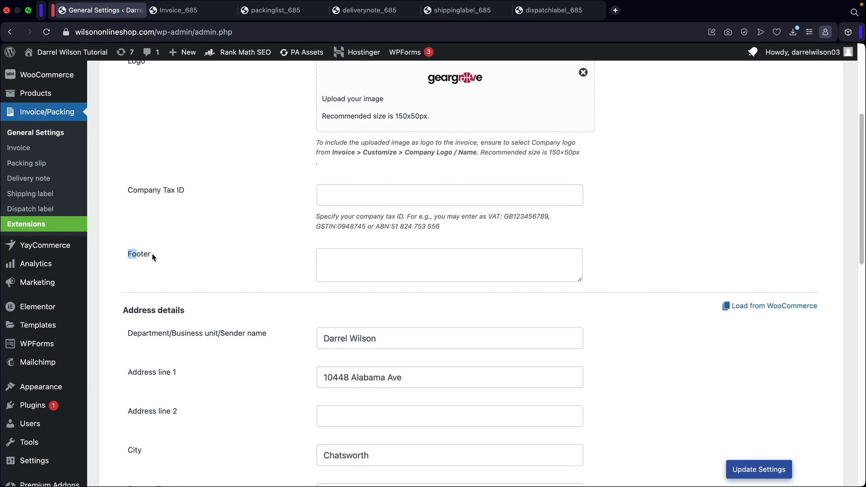
# Set the company footer to "Best of the best sports equipment", review the address and advanced options, and save the settings.
pyautogui.click(349, 262)
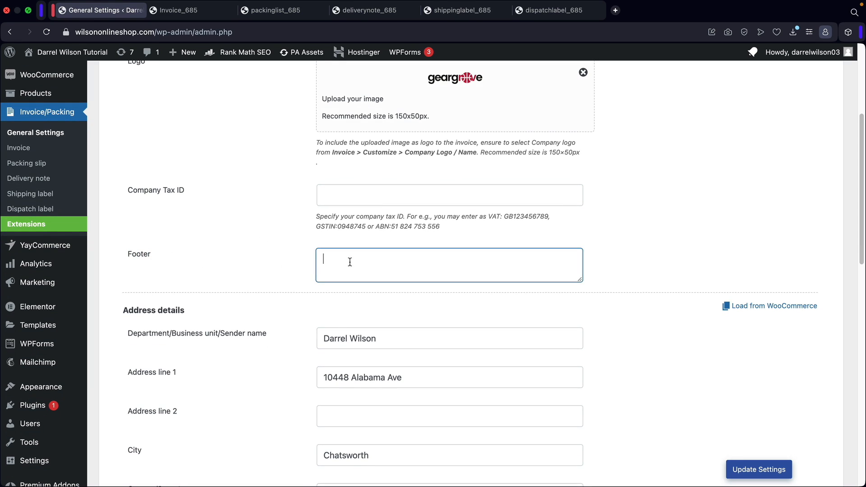
pyautogui.write('Best of the best sports equipment')
pyautogui.scroll(-5, 350, 261)
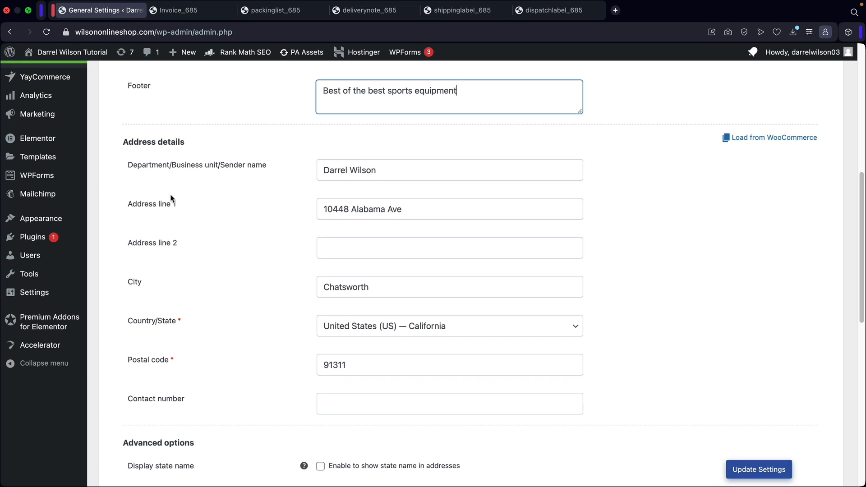
pyautogui.scroll(-7, 266, 285)
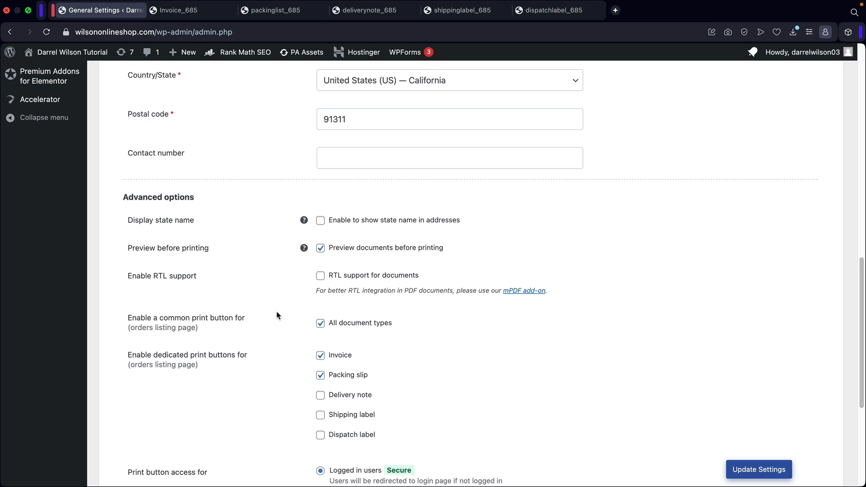
pyautogui.scroll(-2, 277, 315)
pyautogui.scroll(-2, 277, 311)
pyautogui.scroll(-2, 277, 309)
pyautogui.scroll(-1, 277, 312)
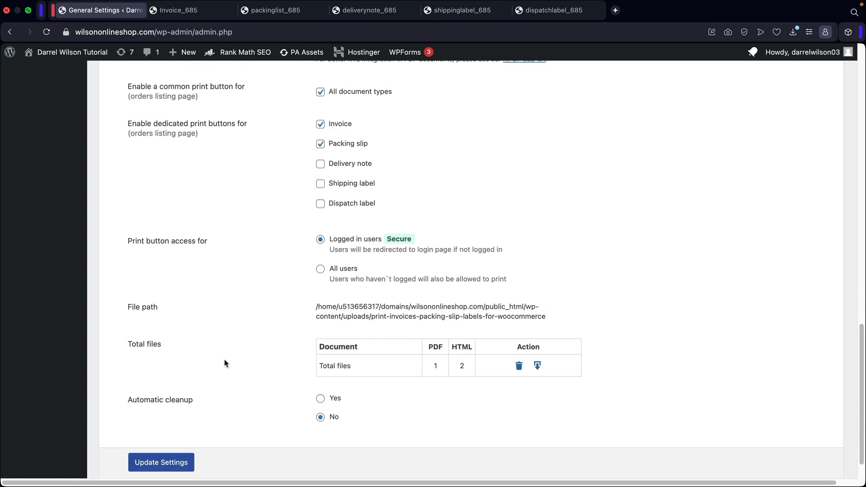
pyautogui.click(170, 466)
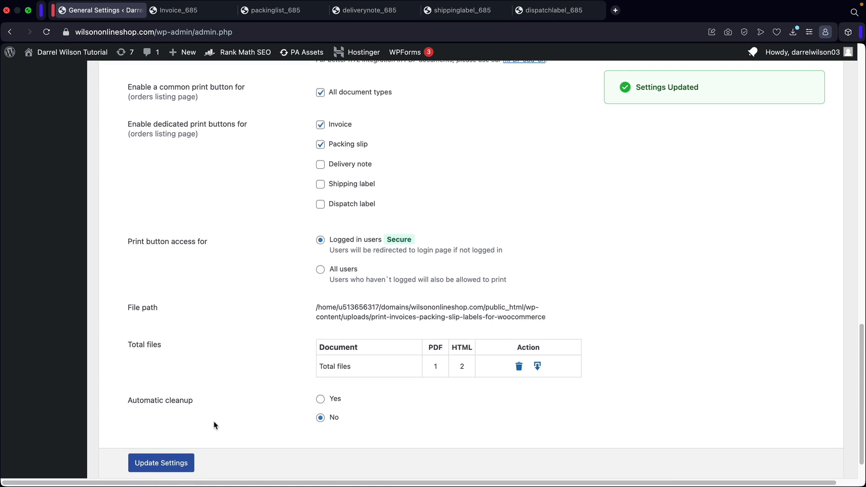
# Open the plugin's Invoice settings and examine the invoice creation, email attachment, invoice number format and custom logo options.
pyautogui.scroll(15, 216, 423)
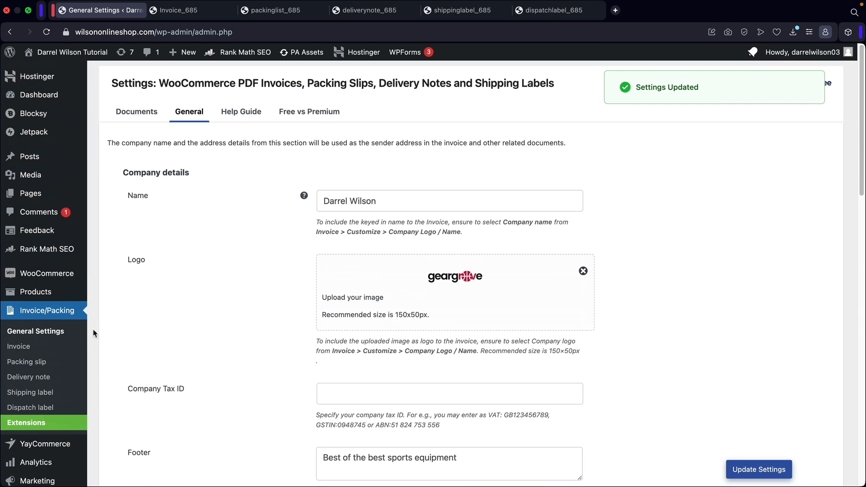
pyautogui.click(24, 351)
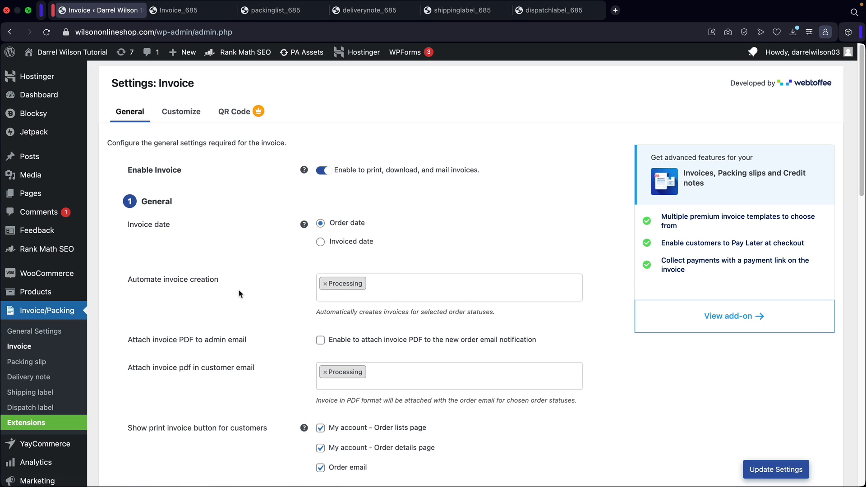
pyautogui.scroll(-3, 212, 323)
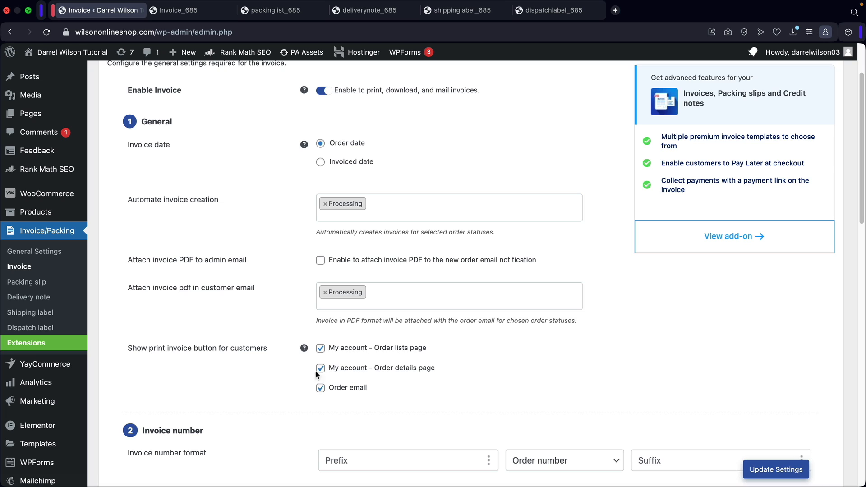
pyautogui.scroll(-10, 297, 377)
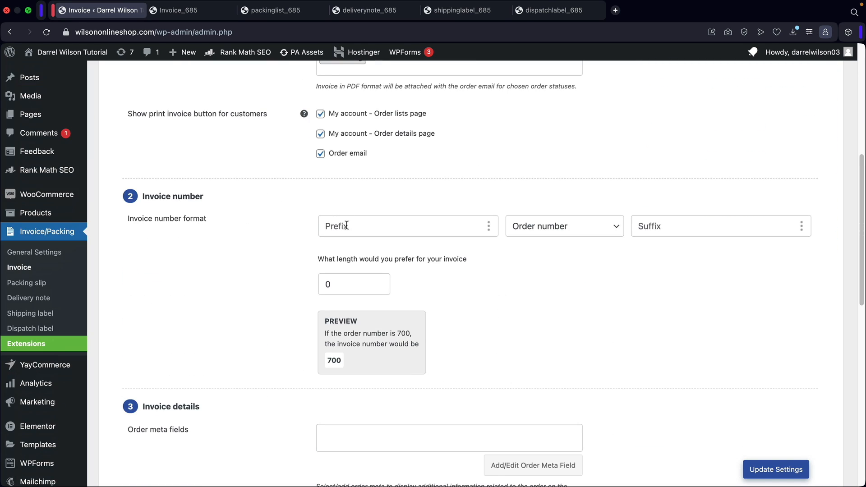
pyautogui.click(528, 224)
pyautogui.click(534, 228)
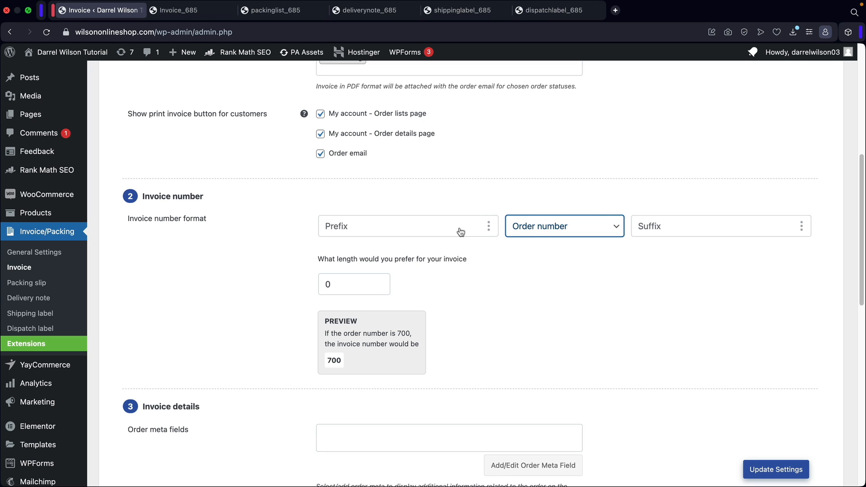
pyautogui.scroll(-10, 384, 247)
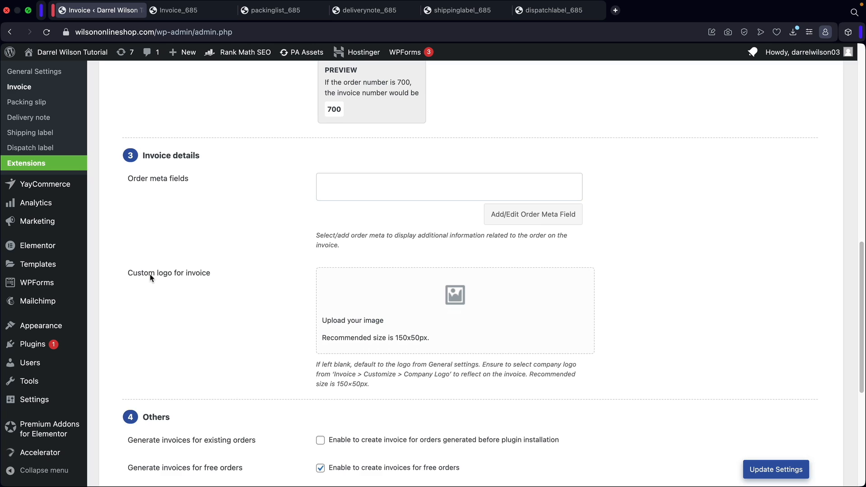
pyautogui.moveTo(149, 273); pyautogui.dragTo(212, 274)
pyautogui.click(212, 273)
# Check the logo on the sample invoice's print preview and review the remaining options in the Others section of the invoice settings.
pyautogui.click(188, 14)
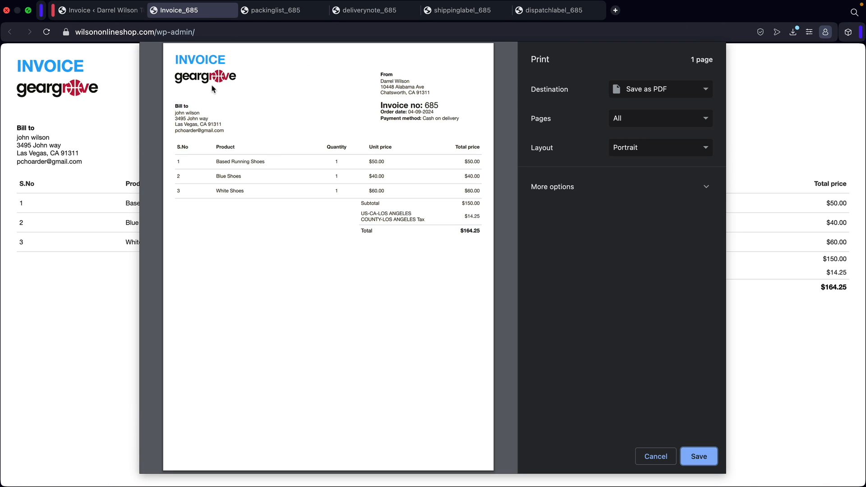
pyautogui.click(110, 11)
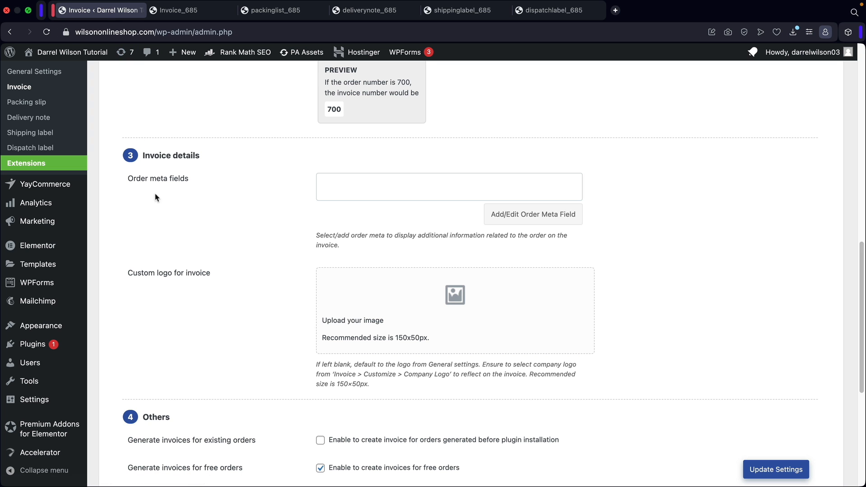
pyautogui.scroll(-6, 196, 235)
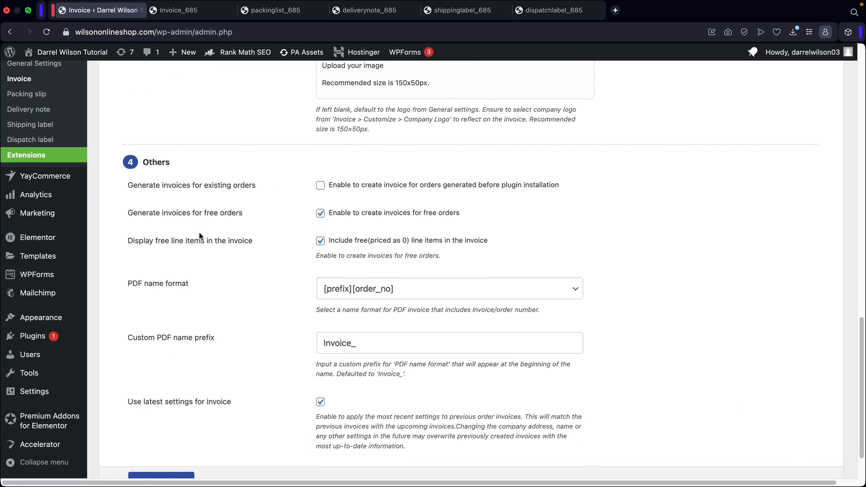
pyautogui.scroll(-1, 252, 318)
pyautogui.scroll(-1, 252, 316)
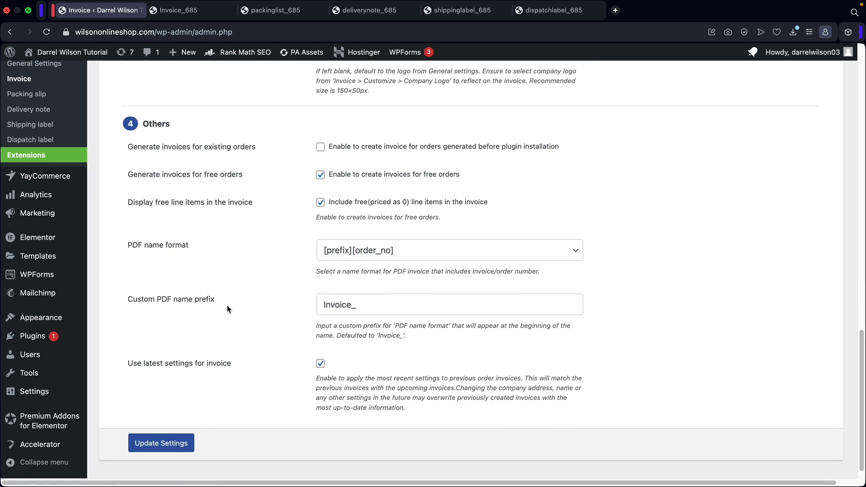
pyautogui.scroll(4, 267, 312)
pyautogui.scroll(12, 277, 320)
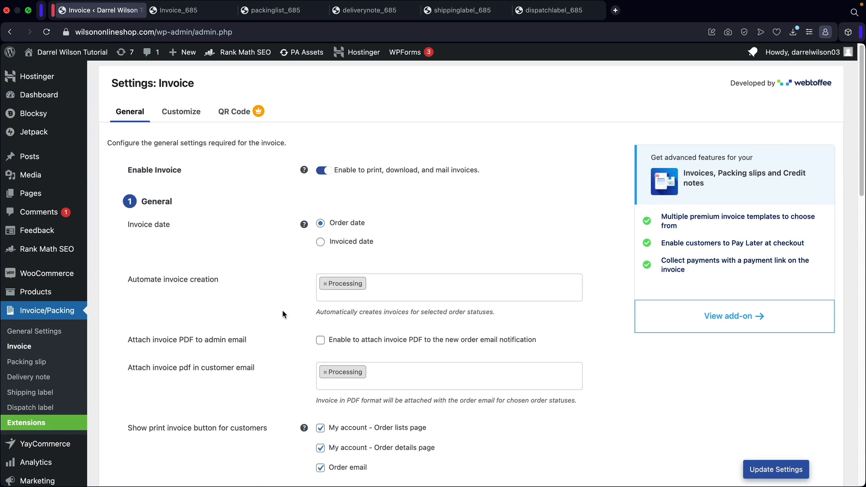
# Open the invoice template for customization and collapse its Document title settings.
pyautogui.click(185, 117)
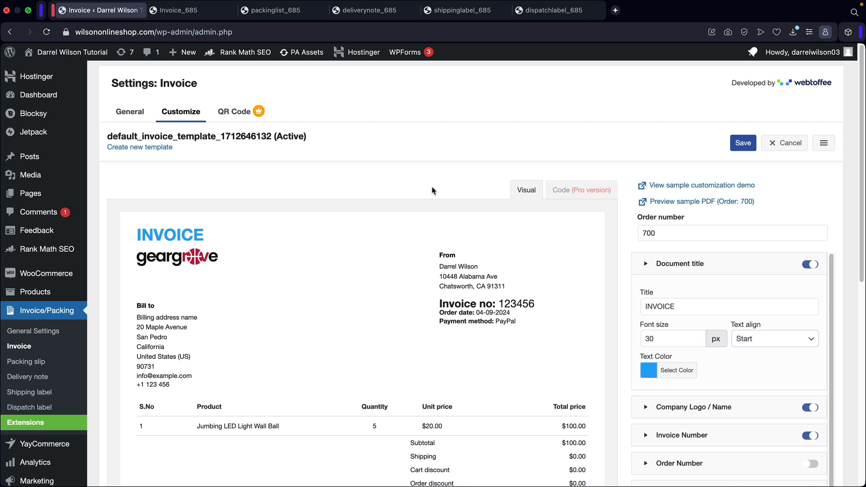
pyautogui.scroll(-3, 462, 198)
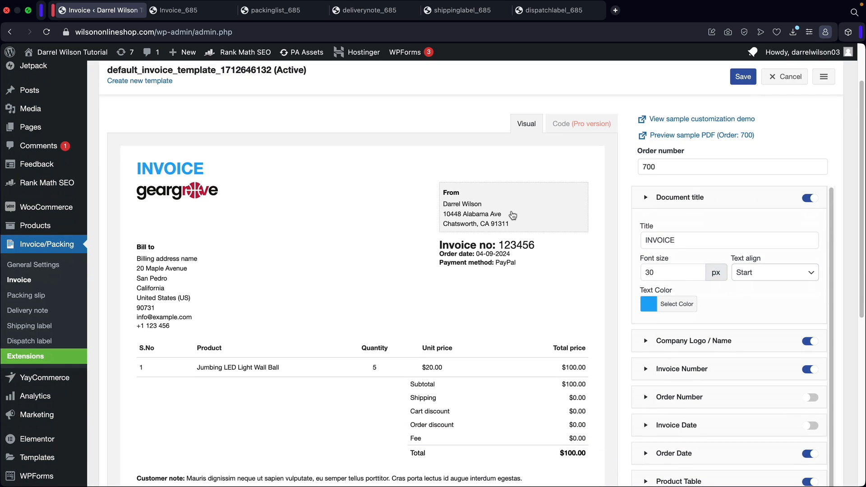
pyautogui.click(678, 201)
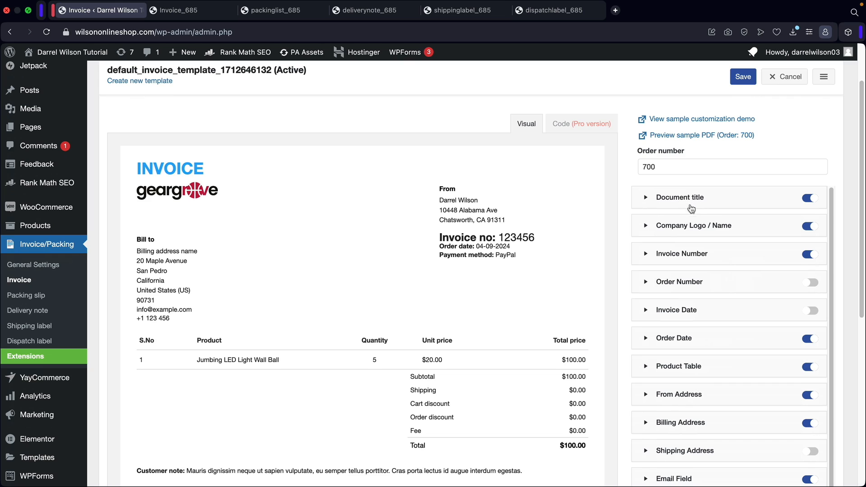
# Try showing the Order Number and Invoice Date on the invoice template, and hide both again.
pyautogui.click(811, 283)
pyautogui.click(811, 310)
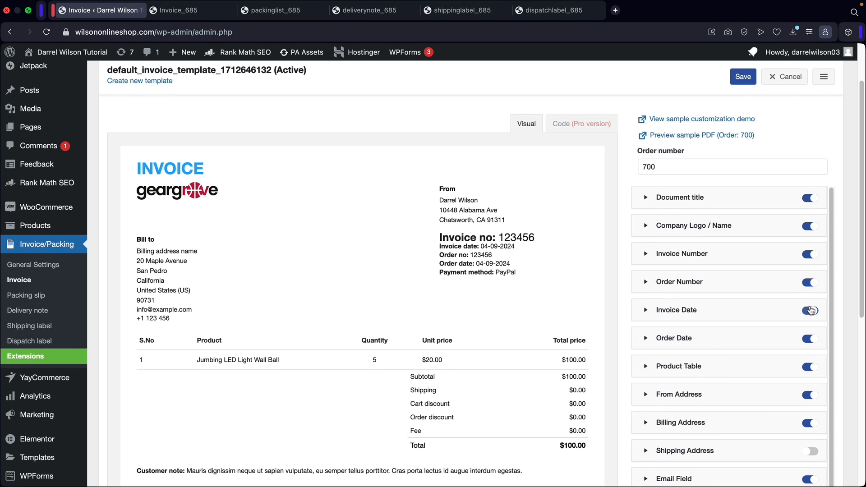
pyautogui.click(811, 282)
pyautogui.click(810, 311)
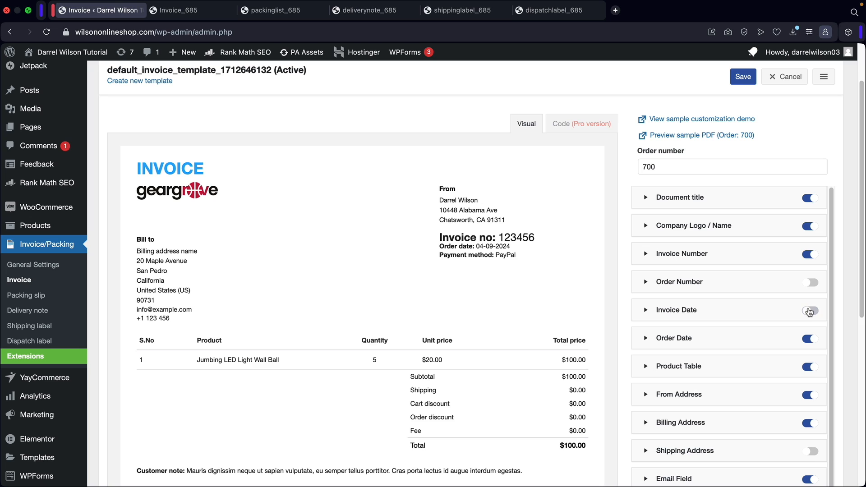
# Change the text color of the invoice template's document title to black.
pyautogui.click(708, 201)
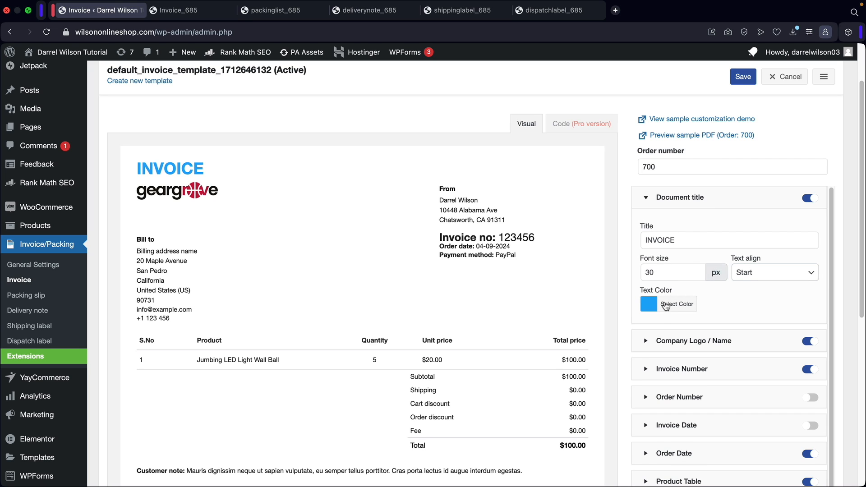
pyautogui.click(669, 303)
pyautogui.moveTo(676, 375); pyautogui.dragTo(648, 422)
pyautogui.click(677, 304)
pyautogui.click(698, 240)
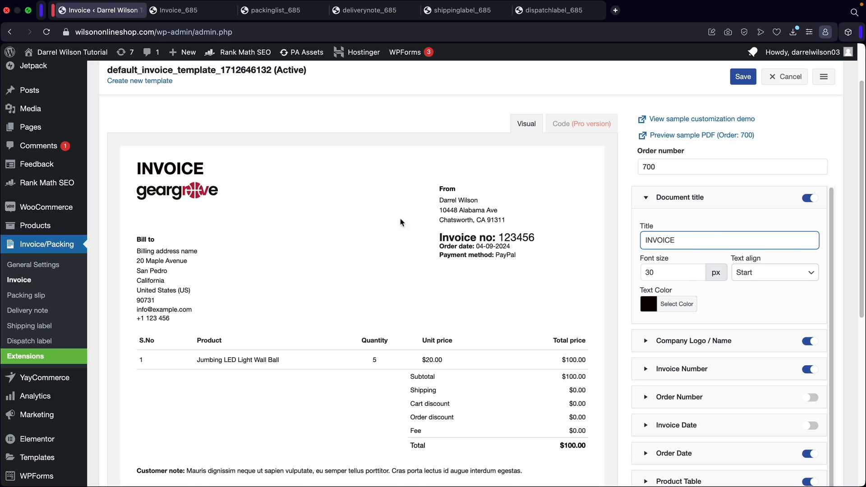
# Try displaying the company name instead of the logo on the invoice template, and restore Company Logo.
pyautogui.scroll(-3, 715, 284)
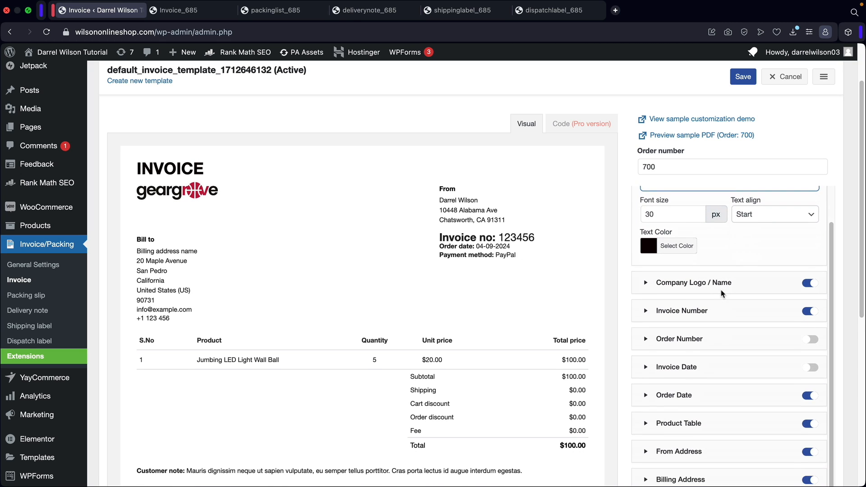
pyautogui.click(719, 285)
pyautogui.scroll(-1, 719, 285)
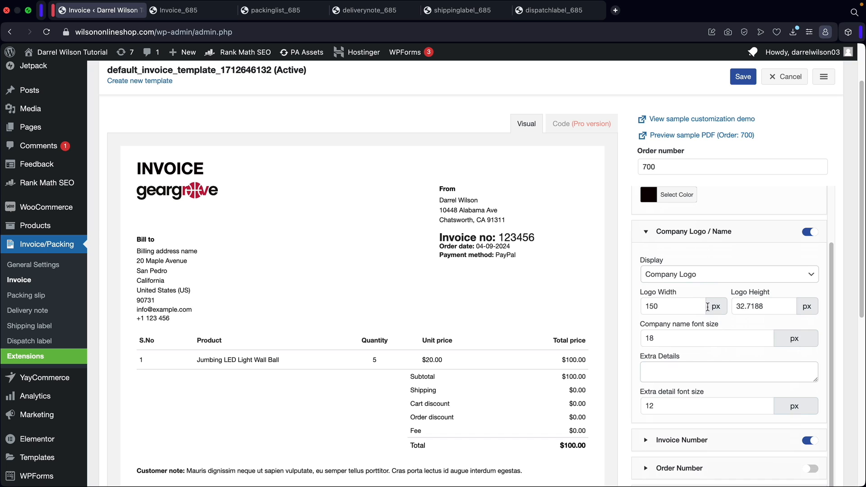
pyautogui.click(690, 275)
pyautogui.click(699, 287)
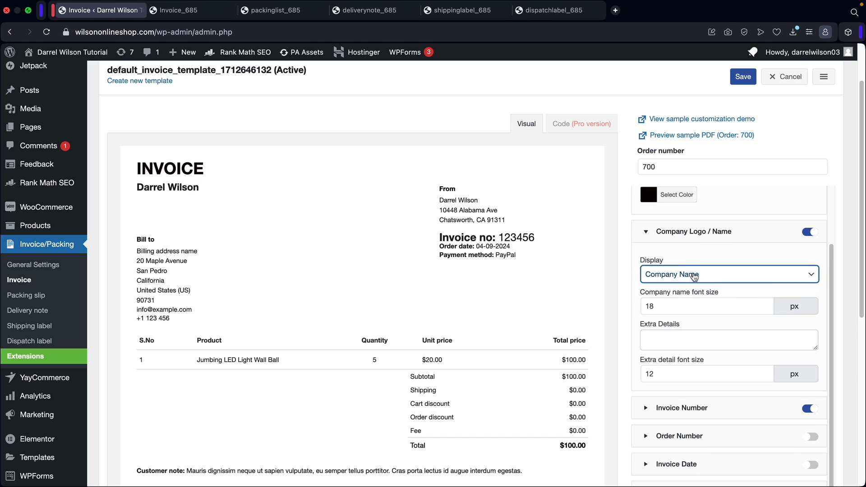
pyautogui.click(694, 275)
pyautogui.click(698, 260)
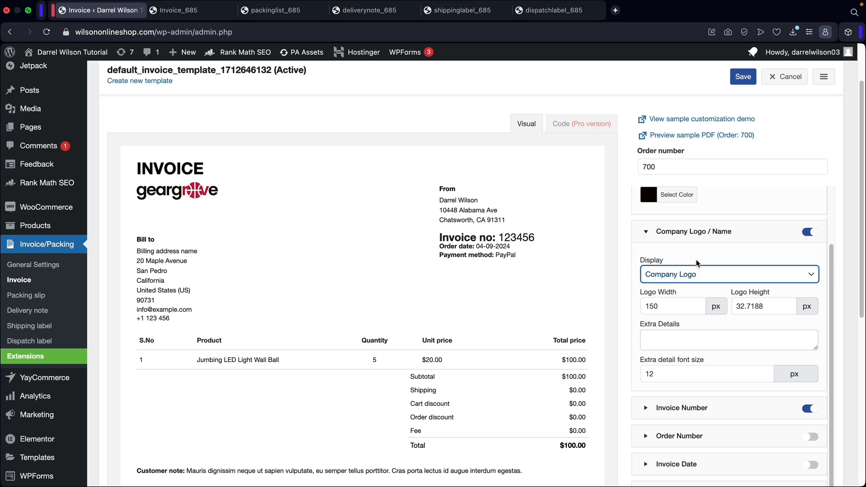
pyautogui.scroll(-1, 697, 263)
pyautogui.click(748, 219)
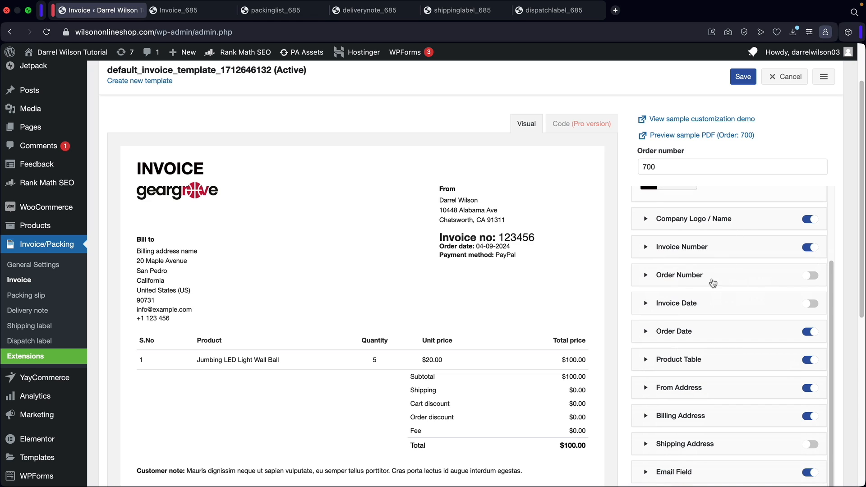
# Try out the Order Number and Invoice Date fields on the invoice once more, and turn both off again.
pyautogui.click(810, 276)
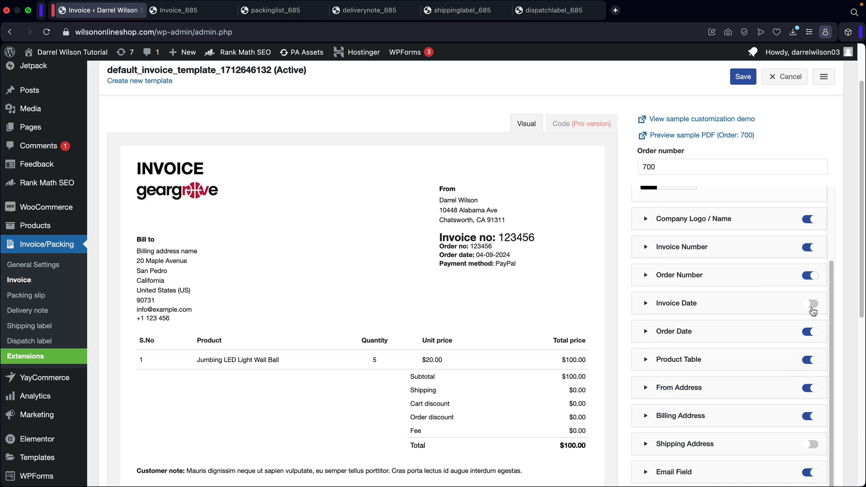
pyautogui.click(811, 304)
pyautogui.click(810, 276)
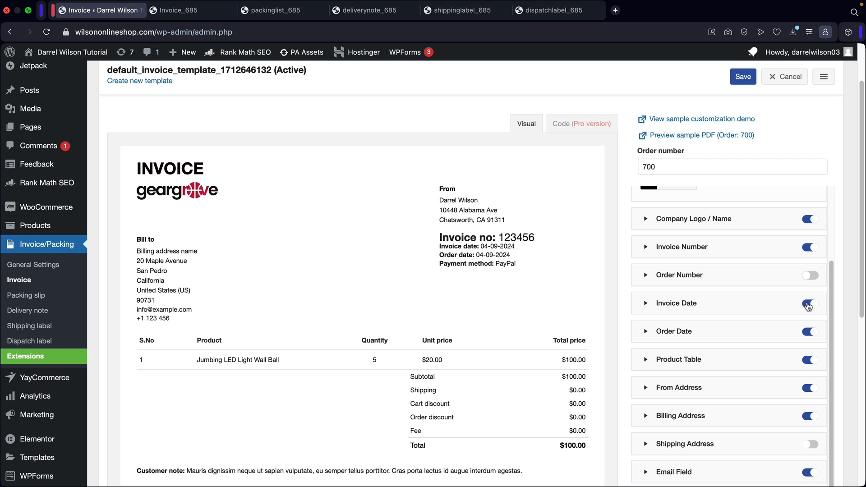
pyautogui.click(811, 304)
# Set the invoice template's Order Date style to Bolder and collapse its settings.
pyautogui.click(694, 331)
pyautogui.scroll(-2, 689, 316)
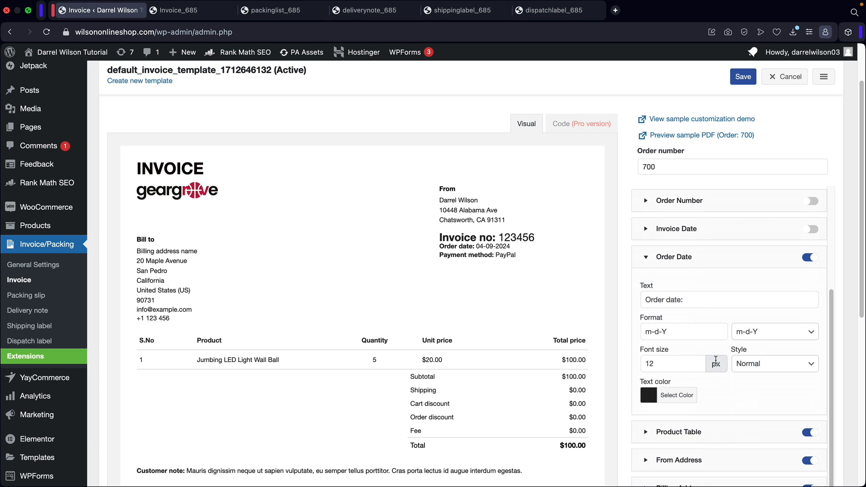
pyautogui.click(751, 363)
pyautogui.click(757, 299)
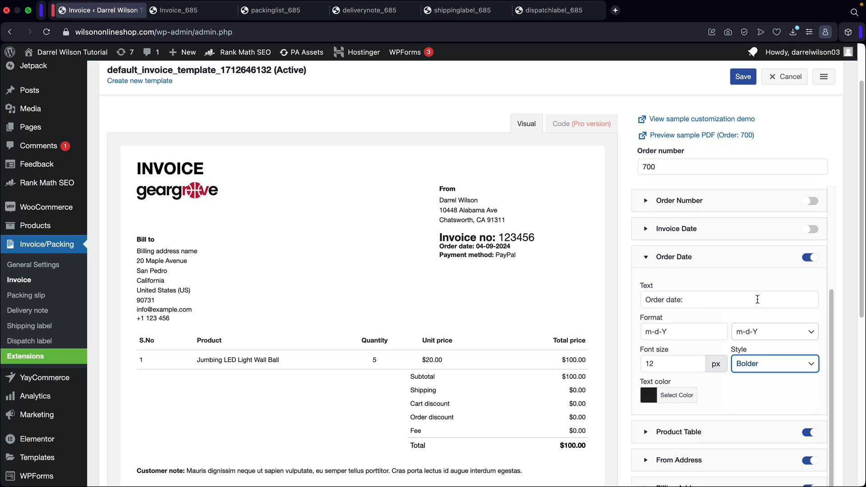
pyautogui.click(711, 260)
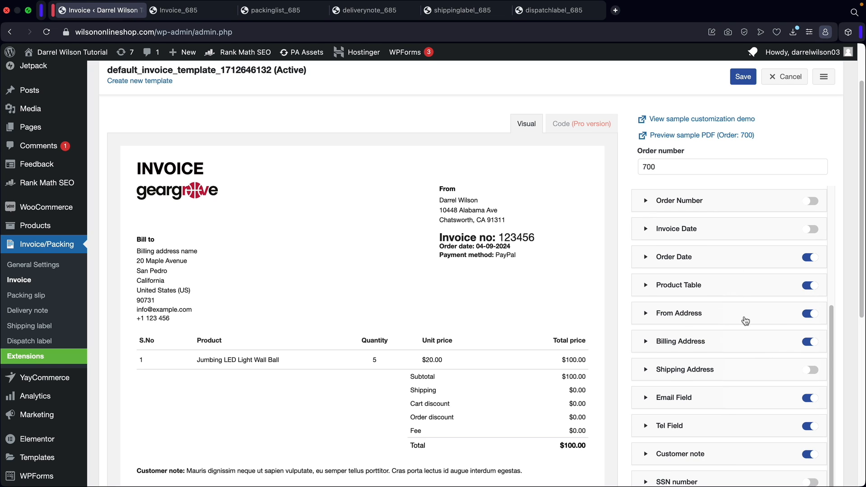
# Review the remaining fields and the preview of the invoice template, and save the template.
pyautogui.scroll(-5, 745, 321)
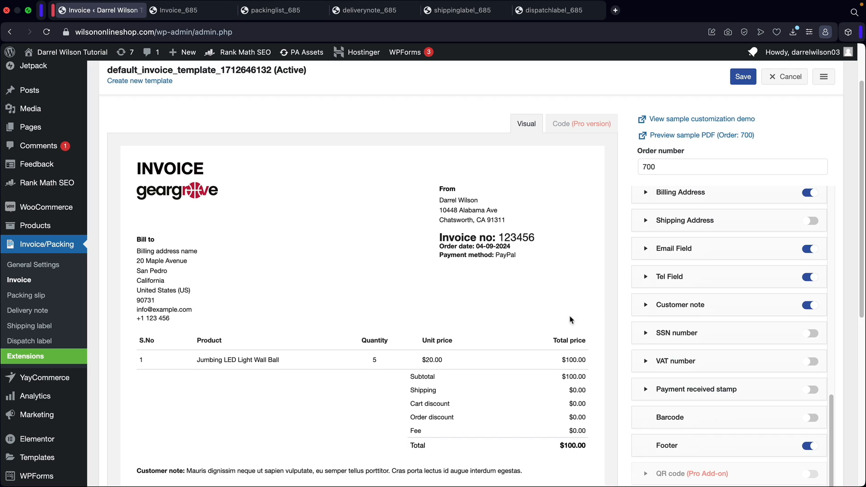
pyautogui.scroll(-3, 532, 321)
pyautogui.scroll(1, 461, 321)
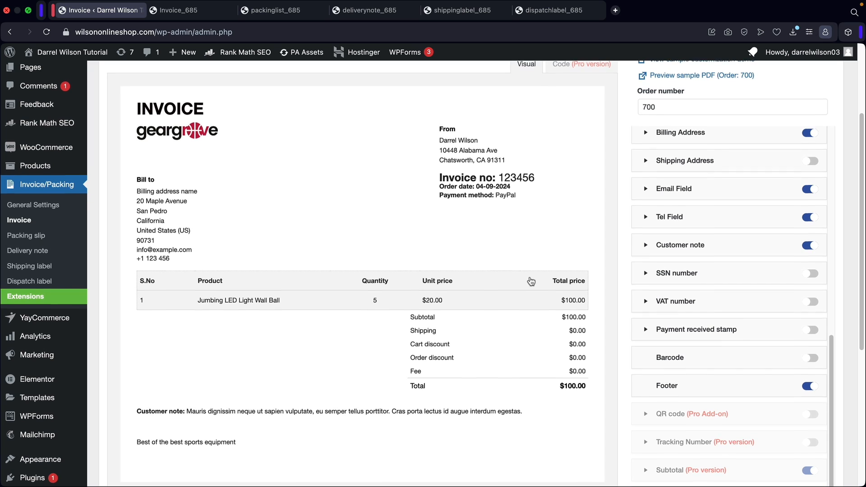
pyautogui.scroll(3, 532, 279)
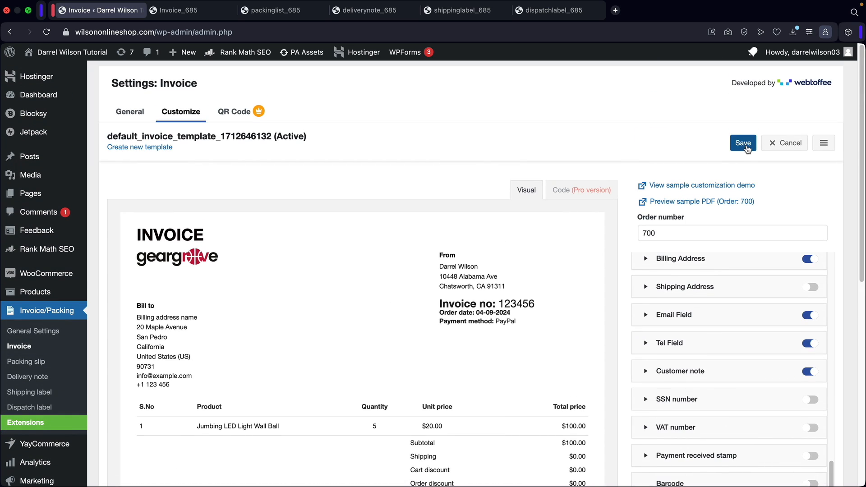
pyautogui.click(744, 143)
# Open the Packing slip settings and compare the product image, customer note and footer options with the sample packing slip's print preview.
pyautogui.click(40, 364)
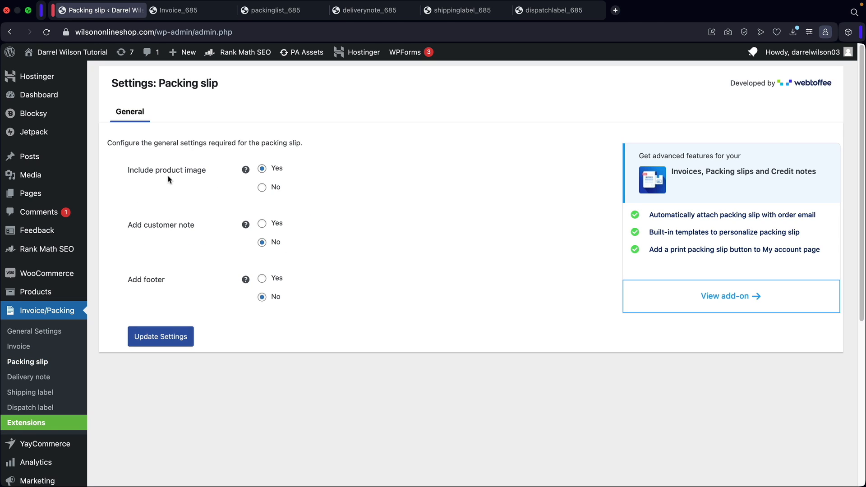
pyautogui.moveTo(156, 171); pyautogui.dragTo(197, 173)
pyautogui.moveTo(147, 226); pyautogui.dragTo(196, 229)
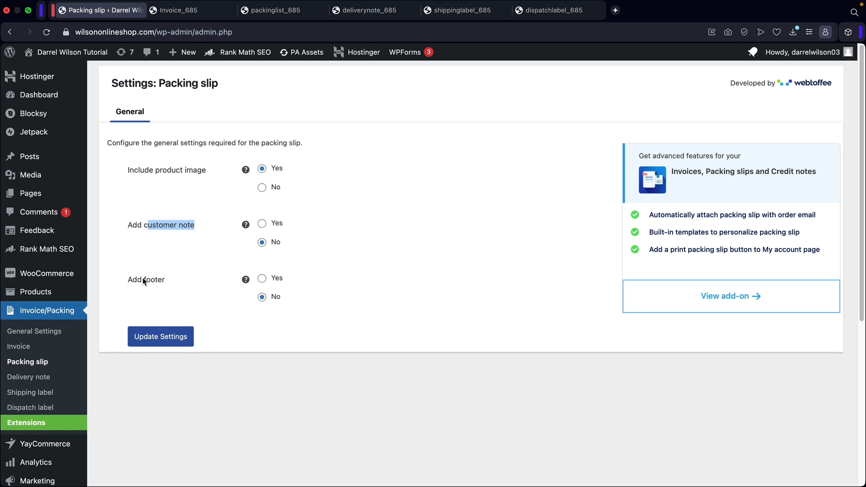
pyautogui.moveTo(146, 278); pyautogui.dragTo(165, 281)
pyautogui.click(168, 282)
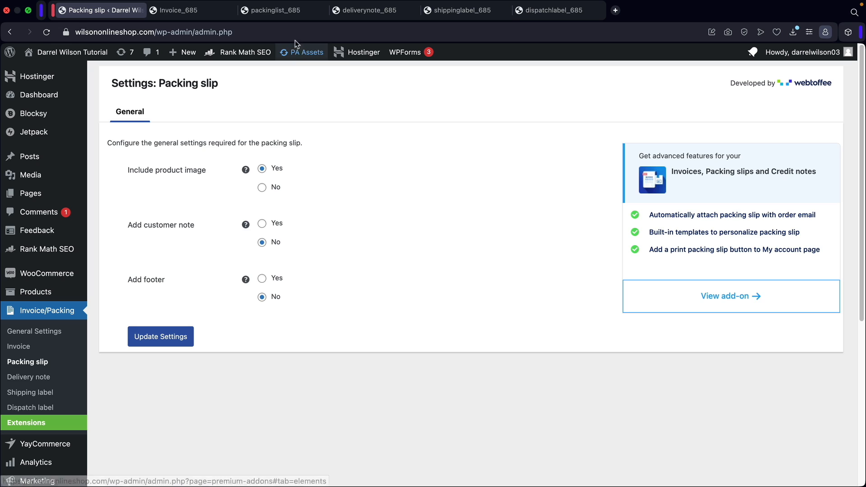
pyautogui.click(285, 11)
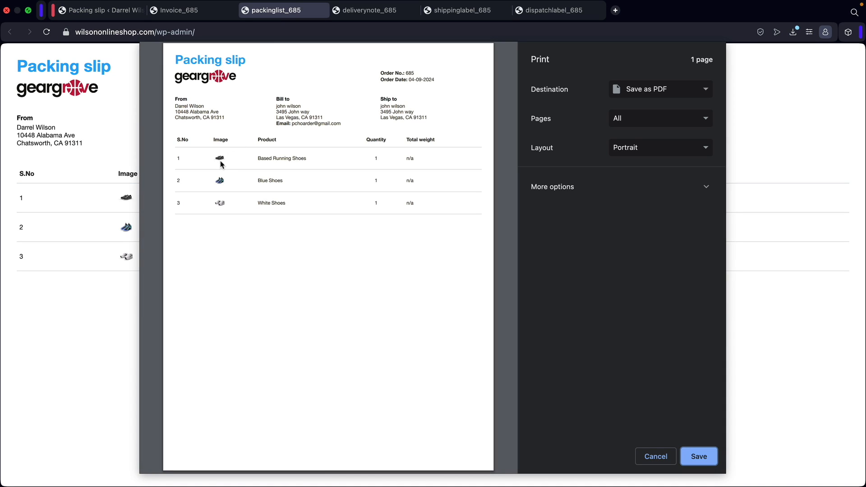
pyautogui.click(100, 10)
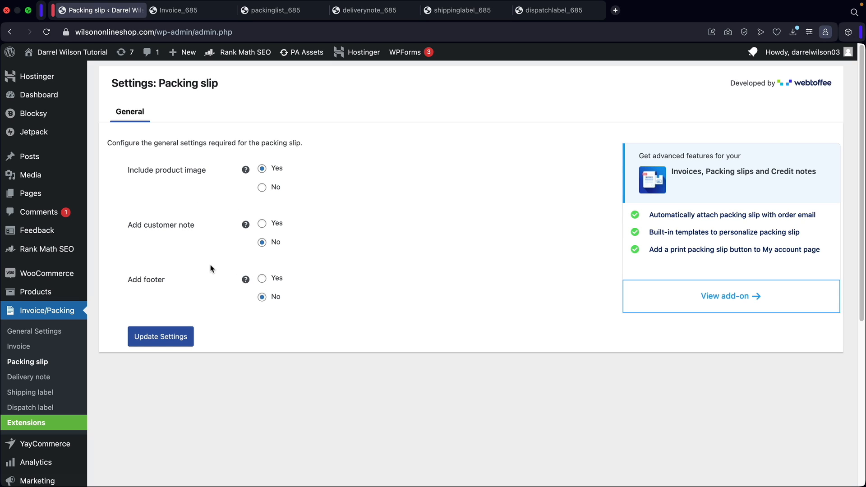
# Open the Delivery note settings and compare the print previews of the sample delivery note and packing slip.
pyautogui.click(46, 379)
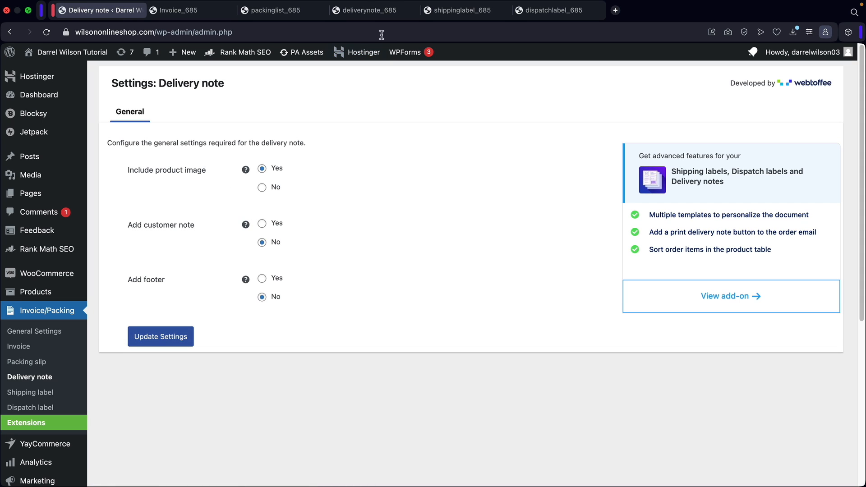
pyautogui.click(370, 10)
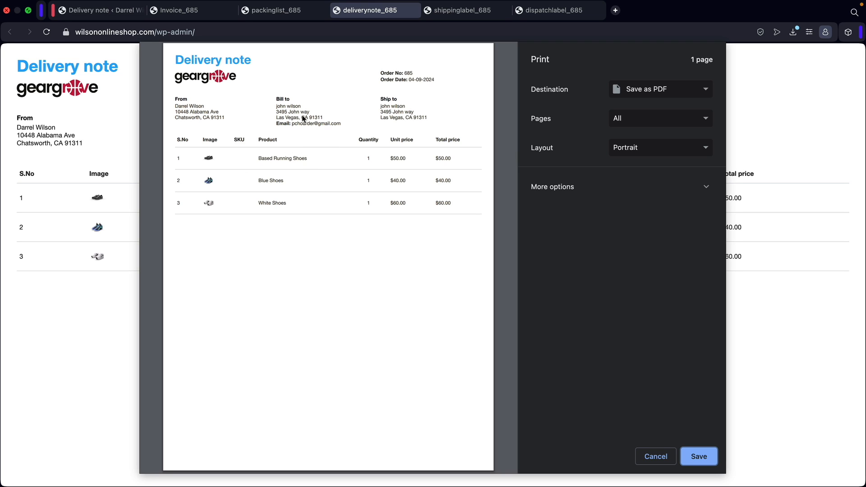
pyautogui.click(274, 13)
pyautogui.click(62, 10)
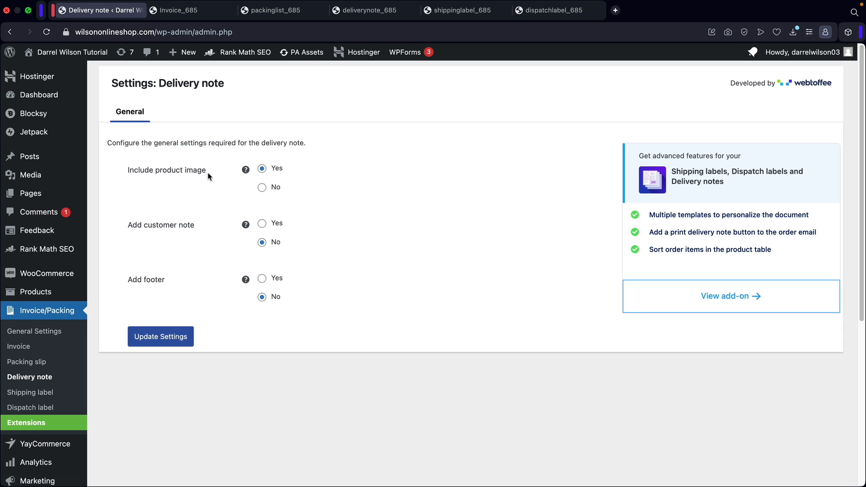
# Enable Add footer for the delivery note and update the settings.
pyautogui.moveTo(148, 232); pyautogui.dragTo(197, 232)
pyautogui.moveTo(133, 281); pyautogui.dragTo(159, 281)
pyautogui.click(262, 278)
pyautogui.click(177, 340)
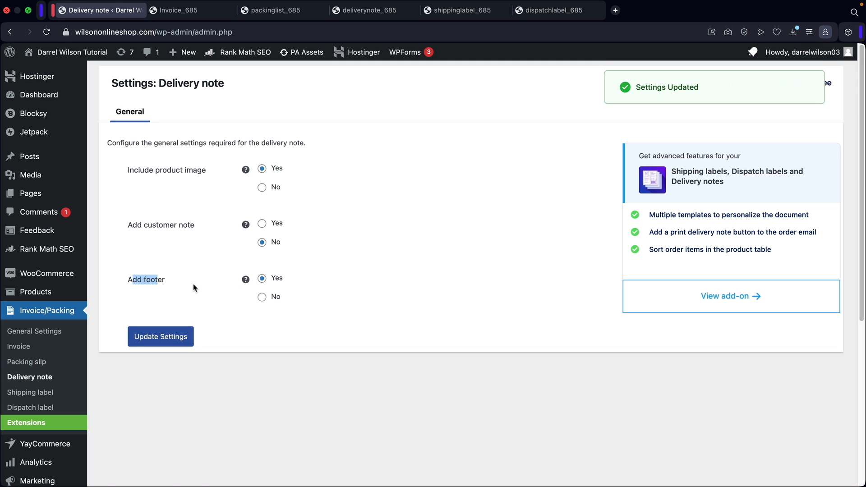
# Open the Shipping label settings, check the available label sizes and keep Full Page.
pyautogui.click(35, 393)
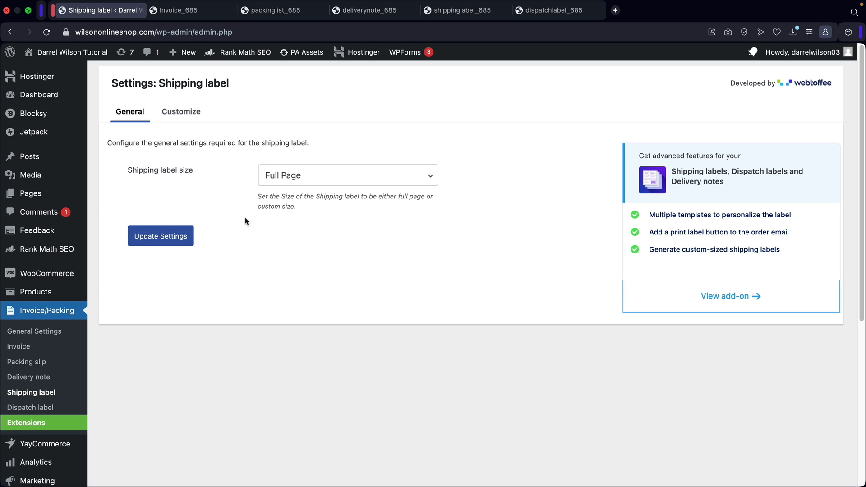
pyautogui.click(301, 176)
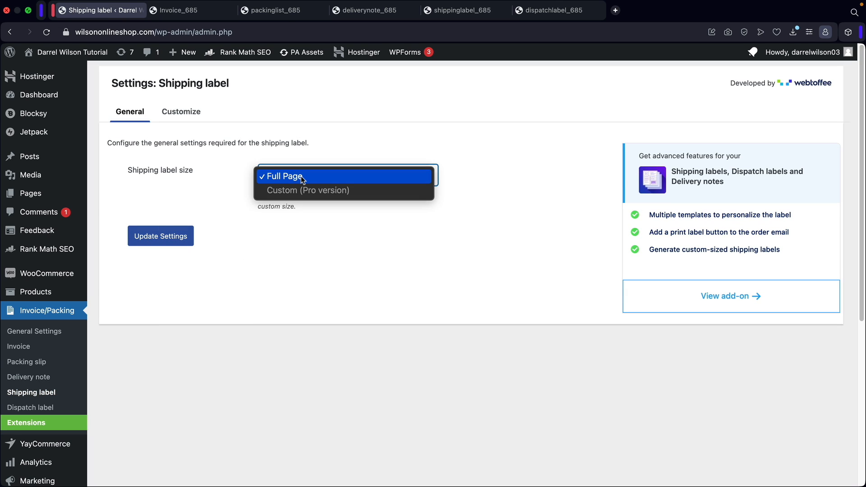
pyautogui.click(301, 176)
pyautogui.click(302, 178)
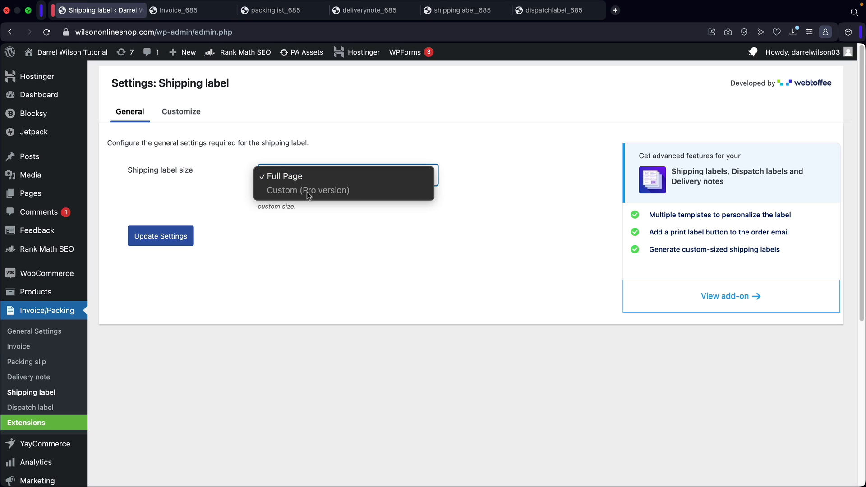
pyautogui.click(311, 176)
# Open the shipping label template for customization and examine its address, order and Pro version fields.
pyautogui.click(189, 115)
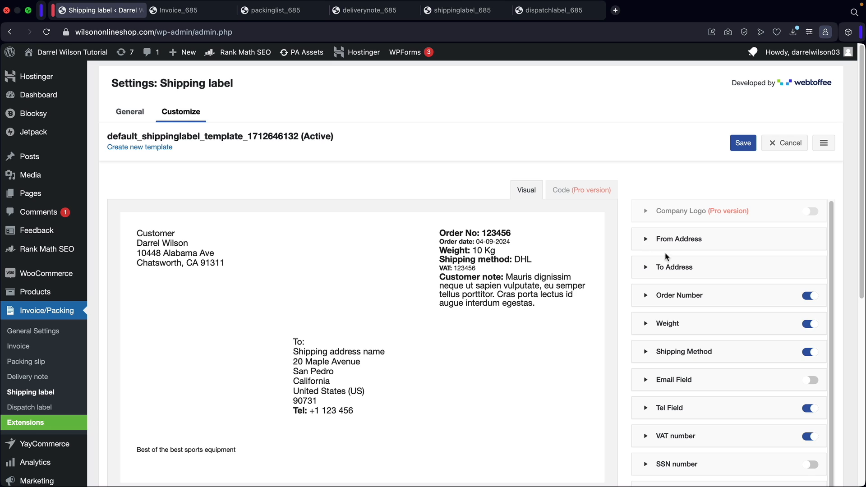
pyautogui.scroll(-2, 698, 256)
pyautogui.scroll(1, 698, 244)
pyautogui.click(698, 235)
pyautogui.click(697, 236)
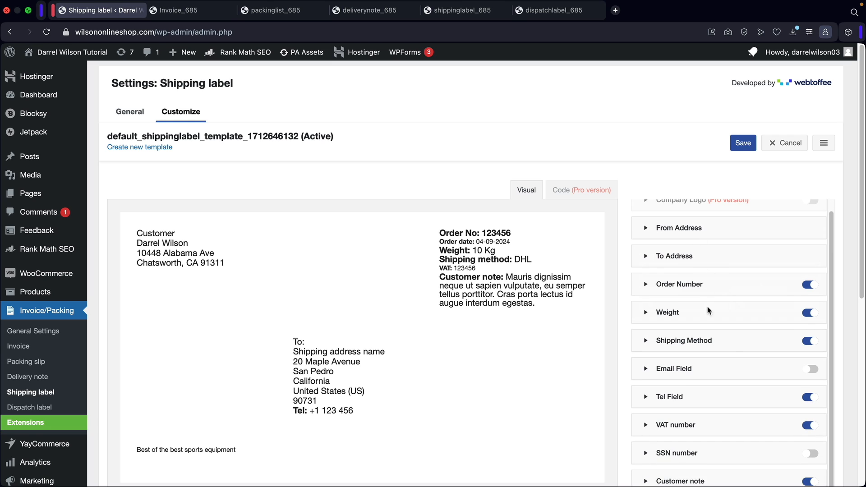
pyautogui.scroll(-5, 696, 372)
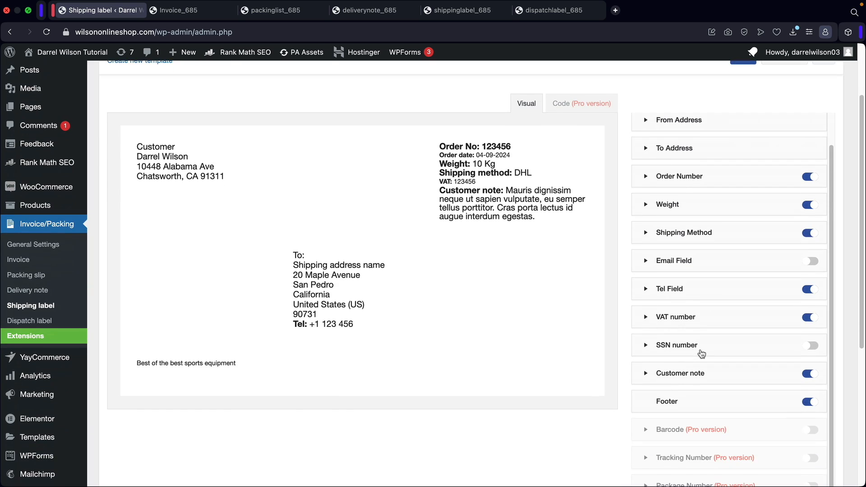
pyautogui.scroll(-3, 701, 354)
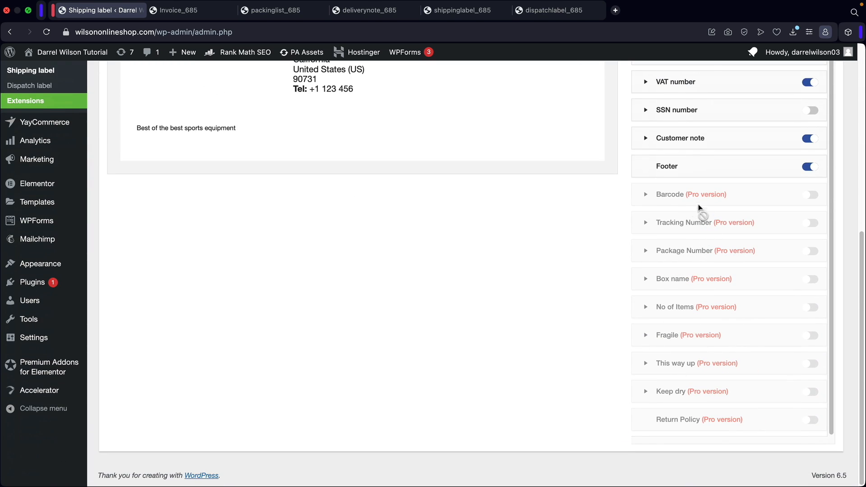
pyautogui.scroll(1, 669, 334)
pyautogui.scroll(7, 669, 332)
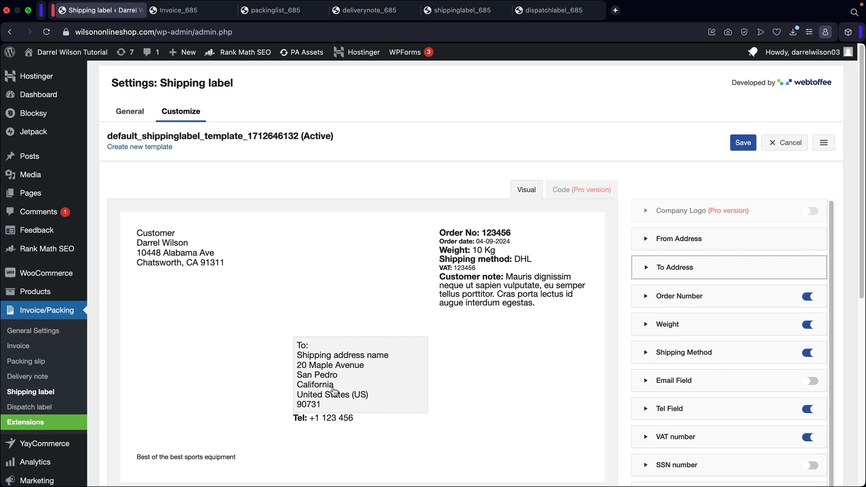
# Open the Dispatch label settings and compare the print previews of the sample dispatch label and shipping label.
pyautogui.click(36, 409)
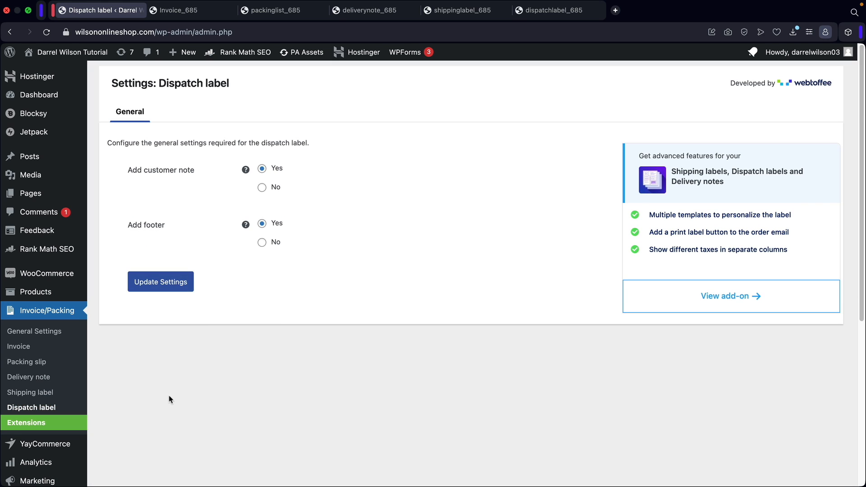
pyautogui.click(544, 16)
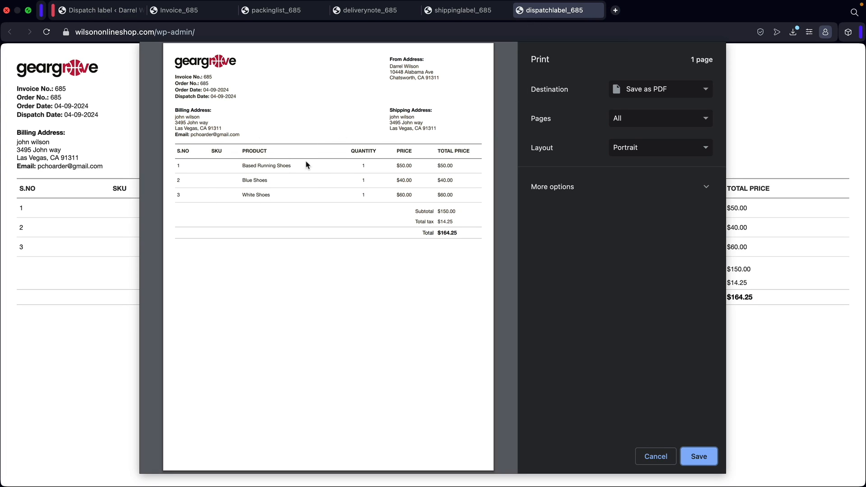
pyautogui.click(449, 14)
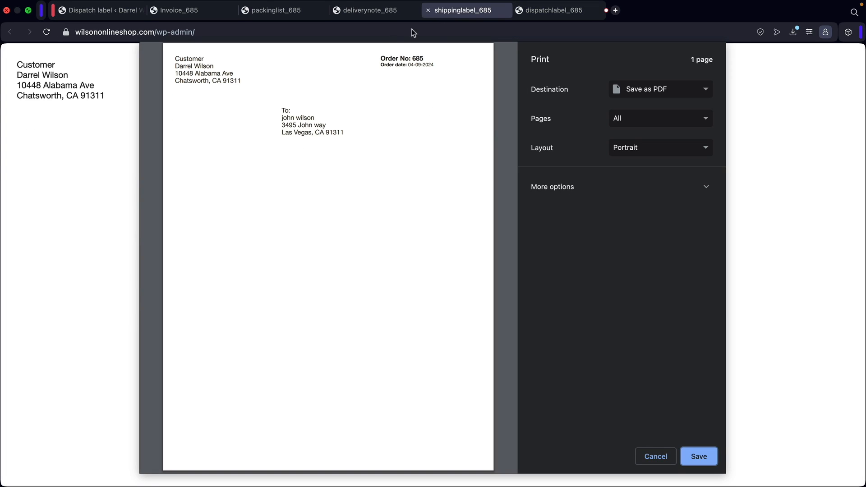
# Examine the billing and shipping addresses in the sample dispatch label's print preview.
pyautogui.click(557, 10)
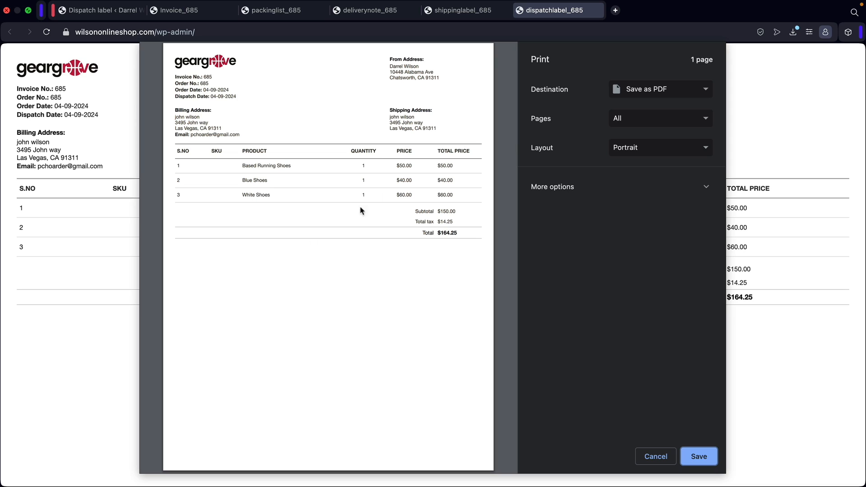
pyautogui.moveTo(212, 111); pyautogui.dragTo(208, 123)
pyautogui.moveTo(404, 110); pyautogui.dragTo(420, 129)
pyautogui.click(418, 127)
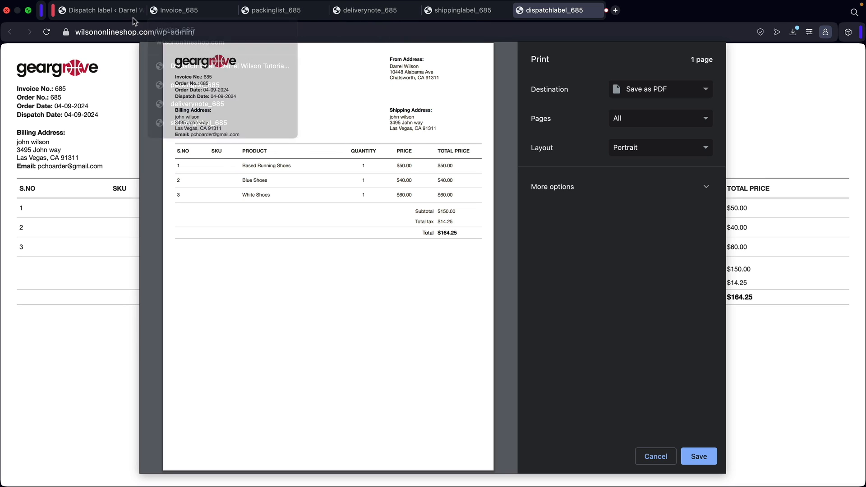
# Open the completed $164.25 order in WooCommerce and download its invoice from the Invoice/Packing documents.
pyautogui.click(107, 17)
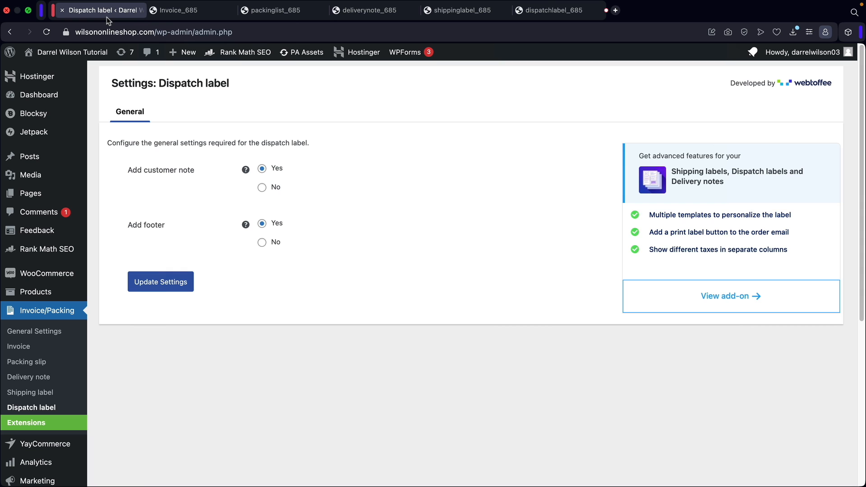
pyautogui.moveTo(72, 279)
pyautogui.click(113, 293)
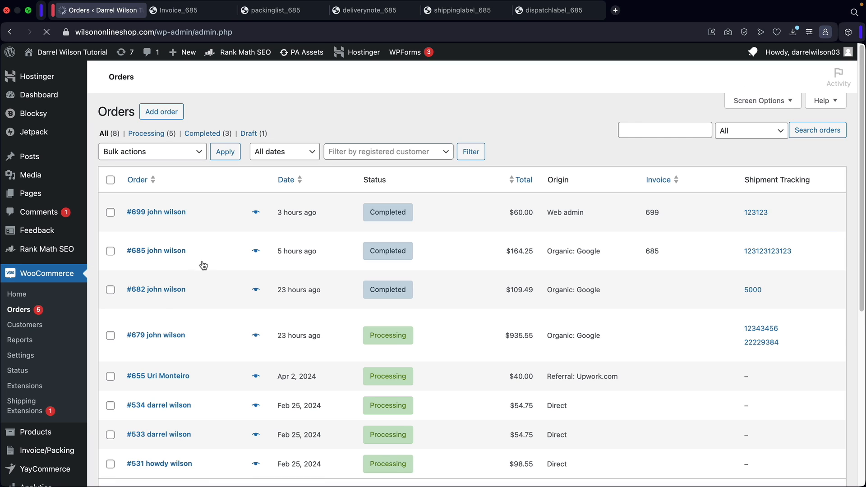
pyautogui.click(163, 253)
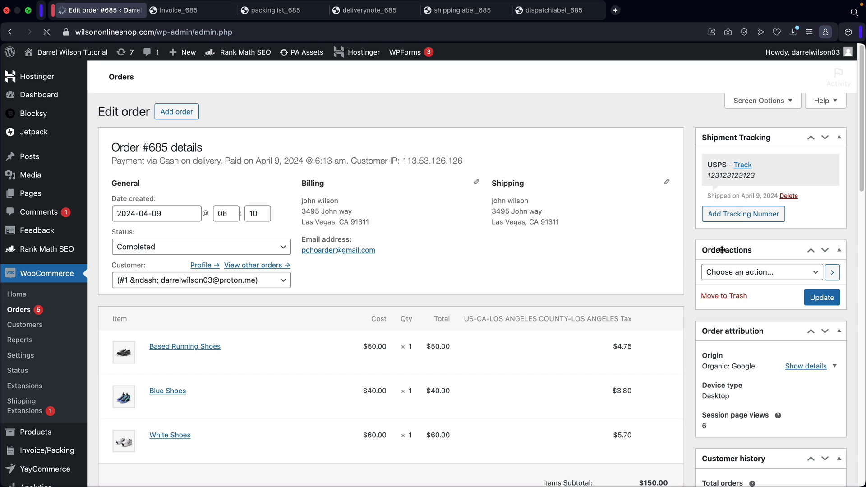
pyautogui.scroll(-2, 715, 251)
pyautogui.scroll(-15, 715, 251)
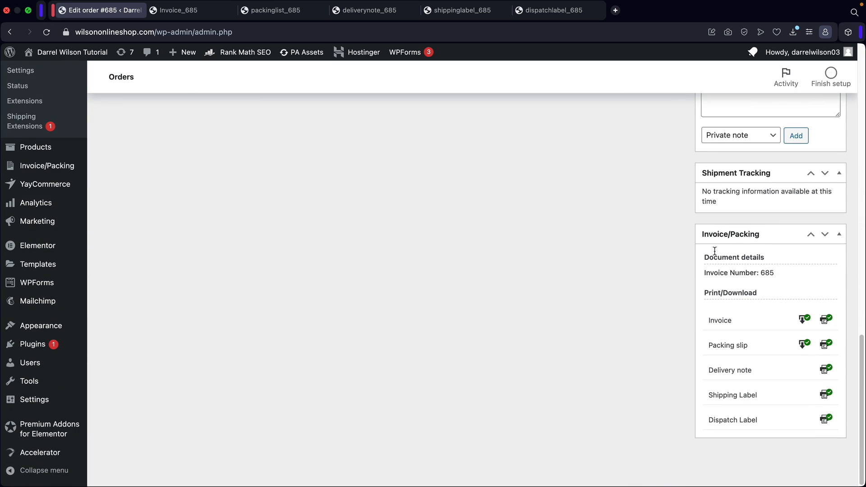
pyautogui.click(804, 319)
# Open the order's delivery note print preview, check the print destination, and return to the order details.
pyautogui.click(826, 369)
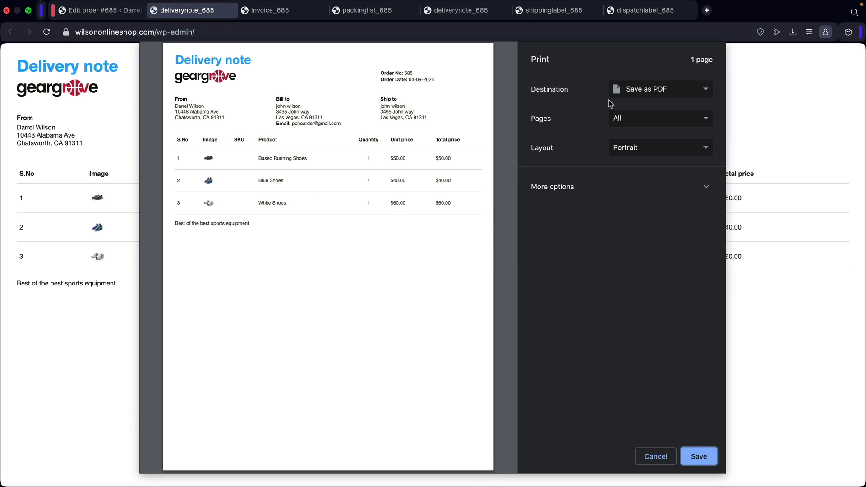
pyautogui.click(646, 91)
pyautogui.click(648, 90)
pyautogui.click(113, 10)
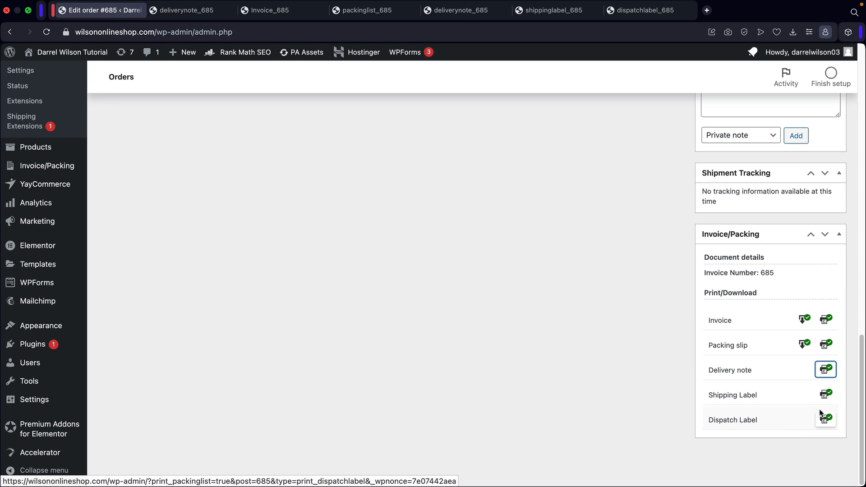
pyautogui.scroll(10, 712, 334)
pyautogui.scroll(7, 705, 340)
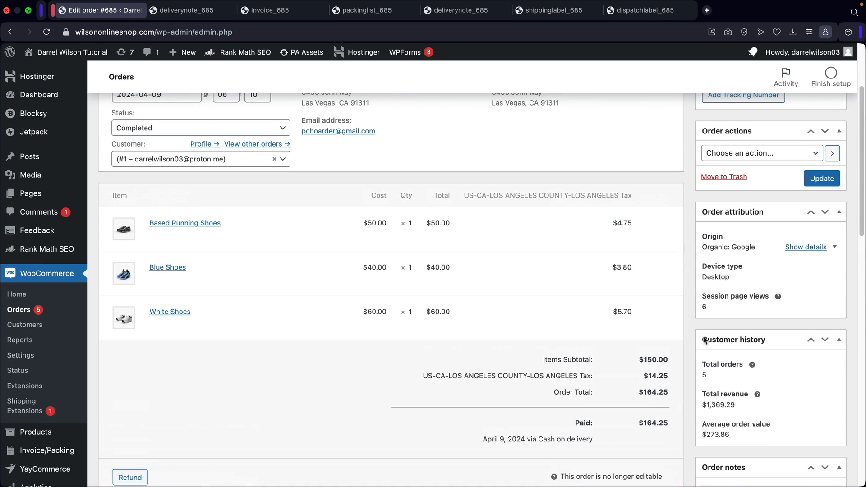
pyautogui.scroll(3, 704, 338)
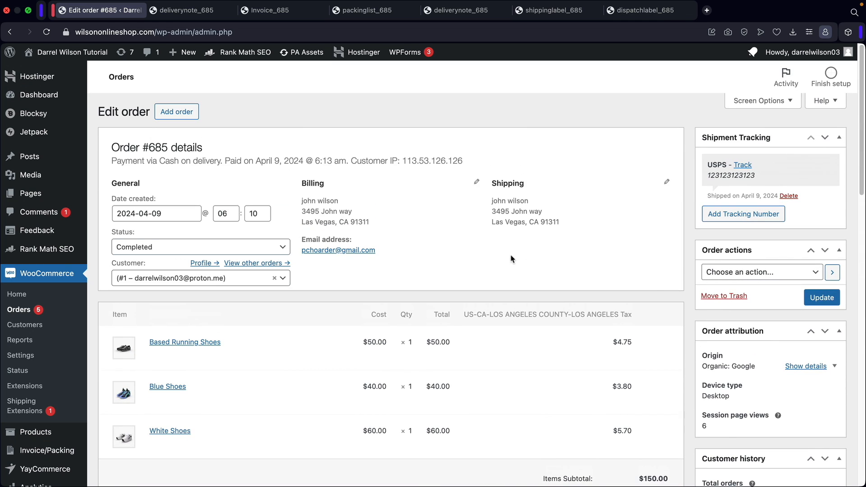
# Open the WooCommerce Shipping section of the shipping settings and review the label paper size, payment and receipt options.
pyautogui.moveTo(63, 249)
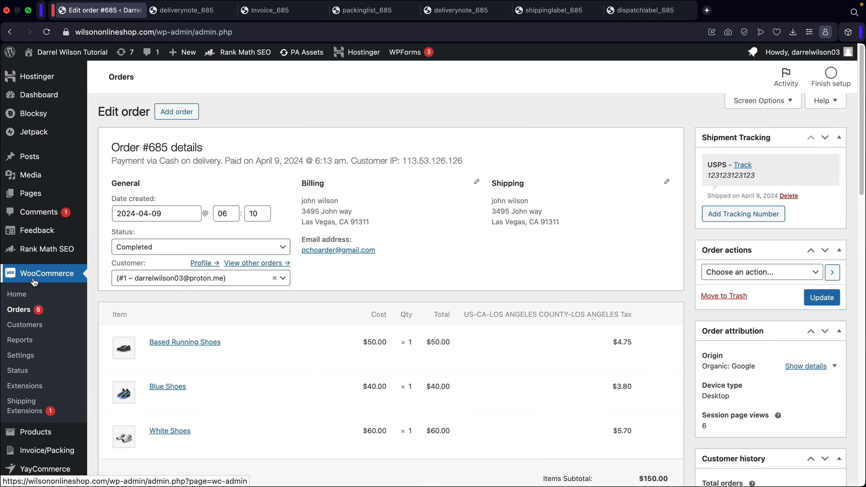
pyautogui.click(25, 356)
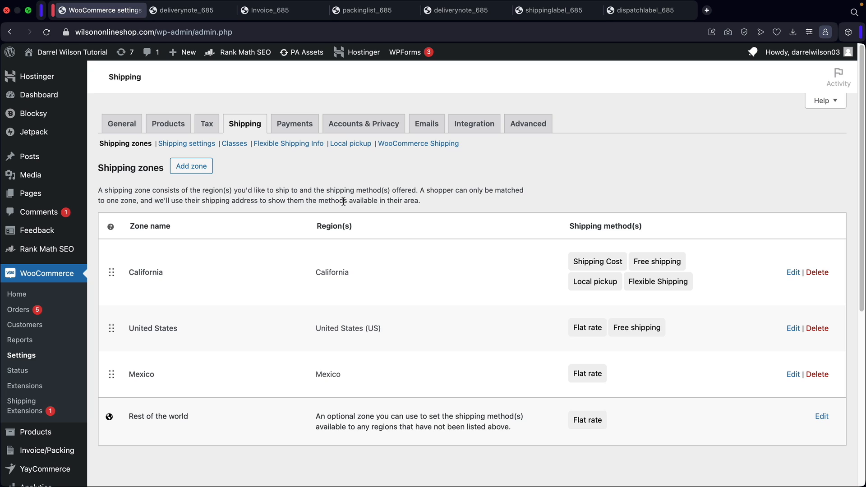
pyautogui.click(420, 144)
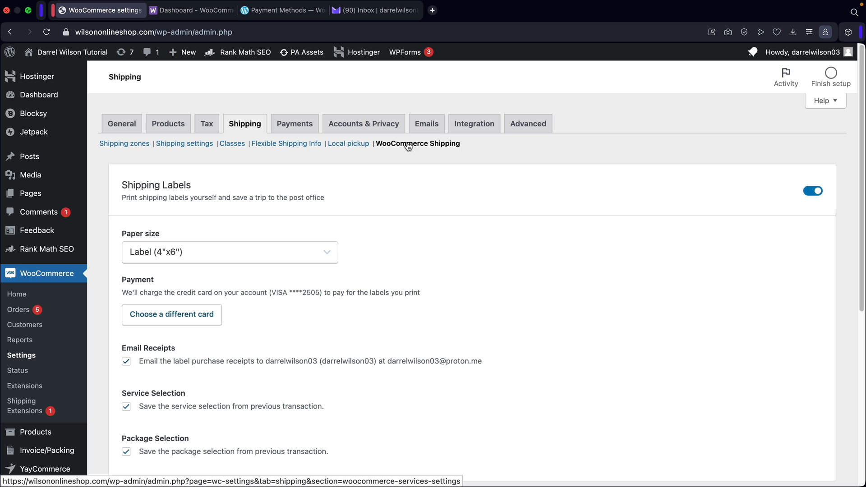
pyautogui.scroll(-2, 205, 185)
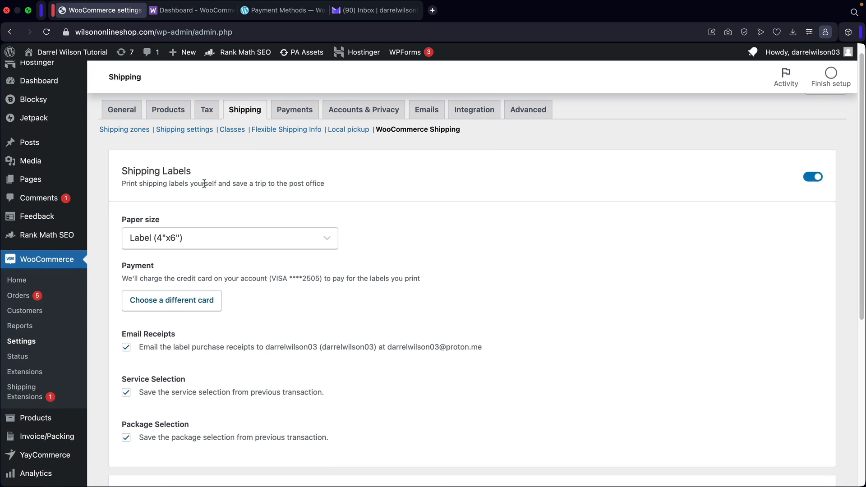
pyautogui.scroll(-3, 204, 184)
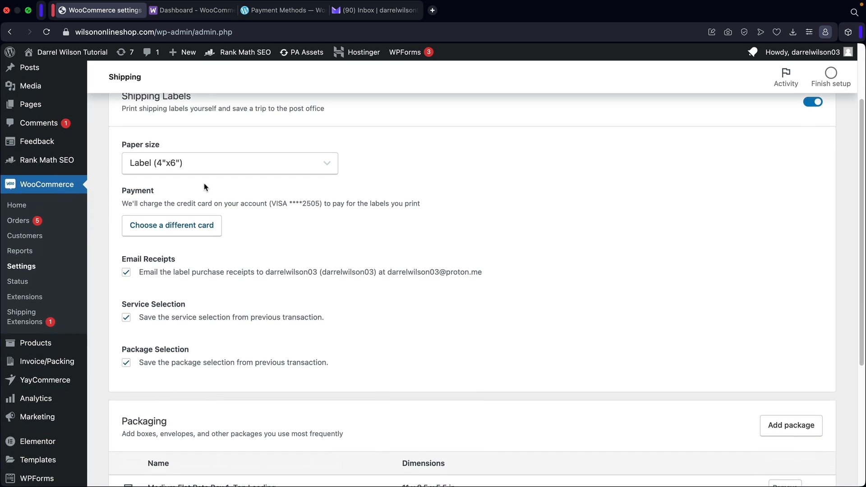
pyautogui.scroll(1, 204, 185)
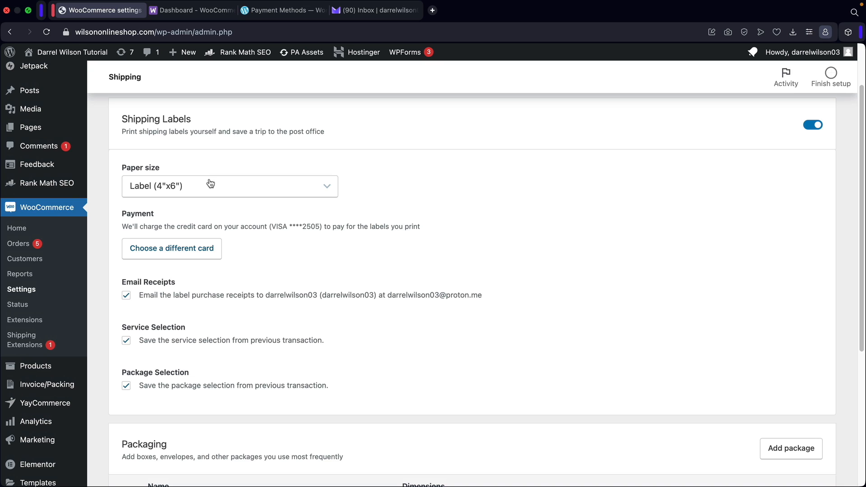
# Switch to Proton Mail and read the Woo Support email's suggested steps for the declined shipping label payment.
pyautogui.click(358, 12)
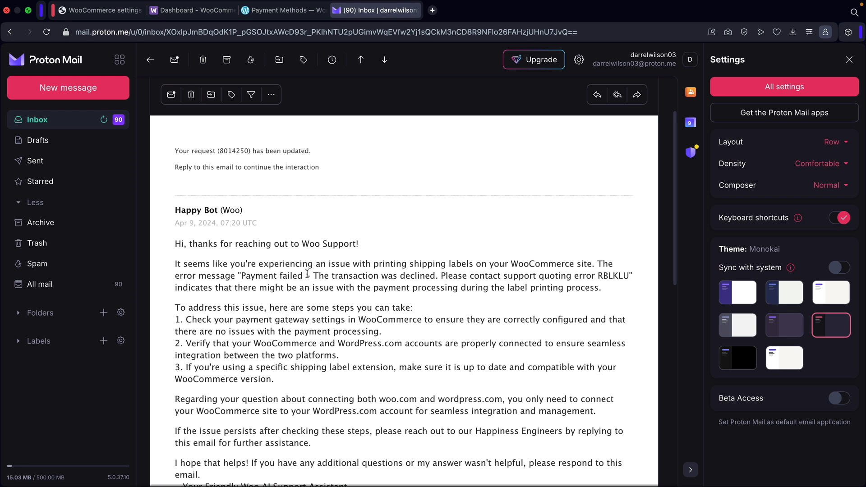
pyautogui.scroll(-3, 304, 265)
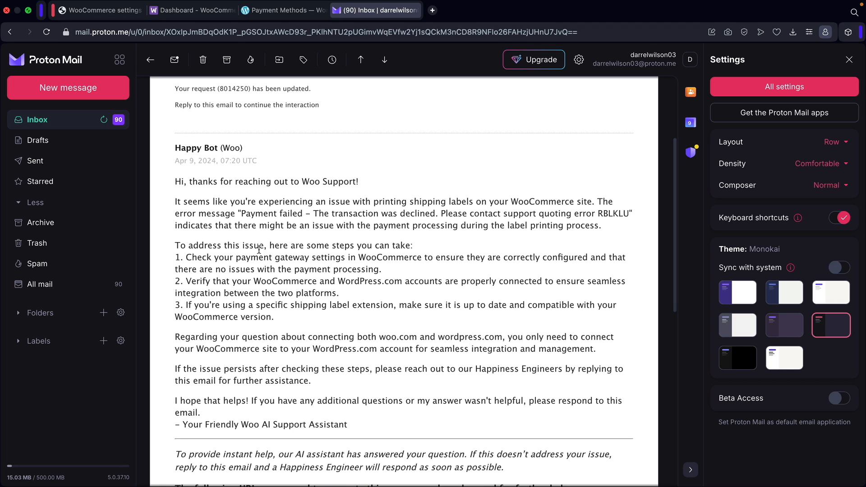
pyautogui.moveTo(203, 261); pyautogui.dragTo(403, 268)
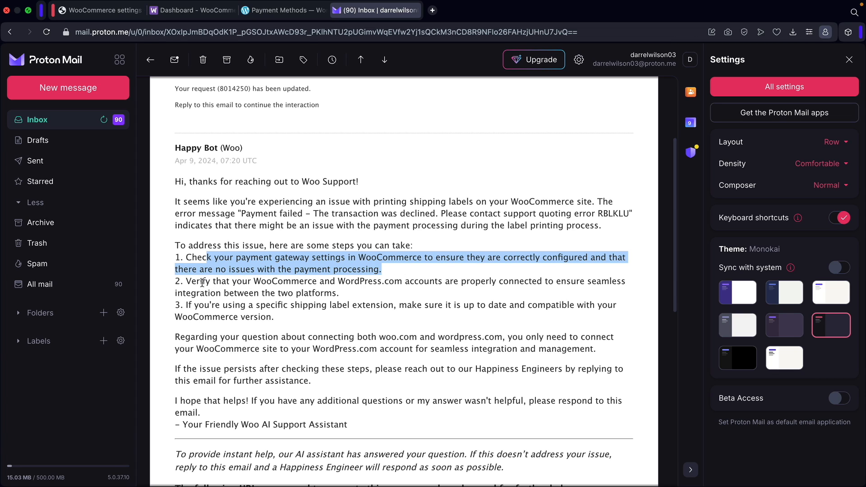
pyautogui.moveTo(189, 282); pyautogui.dragTo(317, 282)
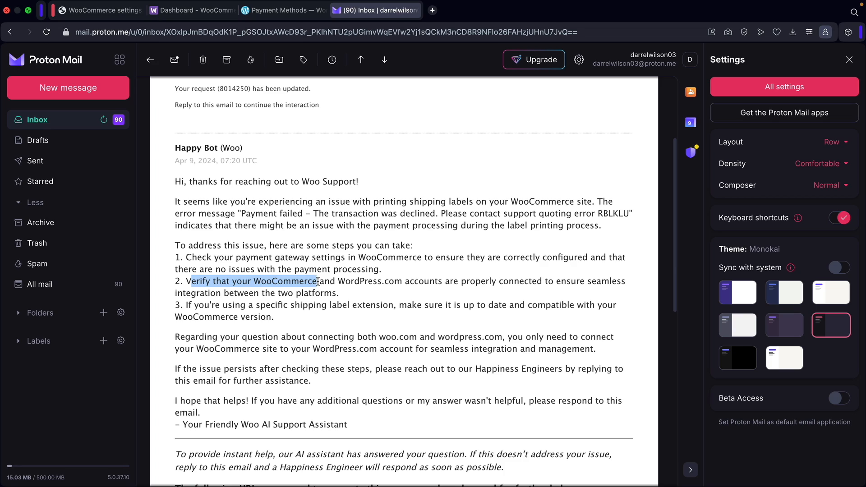
pyautogui.moveTo(338, 281); pyautogui.dragTo(611, 294)
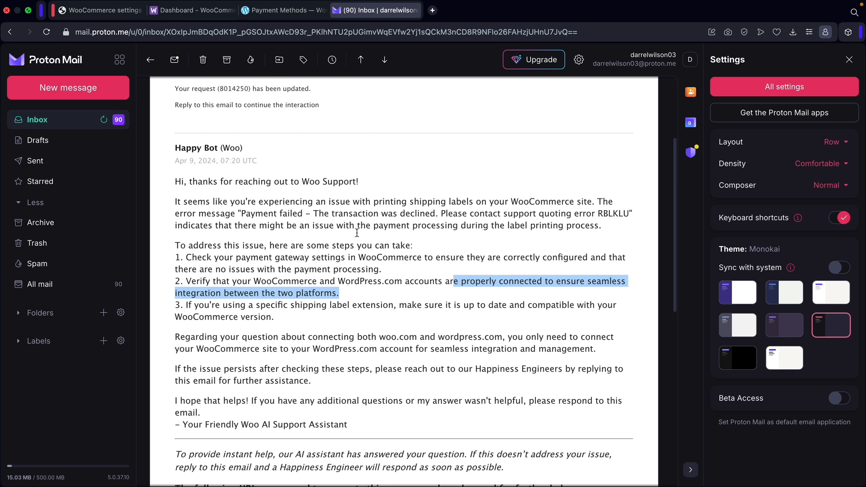
# View the WooCommerce.com dashboard and the WordPress.com payment methods, and return to the store's Shipping Labels settings.
pyautogui.click(188, 12)
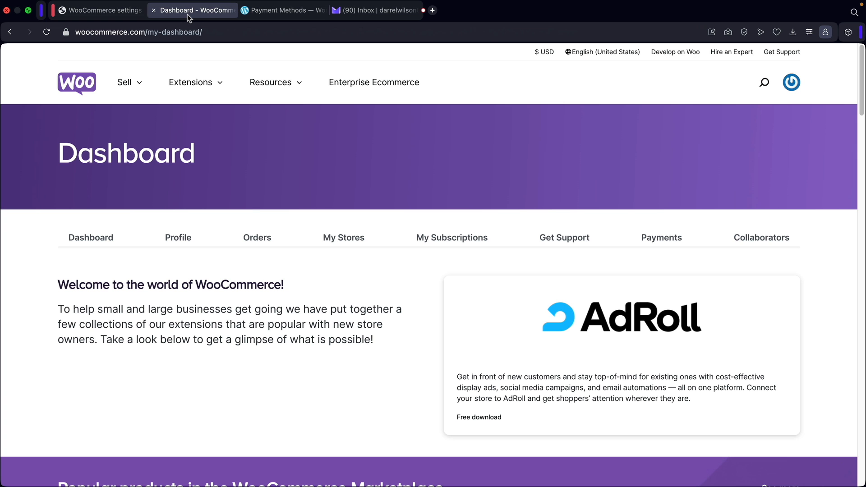
pyautogui.click(277, 13)
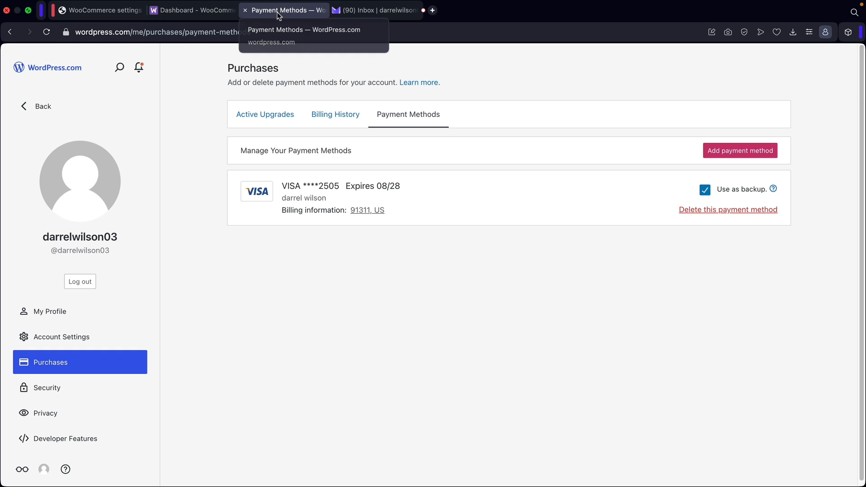
pyautogui.click(104, 13)
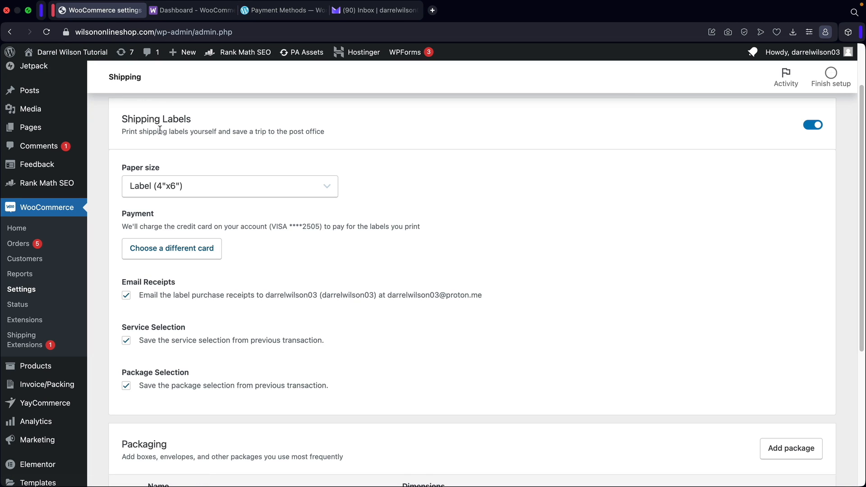
# Check the connected store and the WordPress.com account e-mail in the WooCommerce.com account's My Stores and Profile pages.
pyautogui.click(198, 18)
pyautogui.click(334, 239)
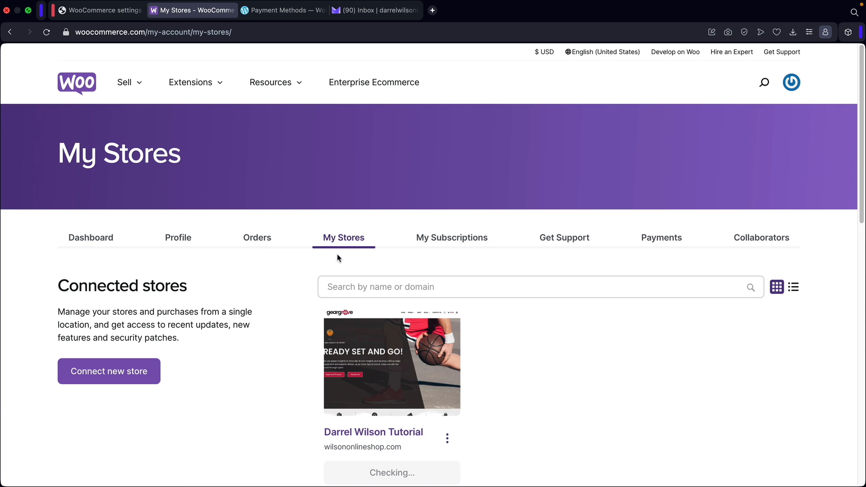
pyautogui.scroll(-3, 368, 399)
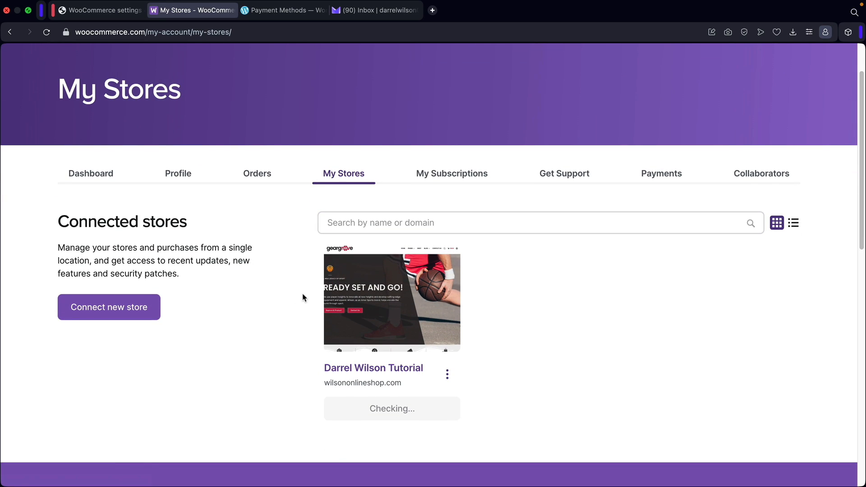
pyautogui.click(176, 177)
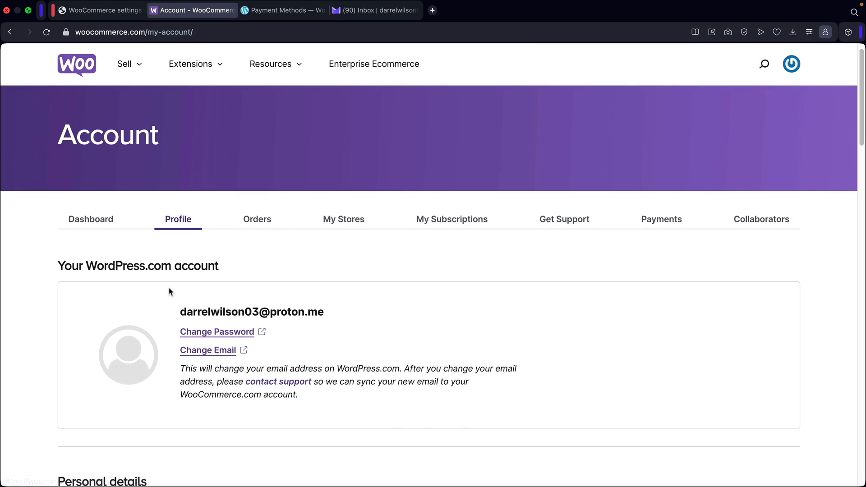
pyautogui.moveTo(179, 312); pyautogui.dragTo(342, 318)
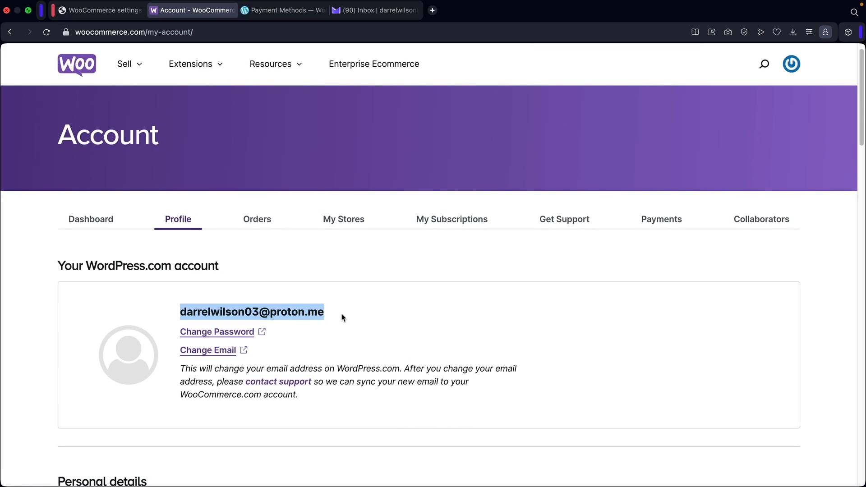
# Open the WordPress.com account settings and check the account e-mail address and primary site against the WooCommerce.com account.
pyautogui.click(286, 16)
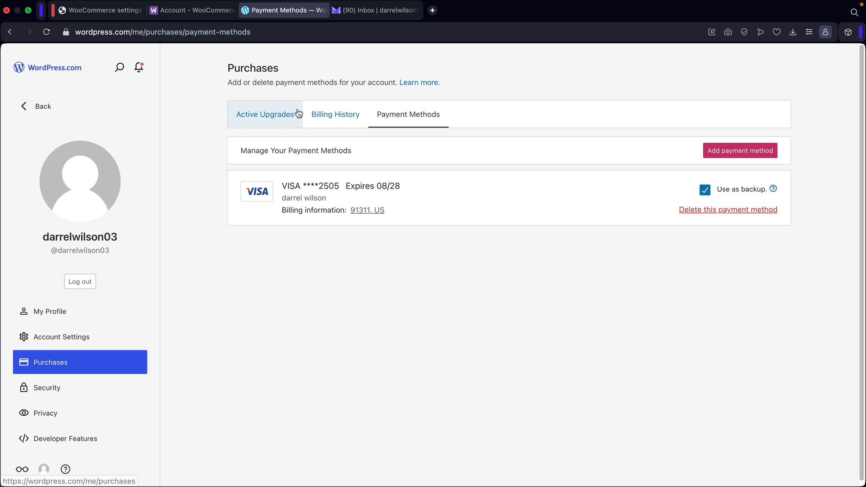
pyautogui.click(69, 335)
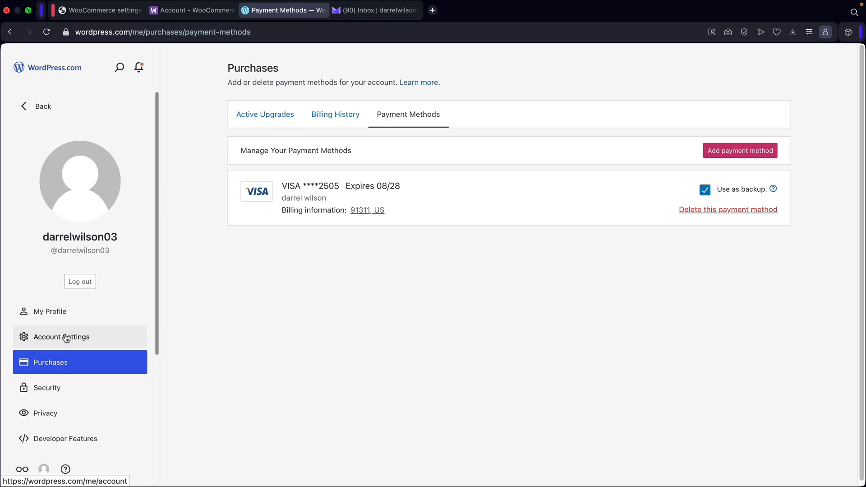
pyautogui.moveTo(376, 223); pyautogui.dragTo(260, 215)
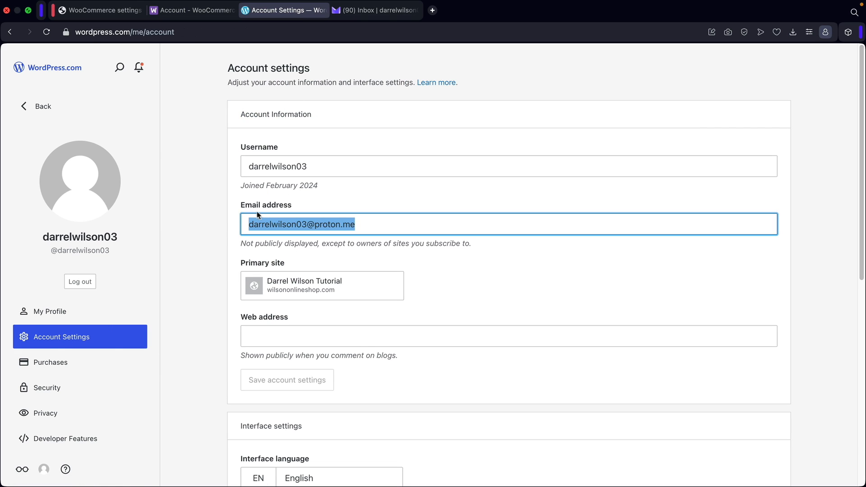
pyautogui.click(217, 217)
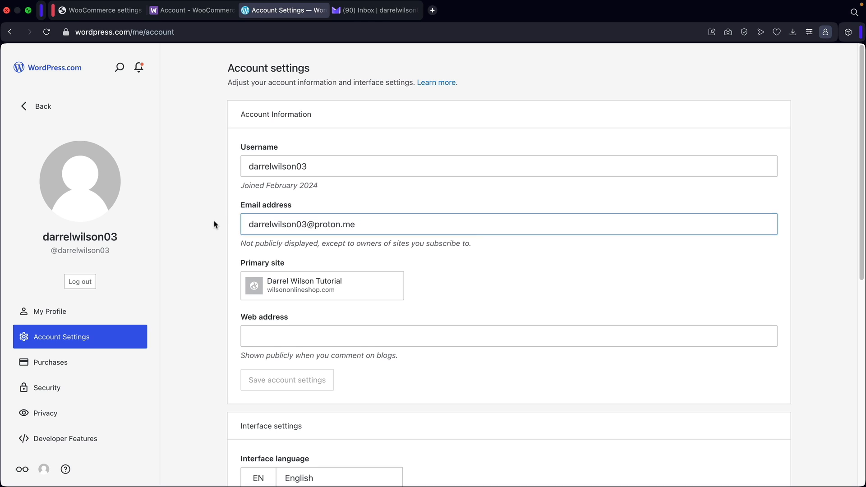
pyautogui.moveTo(271, 281); pyautogui.dragTo(361, 282)
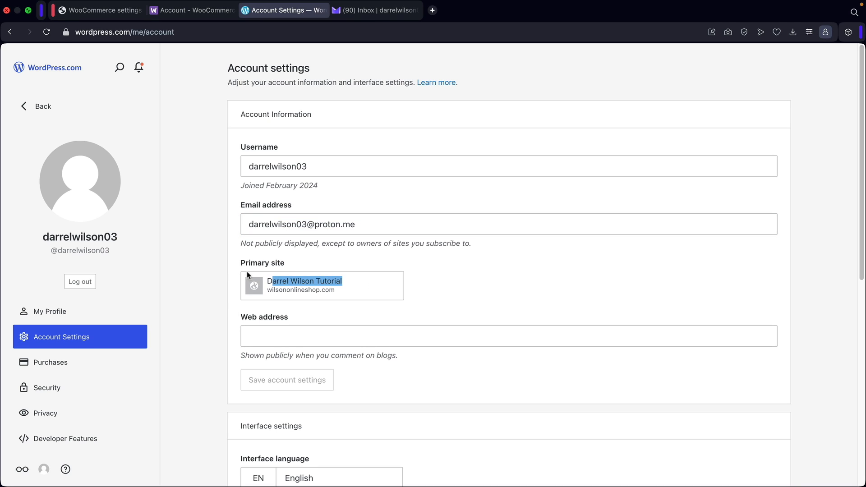
pyautogui.click(188, 272)
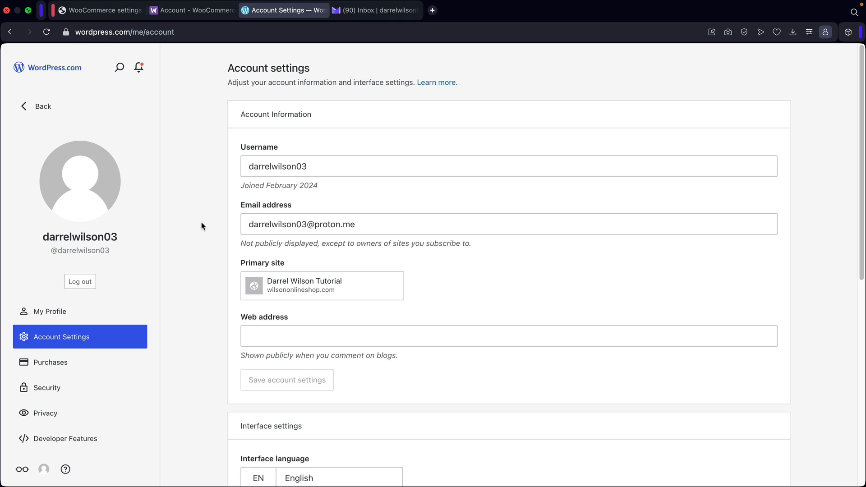
pyautogui.moveTo(361, 223); pyautogui.dragTo(231, 225)
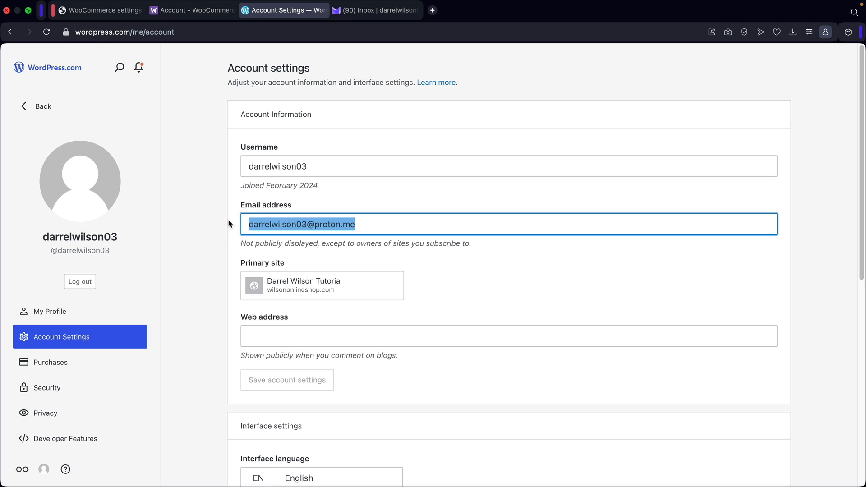
# Recheck the e-mail address and primary site shown in the WordPress.com account information.
pyautogui.click(334, 224)
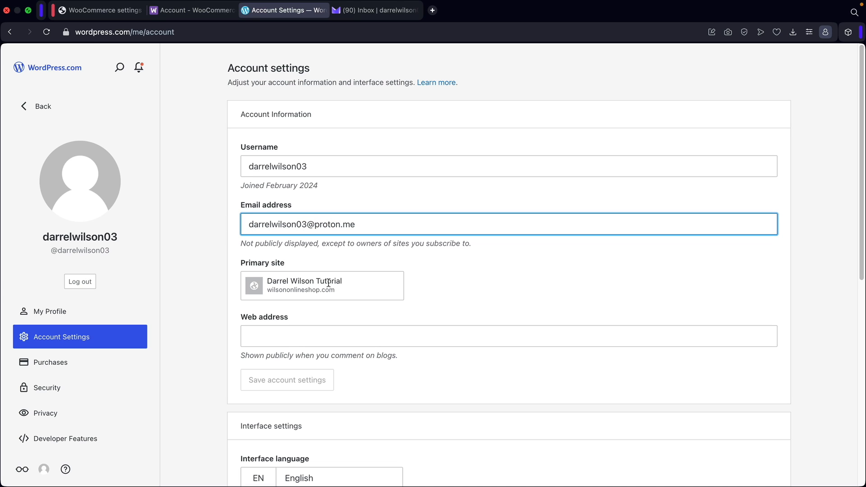
pyautogui.moveTo(340, 293); pyautogui.dragTo(263, 280)
pyautogui.click(202, 246)
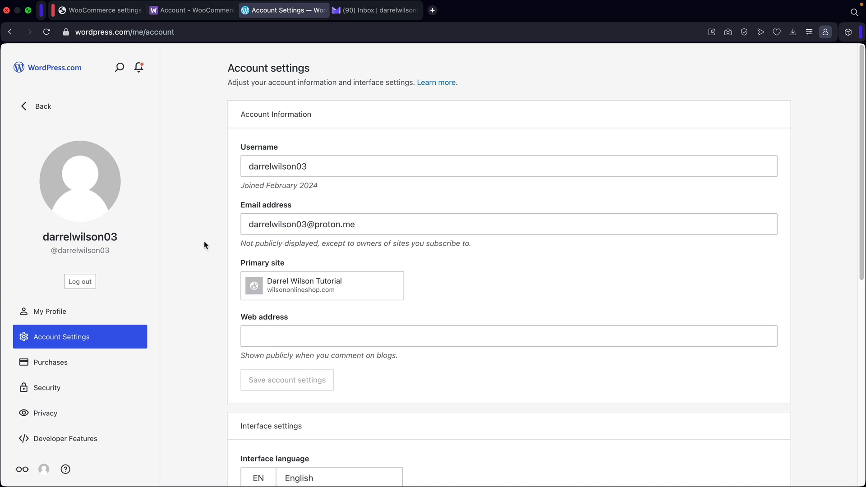
# Return to the store's WordPress admin and open My Jetpack from the Jetpack entry among the installed plugins.
pyautogui.click(106, 11)
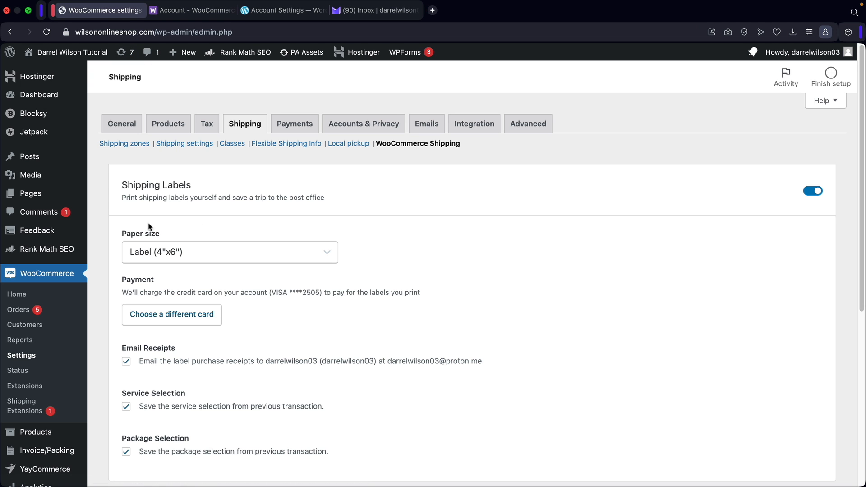
pyautogui.scroll(-5, 36, 216)
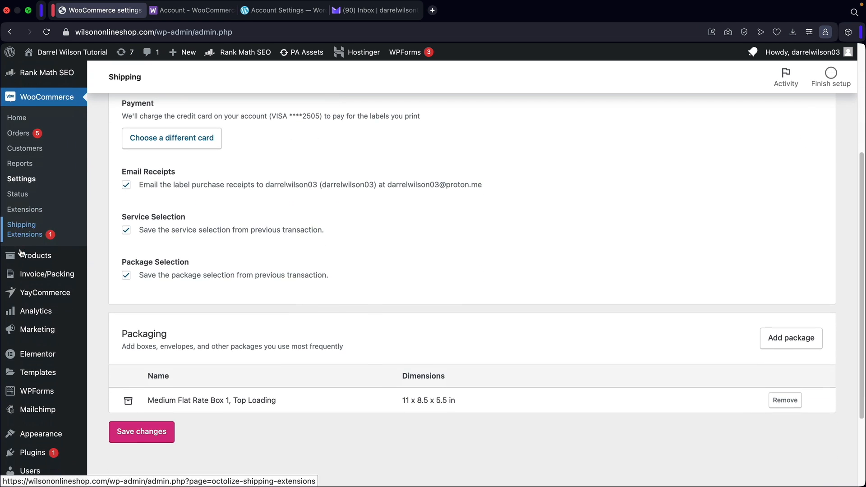
pyautogui.scroll(-2, 27, 271)
pyautogui.moveTo(32, 370)
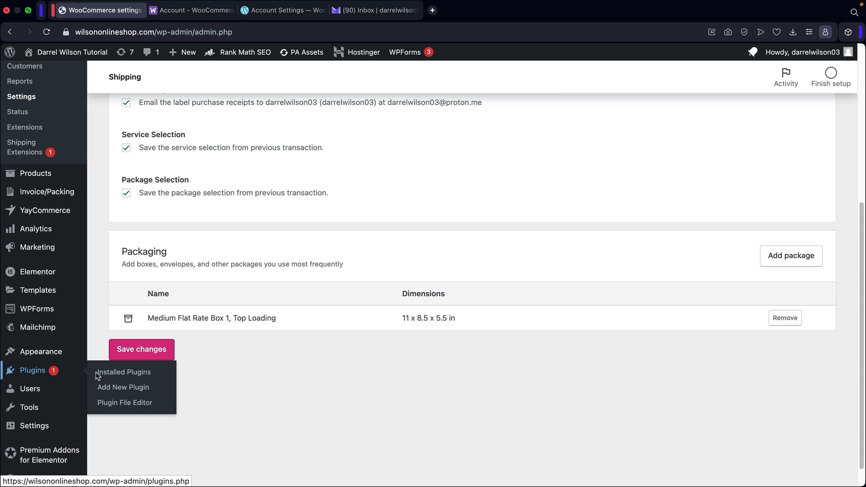
pyautogui.click(125, 376)
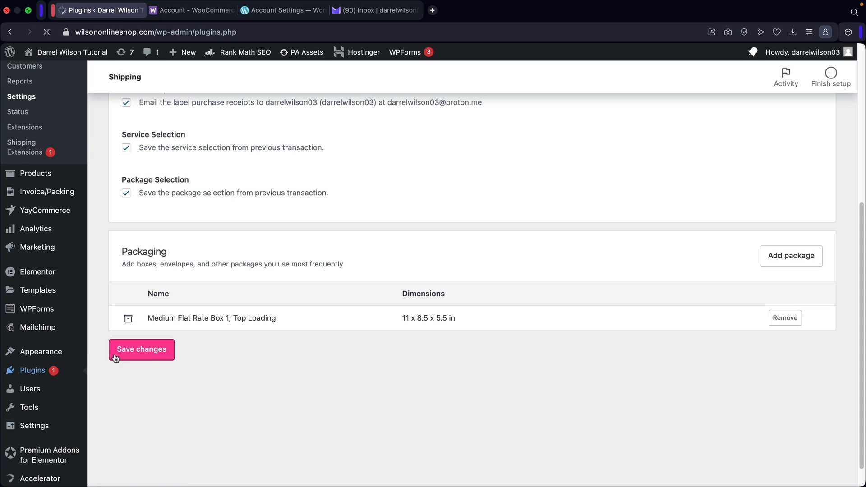
pyautogui.scroll(-7, 370, 328)
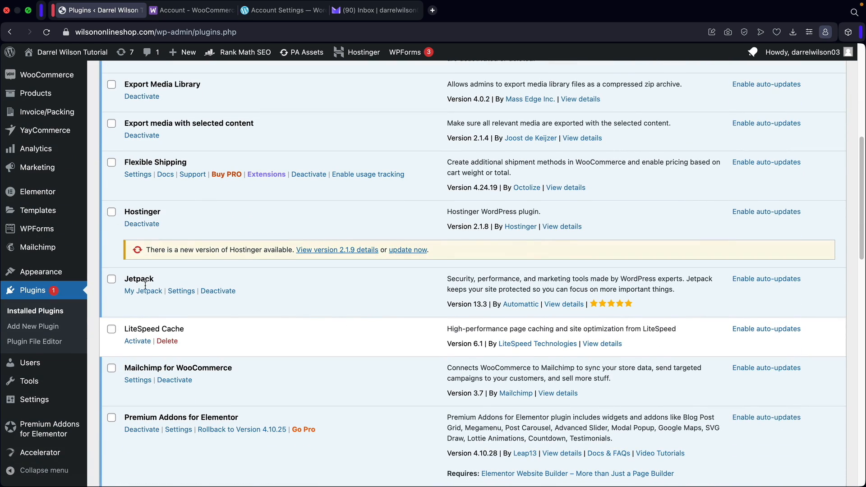
pyautogui.click(138, 290)
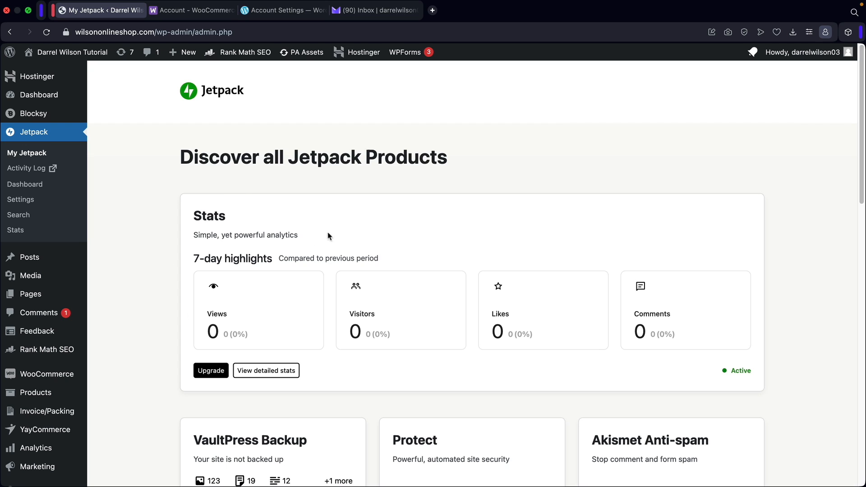
# Look through the Jetpack products overview, including the stats and the individual product cards.
pyautogui.moveTo(453, 176); pyautogui.dragTo(176, 161)
pyautogui.click(172, 195)
pyautogui.scroll(-4, 167, 213)
pyautogui.scroll(-7, 175, 237)
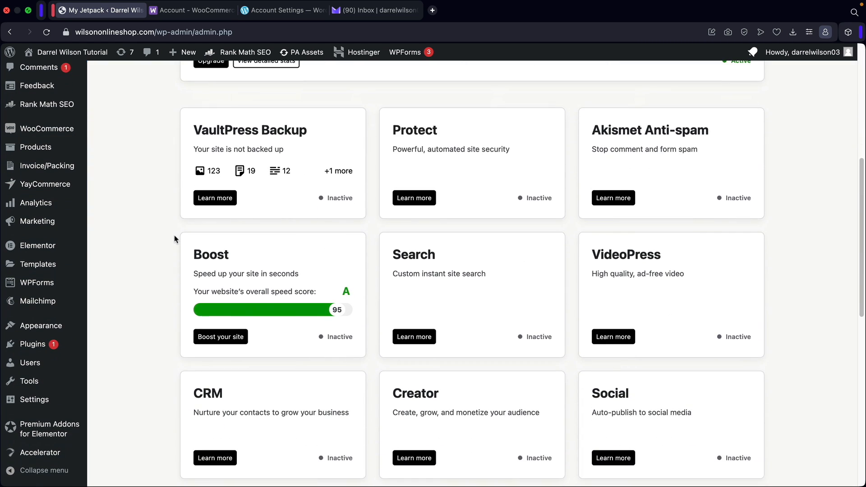
pyautogui.scroll(10, 180, 271)
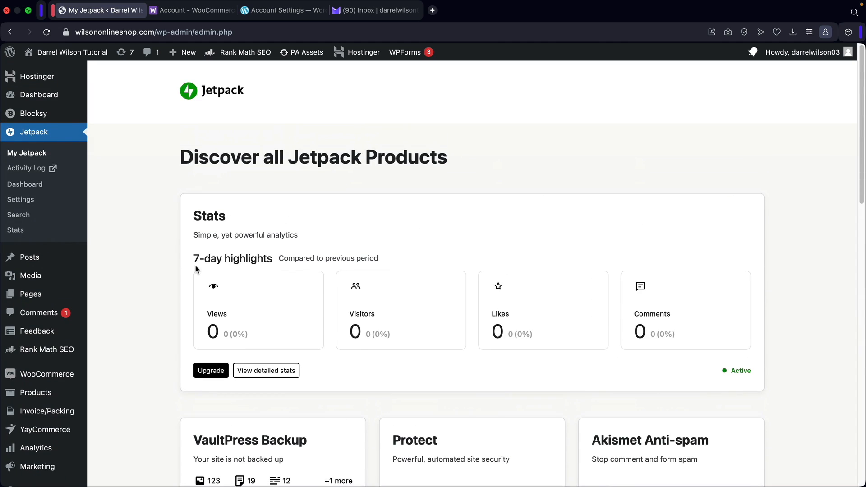
# Compare the WooCommerce.com profile with the WordPress.com account settings and return to the store's admin.
pyautogui.click(195, 11)
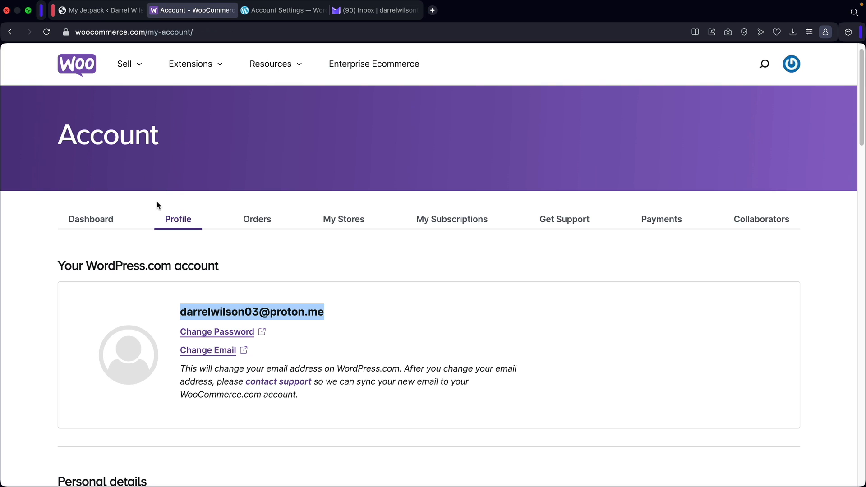
pyautogui.click(282, 12)
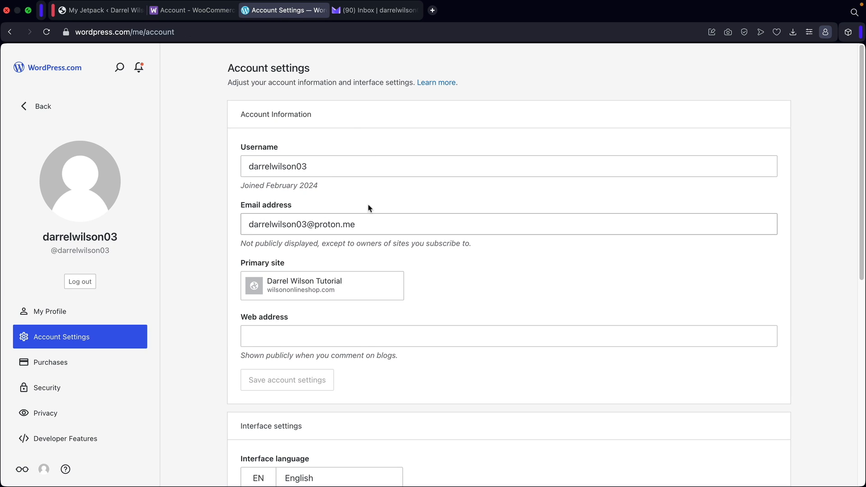
pyautogui.click(107, 15)
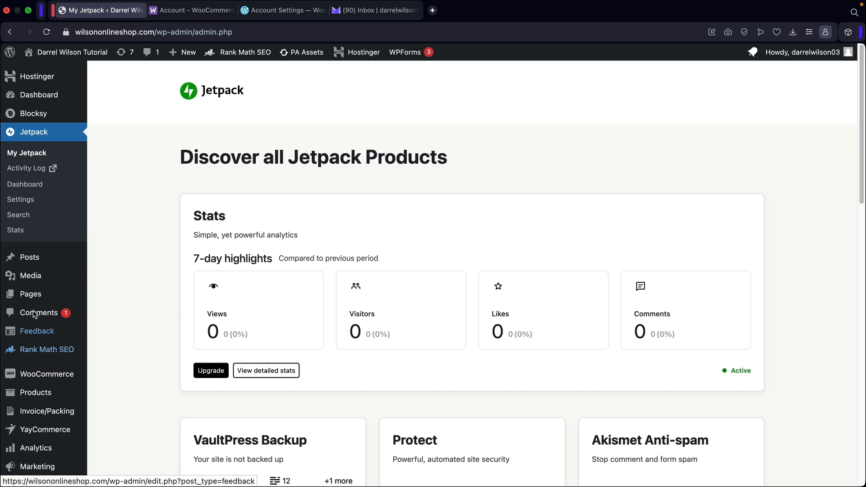
# Open the store's WooCommerce Shipping settings and review the label payment card, receipt e-mail and paper size.
pyautogui.moveTo(21, 385)
pyautogui.click(112, 399)
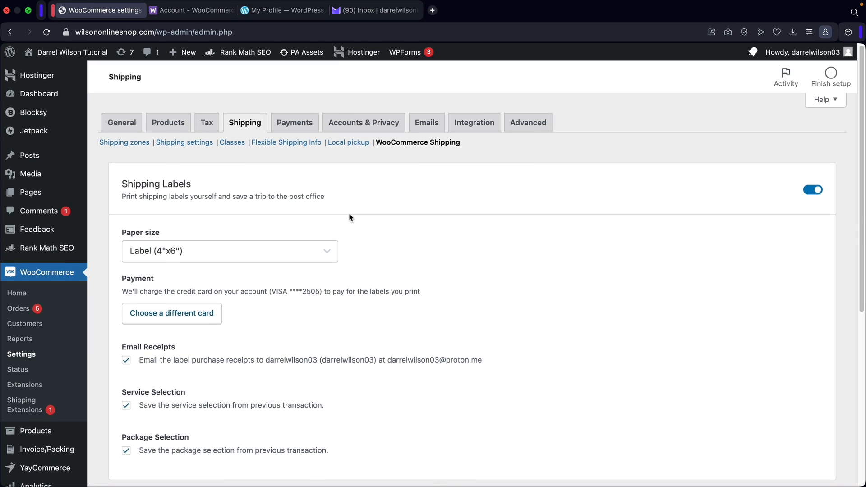
pyautogui.scroll(-2, 348, 216)
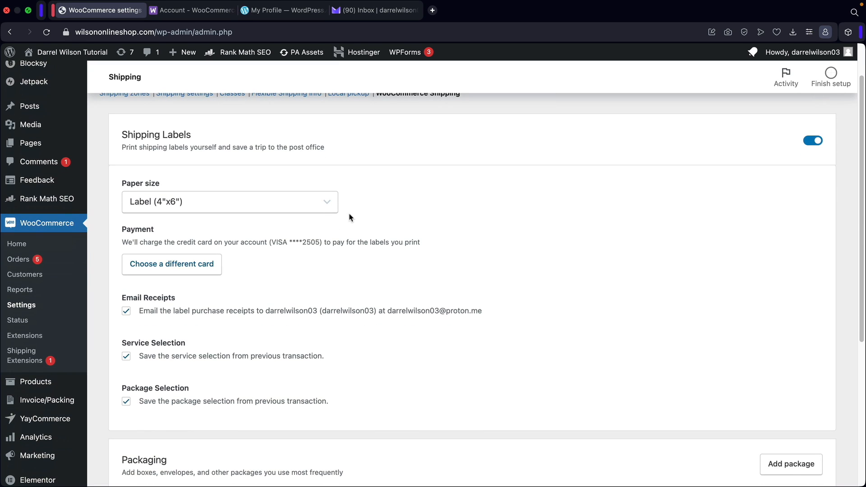
pyautogui.moveTo(205, 243); pyautogui.dragTo(399, 251)
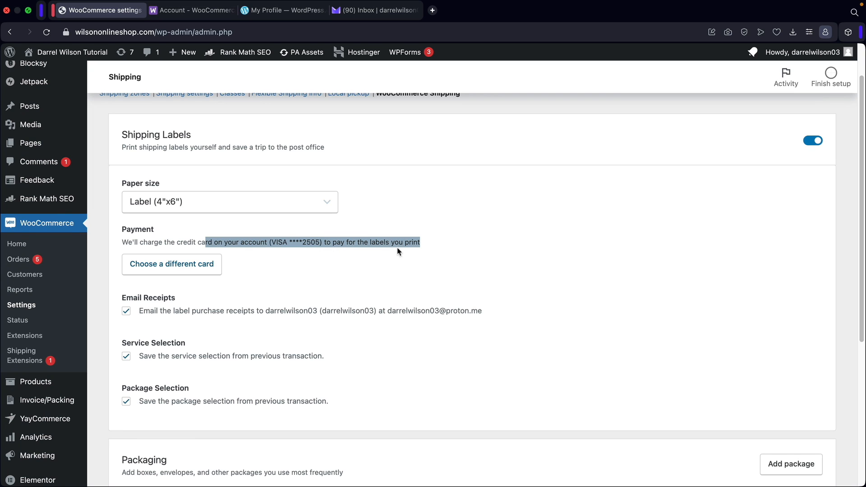
pyautogui.moveTo(382, 310); pyautogui.dragTo(471, 311)
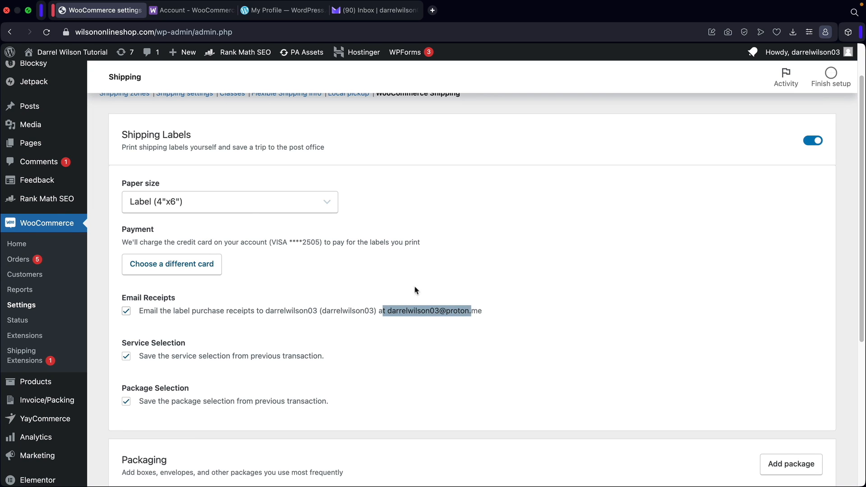
pyautogui.click(241, 208)
pyautogui.click(243, 204)
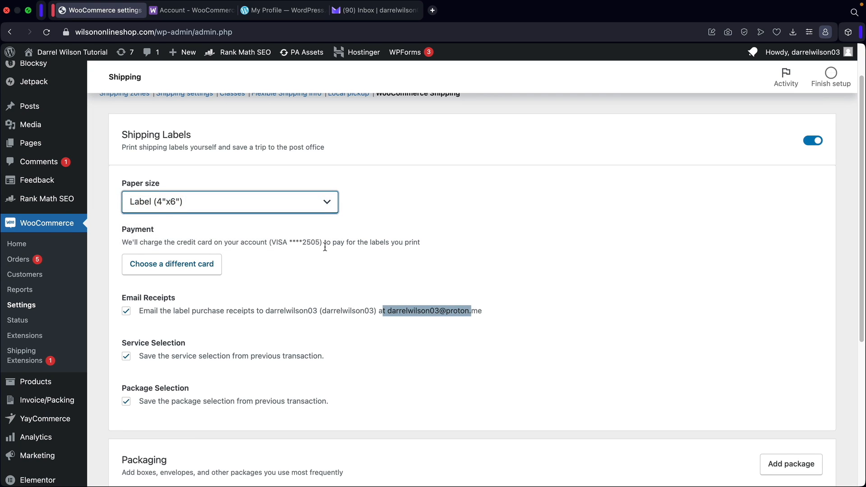
# Start adding a package and examine the service package options, including the USPS Priority Mail flat rate envelopes and boxes.
pyautogui.scroll(-5, 324, 248)
pyautogui.click(779, 249)
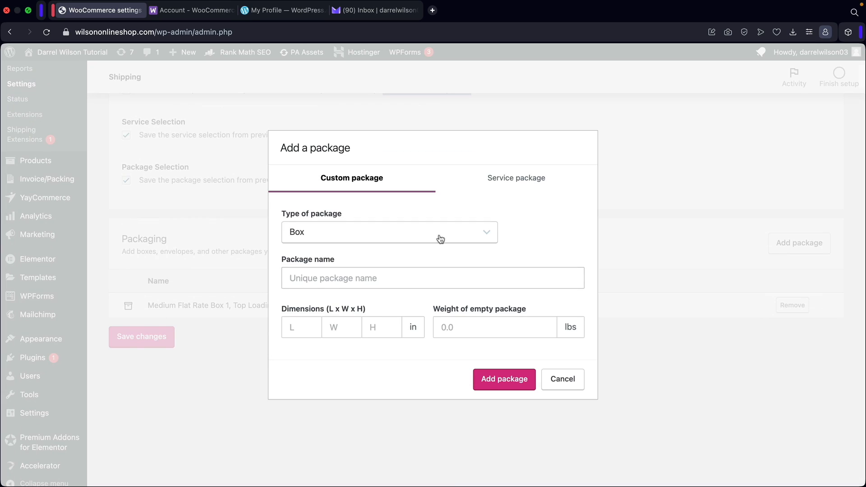
pyautogui.click(515, 180)
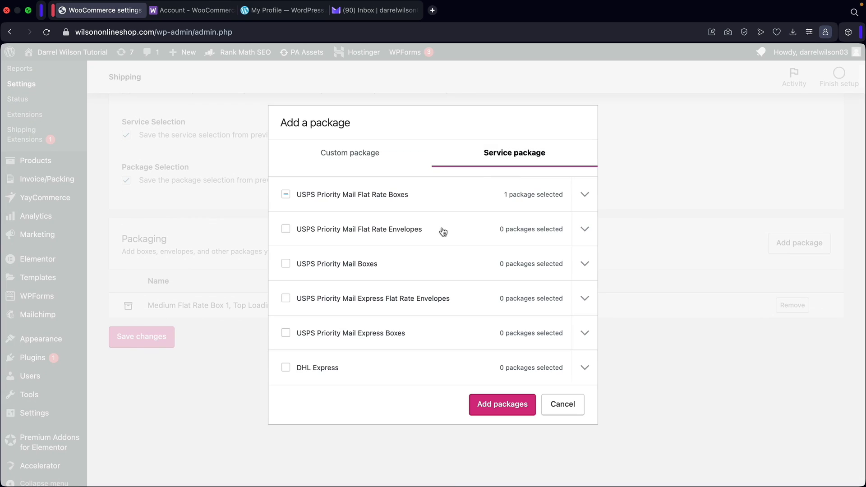
pyautogui.click(286, 229)
pyautogui.click(583, 231)
pyautogui.click(576, 195)
# Look over the custom package fields for name, dimensions and empty weight, and close the dialog without adding a package.
pyautogui.click(365, 153)
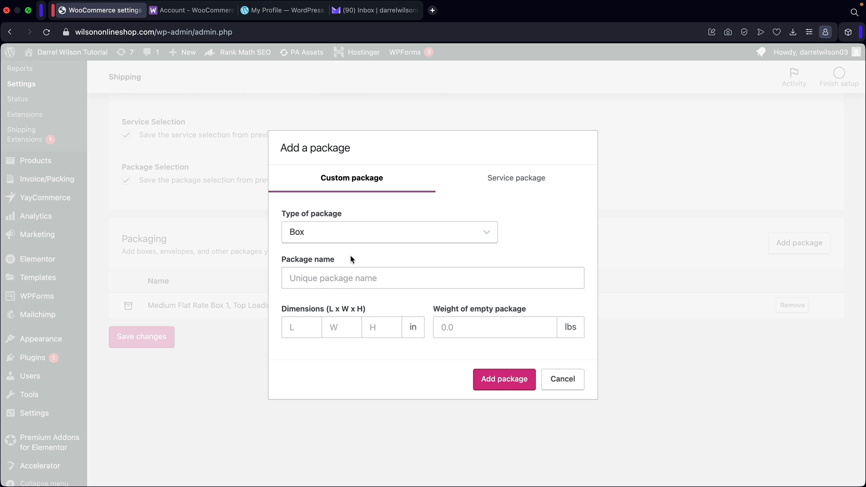
pyautogui.click(300, 330)
pyautogui.click(340, 328)
pyautogui.click(473, 325)
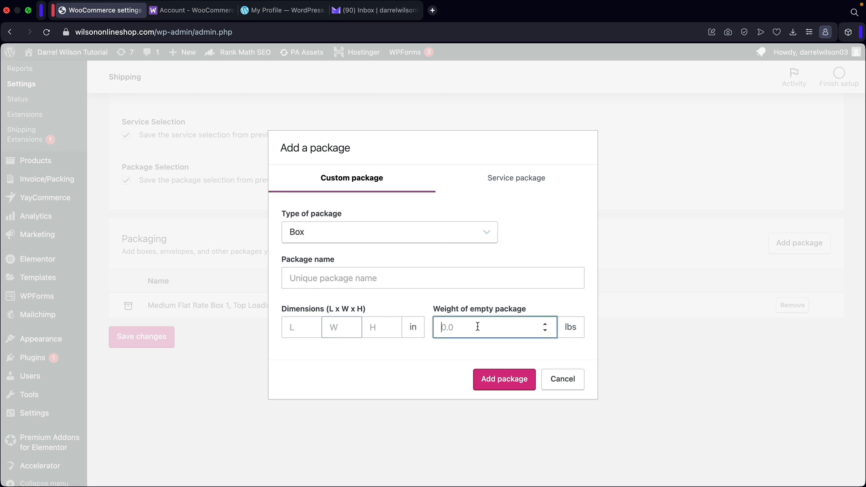
pyautogui.click(334, 273)
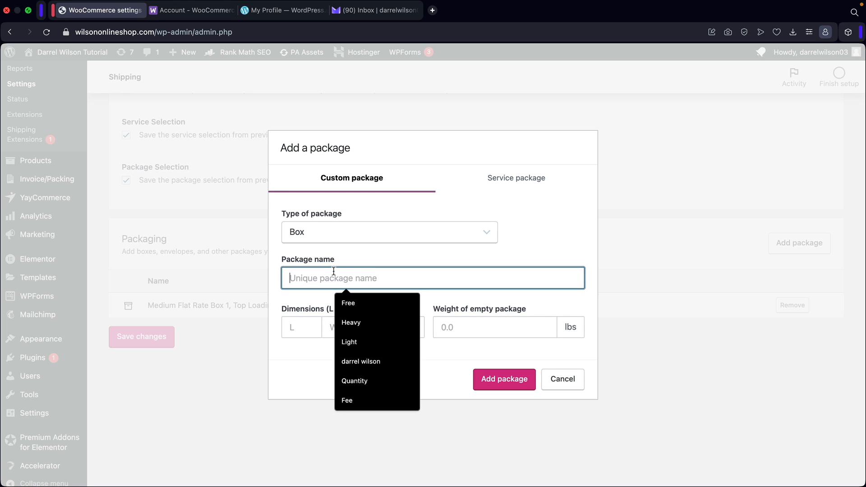
pyautogui.click(563, 381)
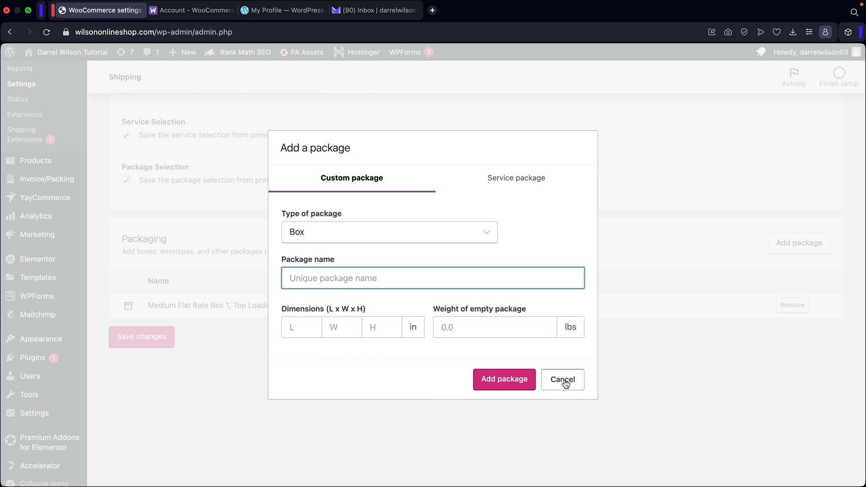
# Start a shipping label for the most recent order and review its origin address.
pyautogui.scroll(5, 266, 334)
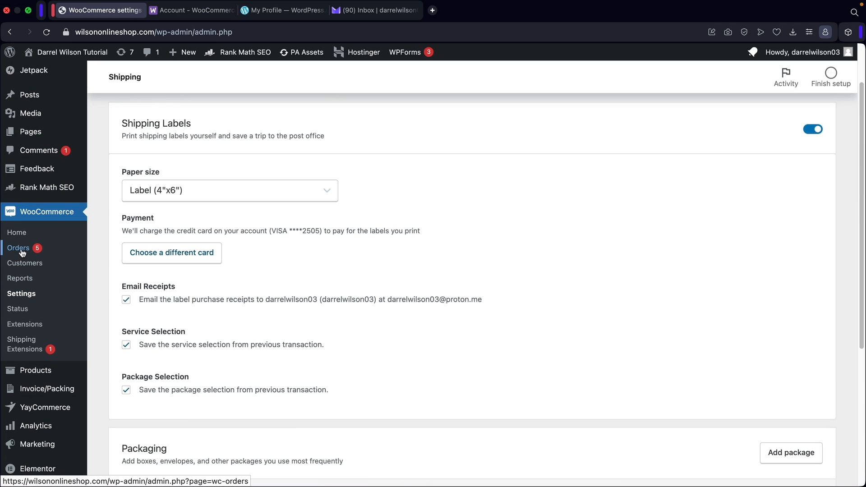
pyautogui.click(24, 249)
pyautogui.click(447, 190)
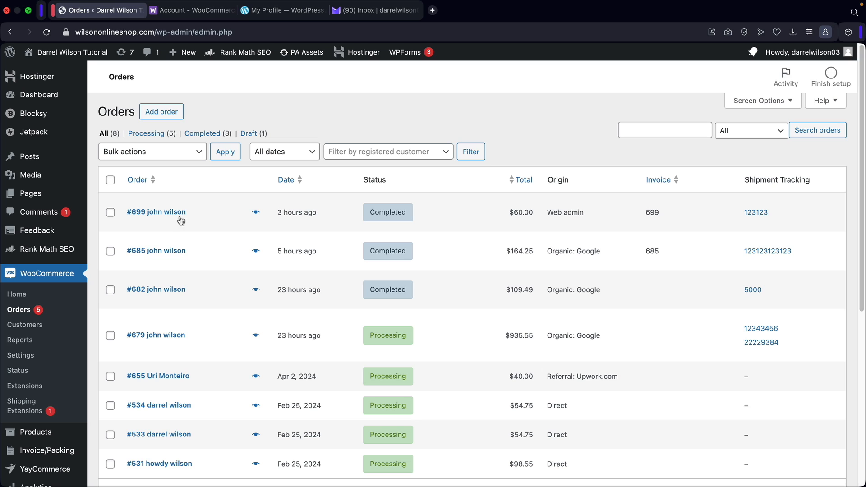
pyautogui.click(156, 215)
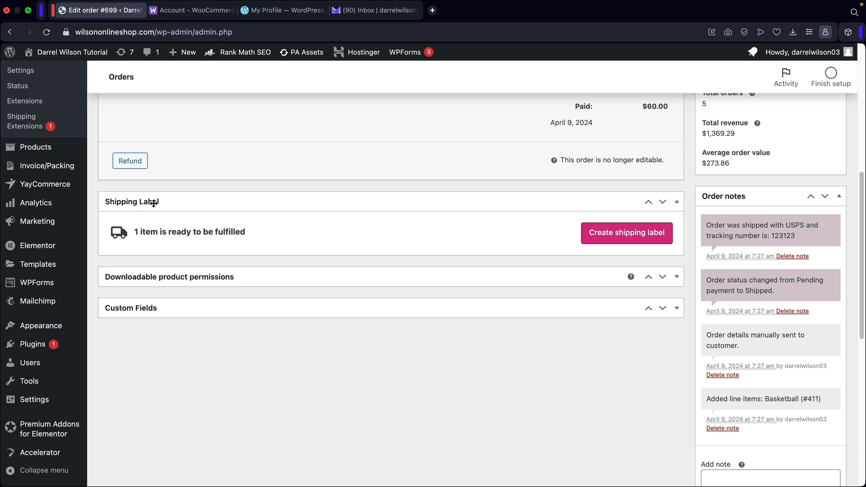
pyautogui.click(603, 238)
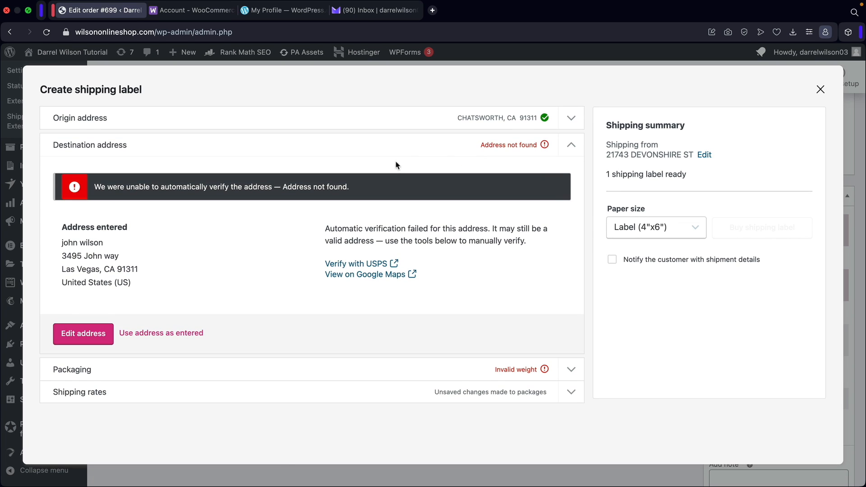
pyautogui.click(298, 118)
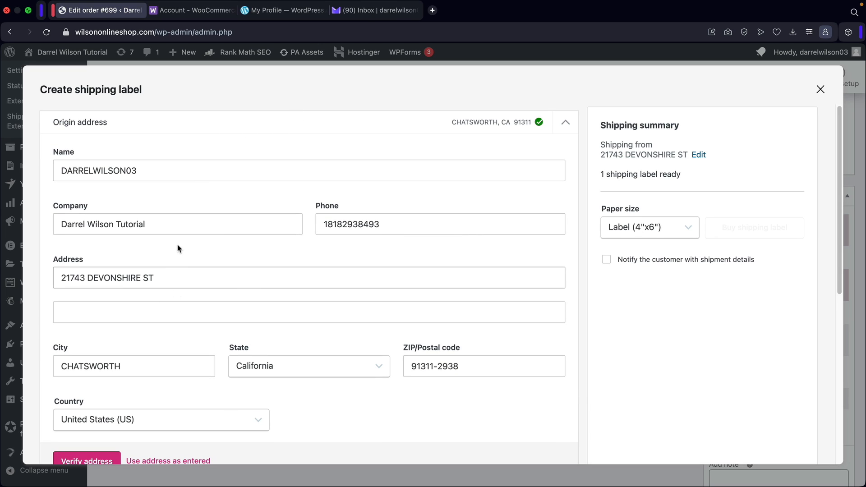
pyautogui.click(115, 120)
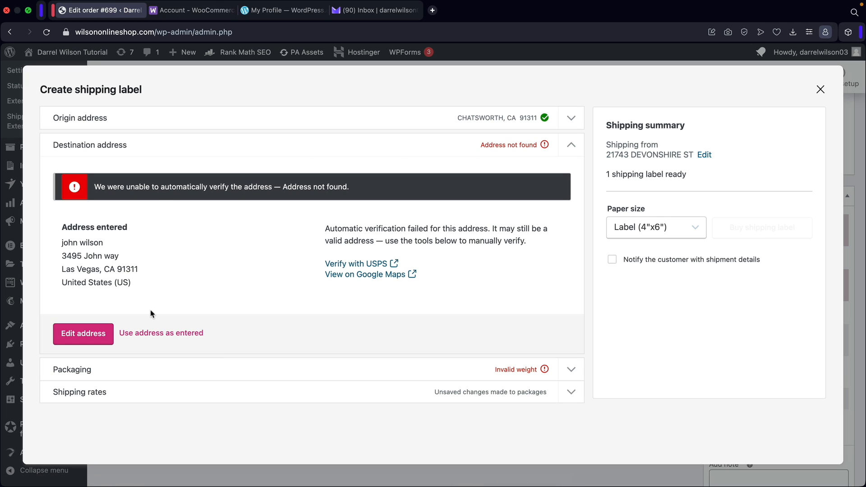
# Replace the label's destination address with a valid street address in Chatsworth, California, and use the verified address.
pyautogui.click(98, 336)
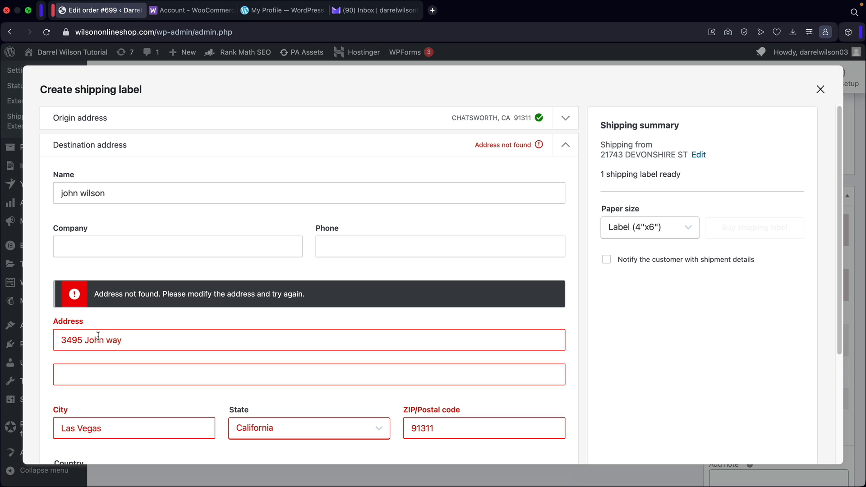
pyautogui.click(122, 340)
pyautogui.moveTo(121, 340); pyautogui.dragTo(16, 344)
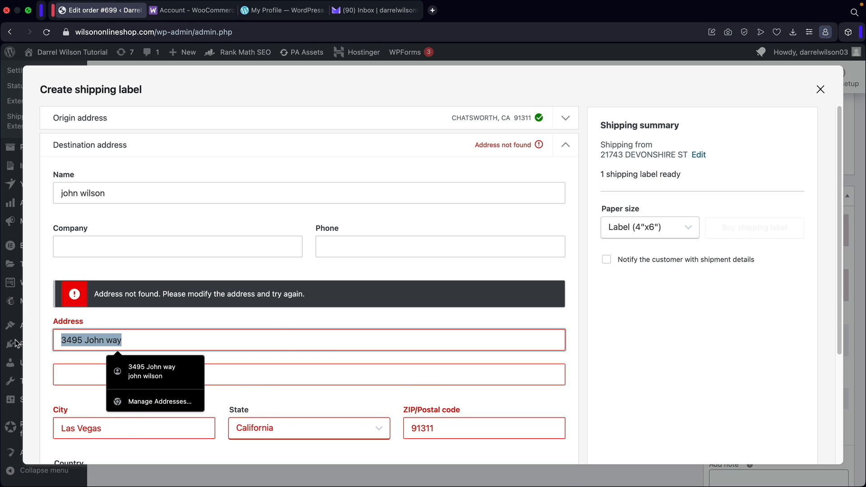
pyautogui.write('19')
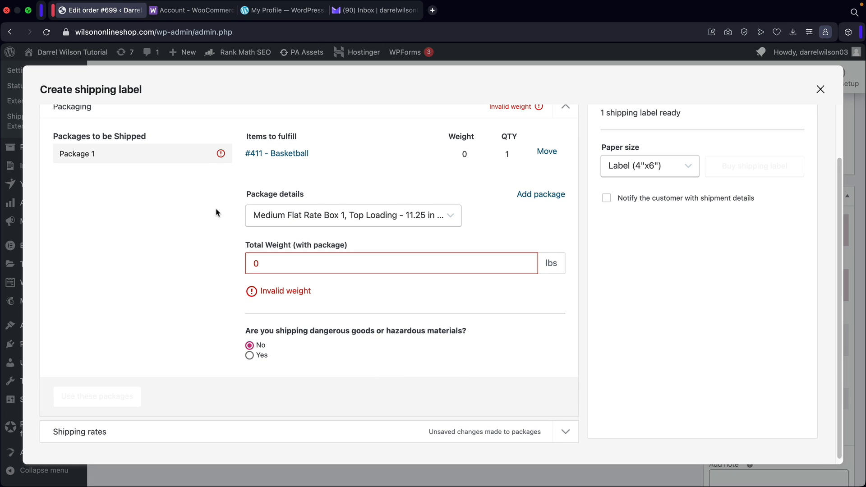
# Review the verified destination address and return to the label's packaging details.
pyautogui.scroll(3, 217, 213)
pyautogui.click(290, 143)
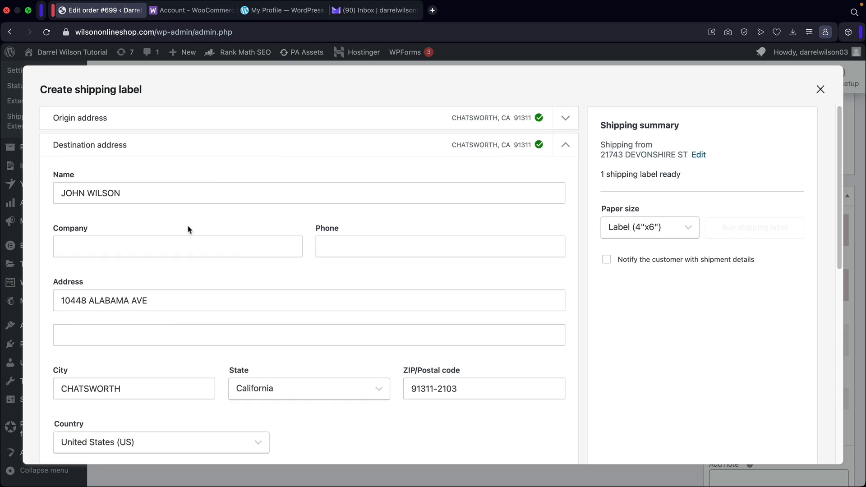
pyautogui.click(179, 146)
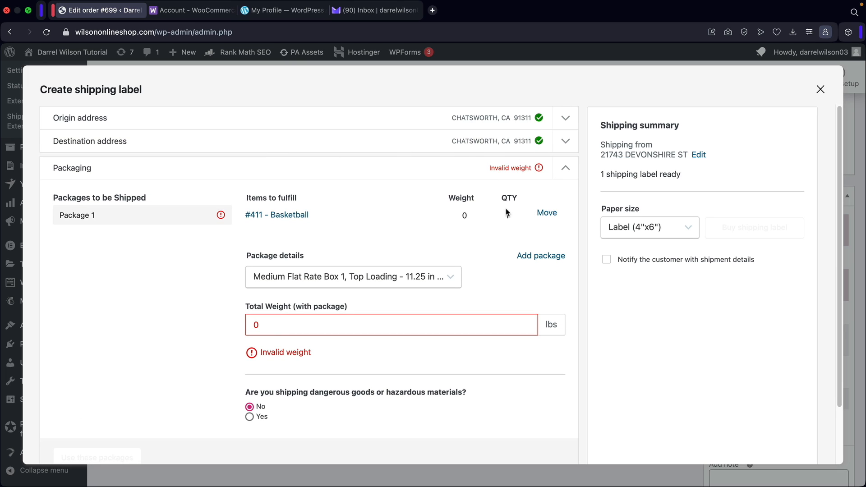
# Set the package's total weight to 1 lb and use the package for the shipping label.
pyautogui.moveTo(294, 325); pyautogui.dragTo(244, 328)
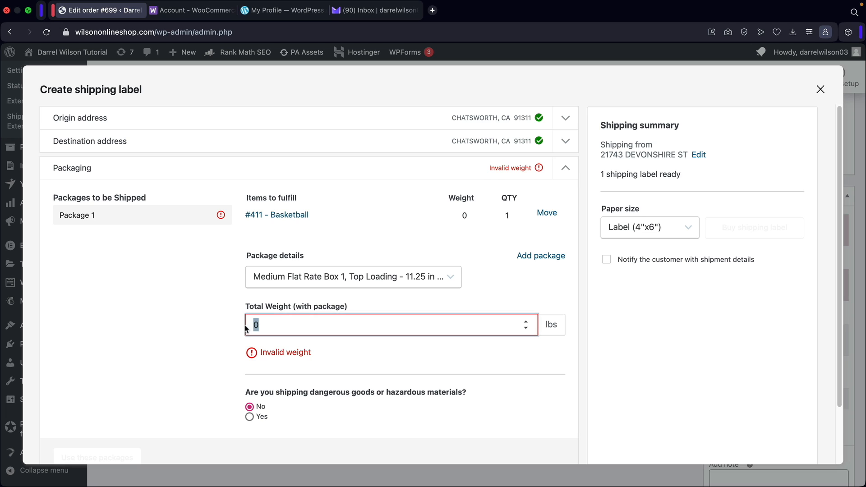
pyautogui.write('1')
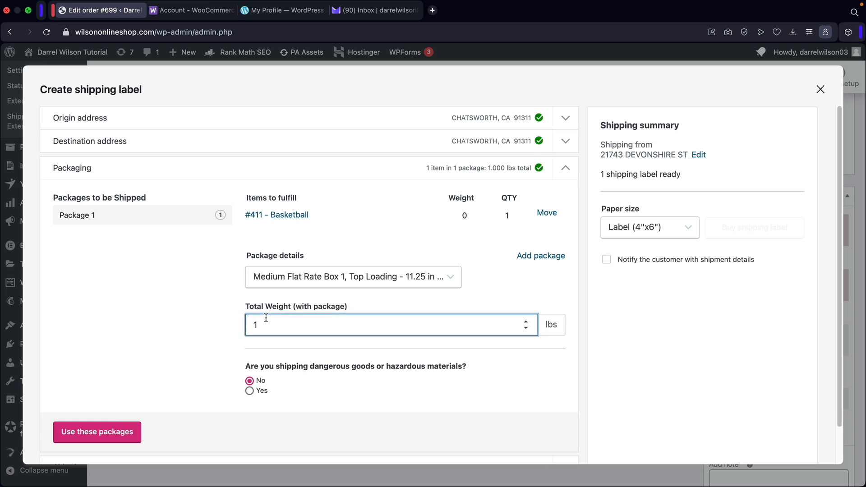
pyautogui.click(98, 437)
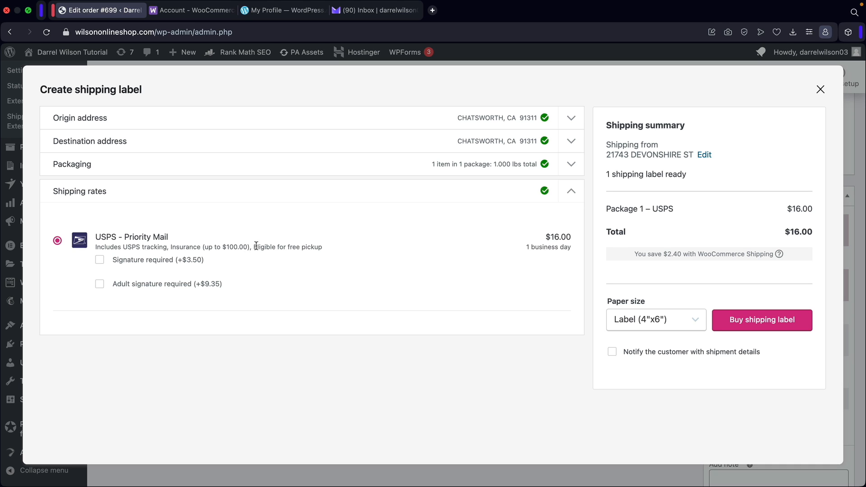
# Try to buy the USPS Priority Mail shipping label at the 4"x6" paper size and dismiss one payment notice.
pyautogui.moveTo(102, 239); pyautogui.dragTo(168, 238)
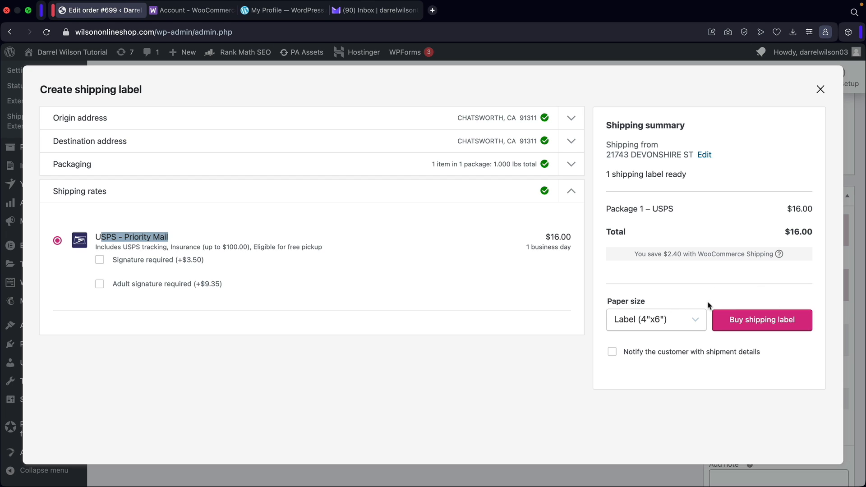
pyautogui.click(753, 321)
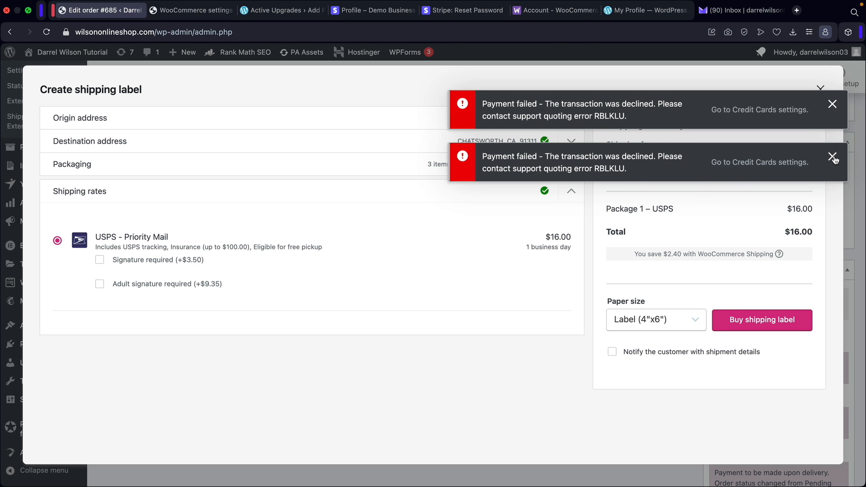
pyautogui.click(833, 157)
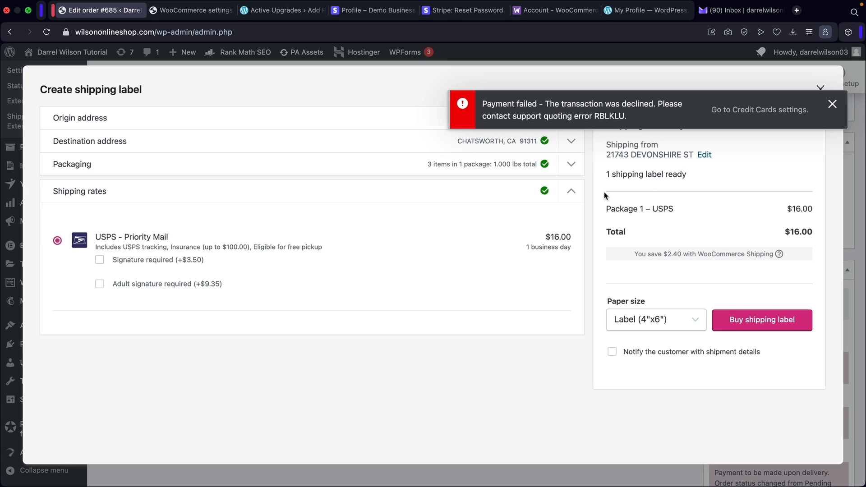
# Check the WooCommerce.com account and the WordPress.com profile, and return to the order's shipping label.
pyautogui.click(543, 11)
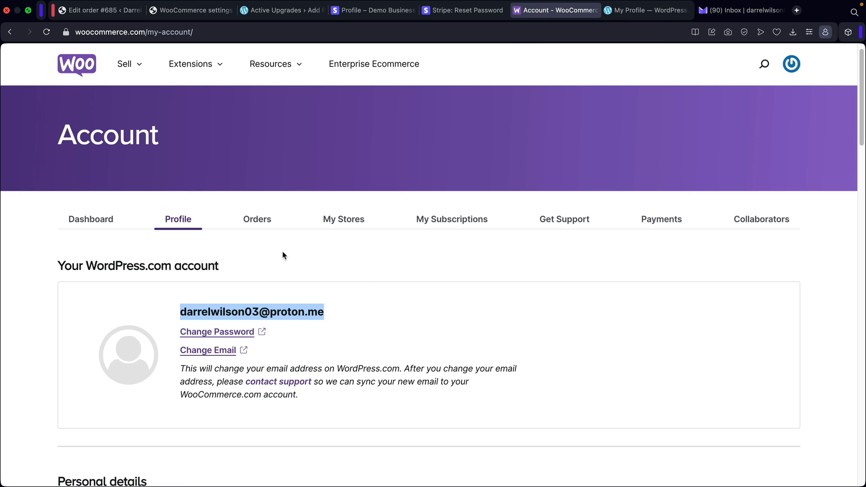
pyautogui.click(650, 11)
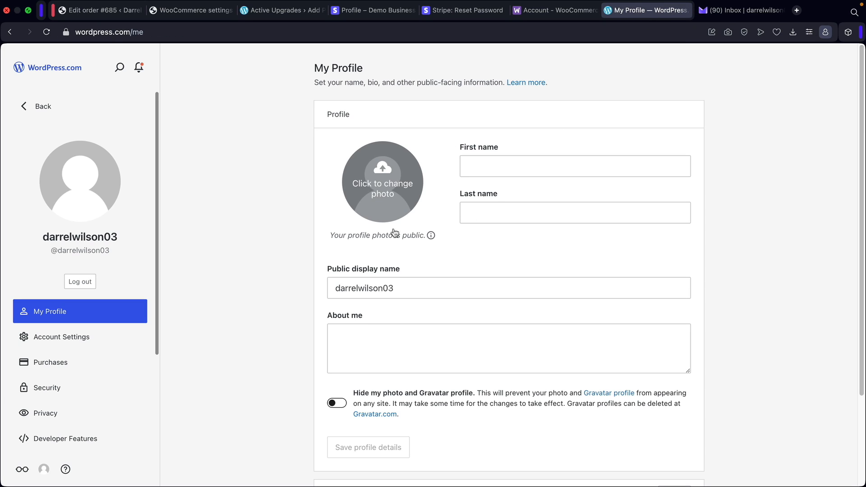
pyautogui.click(101, 12)
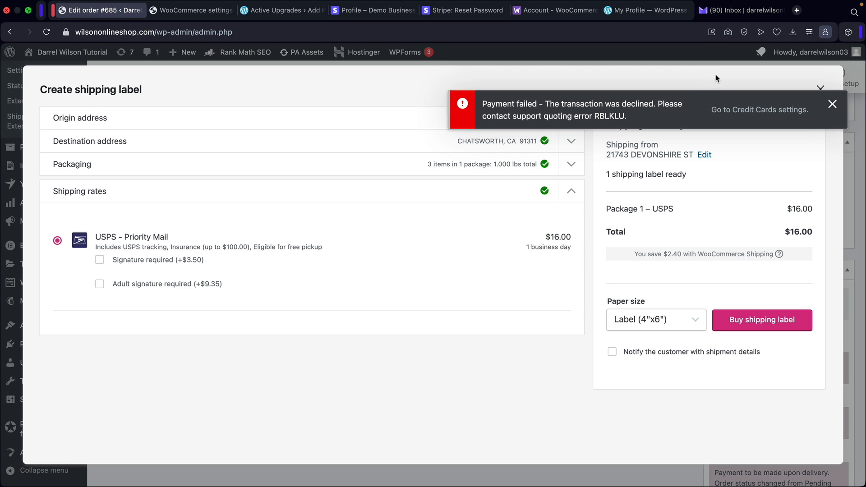
# Switch to Proton Mail and read Woo Support's troubleshooting steps for the label payment and the follow-up reply sent to them.
pyautogui.click(724, 14)
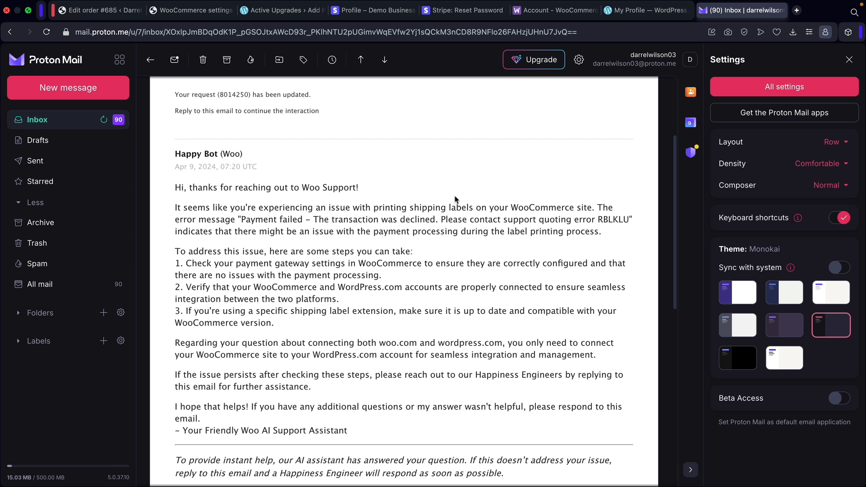
pyautogui.scroll(-1, 256, 244)
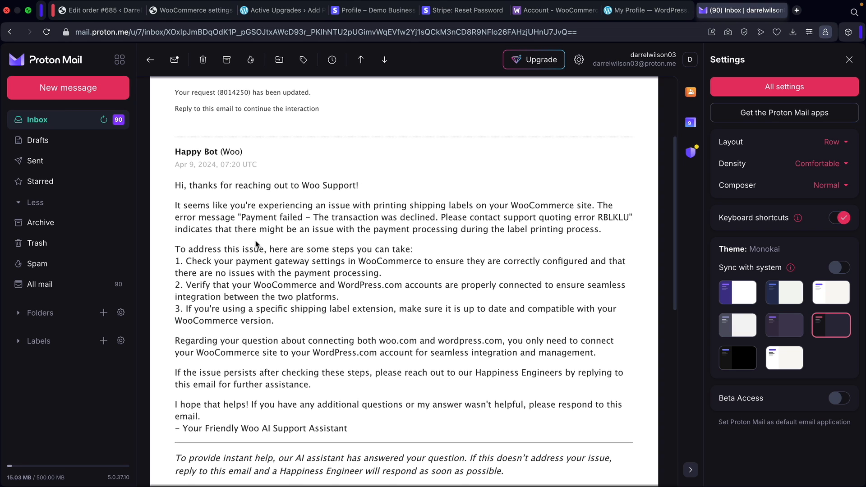
pyautogui.moveTo(185, 245)
pyautogui.mouseDown()
pyautogui.moveTo(311, 309)
pyautogui.moveTo(320, 324)
pyautogui.moveTo(175, 287)
pyautogui.moveTo(165, 261)
pyautogui.moveTo(177, 250)
pyautogui.mouseUp()
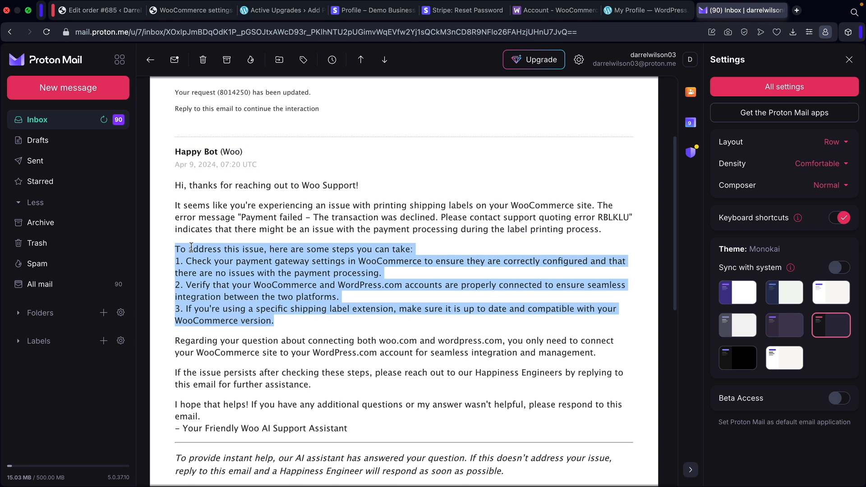
pyautogui.scroll(-10, 293, 261)
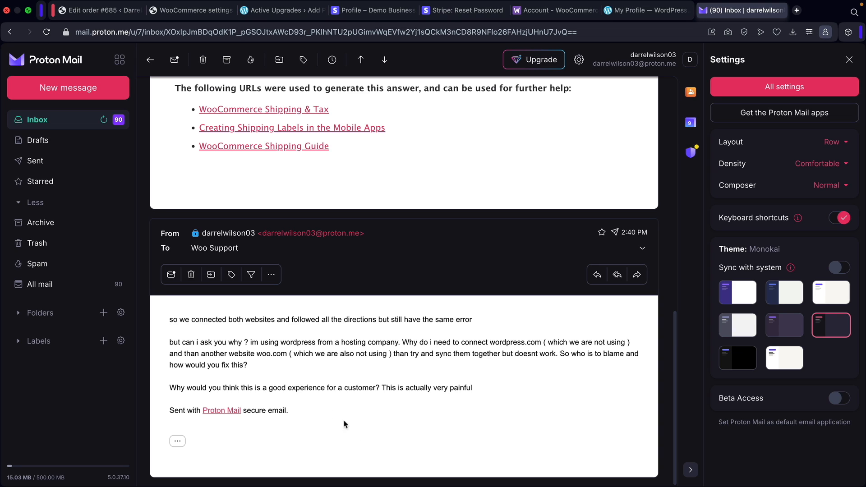
pyautogui.moveTo(250, 341); pyautogui.dragTo(554, 353)
pyautogui.moveTo(555, 353); pyautogui.dragTo(487, 392)
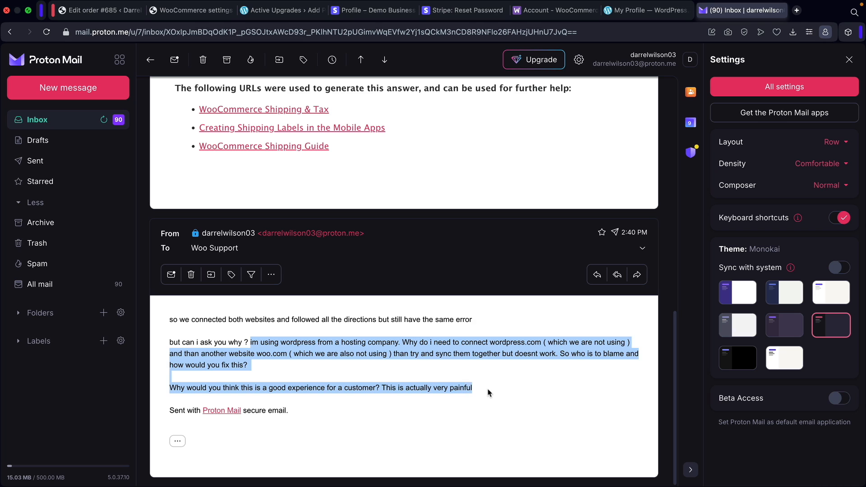
pyautogui.click(487, 393)
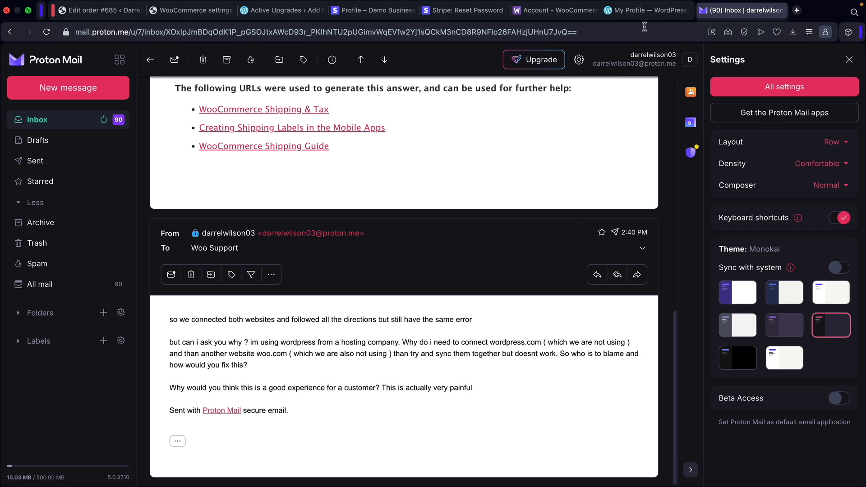
# Revisit the WordPress.com profile and the WooCommerce.com account page before going back to the order's label.
pyautogui.click(632, 10)
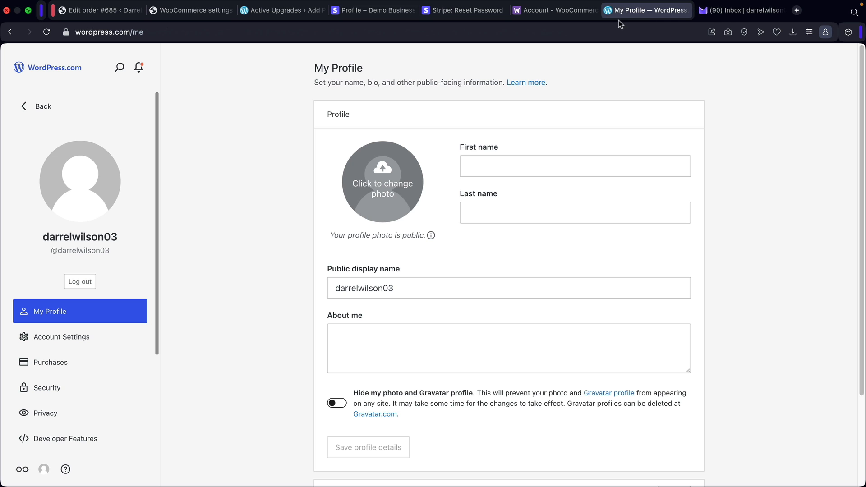
pyautogui.click(559, 10)
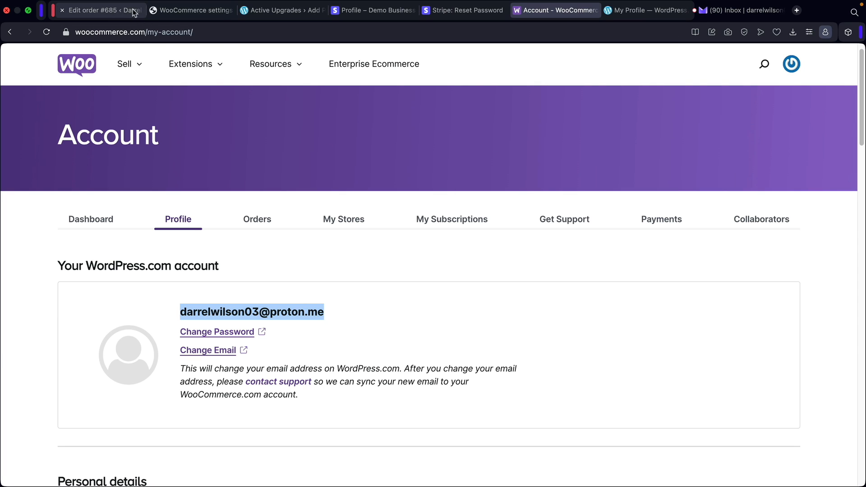
pyautogui.click(104, 12)
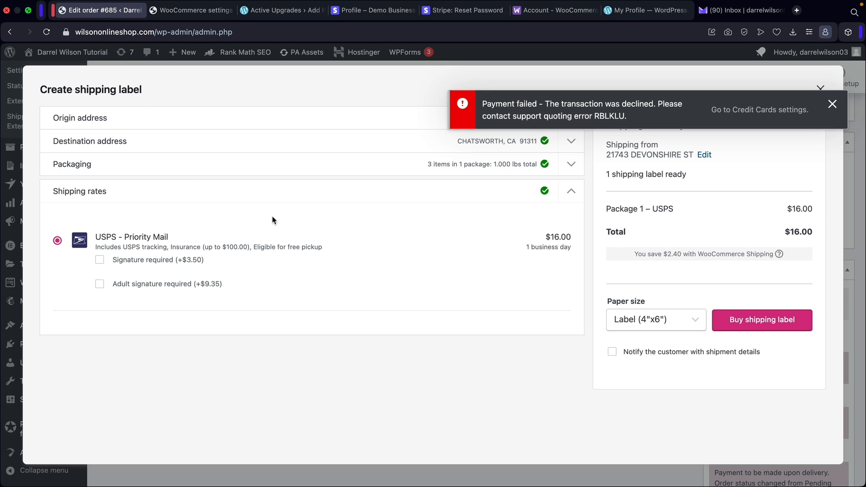
# Dismiss the remaining payment notice, close the shipping label without buying it, and leave the order to visit the live site.
pyautogui.click(831, 105)
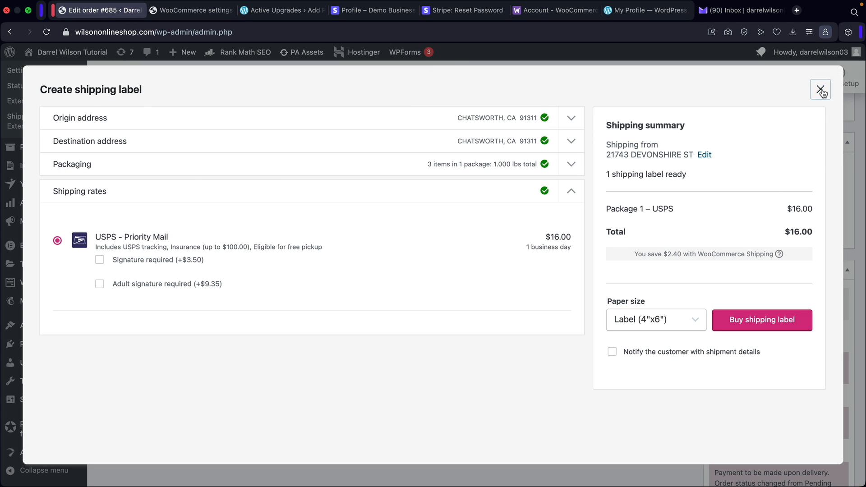
pyautogui.click(820, 90)
pyautogui.scroll(4, 428, 278)
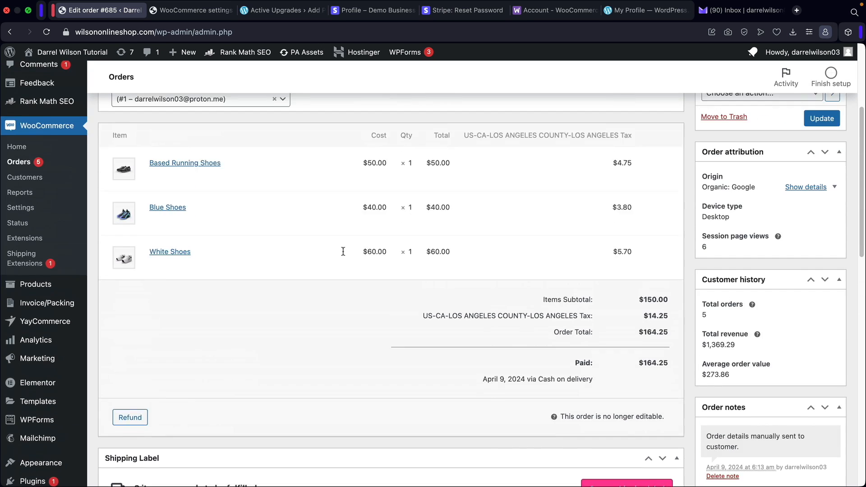
pyautogui.moveTo(48, 55)
pyautogui.click(49, 71)
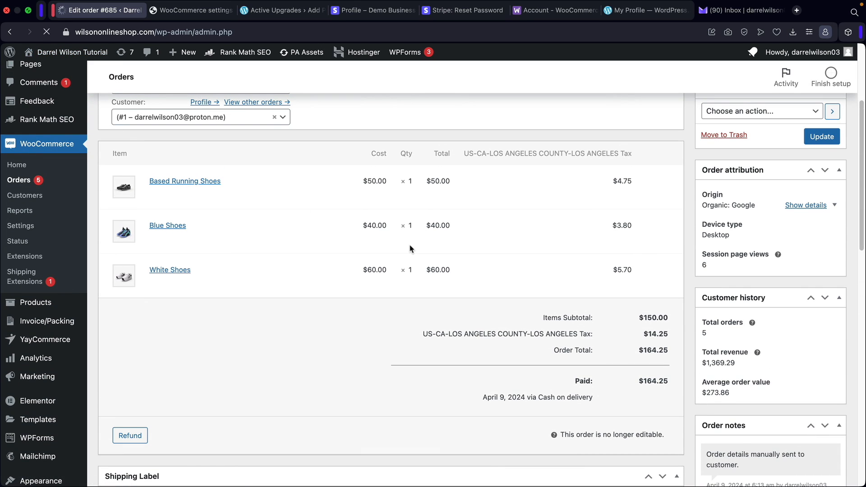